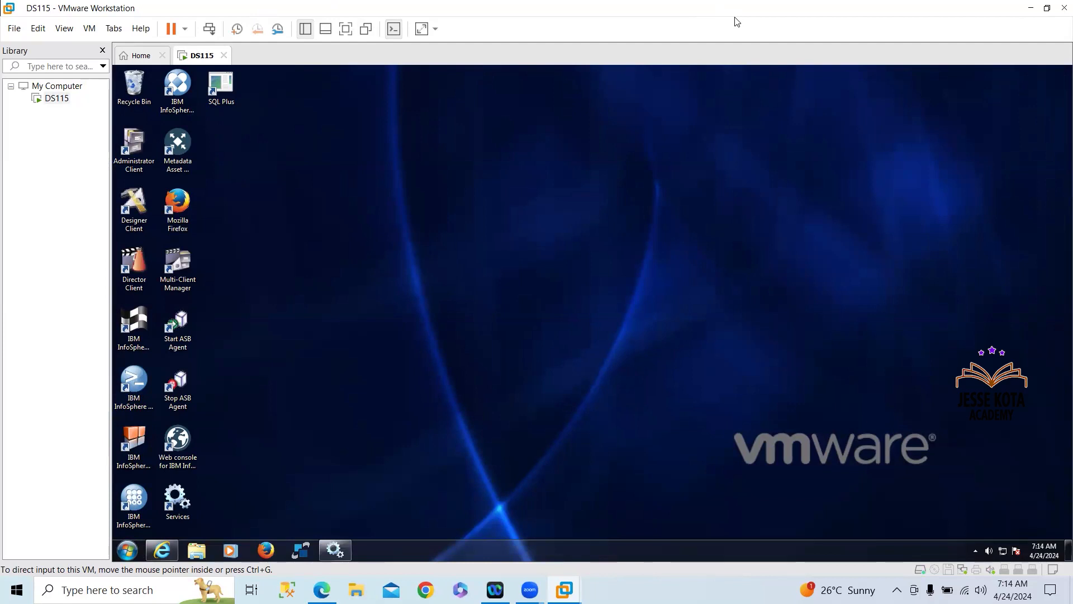
# Log in to the DataStage Designer project by entering the account password
pyautogui.click(345, 30)
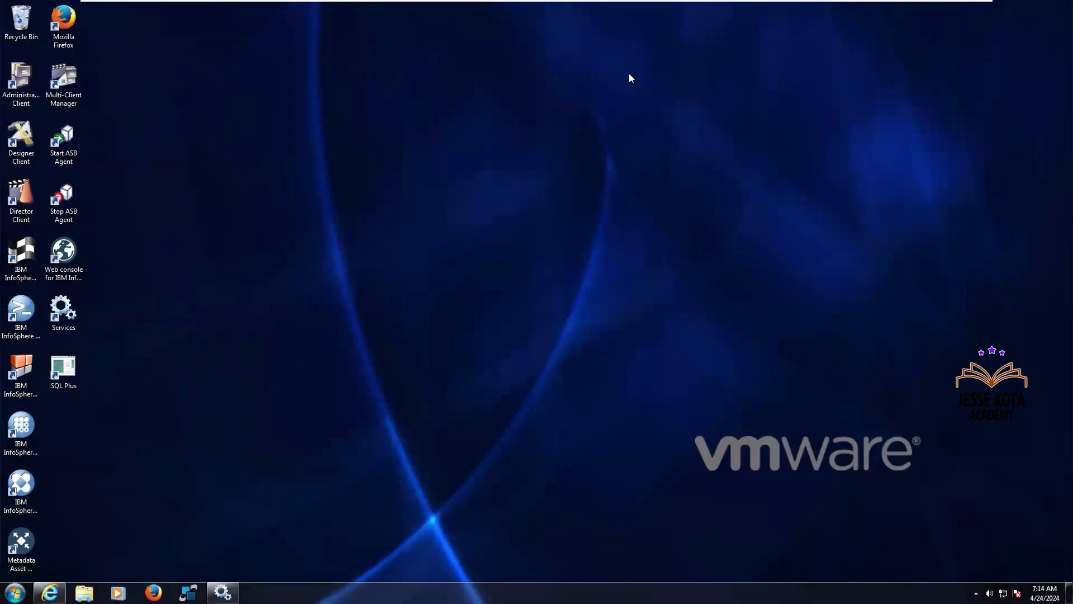
pyautogui.moveTo(775, 1)
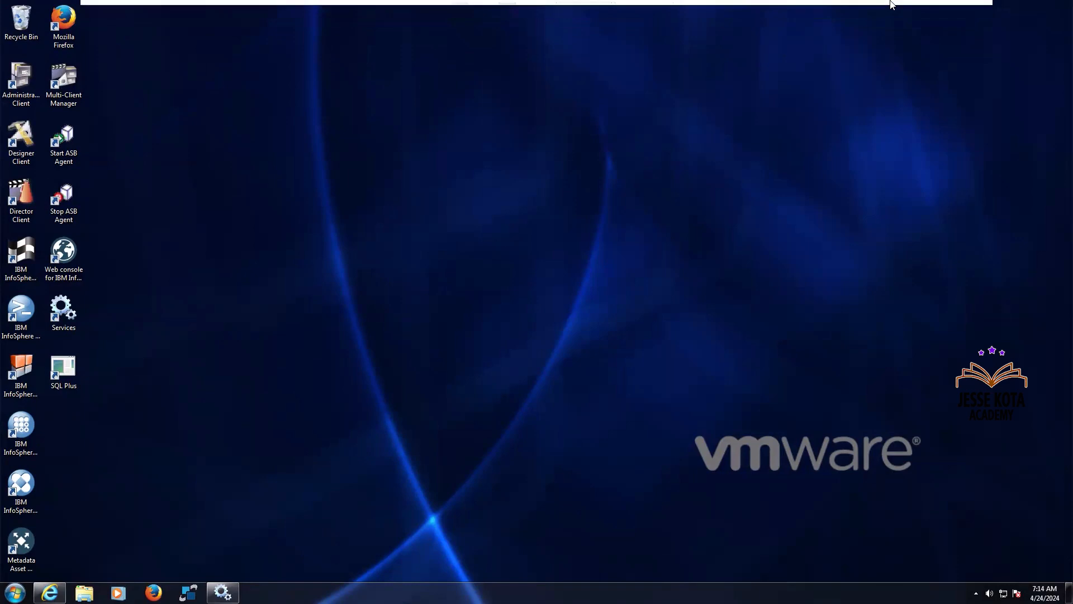
pyautogui.moveTo(891, 2)
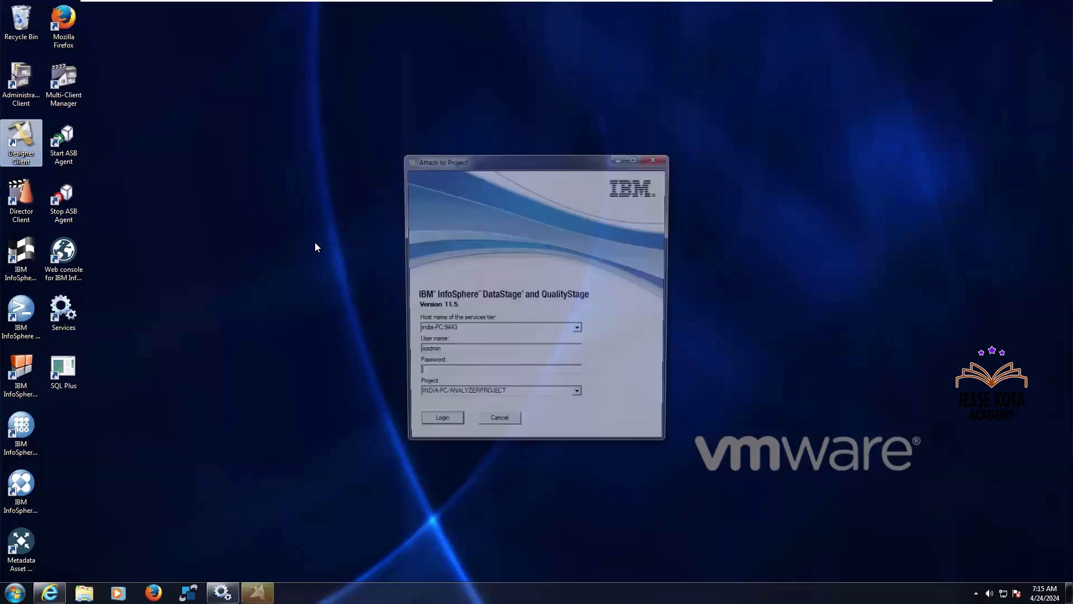
pyautogui.click(443, 376)
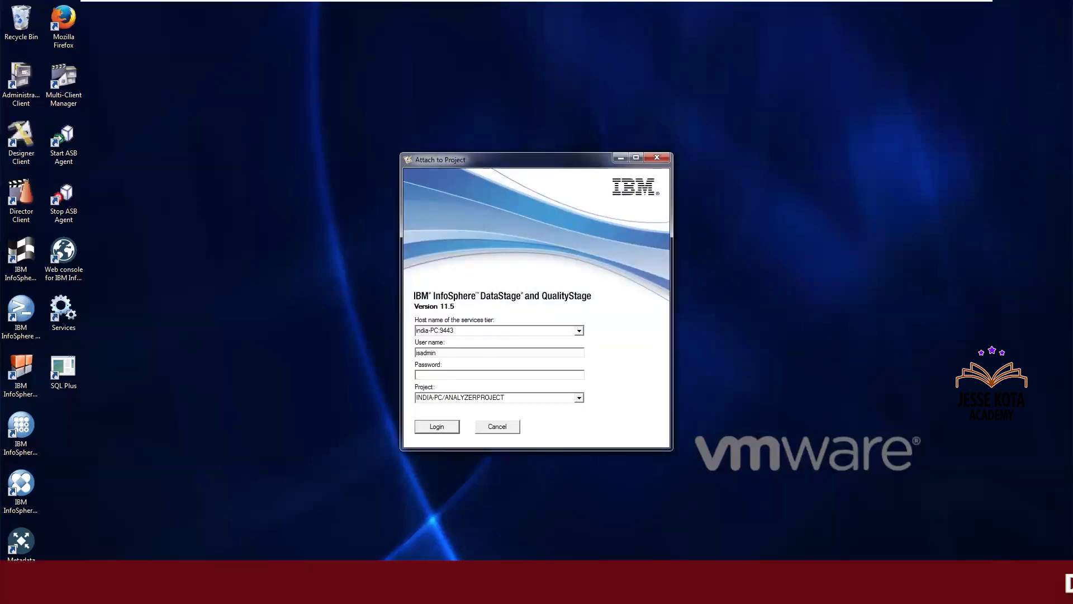
pyautogui.write('********')
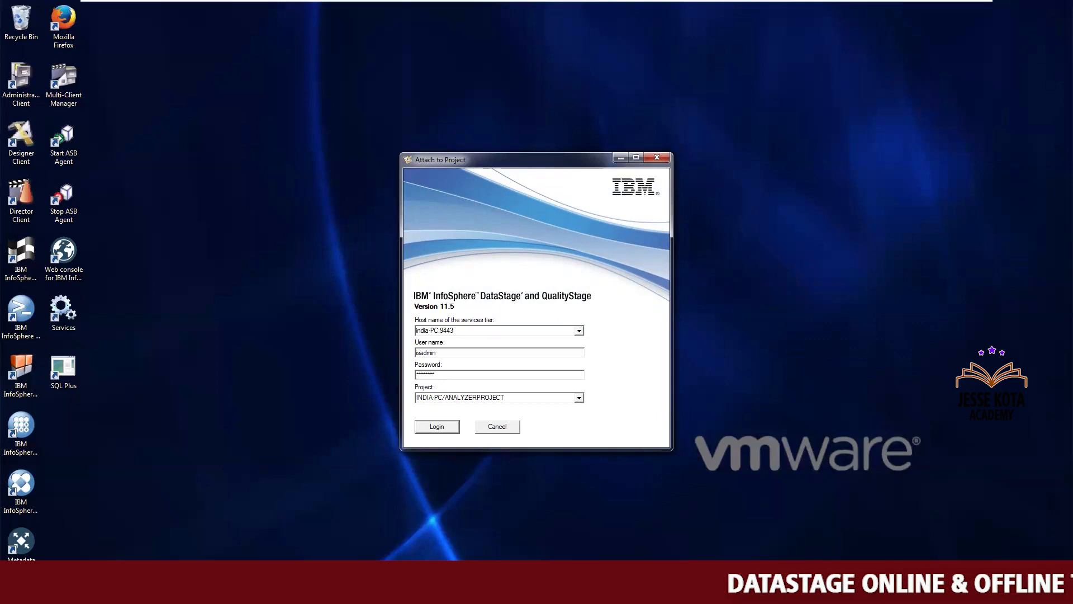
pyautogui.click(434, 432)
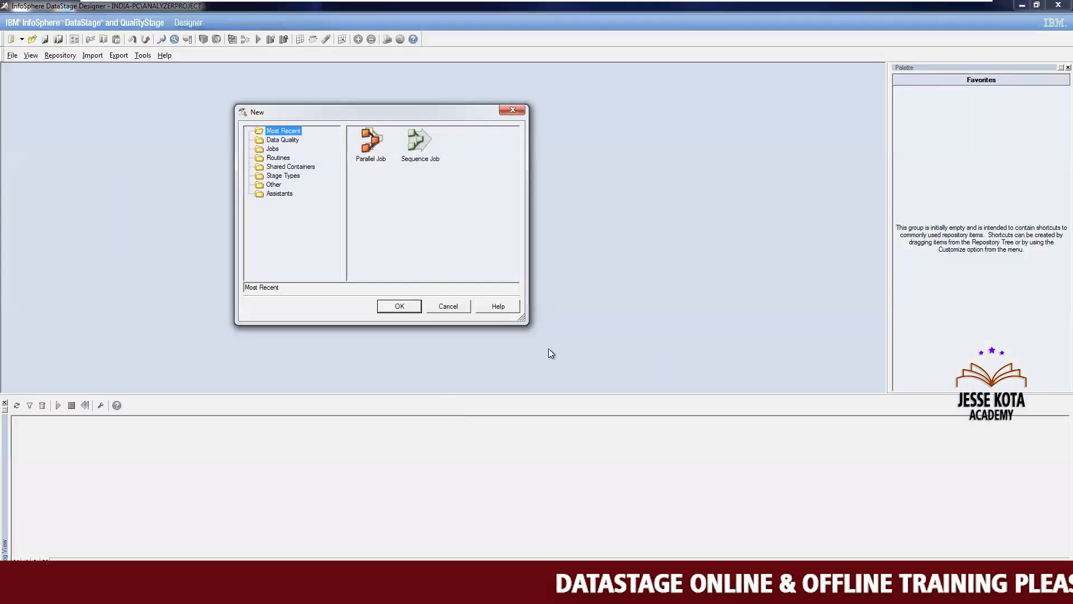
# Create a new parallel job
pyautogui.click(448, 305)
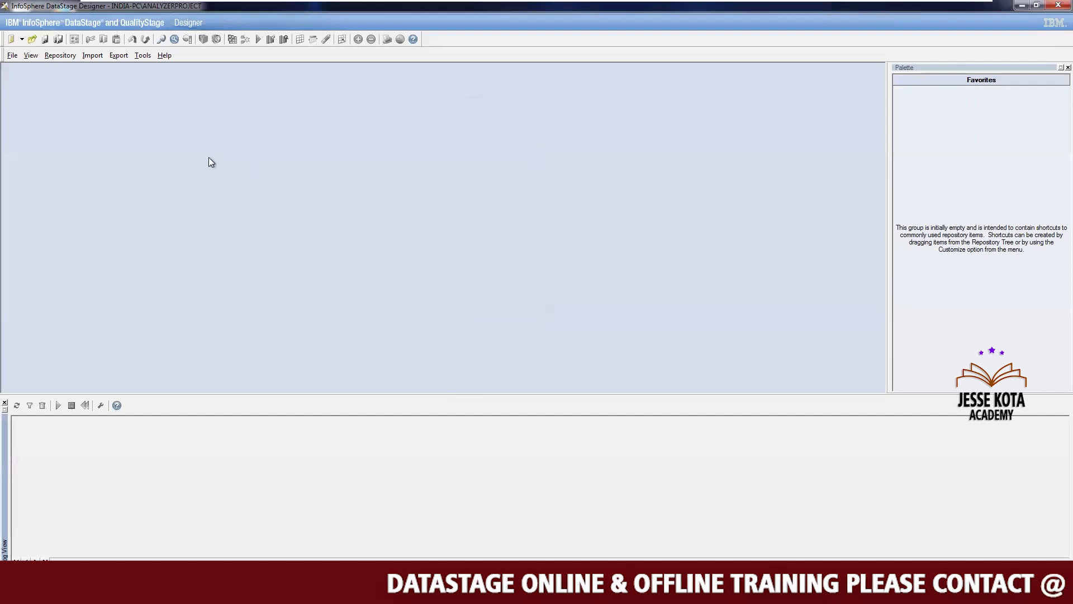
pyautogui.click(12, 55)
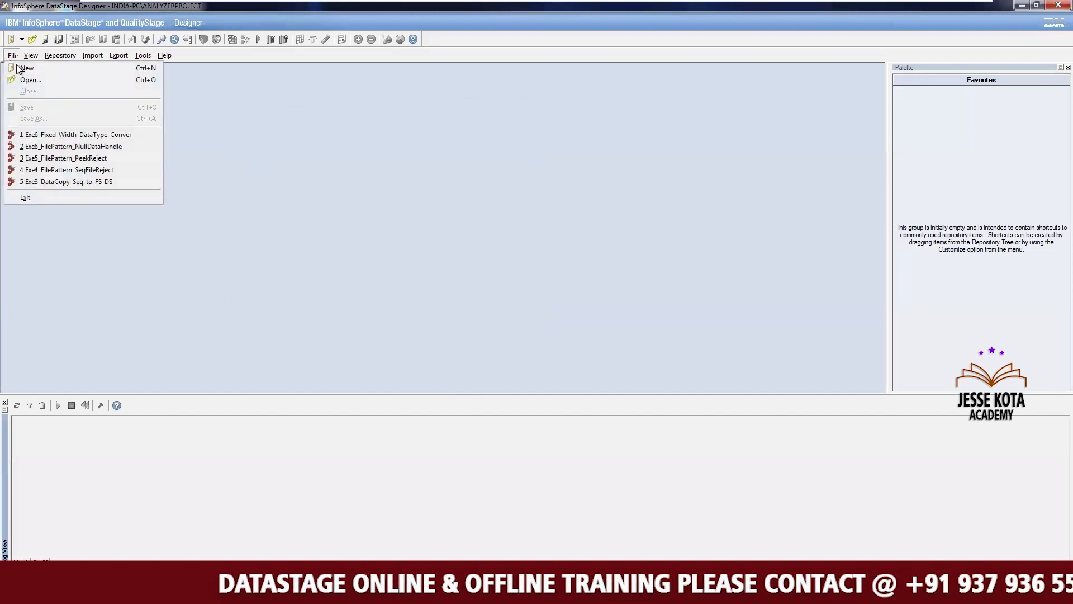
pyautogui.click(26, 68)
pyautogui.click(272, 149)
pyautogui.click(372, 147)
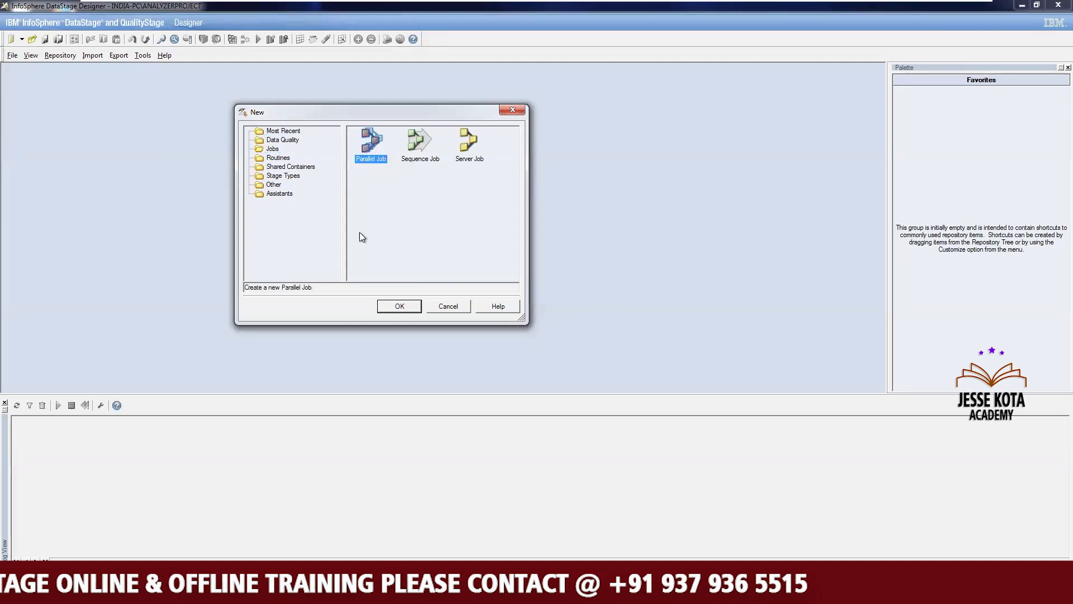
pyautogui.click(399, 305)
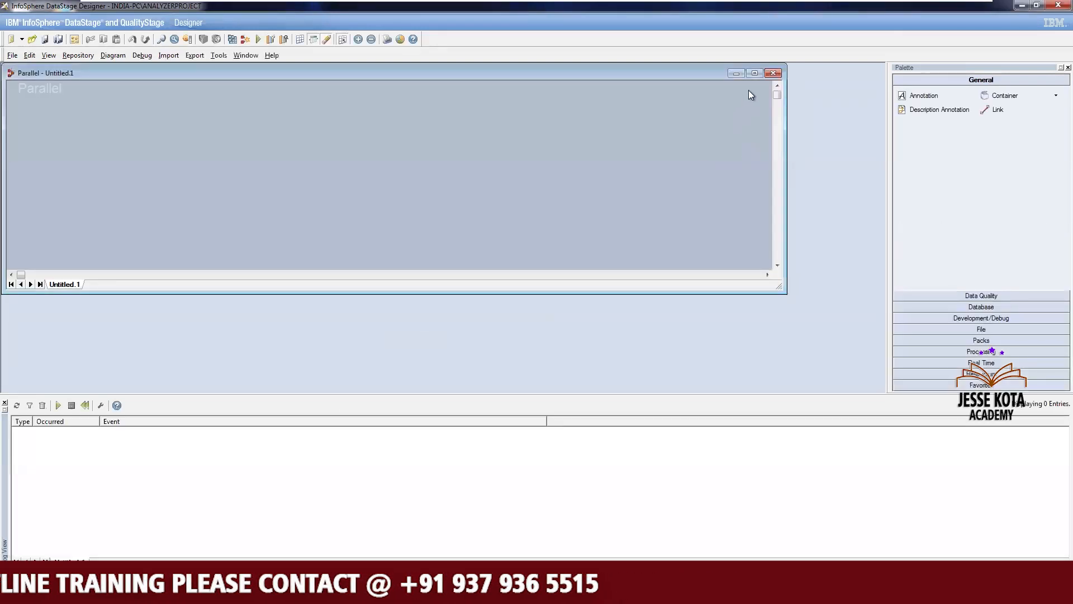
# Place an Oracle Connector stage on the job canvas as the source
pyautogui.click(754, 73)
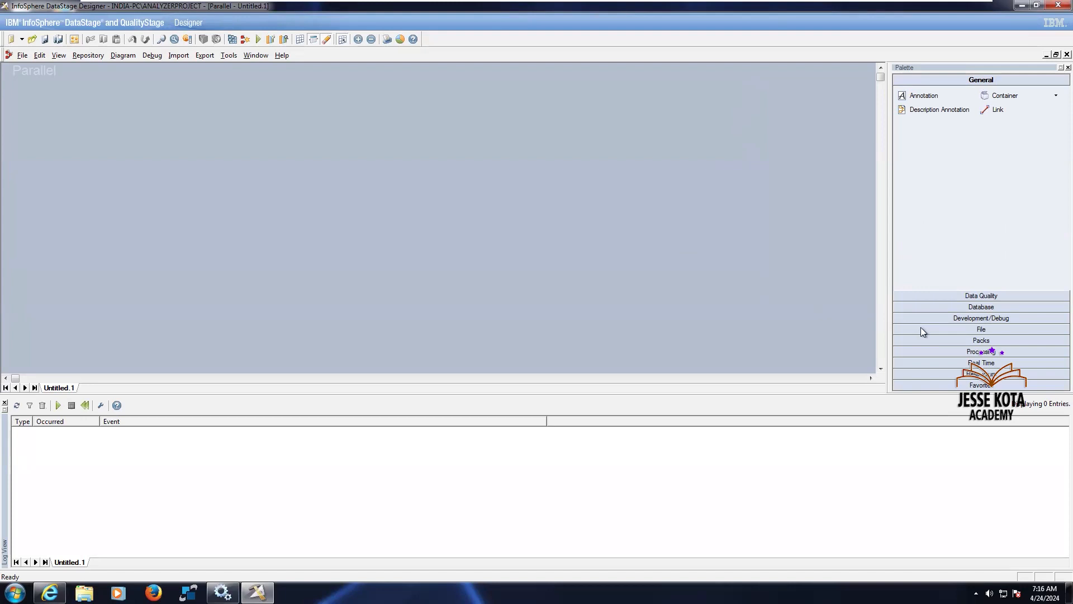
pyautogui.click(982, 307)
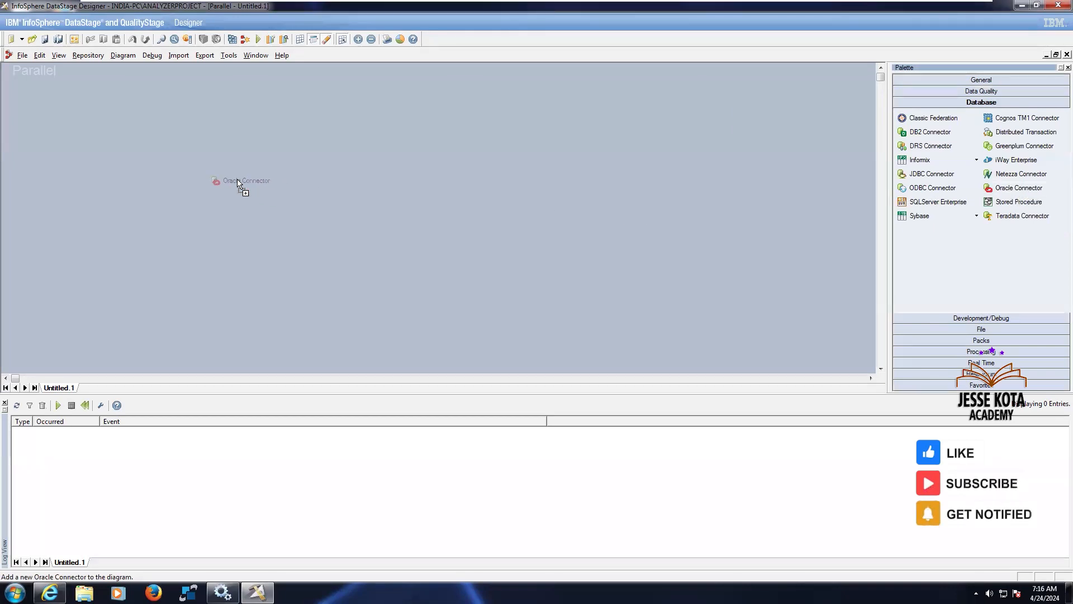
pyautogui.moveTo(230, 183); pyautogui.dragTo(229, 182)
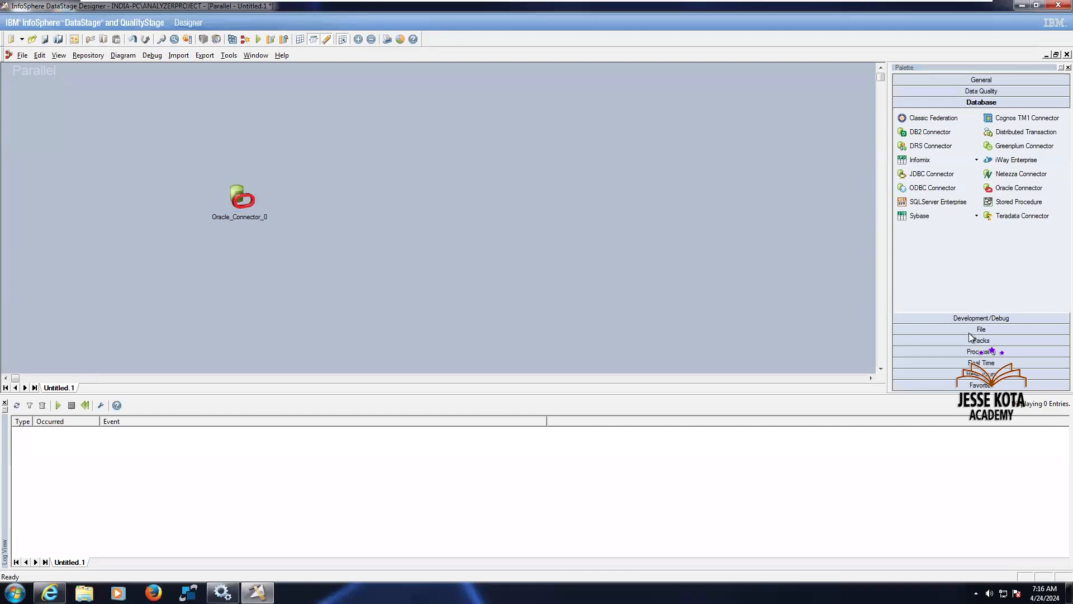
# Add a Transformer stage to the right of the Oracle connector
pyautogui.click(982, 351)
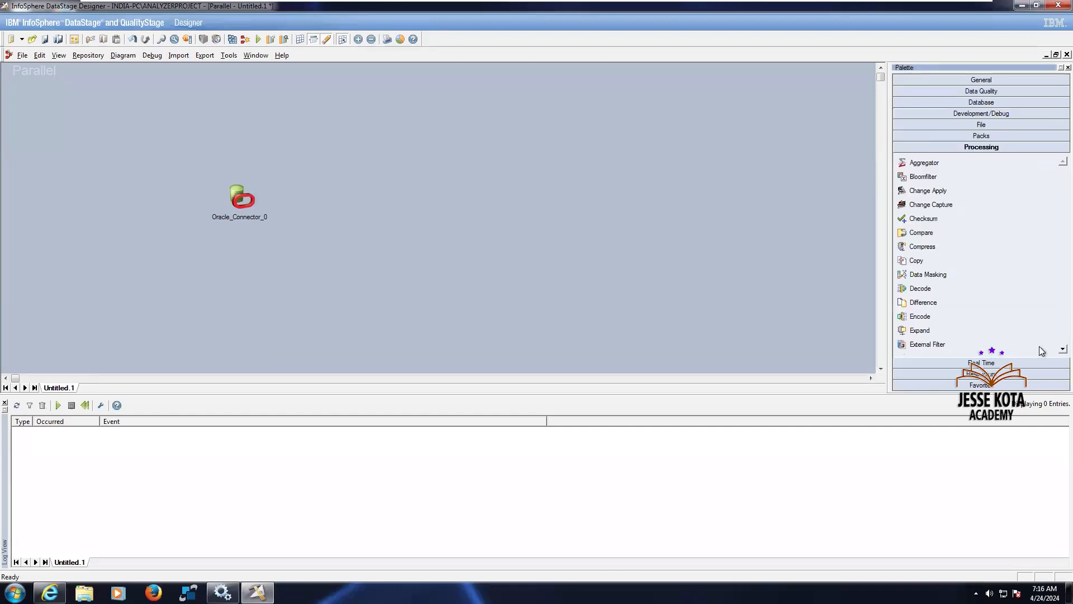
pyautogui.scroll(-2, 1038, 347)
pyautogui.scroll(-10, 1039, 348)
pyautogui.scroll(-5, 1038, 347)
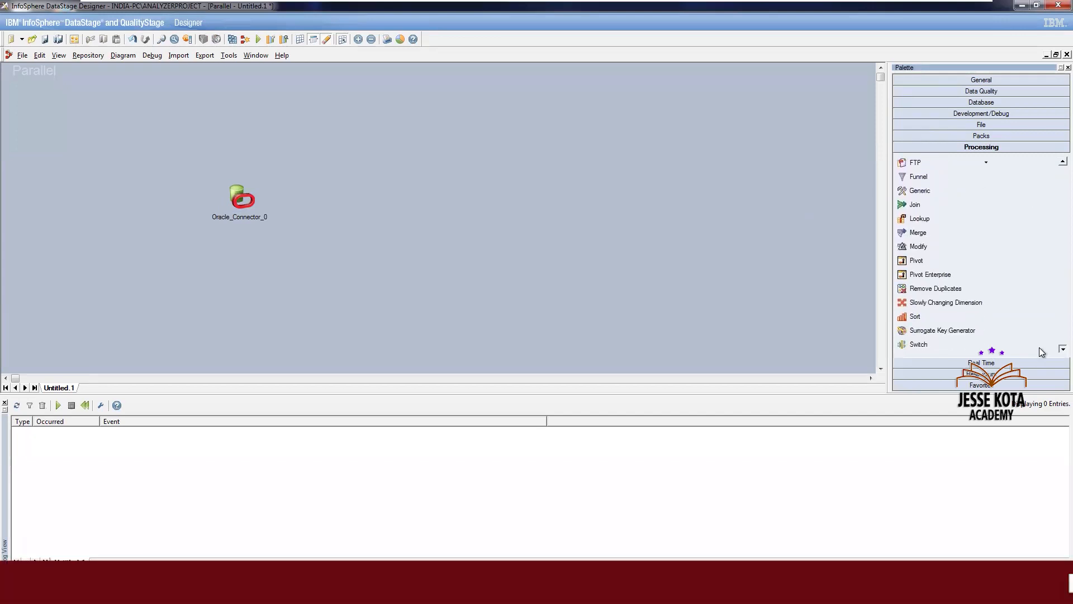
pyautogui.moveTo(948, 330); pyautogui.dragTo(445, 195)
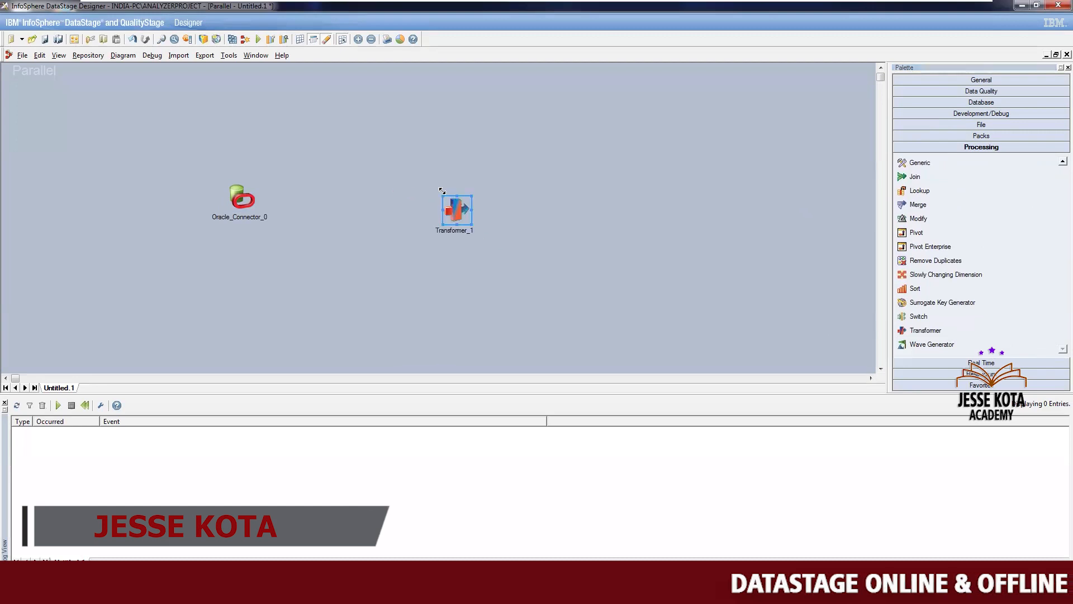
# Add a second Oracle Connector stage to the right of the Transformer as the target
pyautogui.click(983, 102)
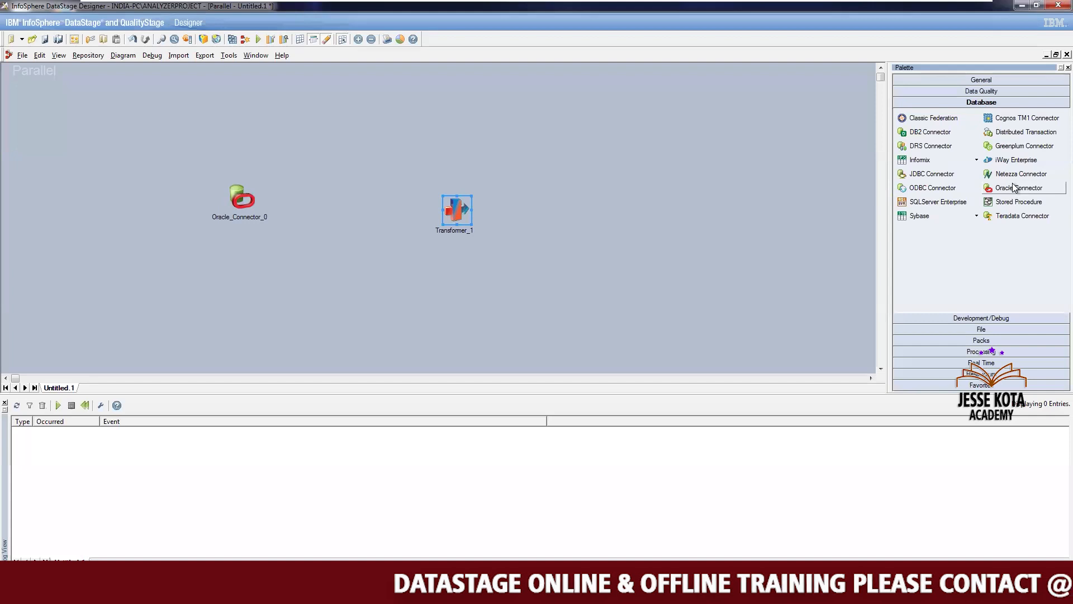
pyautogui.moveTo(1015, 186); pyautogui.dragTo(666, 196)
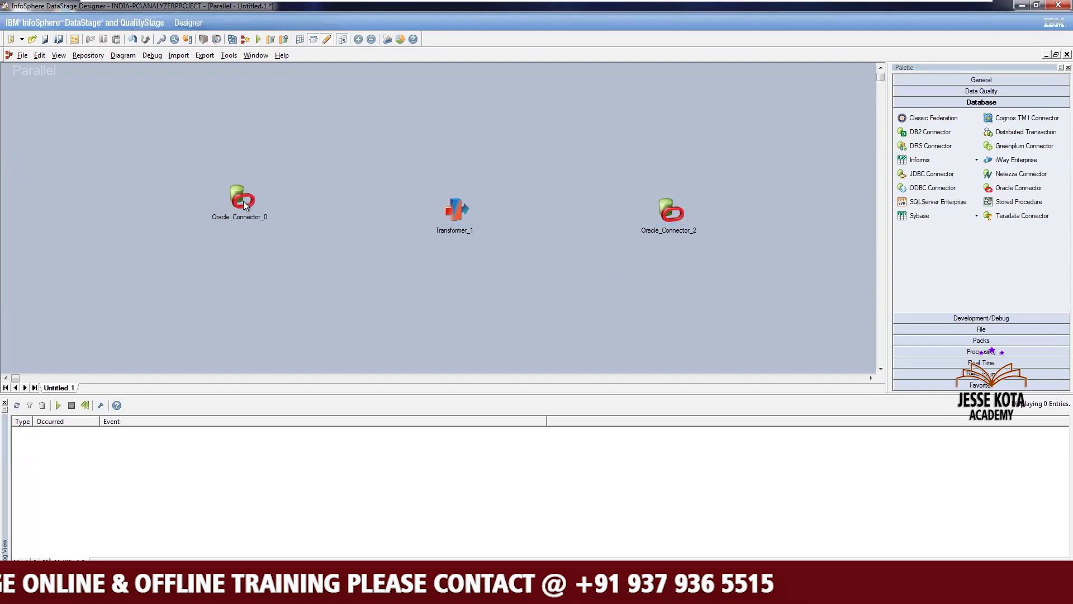
# Link the source Oracle connector to the Transformer and the Transformer to the target Oracle connector
pyautogui.moveTo(244, 200); pyautogui.dragTo(670, 211)
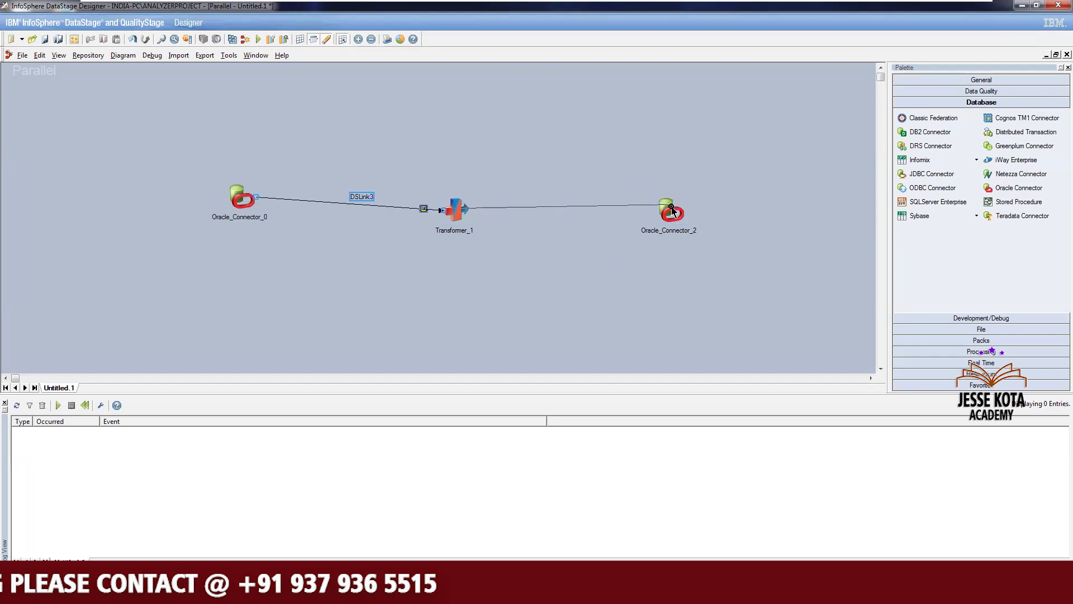
pyautogui.click(520, 273)
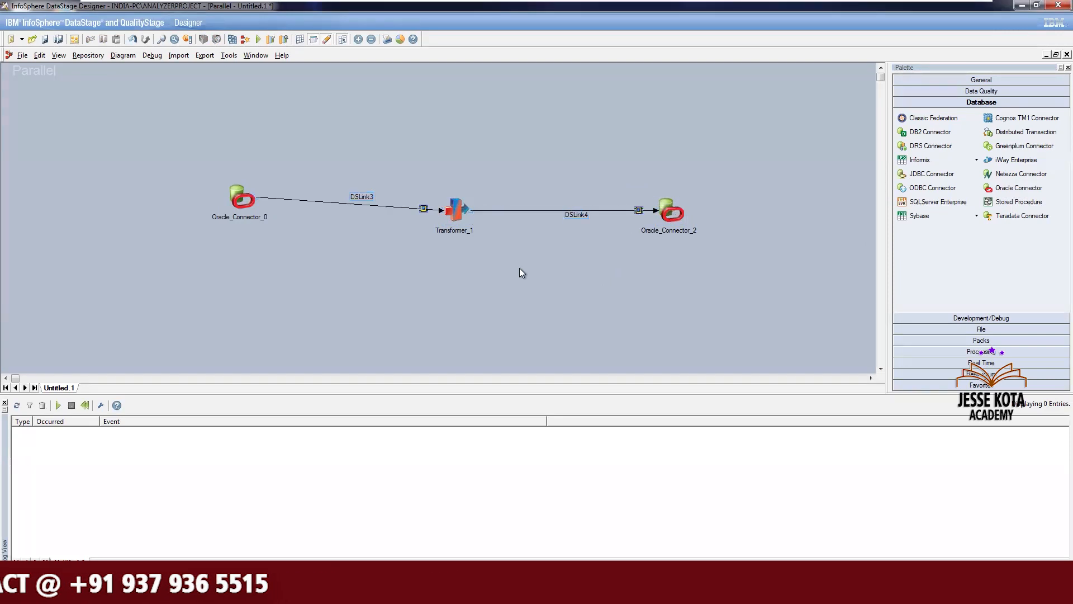
pyautogui.click(246, 204)
pyautogui.moveTo(241, 211); pyautogui.dragTo(241, 218)
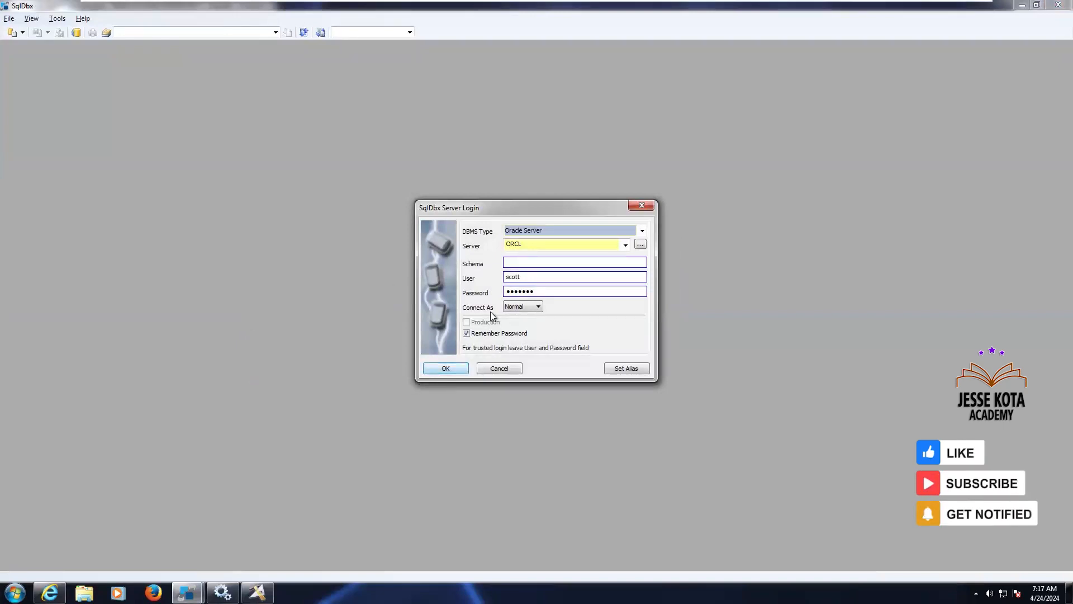
# Switch to SqlDbx and log in to the Oracle ORCL server with the saved credentials
pyautogui.click(441, 373)
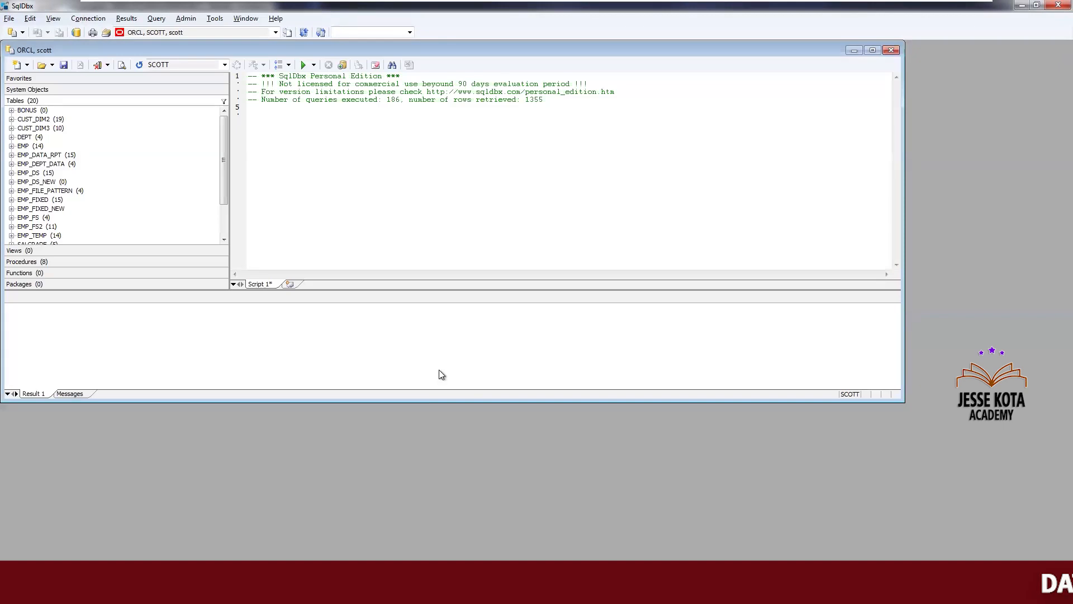
pyautogui.click(871, 51)
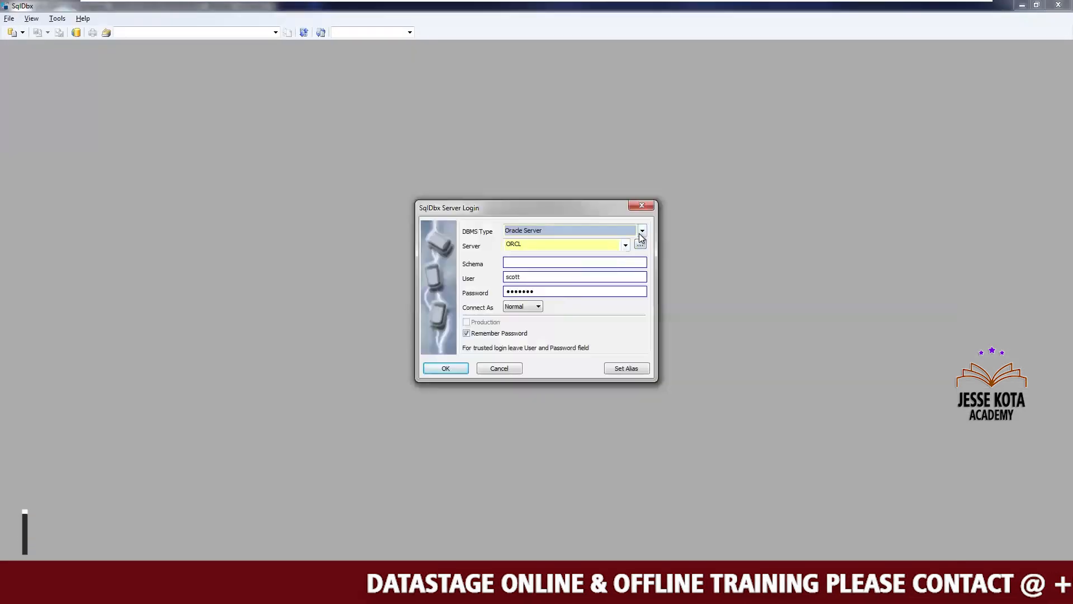
# Open a new SqlDbx connection of type IBM DB2 LUW to the XMETA database
pyautogui.click(642, 231)
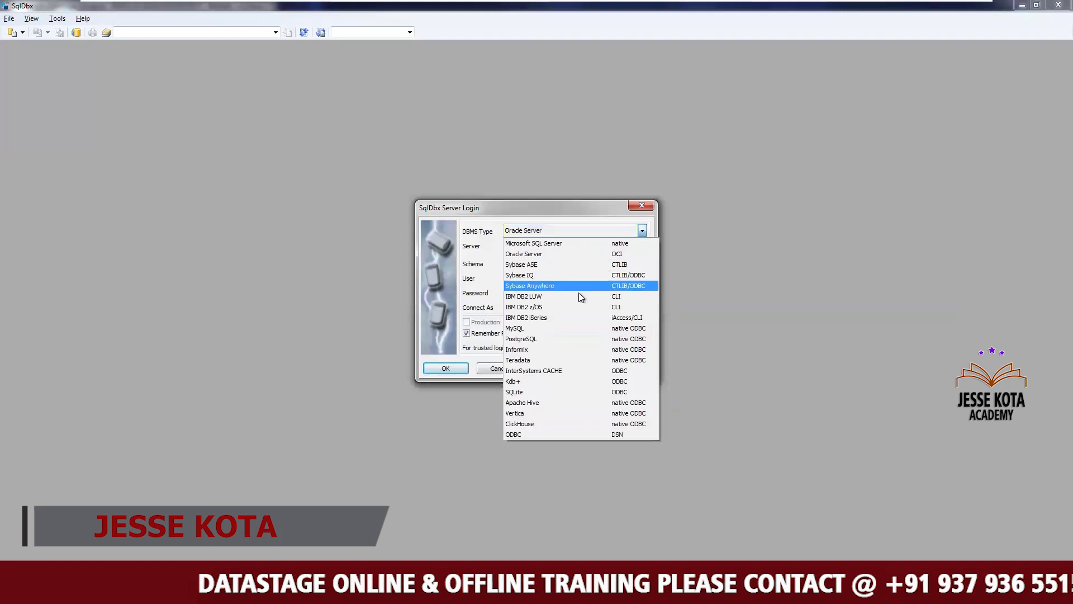
pyautogui.click(574, 297)
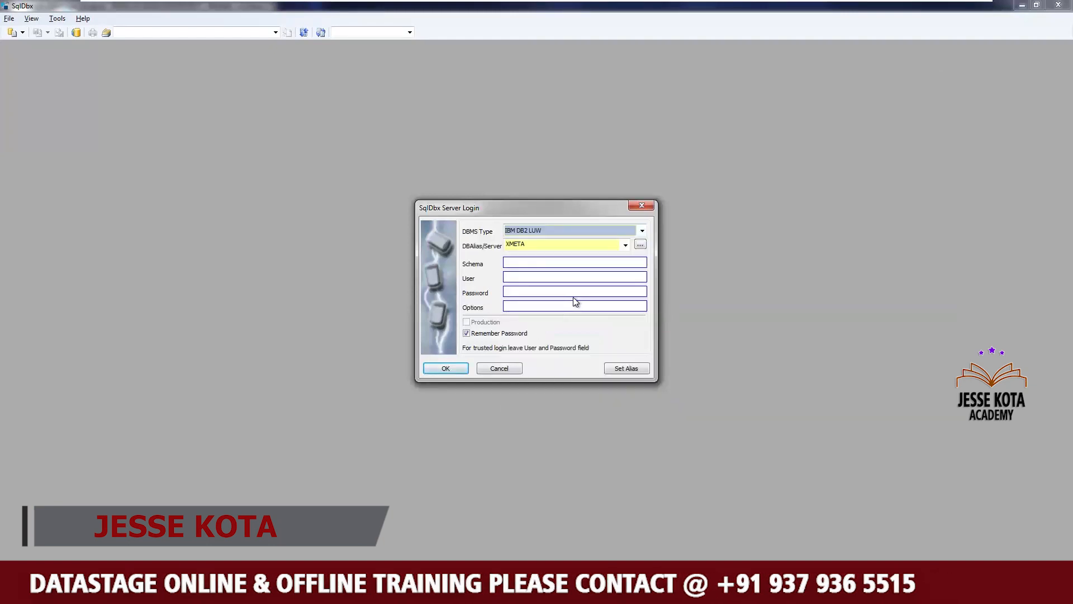
pyautogui.click(444, 369)
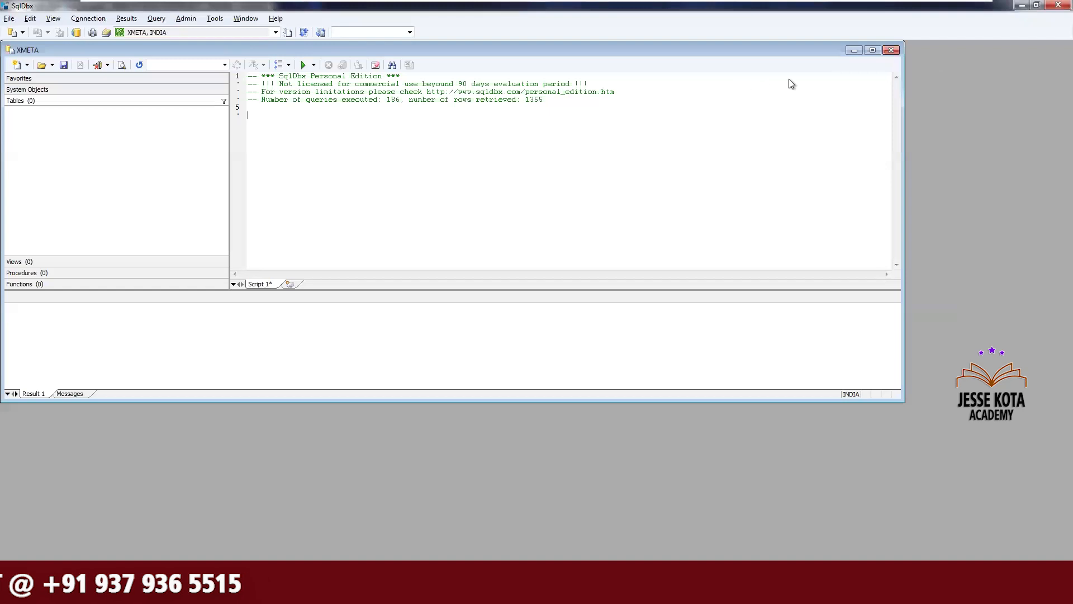
# Select the DSADM schema to browse its tables
pyautogui.click(873, 50)
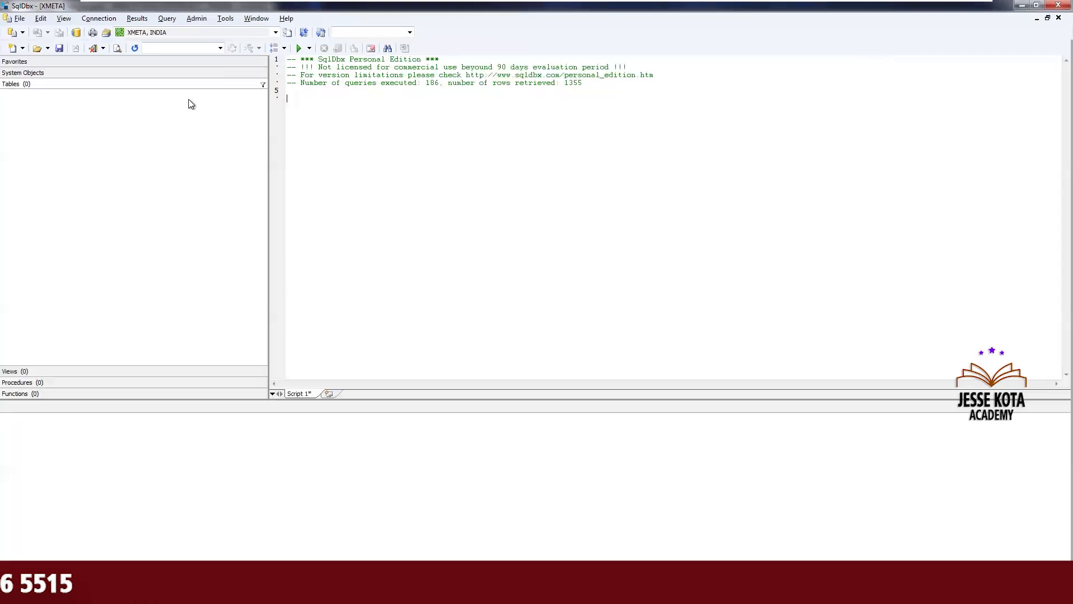
pyautogui.click(221, 48)
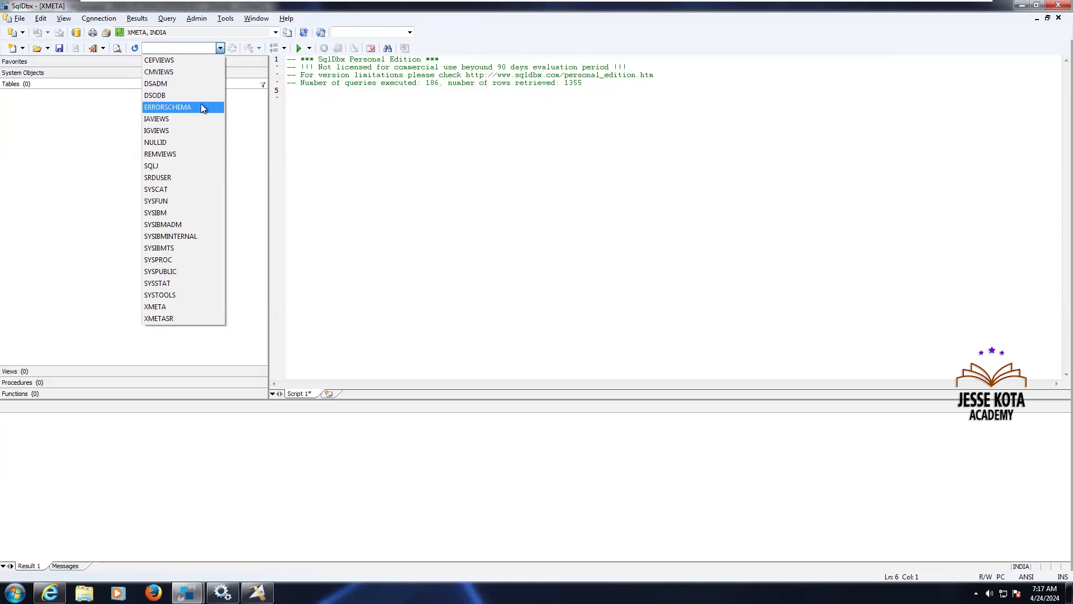
pyautogui.click(181, 85)
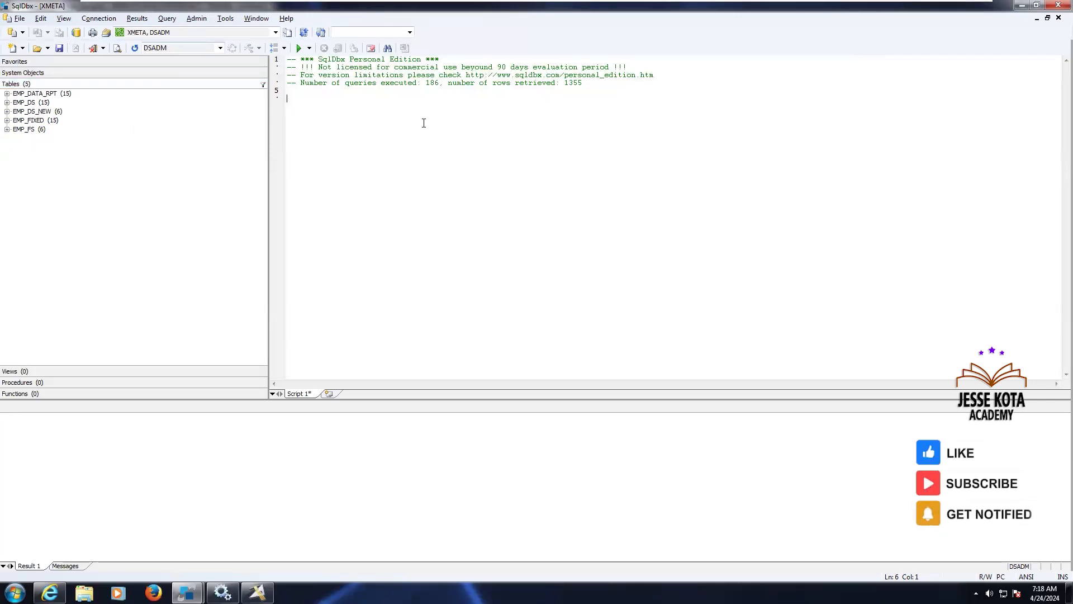
# Return to the Designer and add a DB2 Connector stage below the target Oracle connector
pyautogui.click(1021, 6)
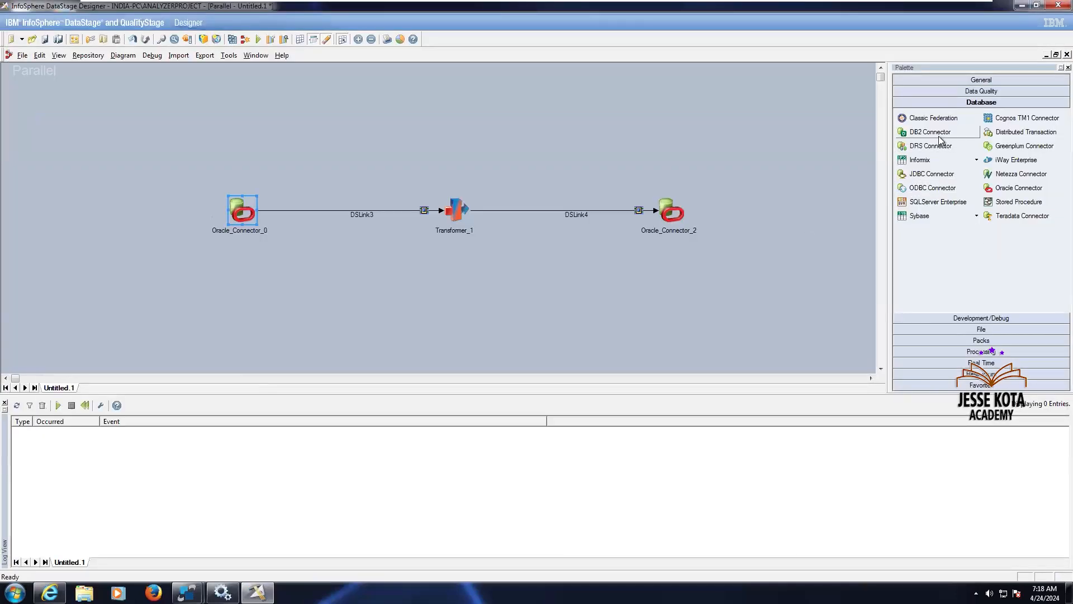
pyautogui.moveTo(938, 136); pyautogui.dragTo(668, 301)
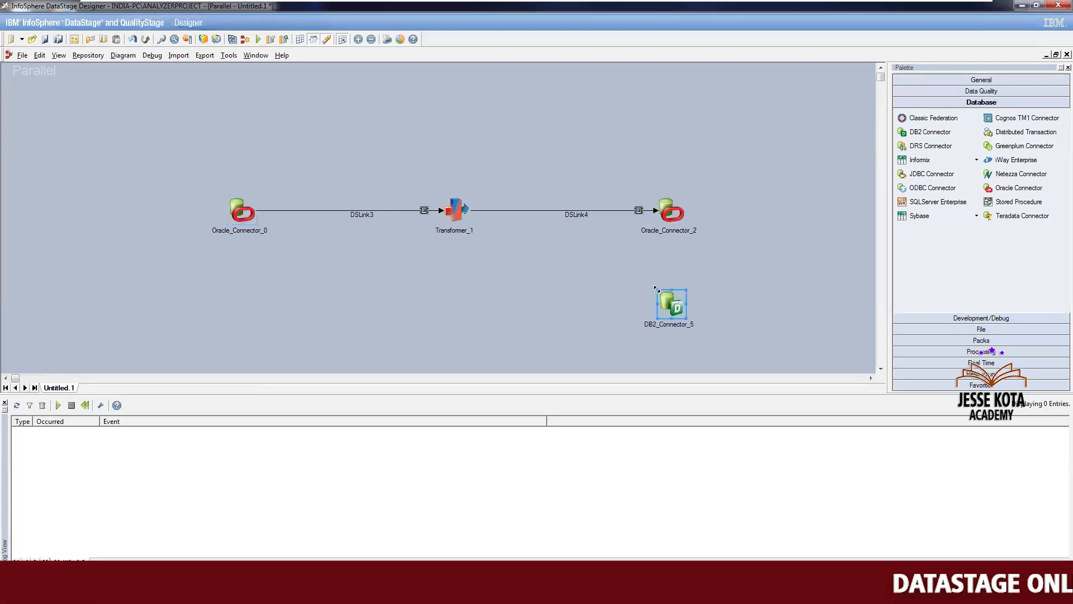
# Rearrange the two target connectors and link the Transformer to the DB2 connector
pyautogui.moveTo(683, 212); pyautogui.dragTo(701, 162)
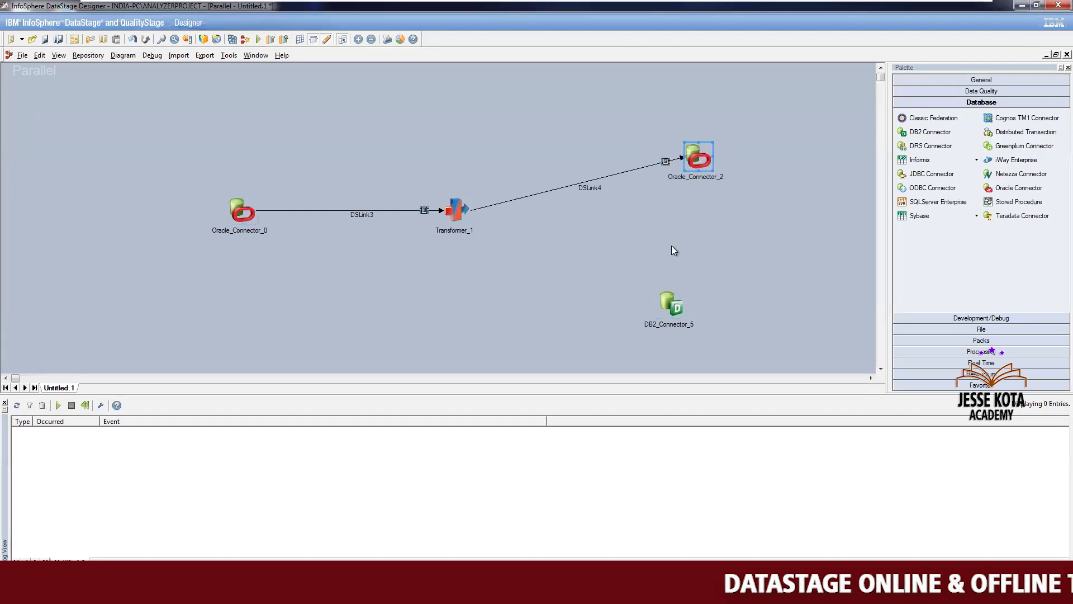
pyautogui.moveTo(674, 303); pyautogui.dragTo(690, 291)
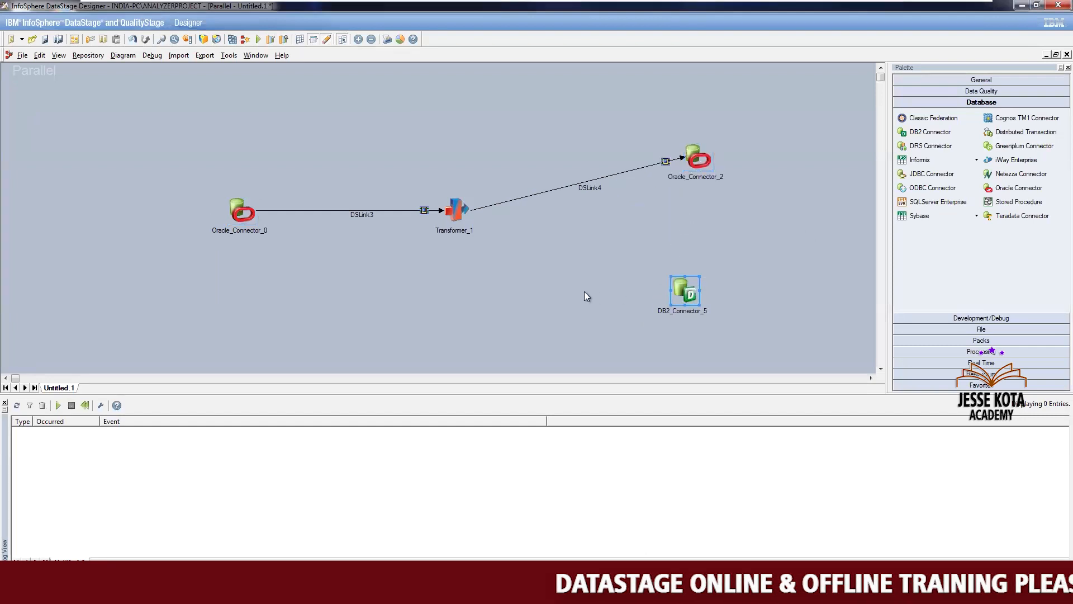
pyautogui.moveTo(456, 212); pyautogui.dragTo(682, 296)
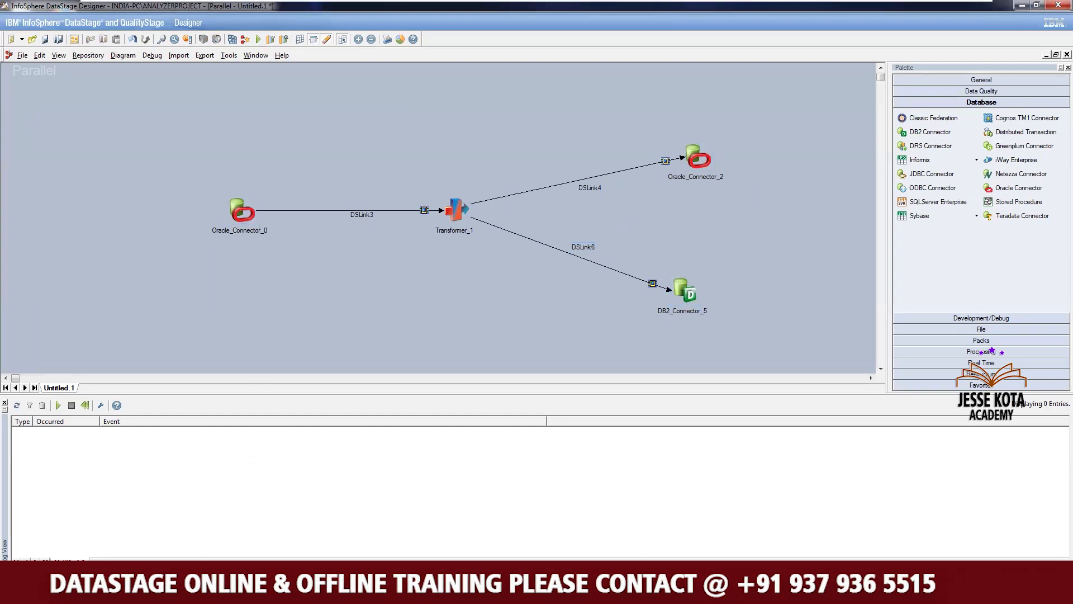
pyautogui.moveTo(133, 557)
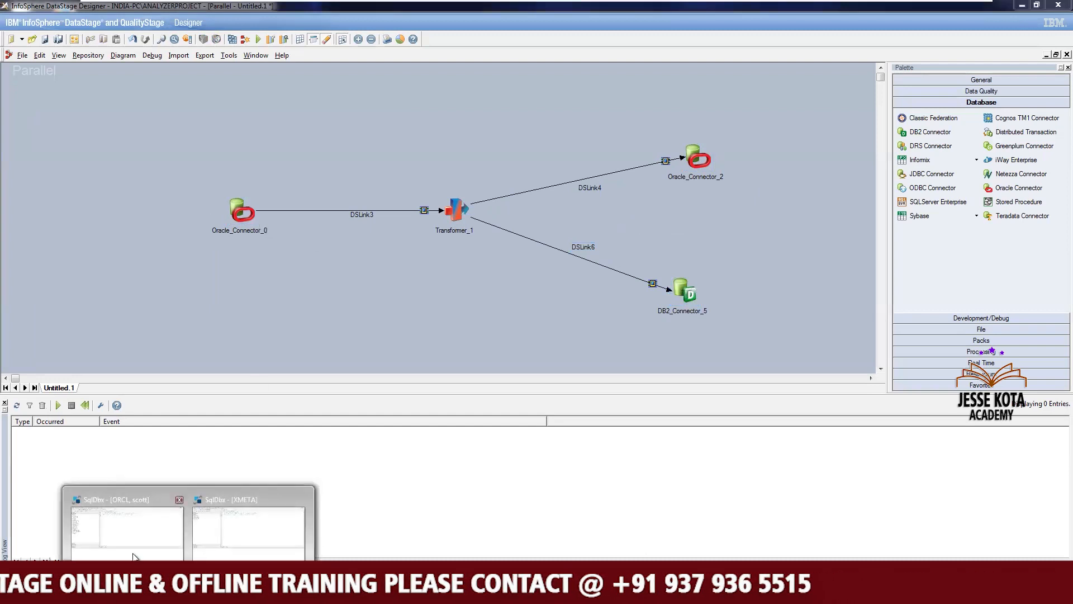
# Switch to the Oracle SqlDbx session and clear the script editor
pyautogui.click(213, 532)
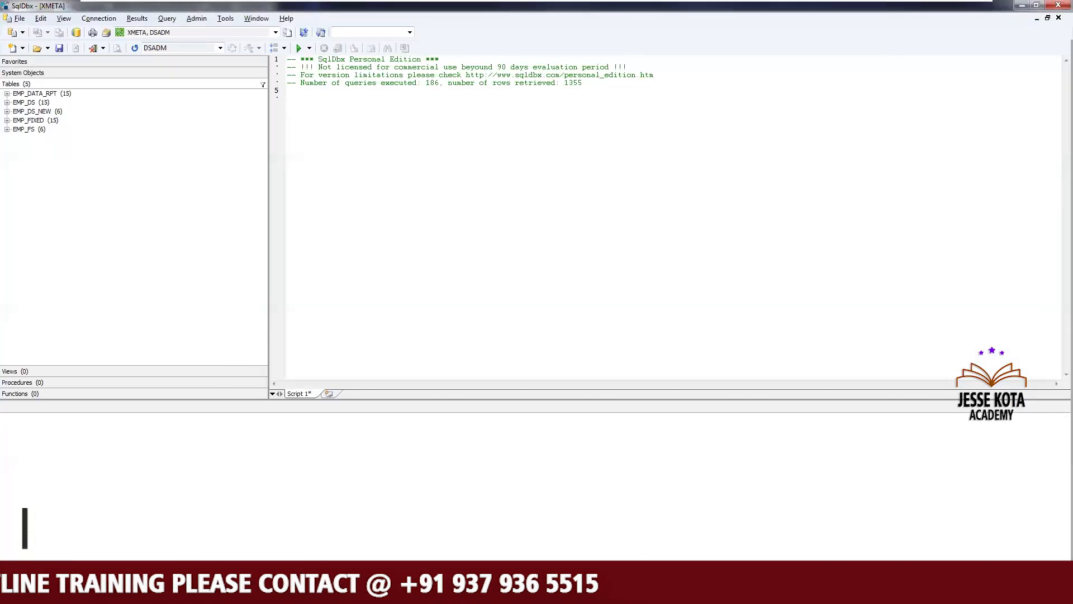
pyautogui.moveTo(188, 588)
pyautogui.click(148, 557)
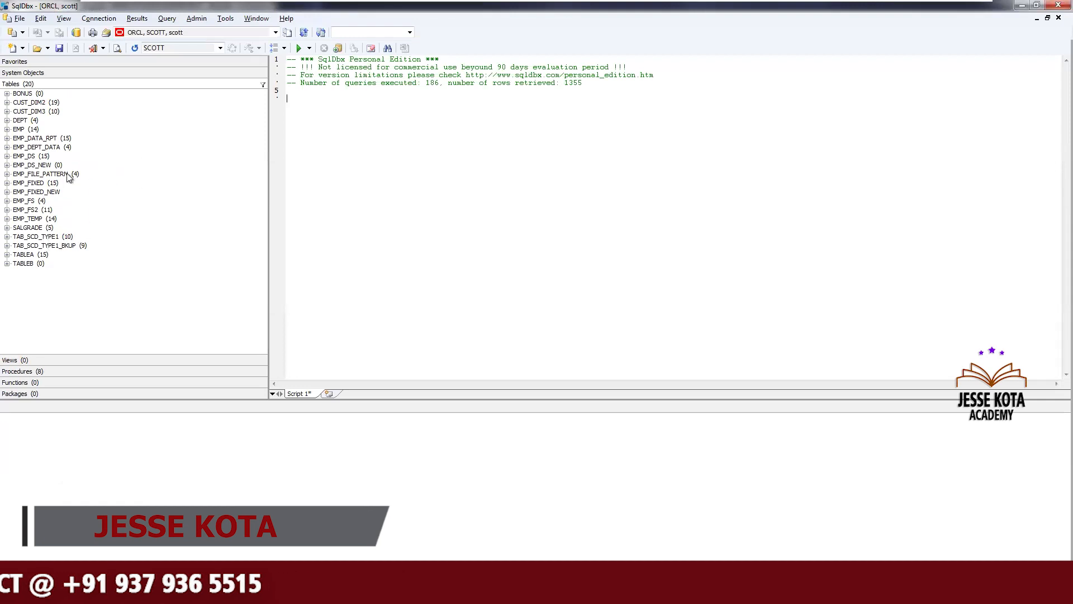
pyautogui.click(477, 166)
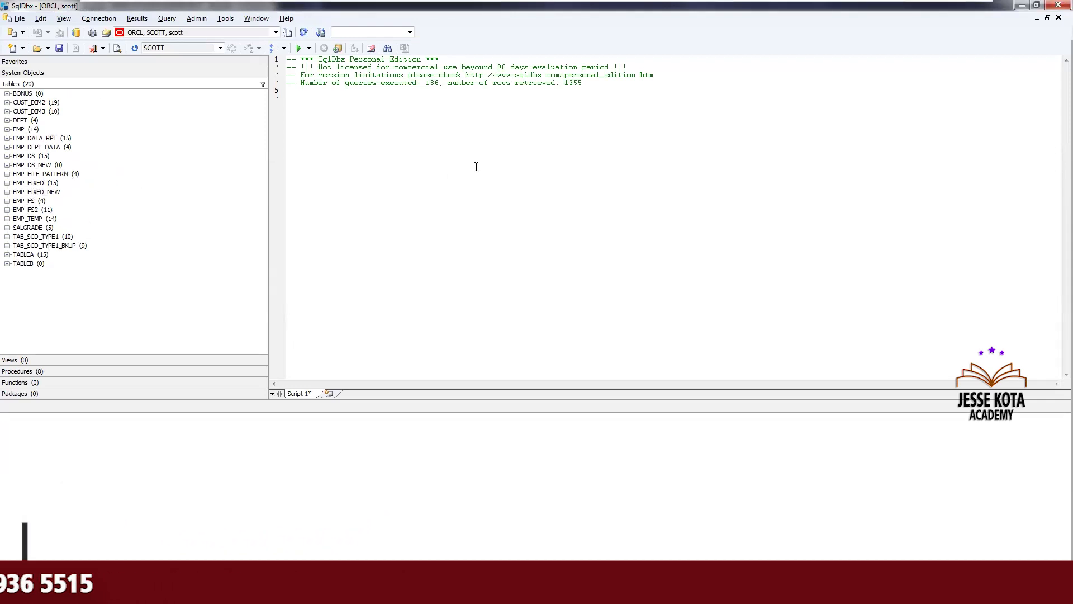
pyautogui.hotkey('ctrl', 'a')
pyautogui.press('Delete')
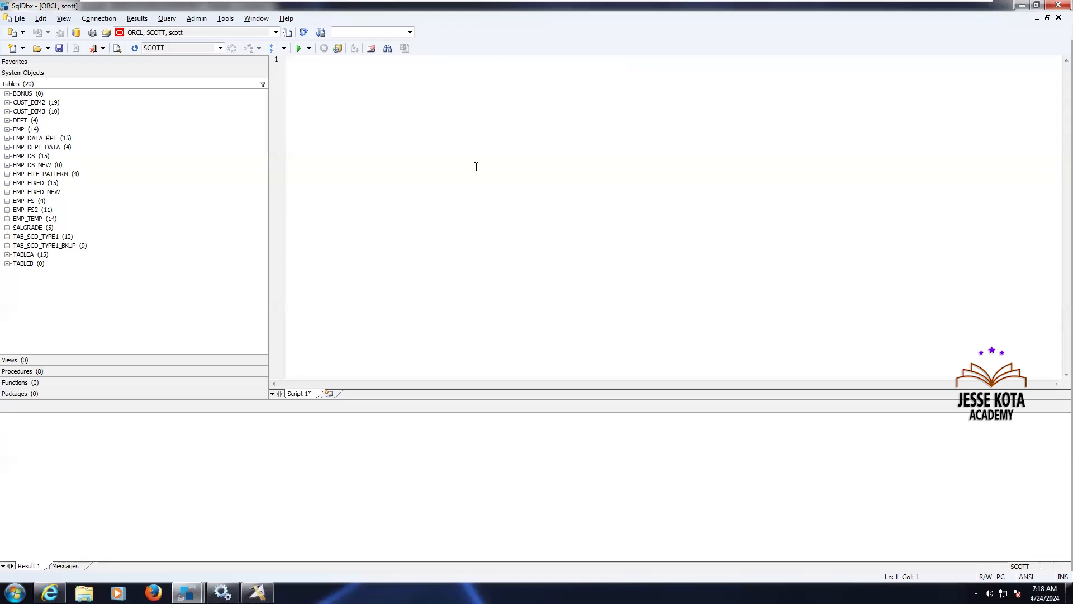
# Return to the Designer and open the properties of the source Oracle connector
pyautogui.click(1021, 6)
pyautogui.click(1022, 6)
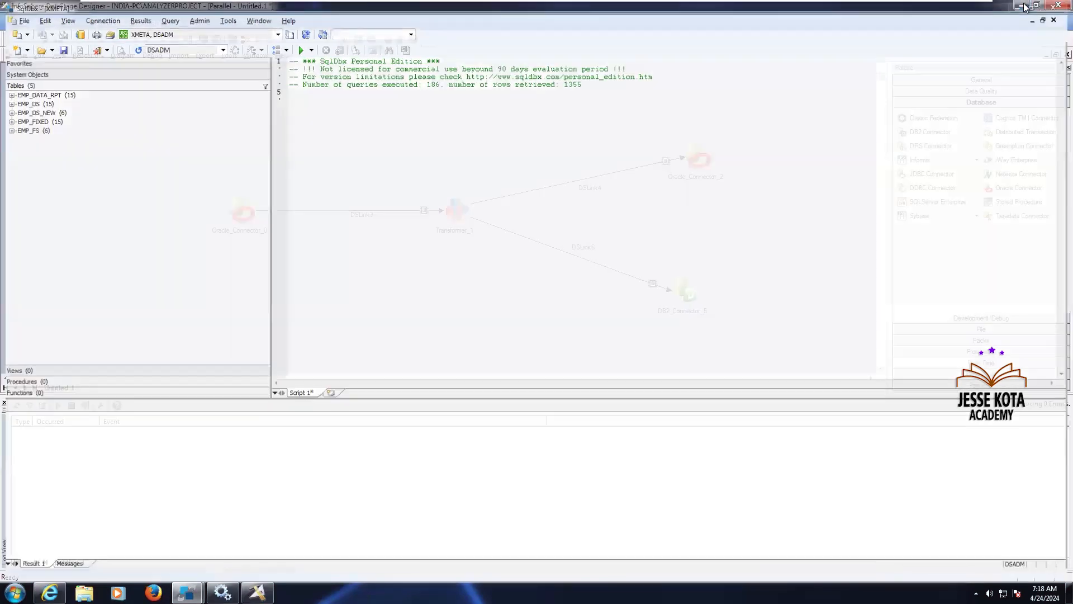
pyautogui.doubleClick(250, 213)
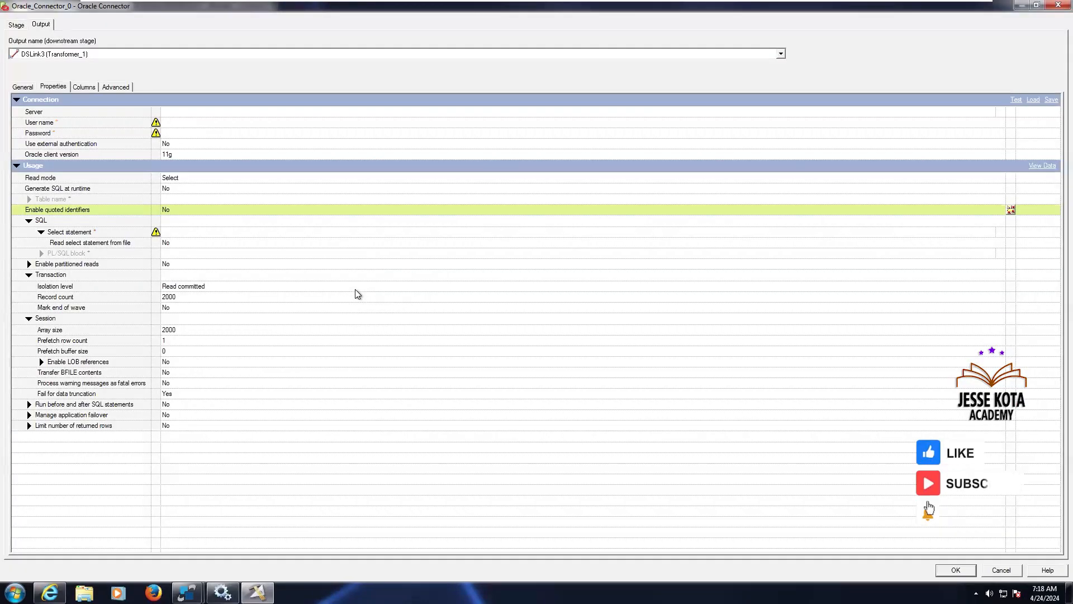
# Set the connector's server to orcl and the user name to scott
pyautogui.click(183, 114)
pyautogui.write('orcl')
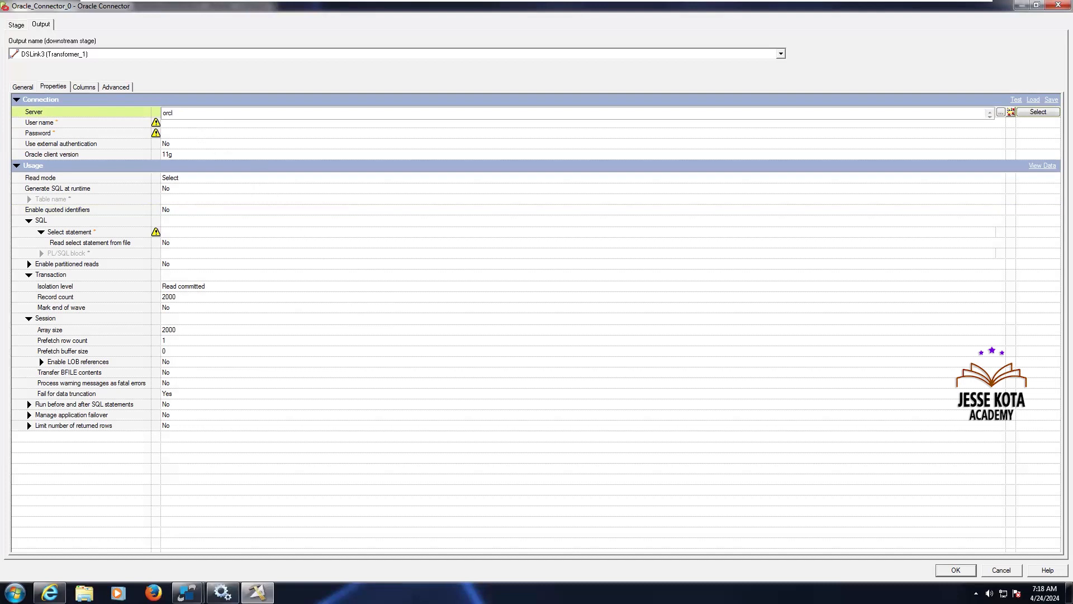
pyautogui.click(170, 123)
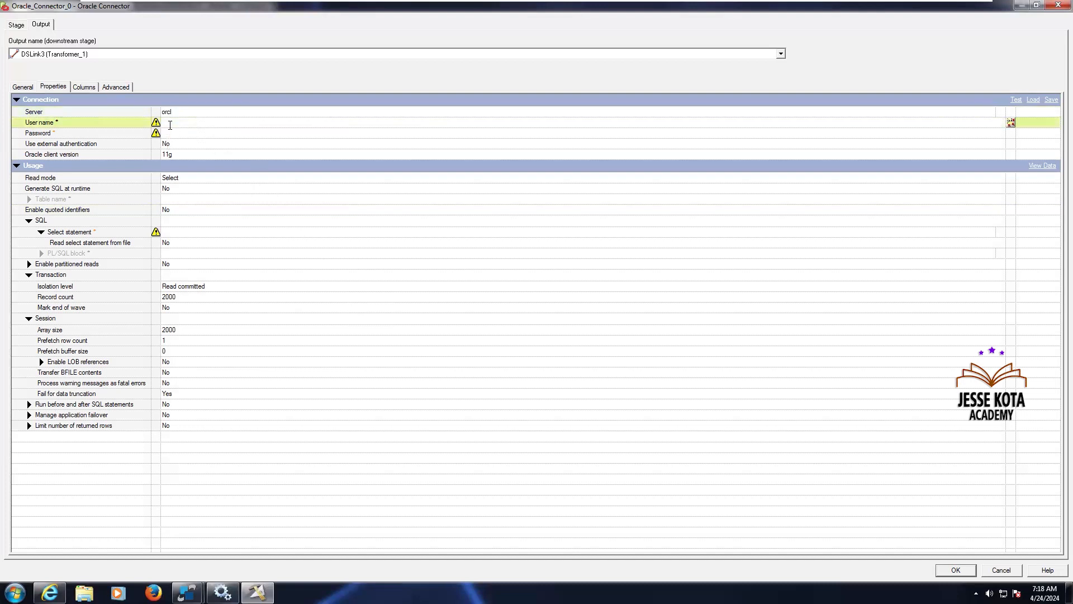
pyautogui.write('scott')
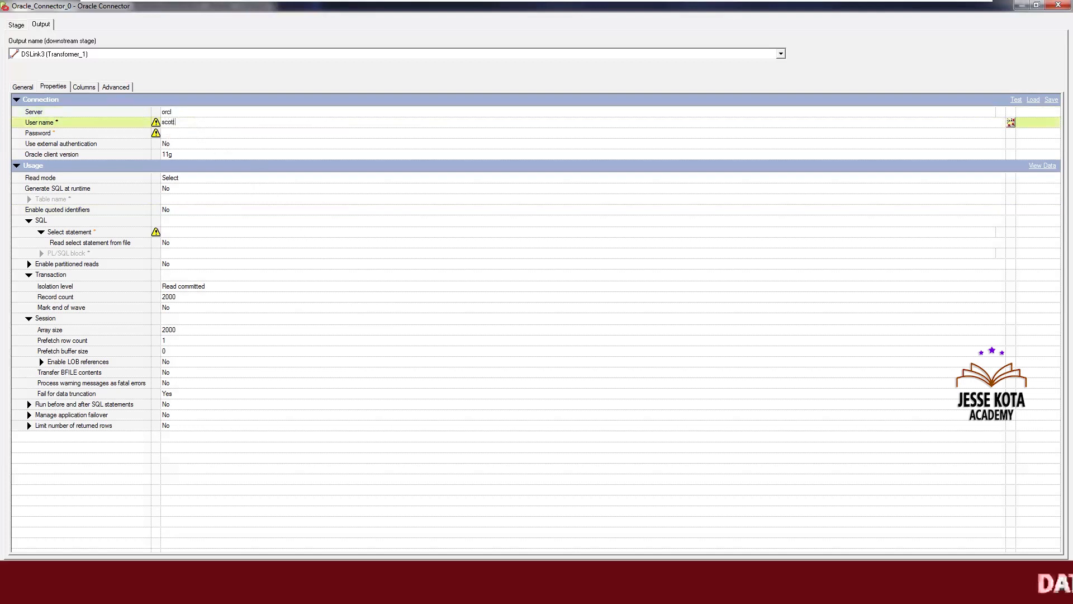
# Enter the Oracle account password
pyautogui.click(181, 133)
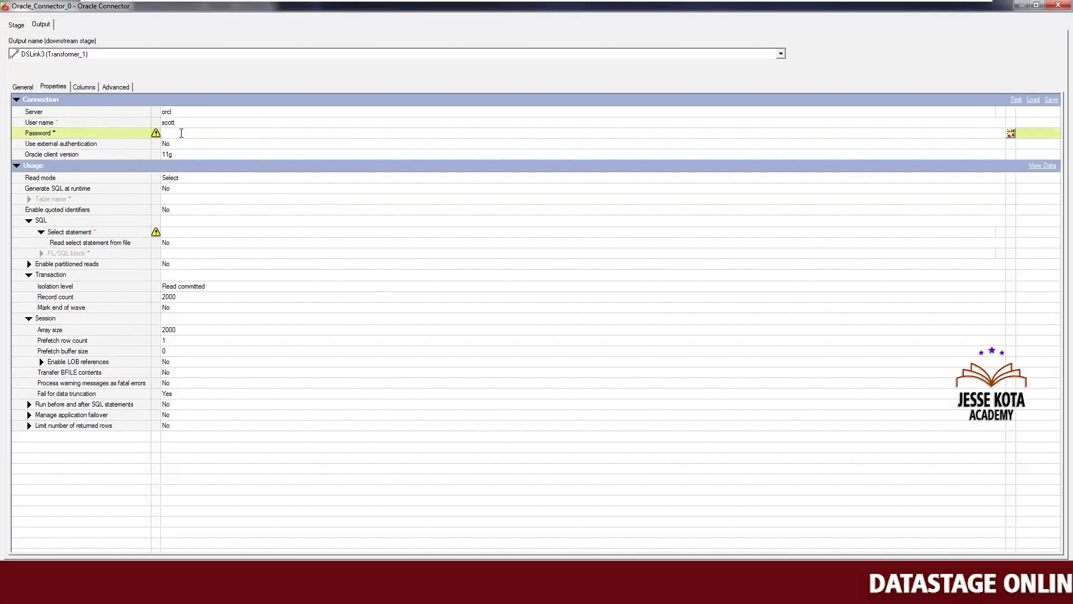
pyautogui.write('tiger')
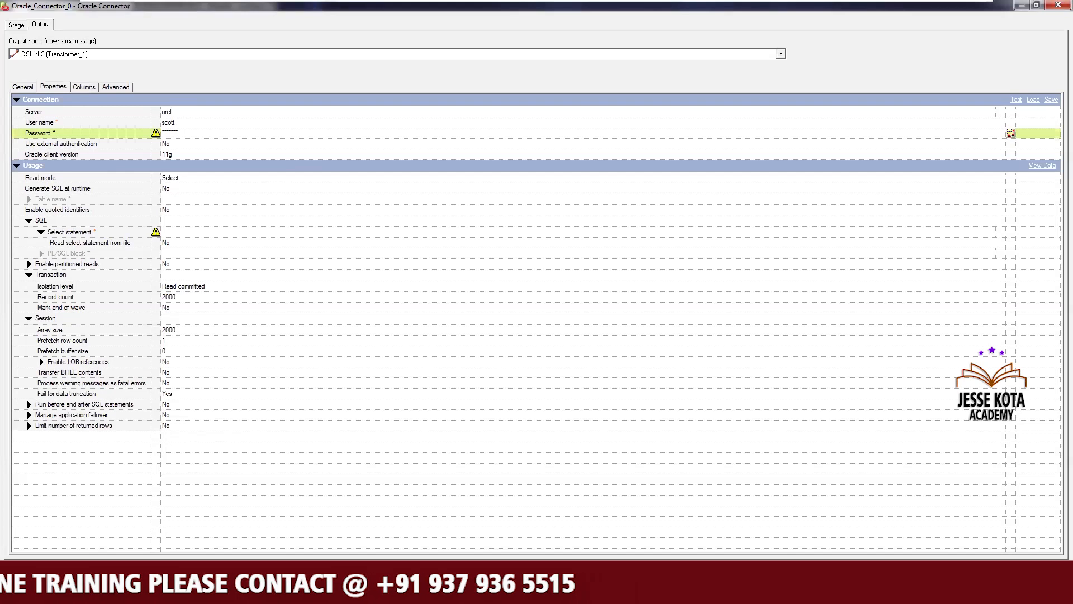
# Keep Read mode as Select and set Generate SQL at runtime to Yes
pyautogui.click(193, 181)
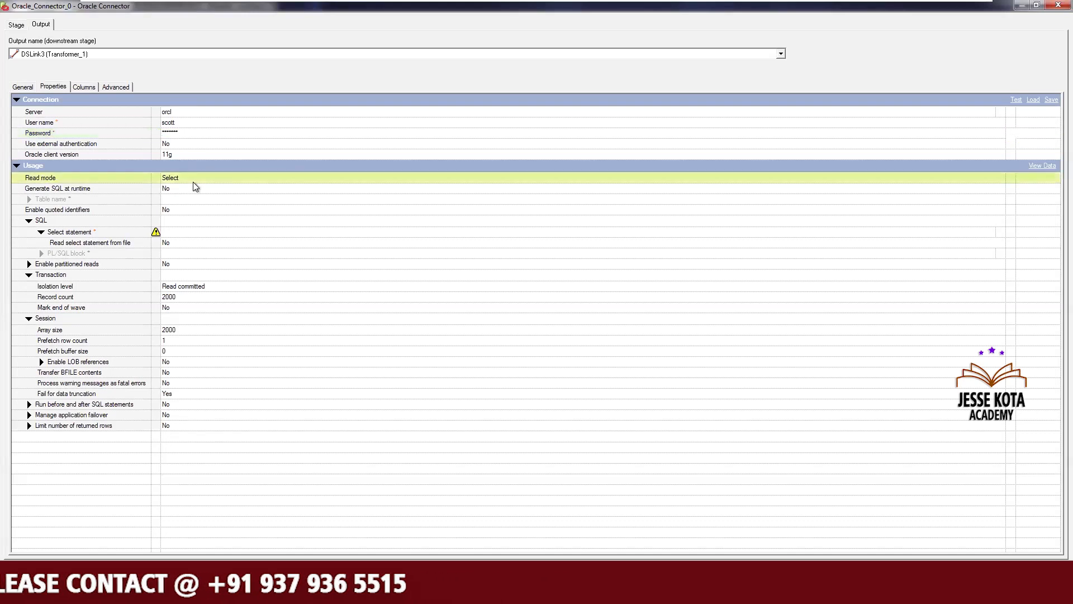
pyautogui.click(193, 180)
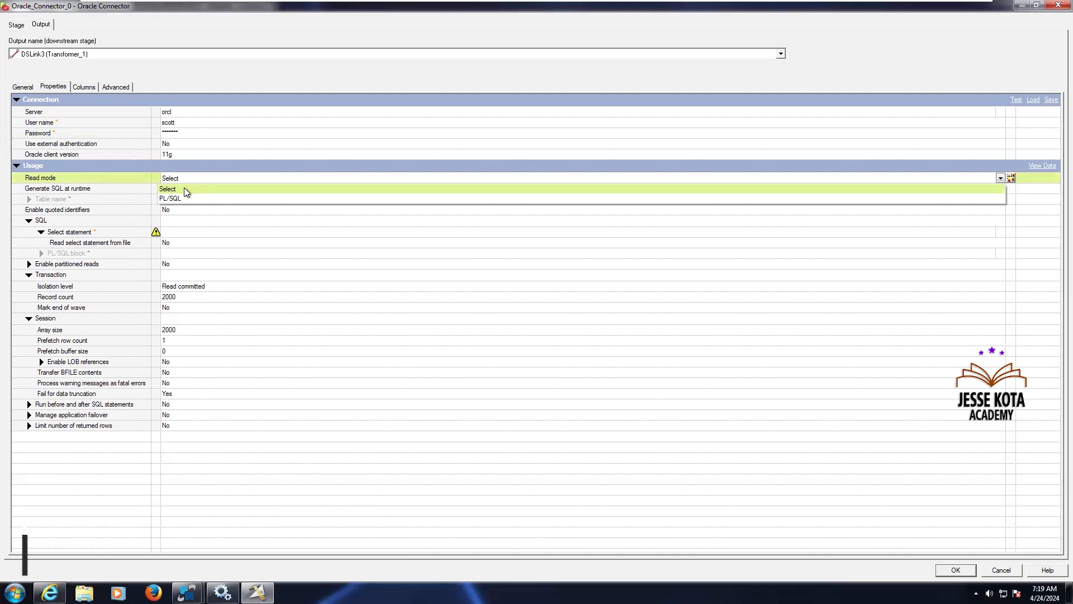
pyautogui.click(186, 190)
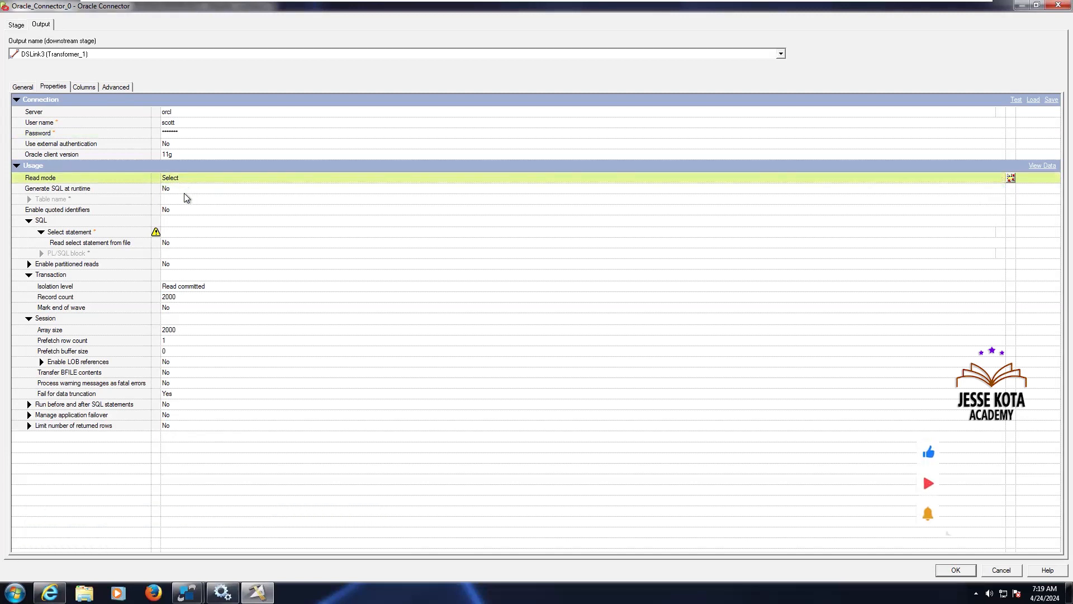
pyautogui.click(181, 190)
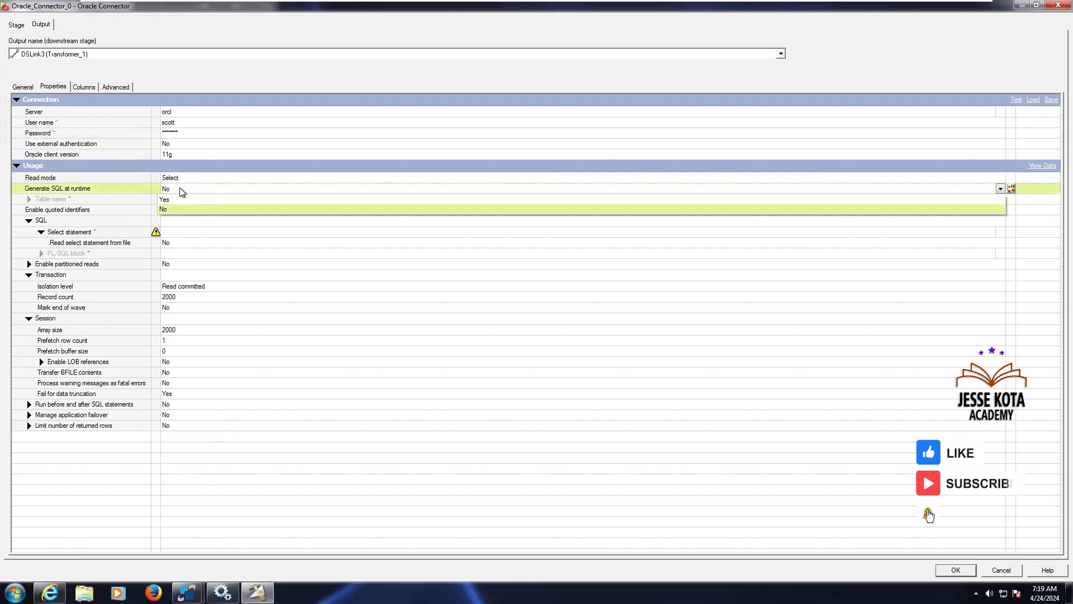
pyautogui.click(170, 209)
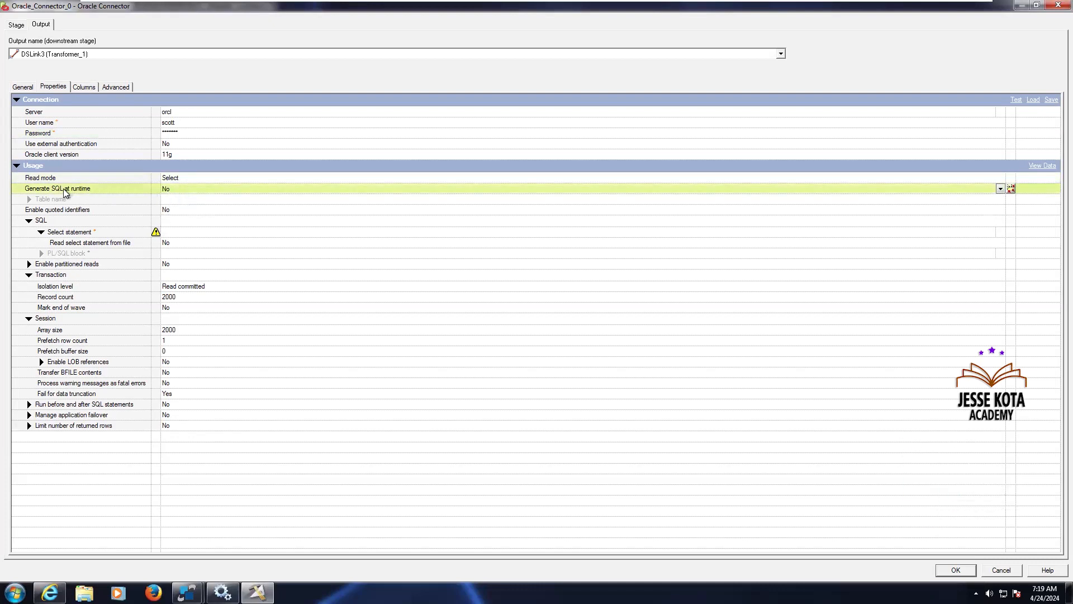
pyautogui.click(173, 195)
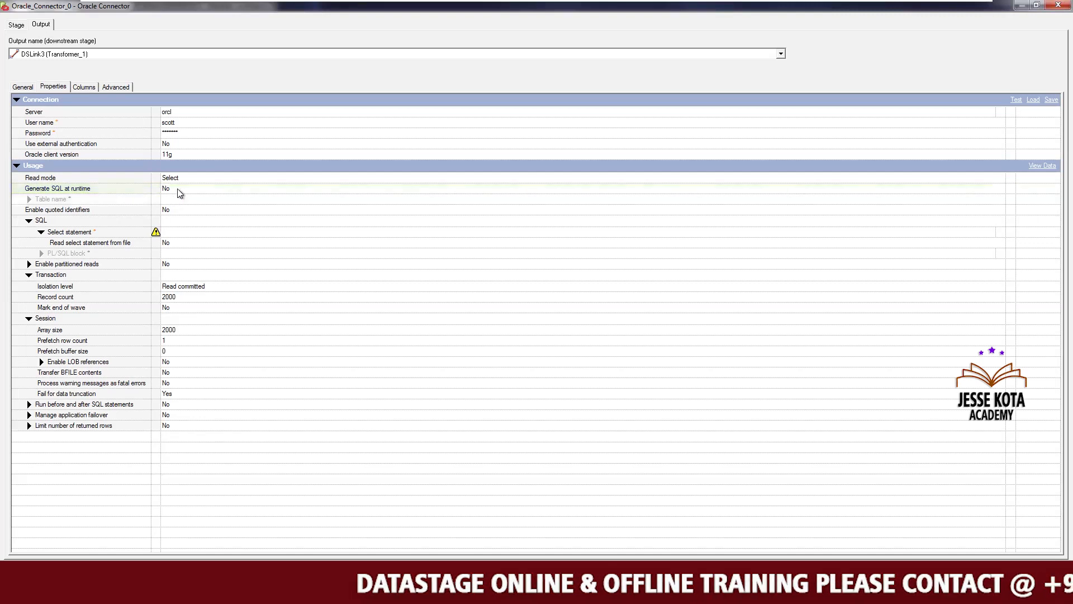
pyautogui.click(179, 193)
pyautogui.click(175, 206)
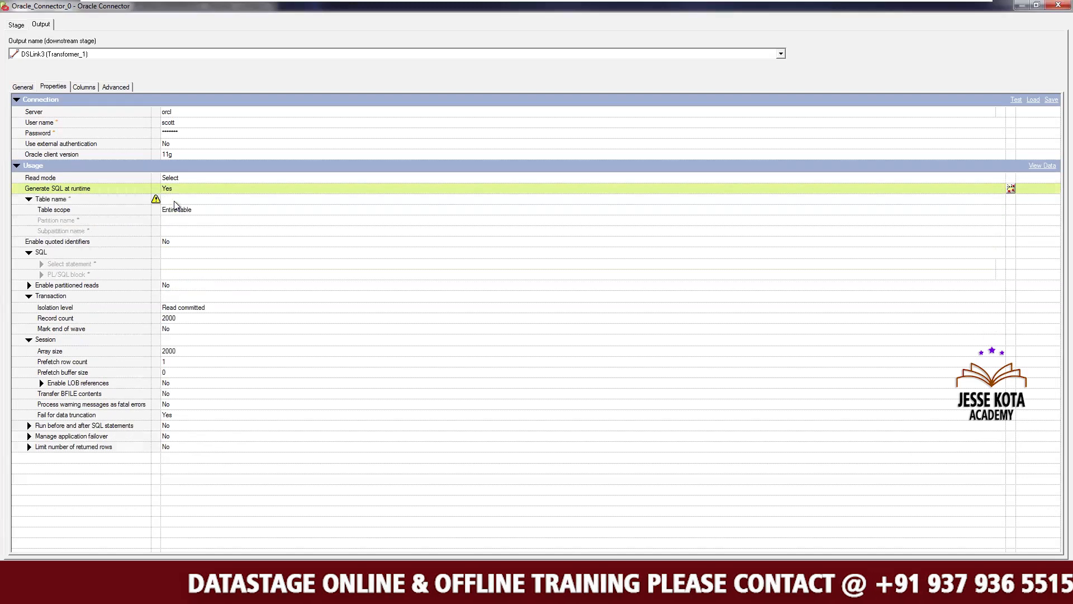
pyautogui.click(176, 198)
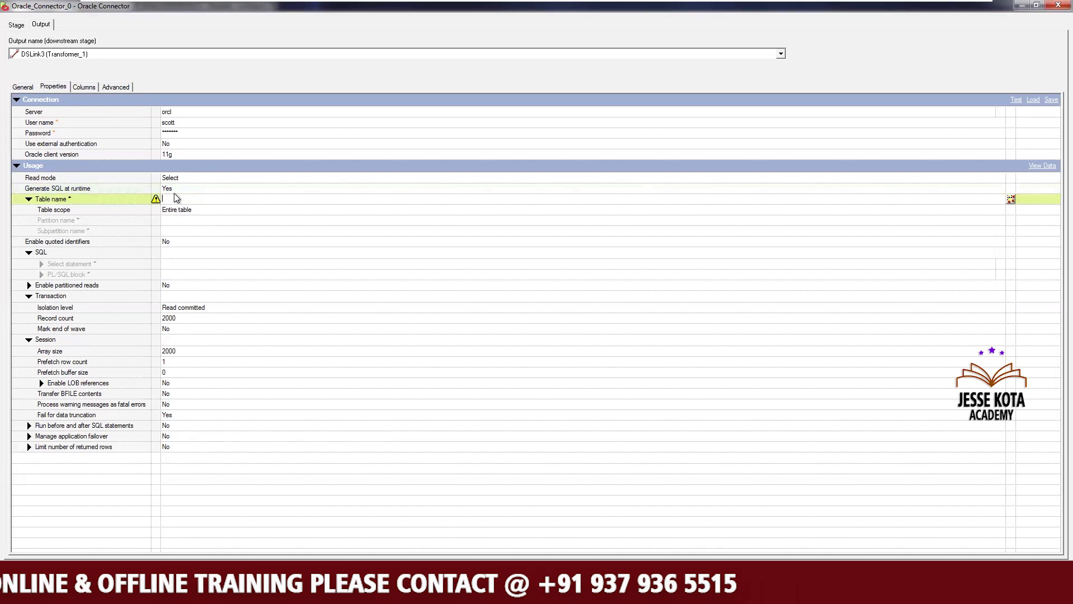
# Switch Generate SQL at runtime to No and select the Select statement property
pyautogui.click(177, 190)
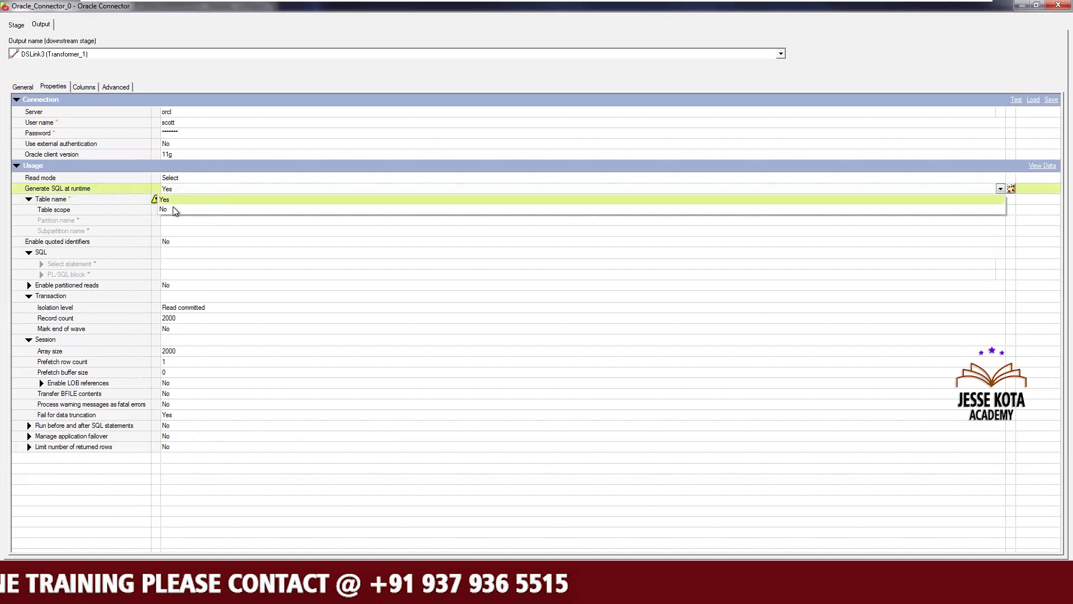
pyautogui.click(175, 210)
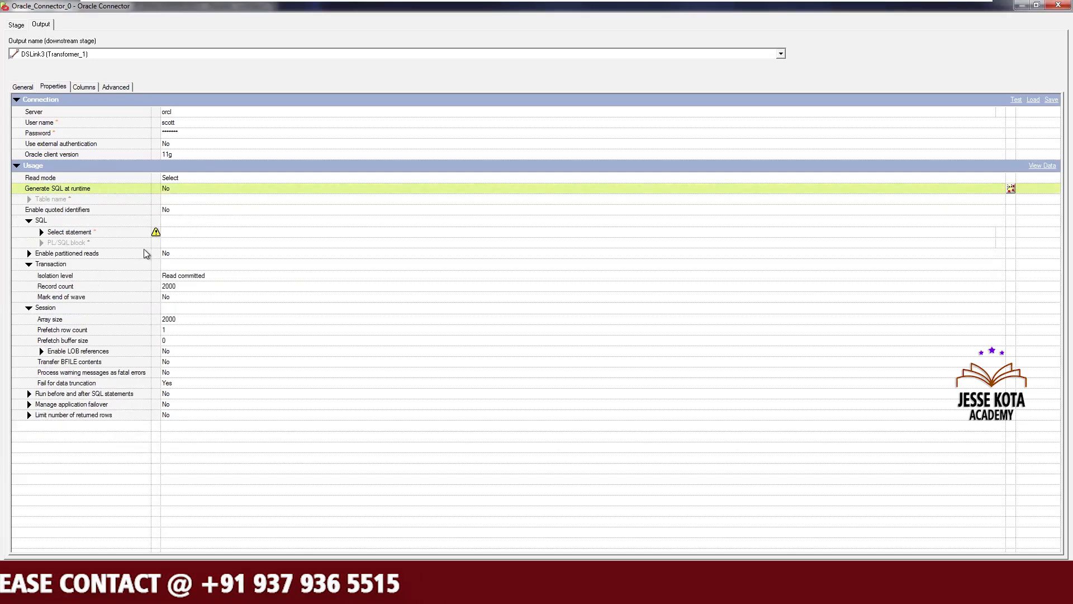
pyautogui.click(180, 232)
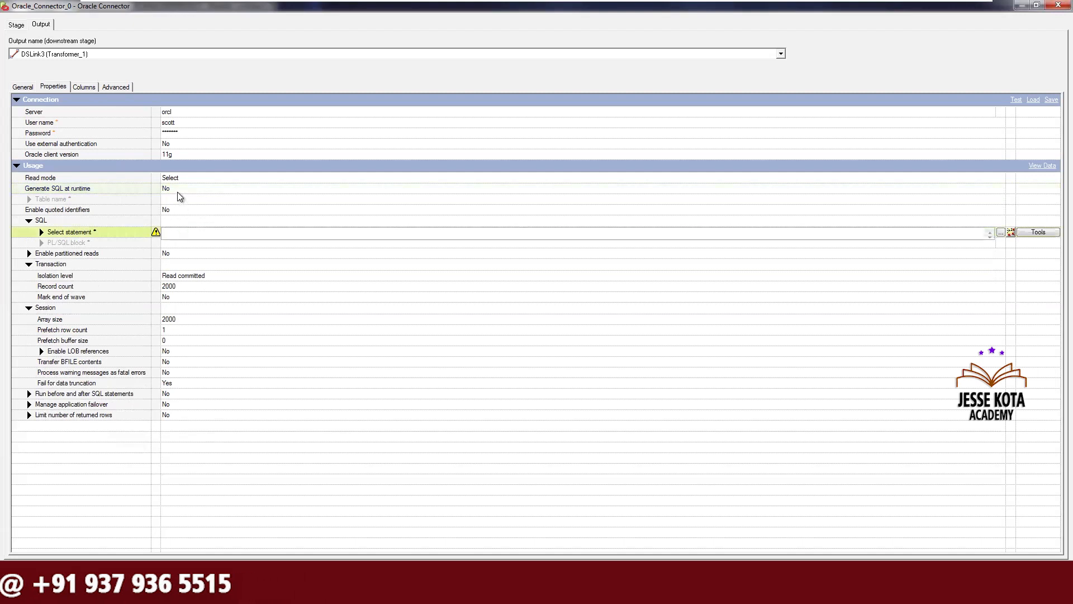
# Set Generate SQL at runtime back to Yes and select the Table name property
pyautogui.click(178, 191)
pyautogui.click(173, 200)
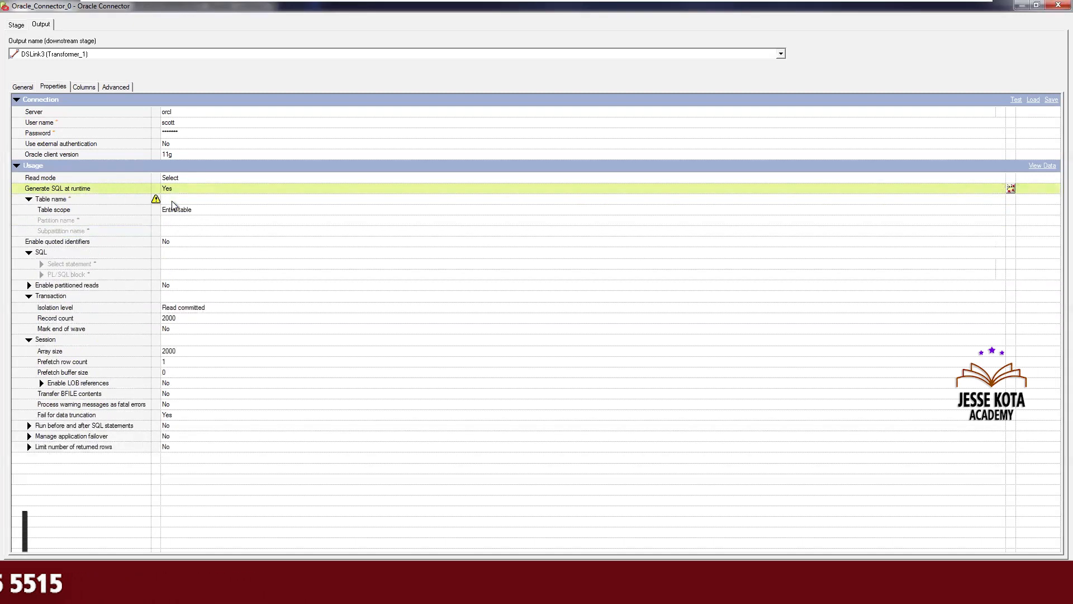
pyautogui.click(174, 200)
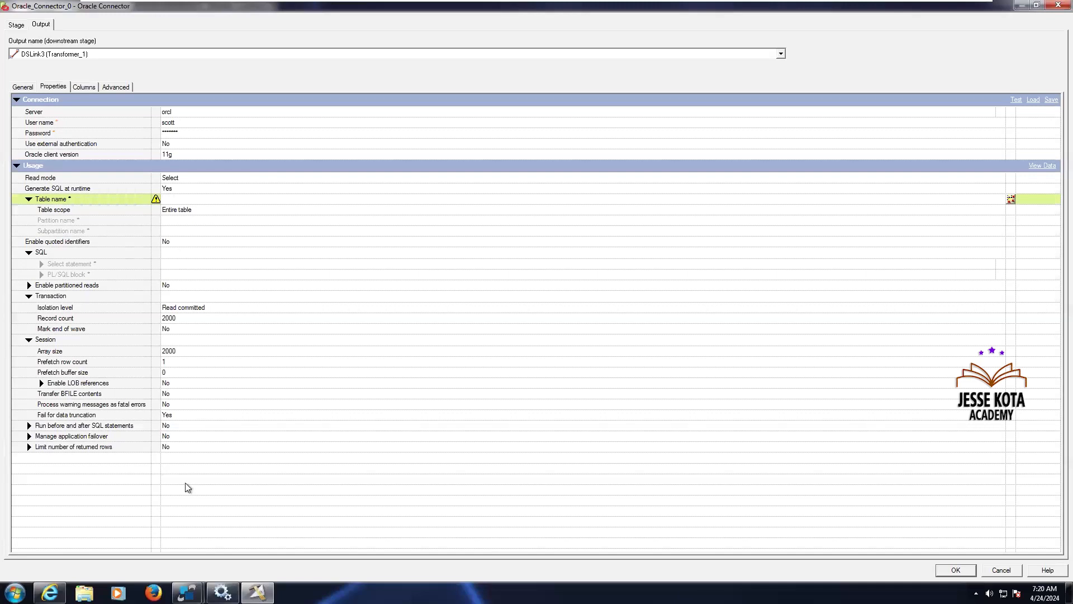
# Switch to the Oracle SqlDbx session and query all rows of the EMP_DATA_RPT table
pyautogui.moveTo(187, 592)
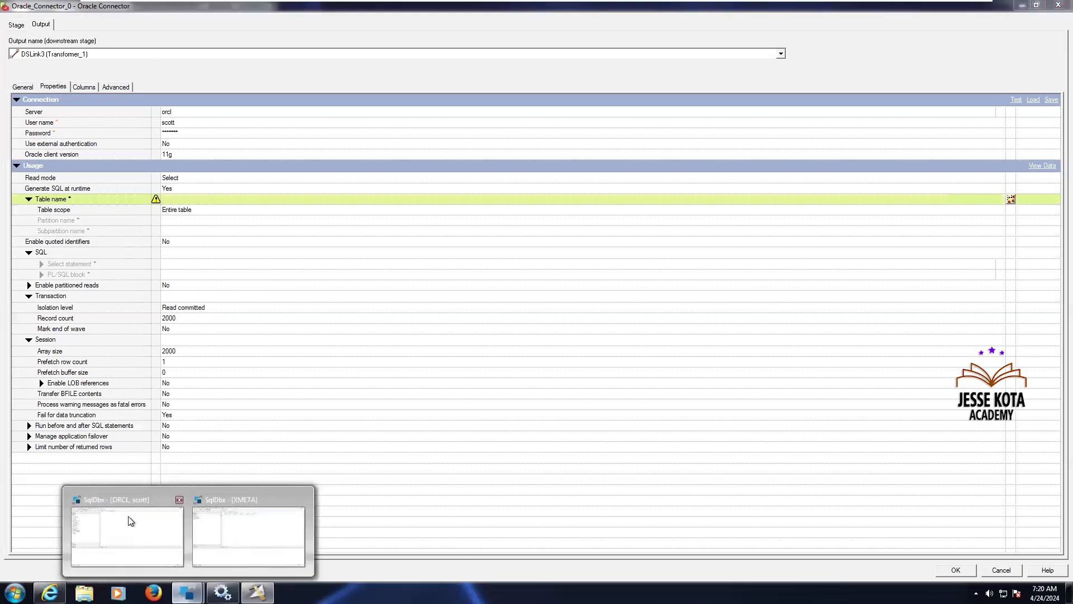
pyautogui.click(129, 515)
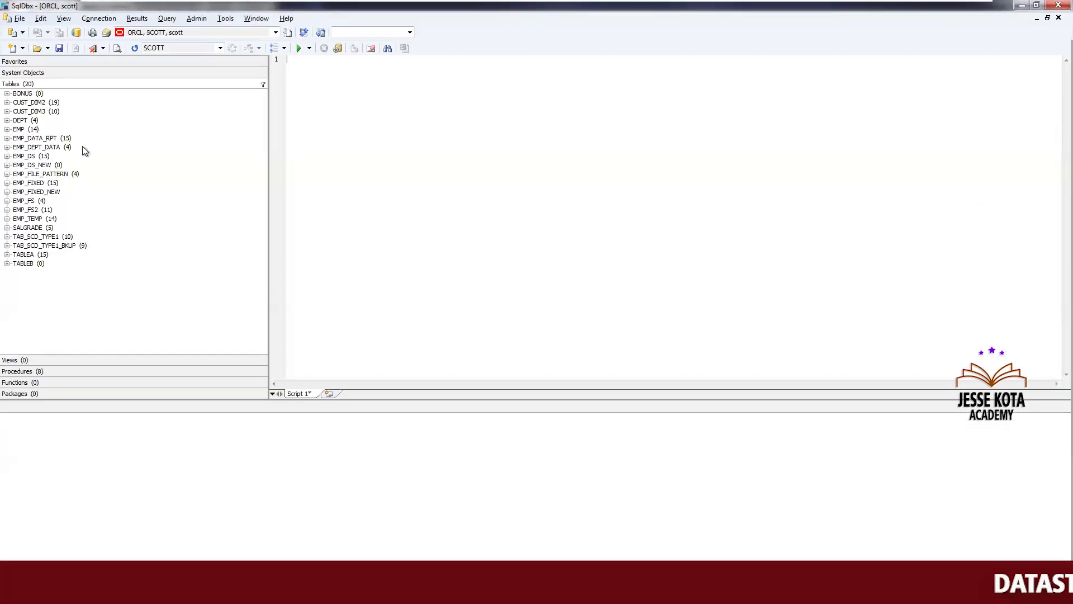
pyautogui.click(55, 140)
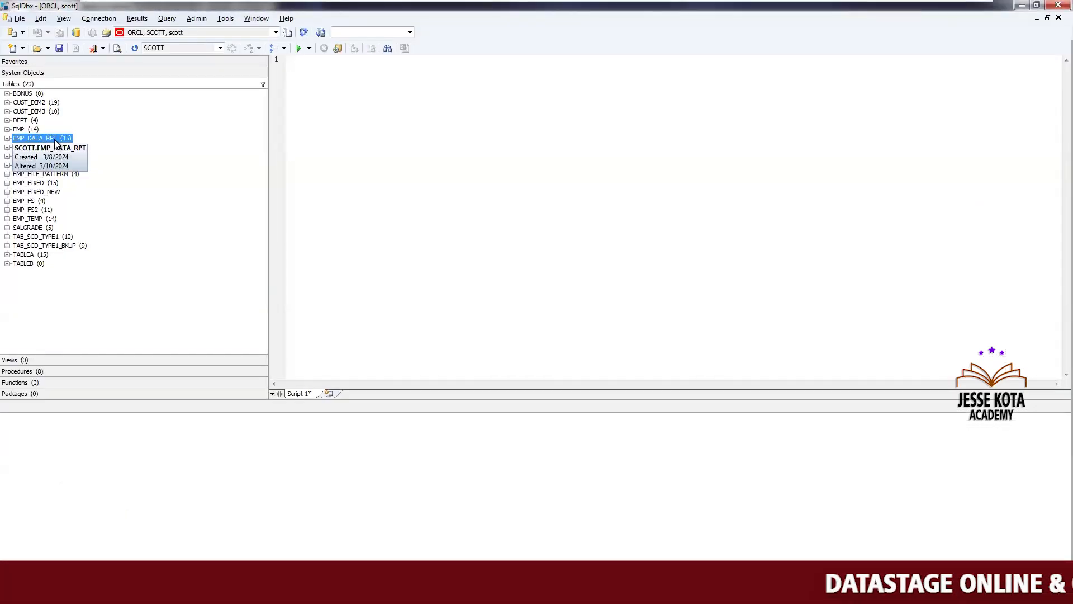
pyautogui.rightClick(58, 139)
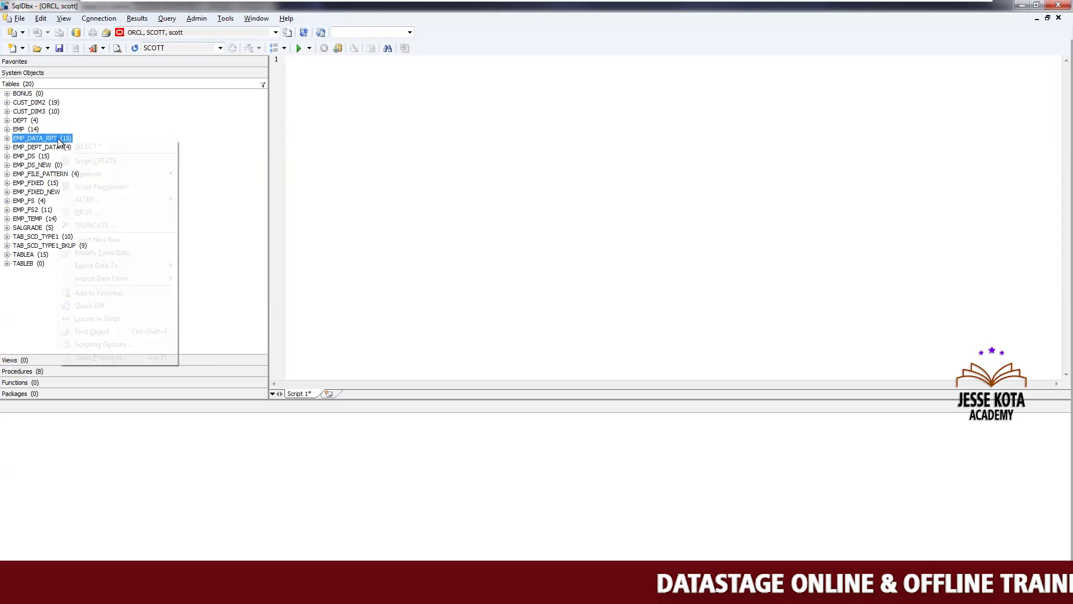
pyautogui.click(78, 146)
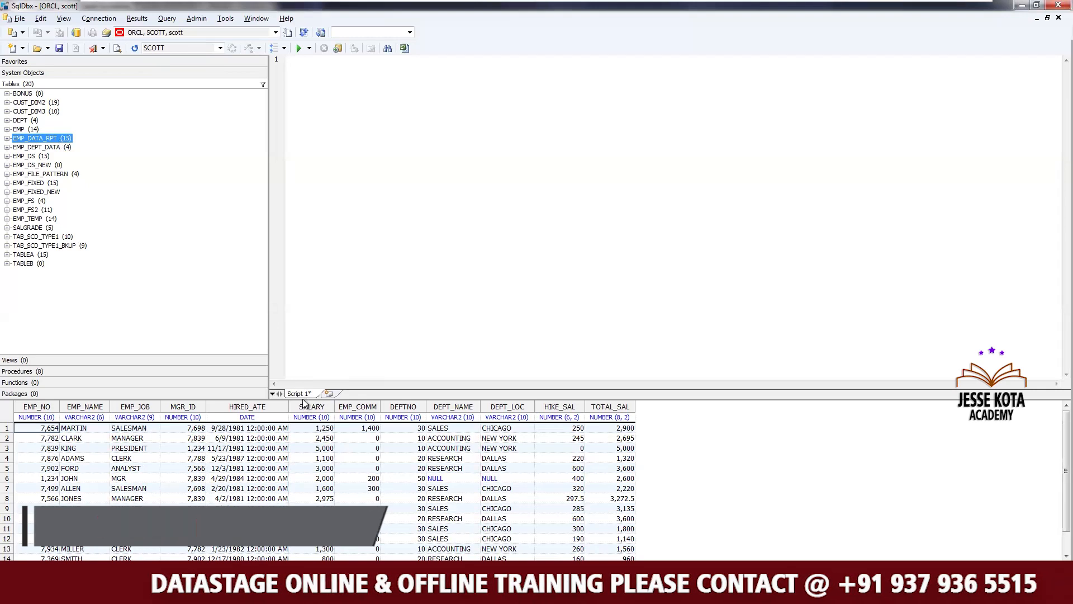
# Examine the EMP_DATA_RPT result columns and rows, then return to the connector properties
pyautogui.moveTo(306, 400); pyautogui.dragTo(307, 245)
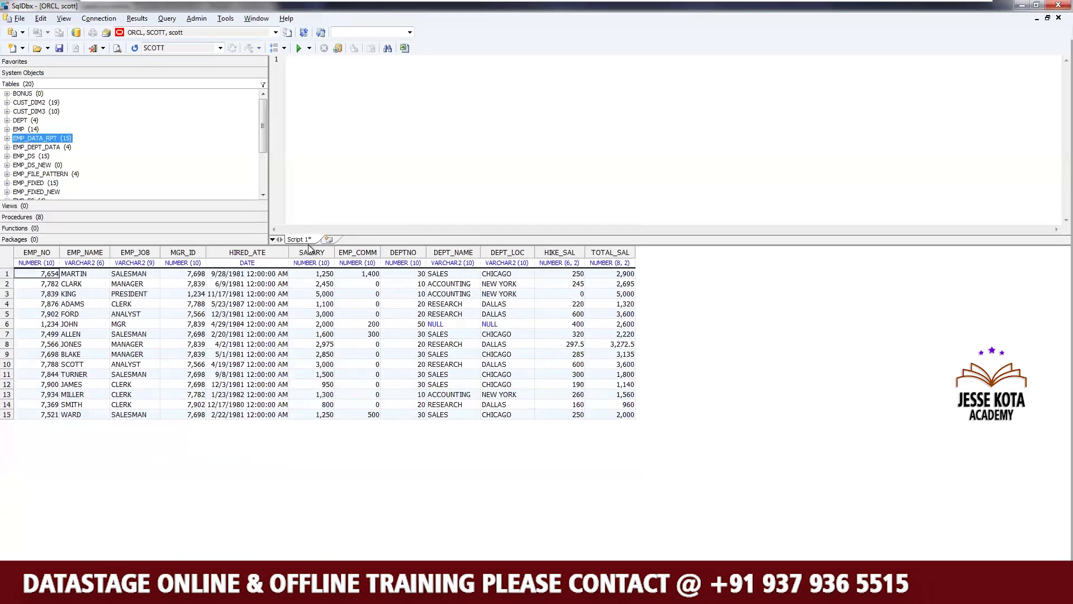
pyautogui.click(343, 182)
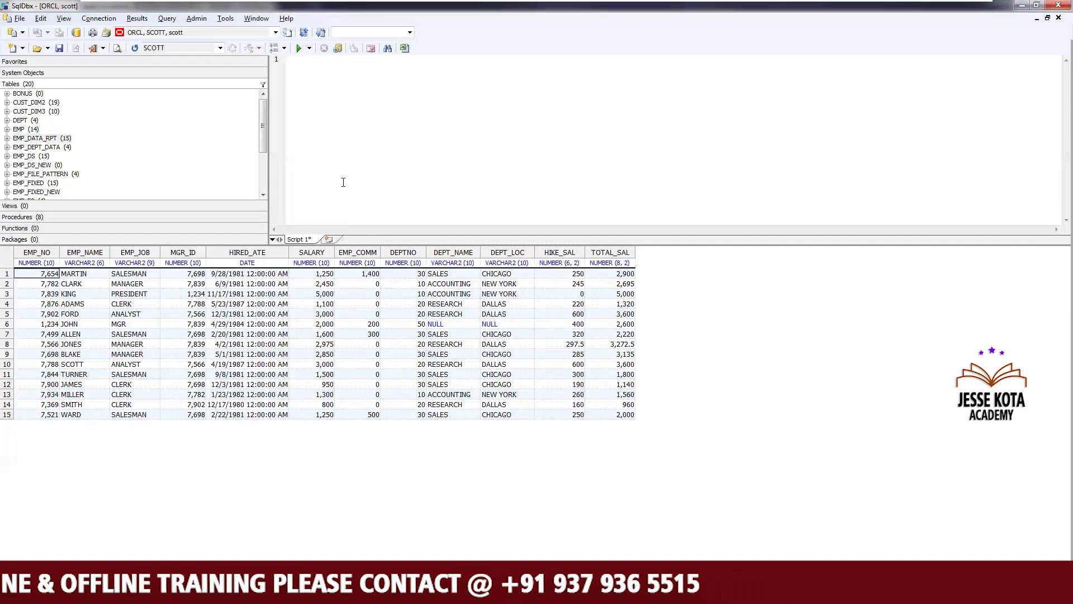
pyautogui.click(258, 327)
pyautogui.click(631, 334)
pyautogui.press('Home')
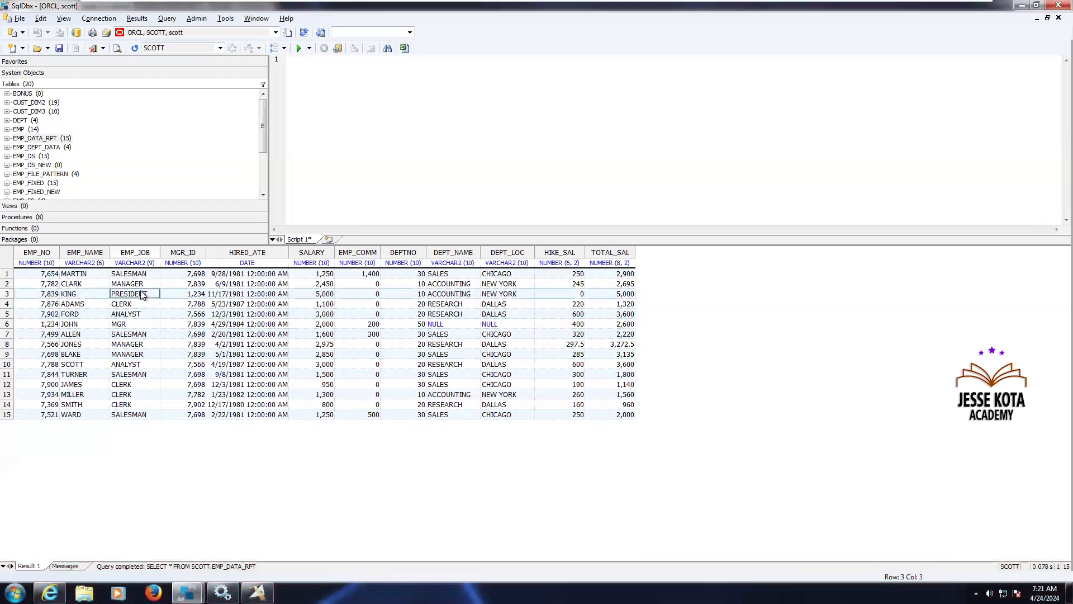
pyautogui.moveTo(201, 295); pyautogui.dragTo(250, 299)
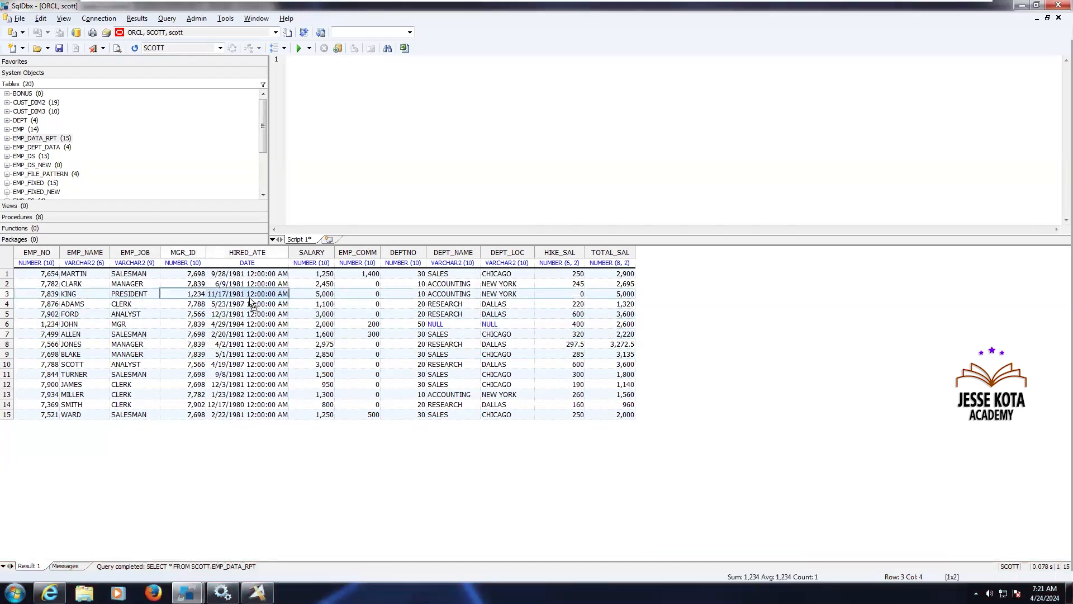
pyautogui.press('Right')
pyautogui.press('Right')
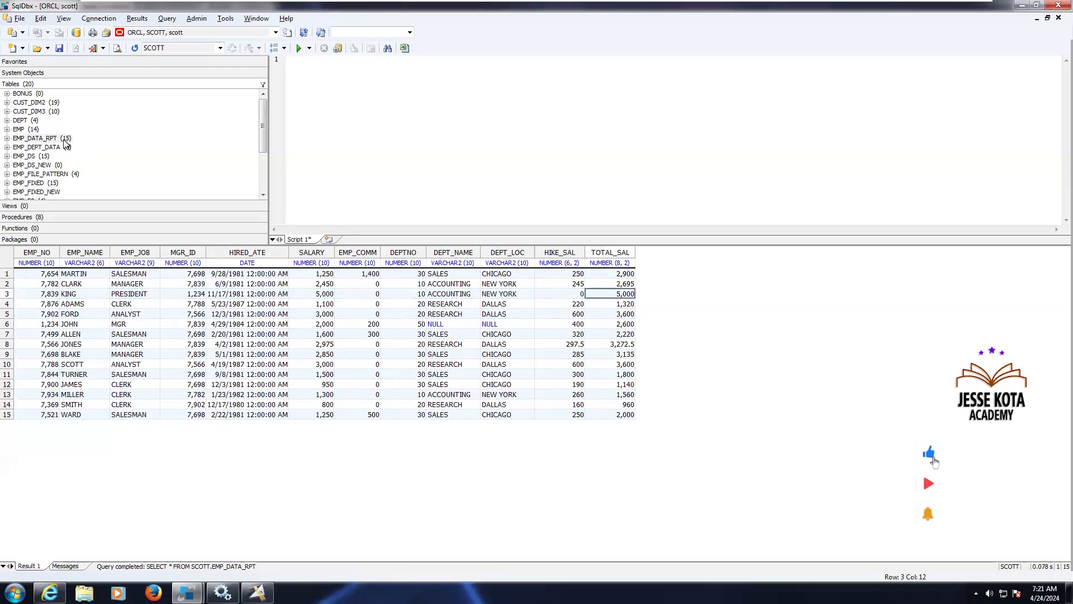
pyautogui.click(260, 520)
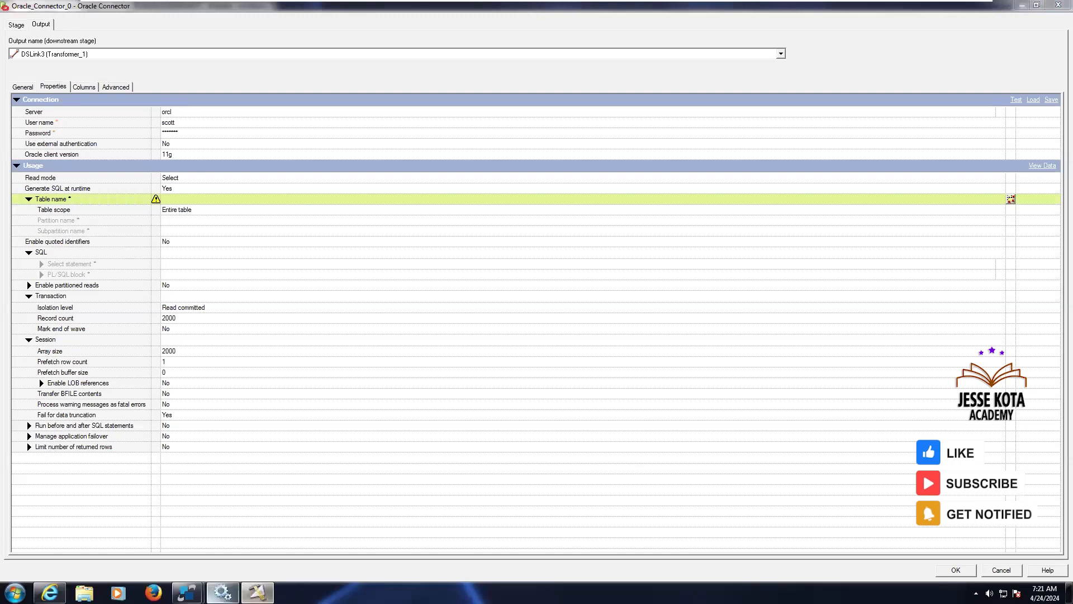
# Take the EMP_DATA_RPT table name from the SqlDbx editor, clear the editor, and set the connector's Table name to EMP_DATA_RPT
pyautogui.moveTo(187, 593)
pyautogui.click(146, 531)
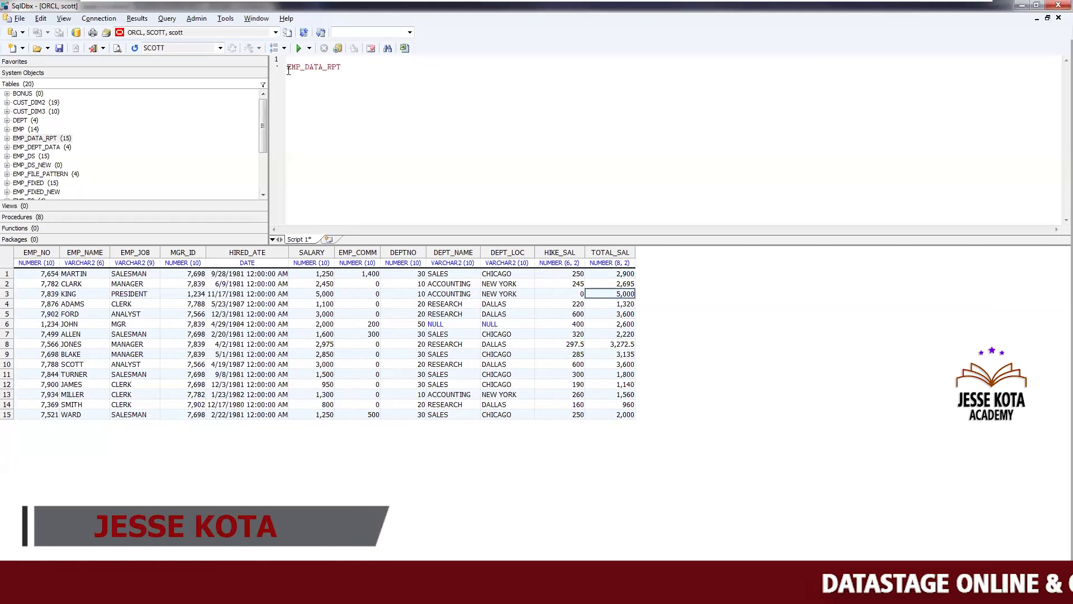
pyautogui.press('BackSpace')
pyautogui.hotkey('shift', 'End')
pyautogui.hotkey('ctrl', 'c')
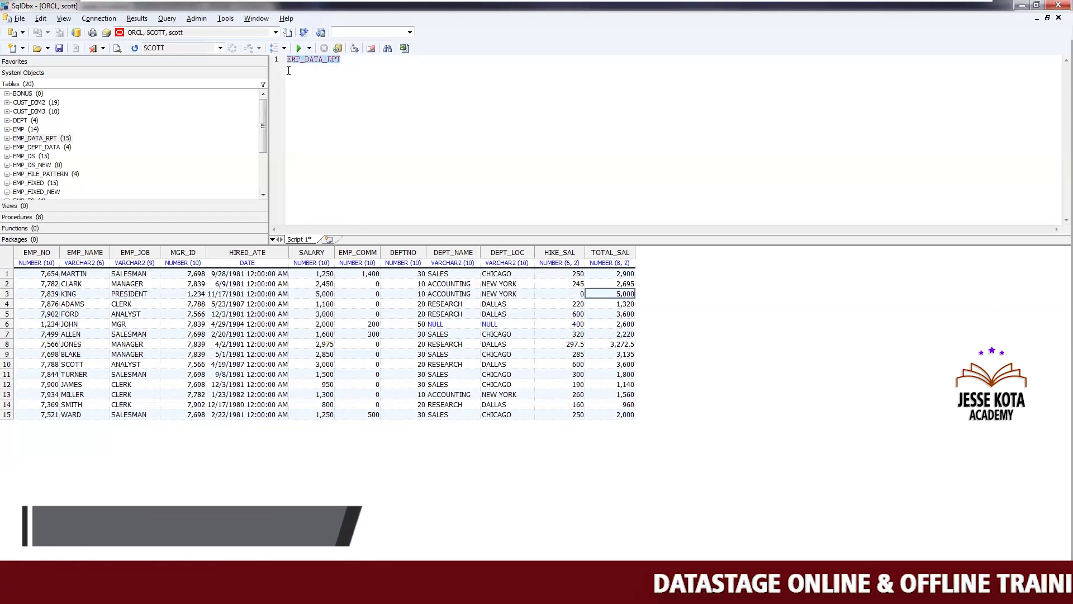
pyautogui.press('Delete')
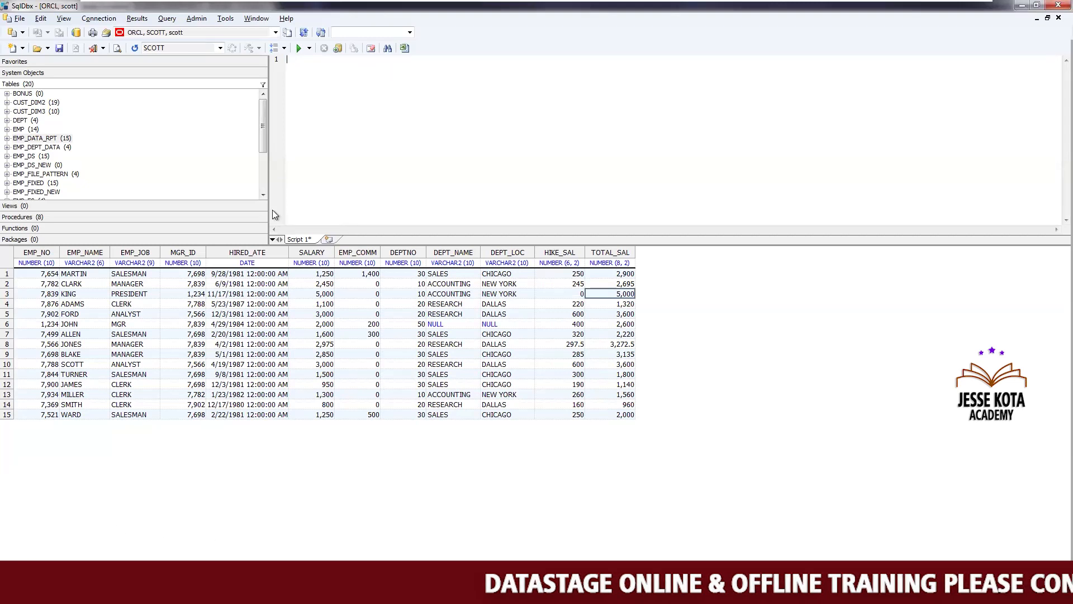
pyautogui.hotkey('alt', 'Tab')
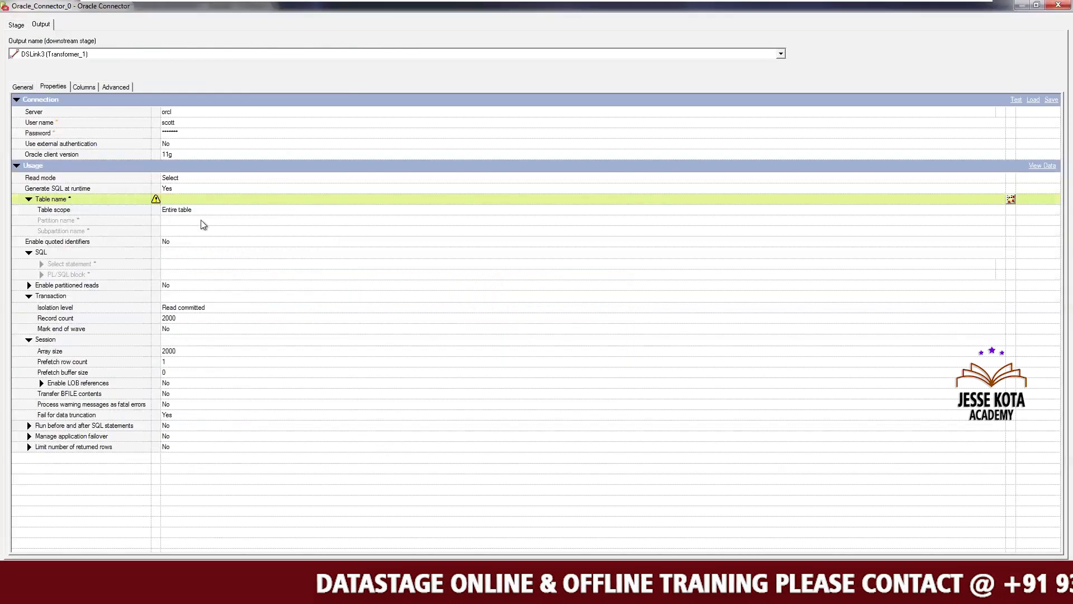
pyautogui.click(189, 201)
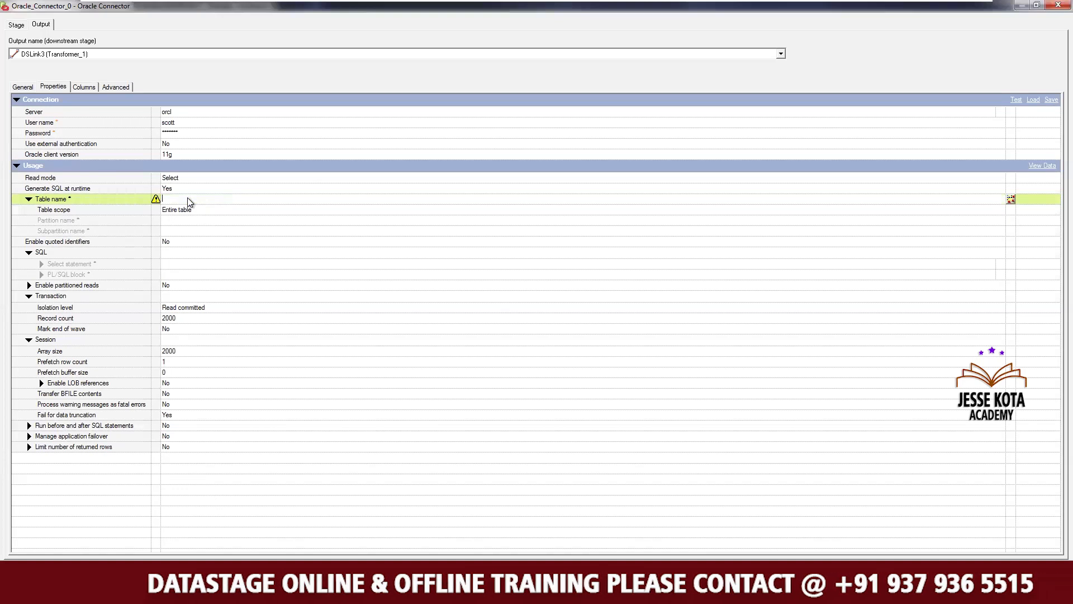
pyautogui.hotkey('ctrl', 'v')
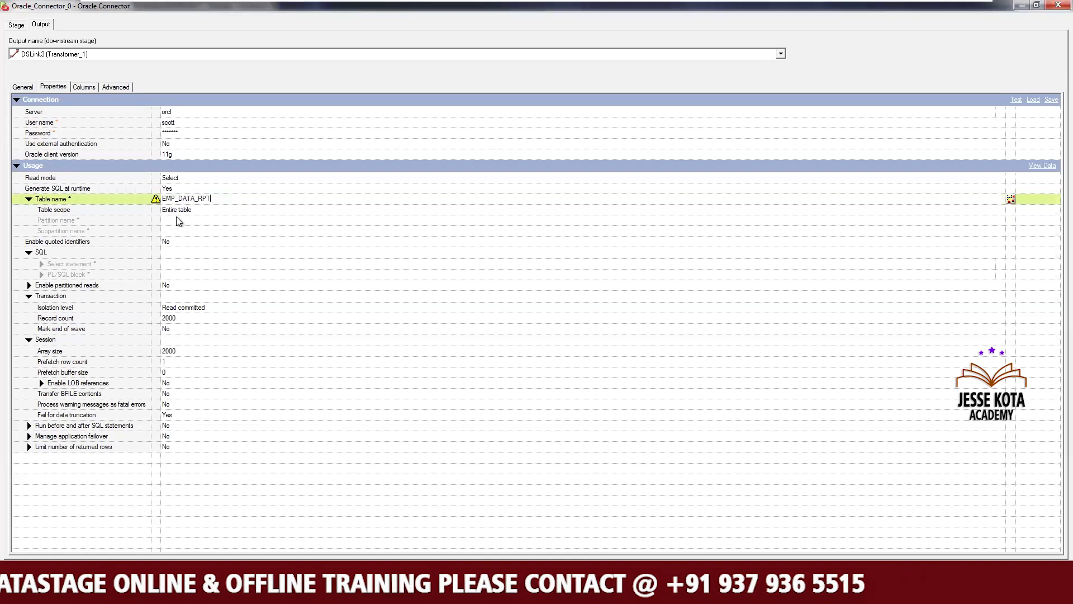
pyautogui.press('Return')
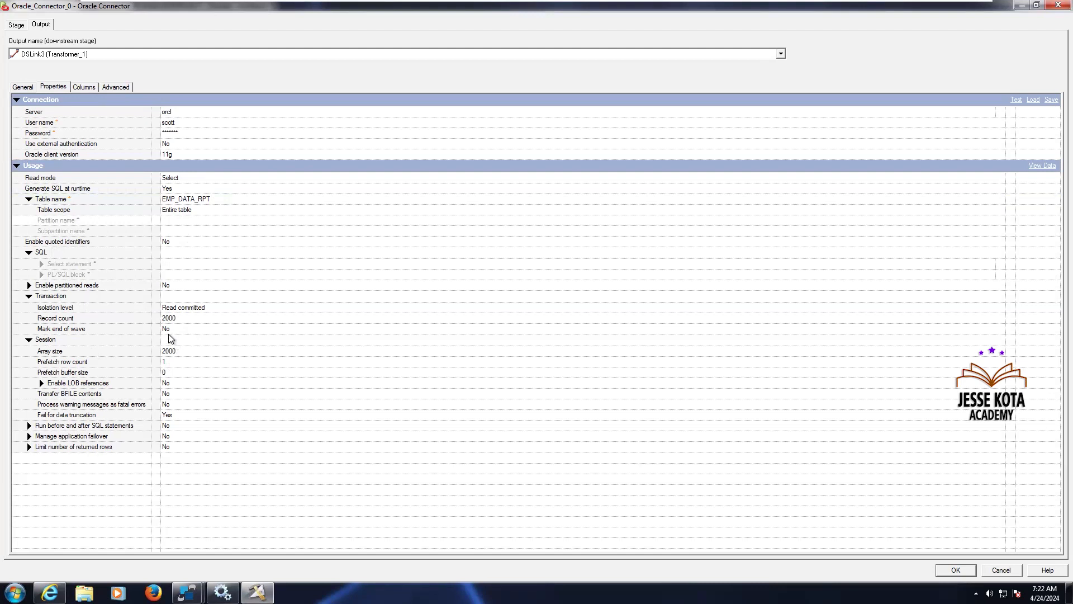
# Try enabling Run before and after SQL statements, inspect its Before and After SQL statement fields, then set it back to No
pyautogui.click(187, 355)
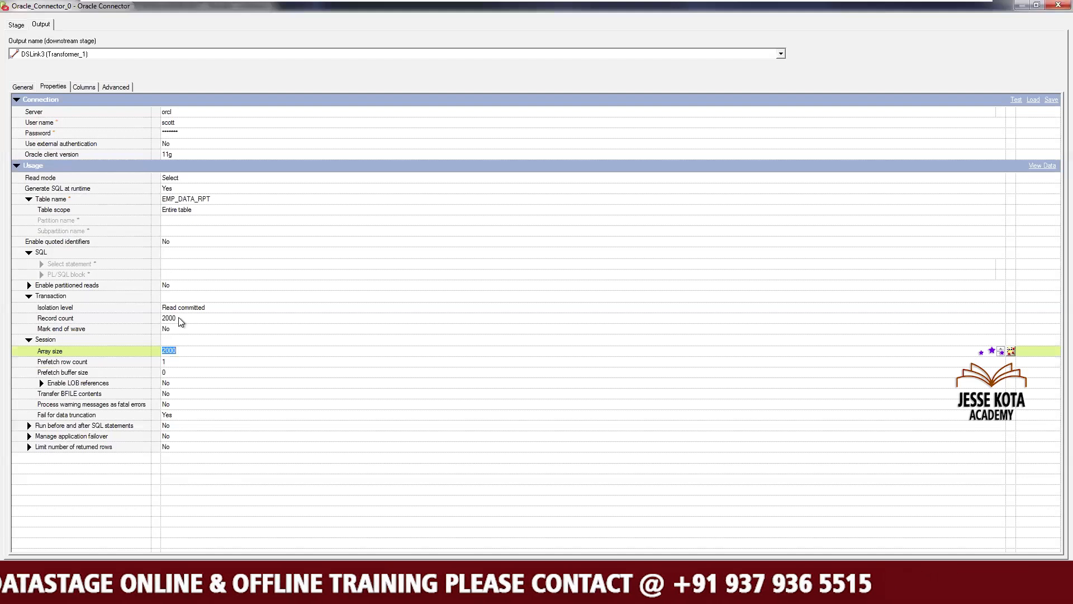
pyautogui.click(177, 428)
pyautogui.click(177, 427)
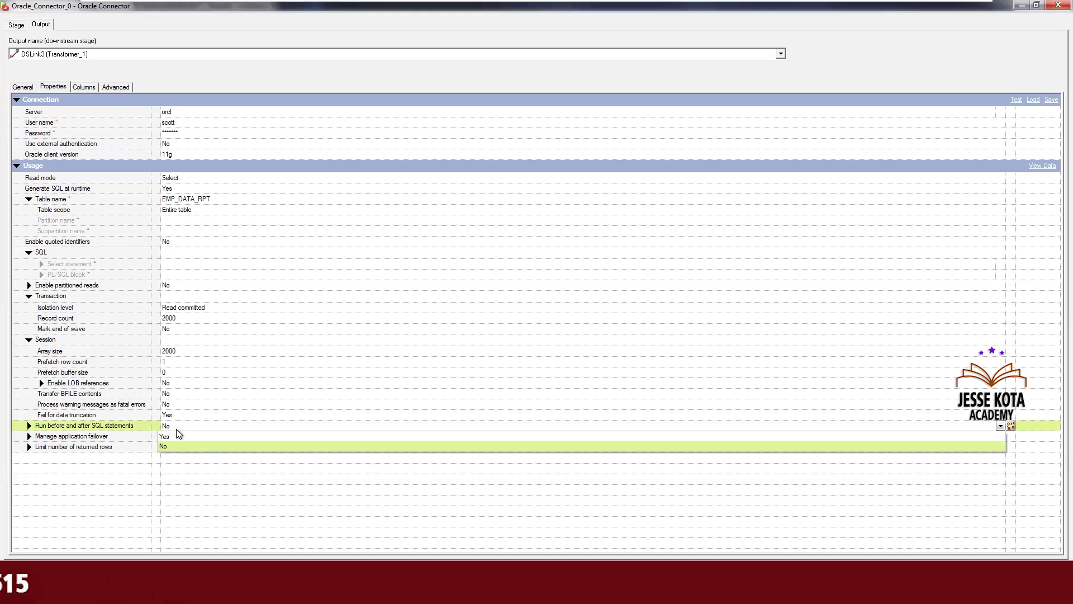
pyautogui.click(176, 437)
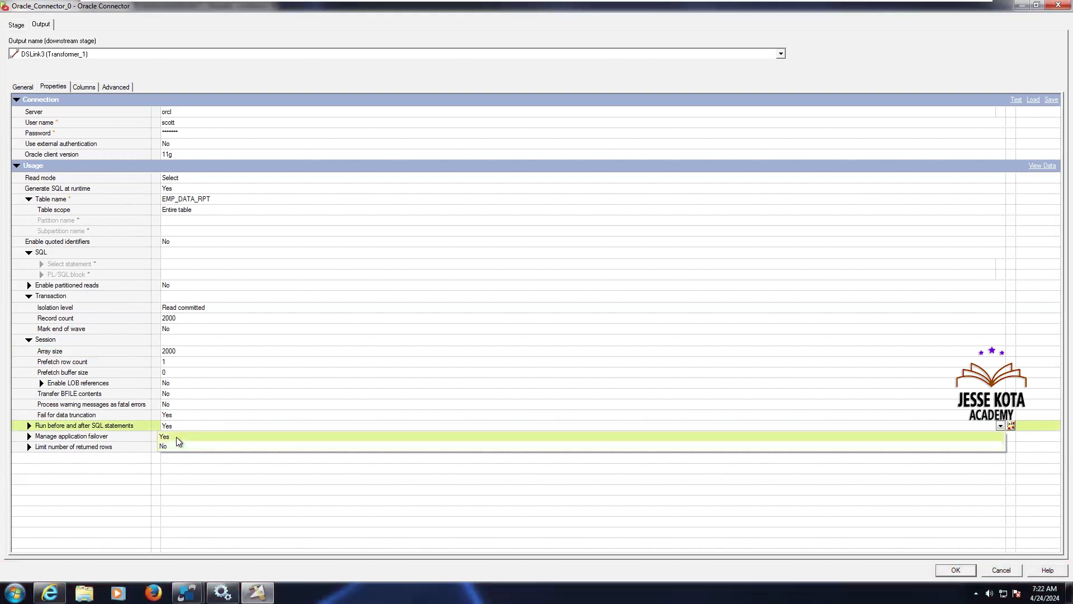
pyautogui.click(178, 440)
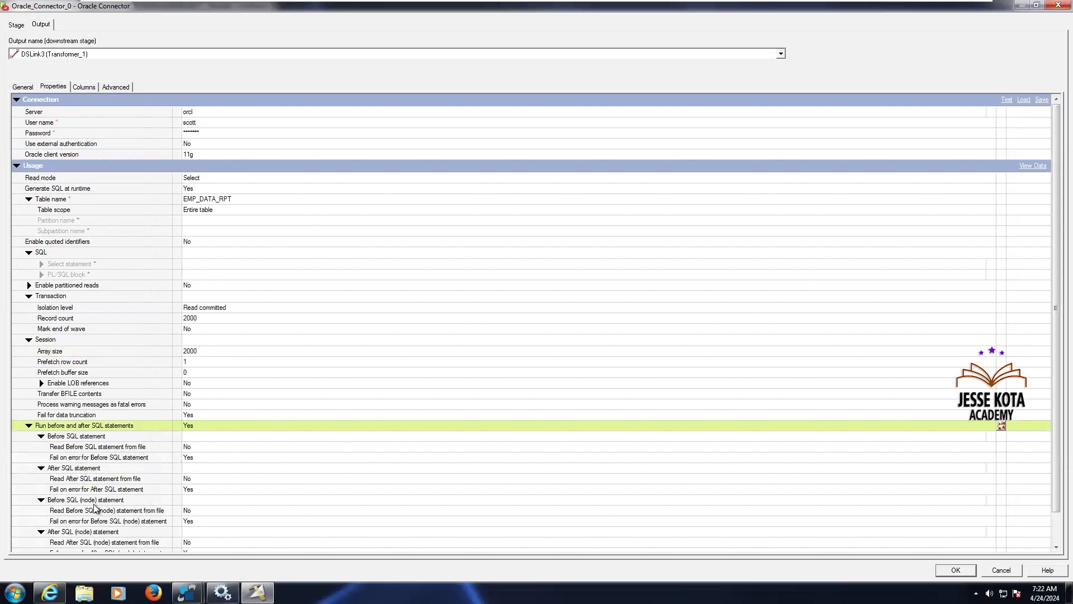
pyautogui.scroll(-1, 1041, 550)
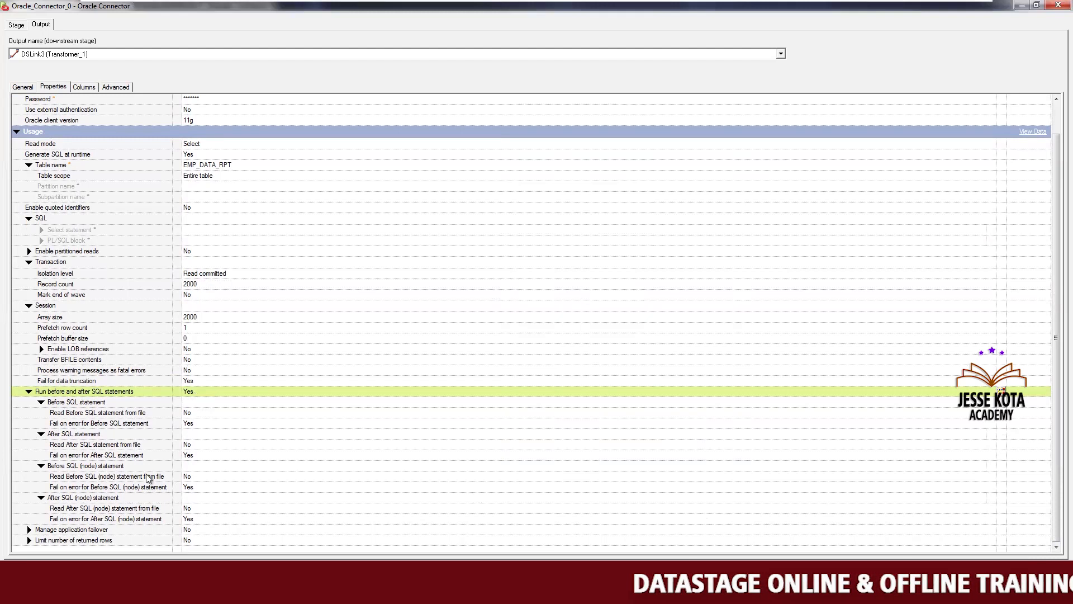
pyautogui.click(194, 434)
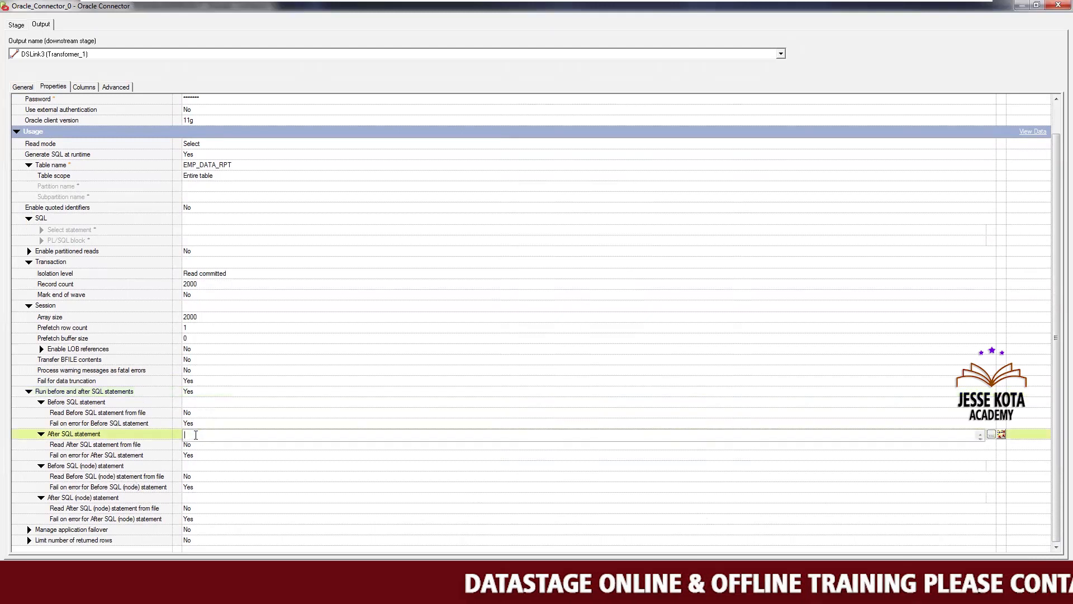
pyautogui.click(202, 465)
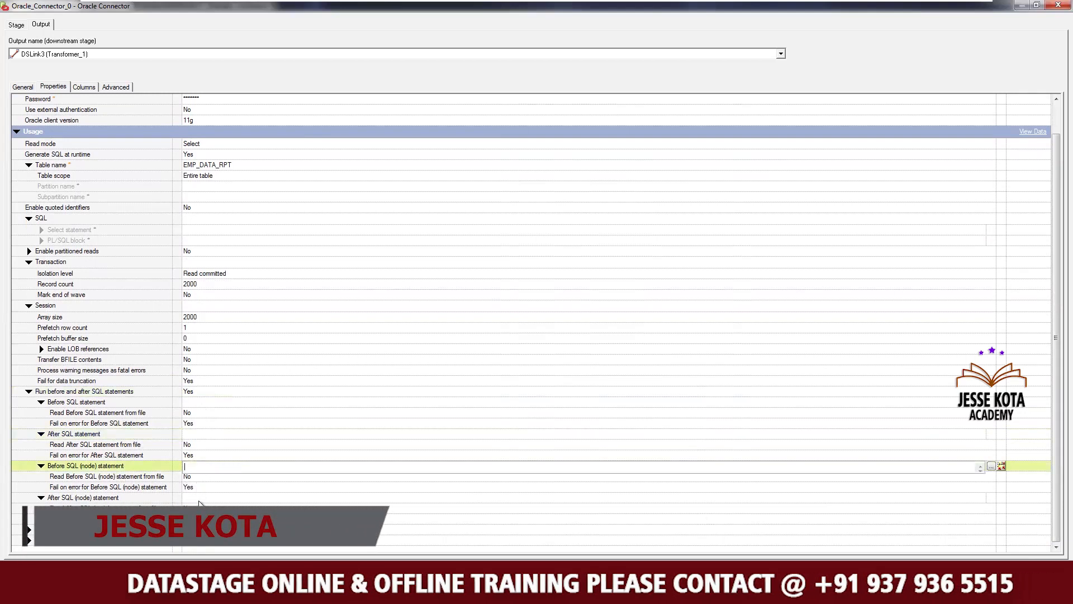
pyautogui.click(199, 499)
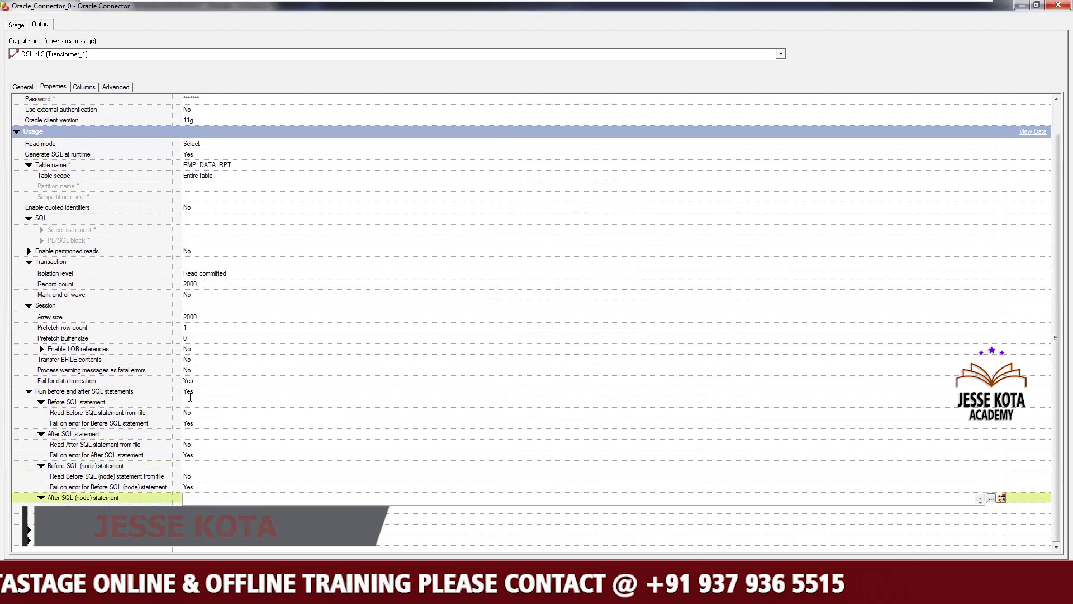
pyautogui.click(203, 391)
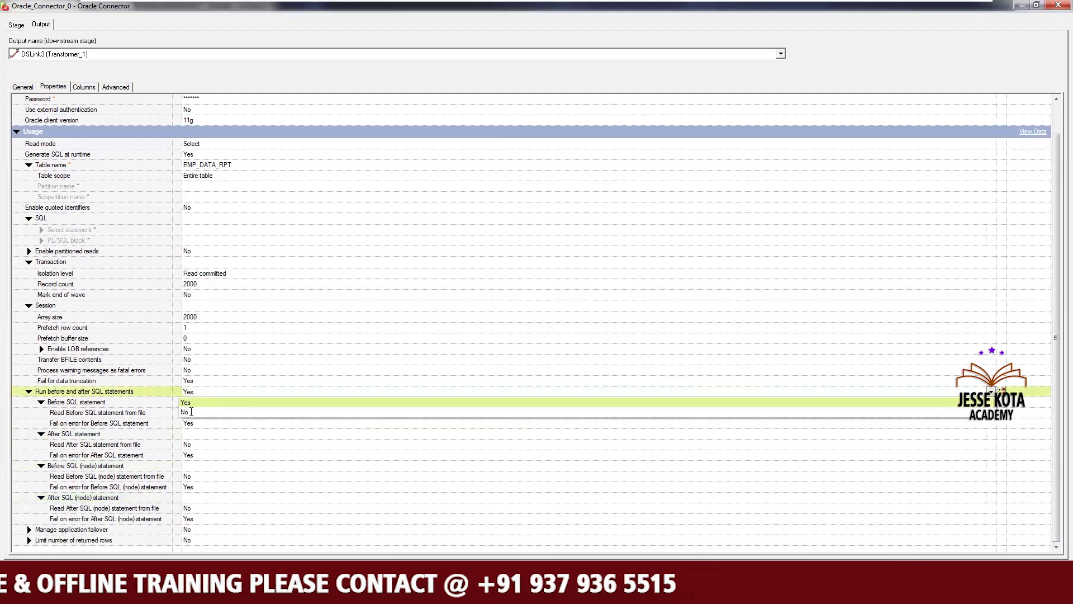
pyautogui.click(191, 413)
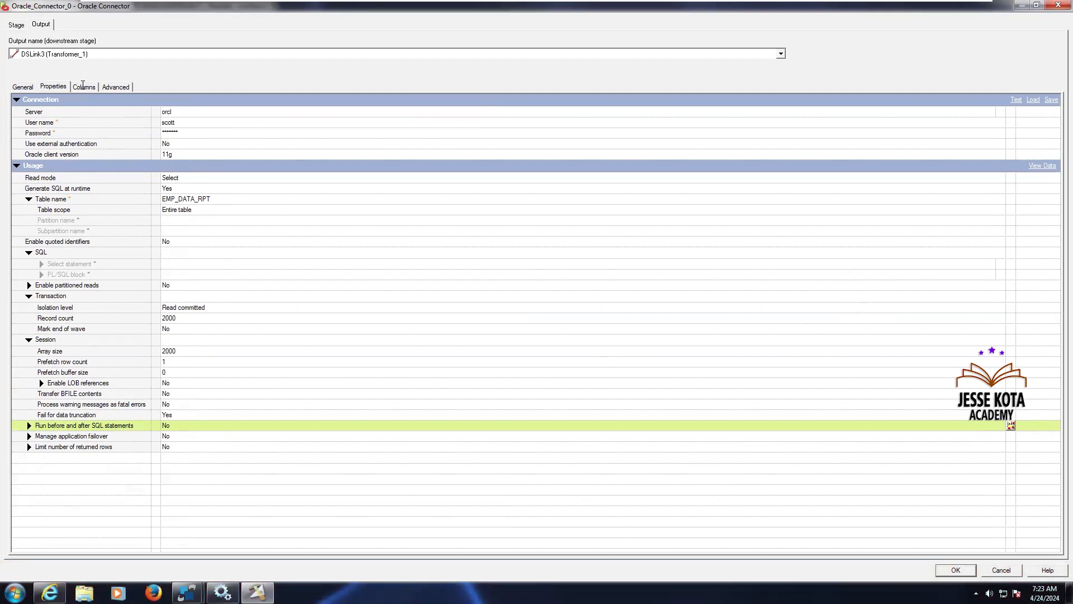
# Examine the output link's Columns tab and widen the Column name column
pyautogui.click(83, 86)
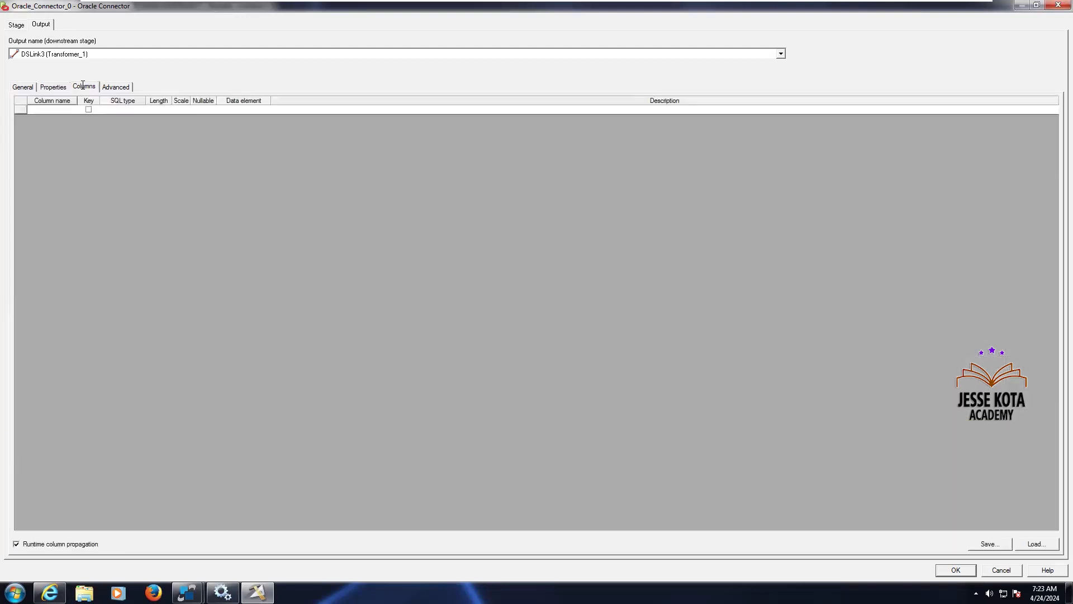
pyautogui.click(53, 87)
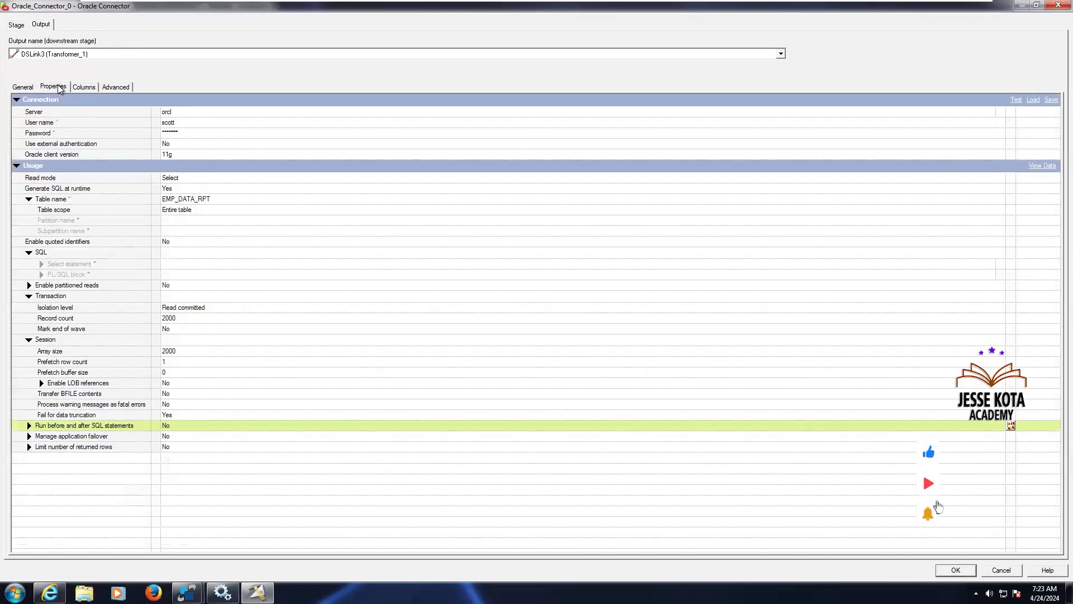
pyautogui.click(88, 87)
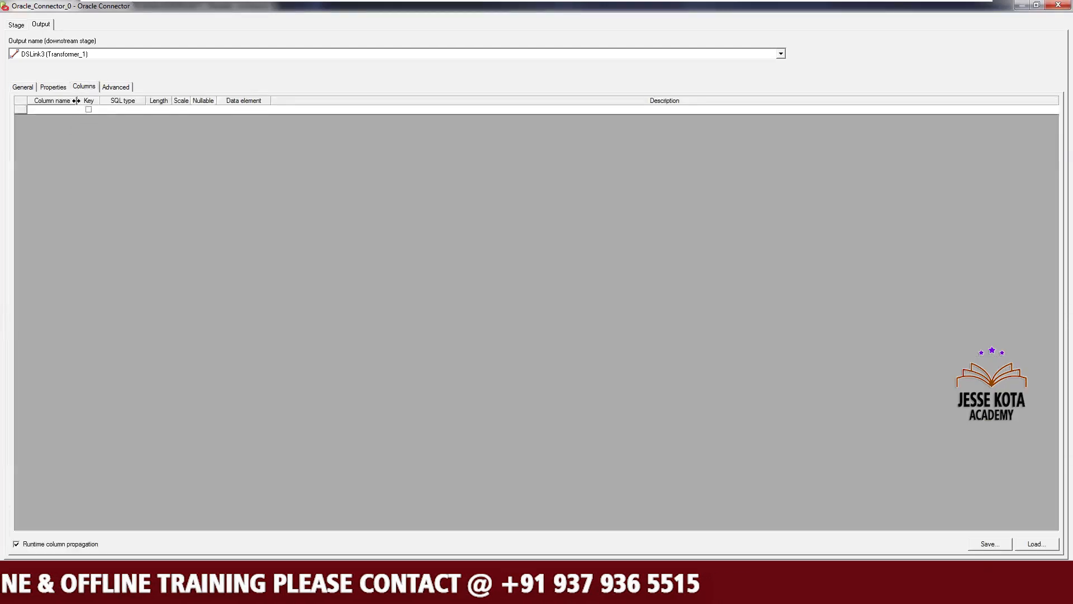
pyautogui.moveTo(77, 102); pyautogui.dragTo(182, 106)
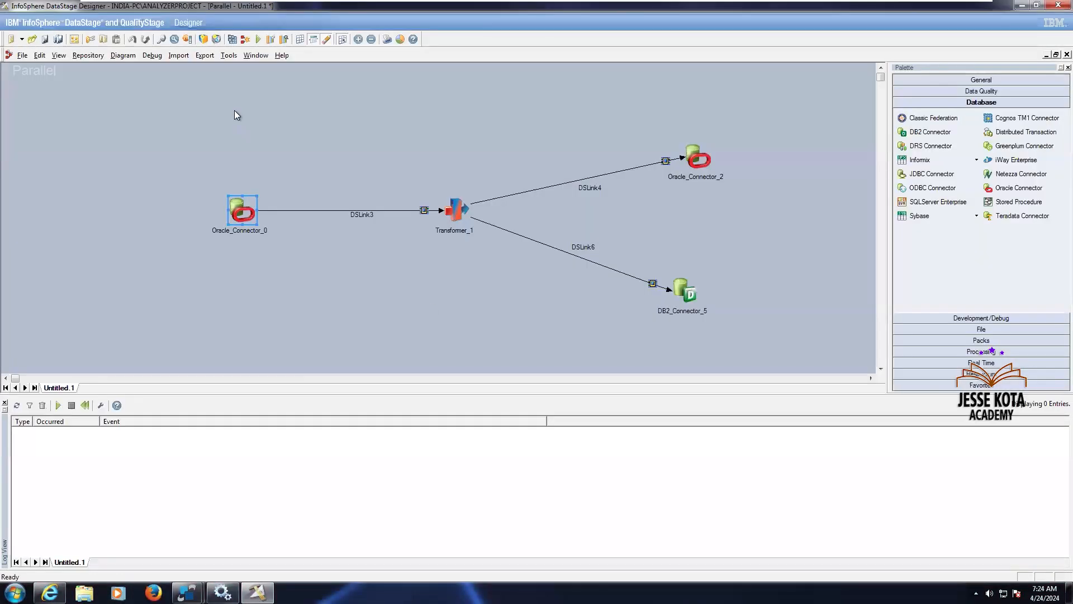
pyautogui.click(222, 56)
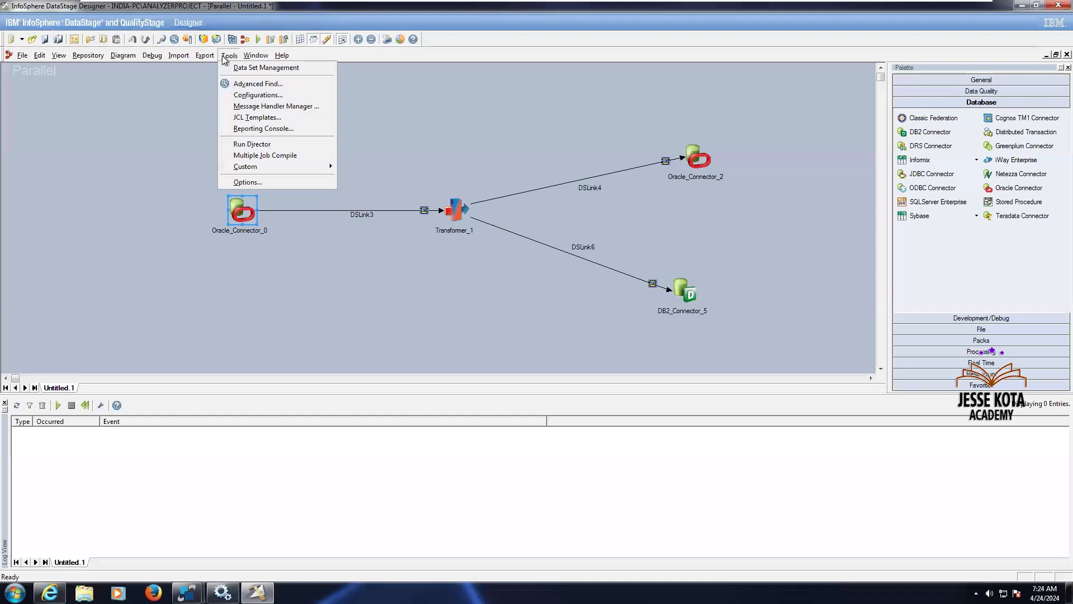
pyautogui.moveTo(167, 55)
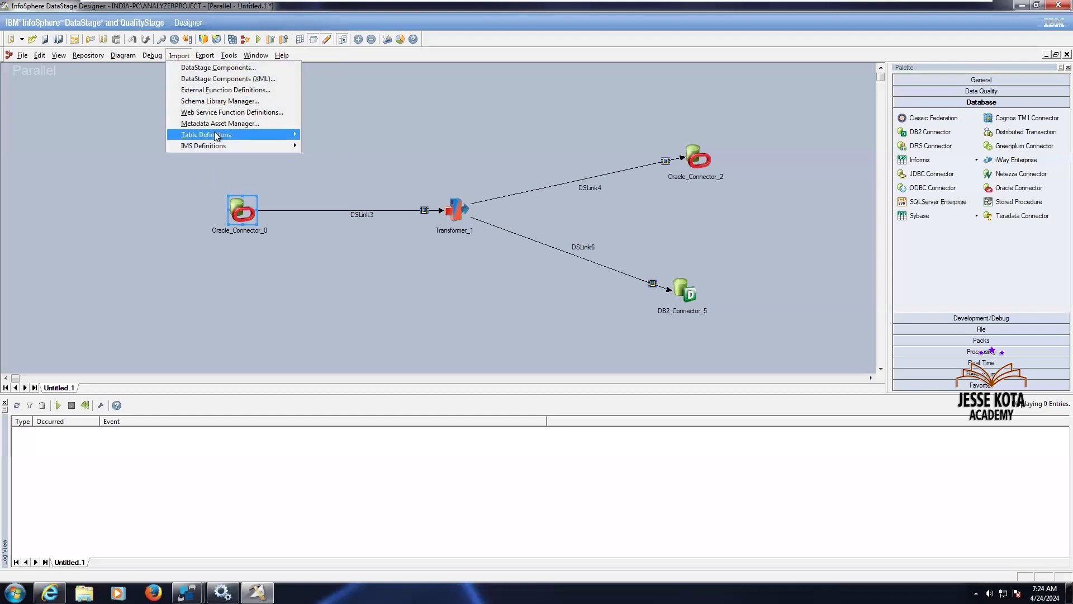
pyautogui.moveTo(214, 134)
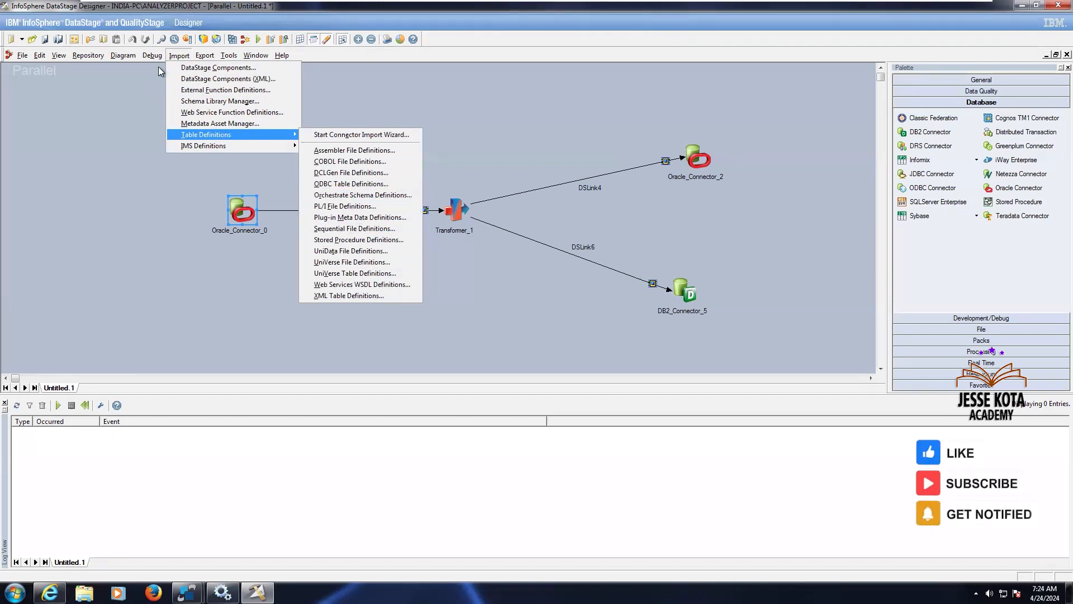
pyautogui.click(53, 61)
pyautogui.click(52, 61)
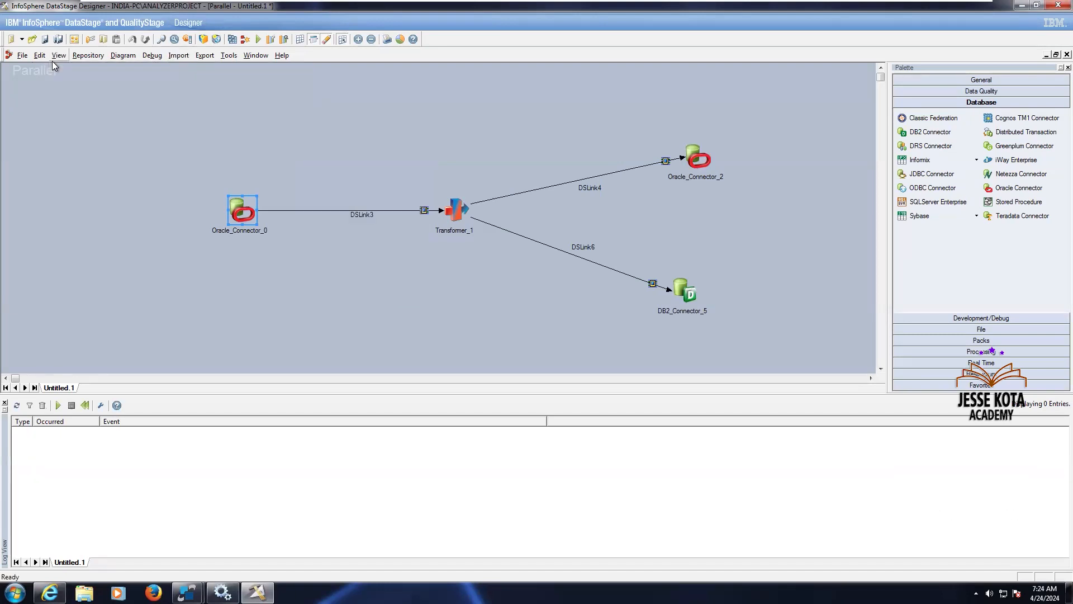
# Open the Repository view and browse the ORAOCI9 table definitions under Table Definitions > PlugIn
pyautogui.click(53, 61)
pyautogui.click(80, 115)
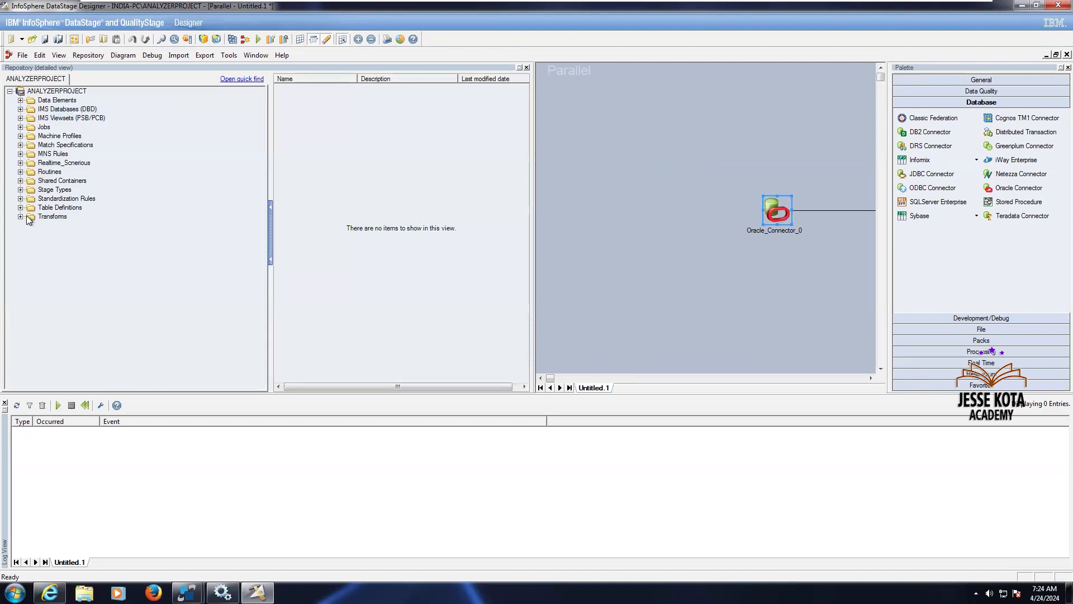
pyautogui.click(20, 208)
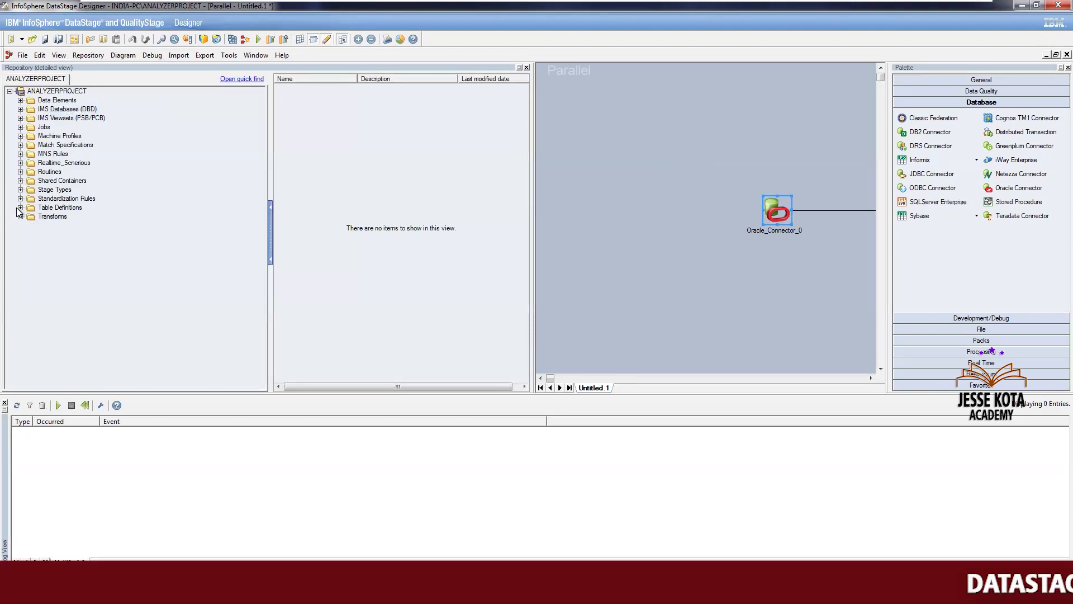
pyautogui.doubleClick(42, 244)
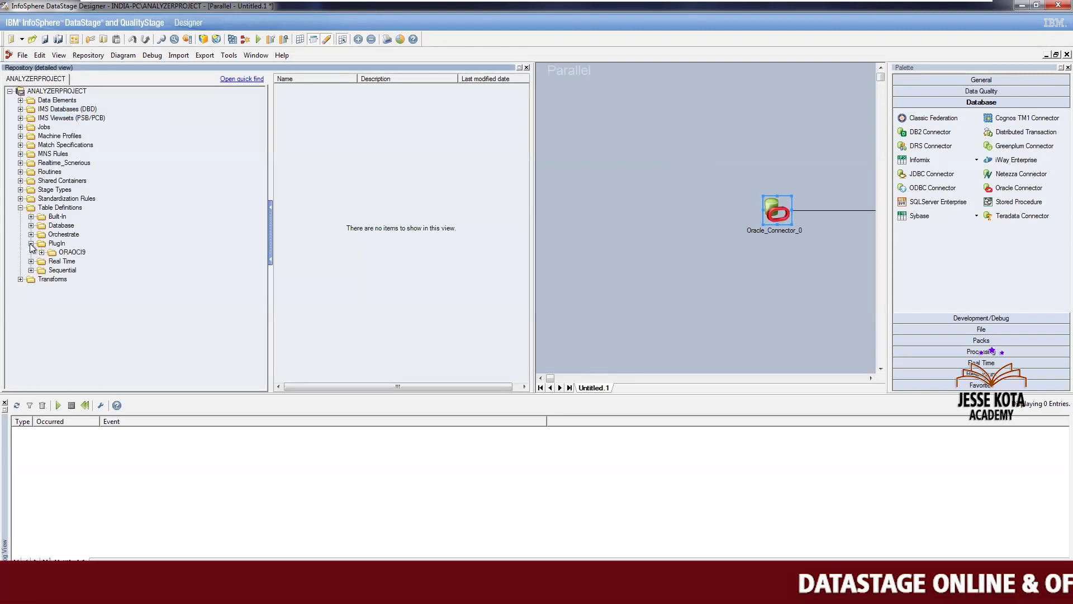
pyautogui.click(41, 253)
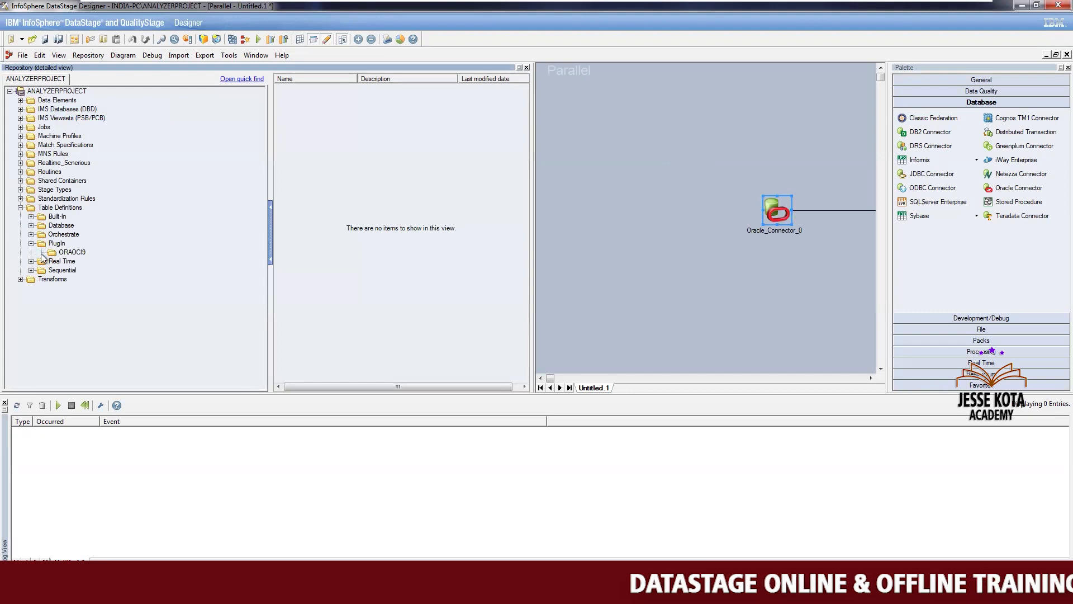
pyautogui.click(62, 253)
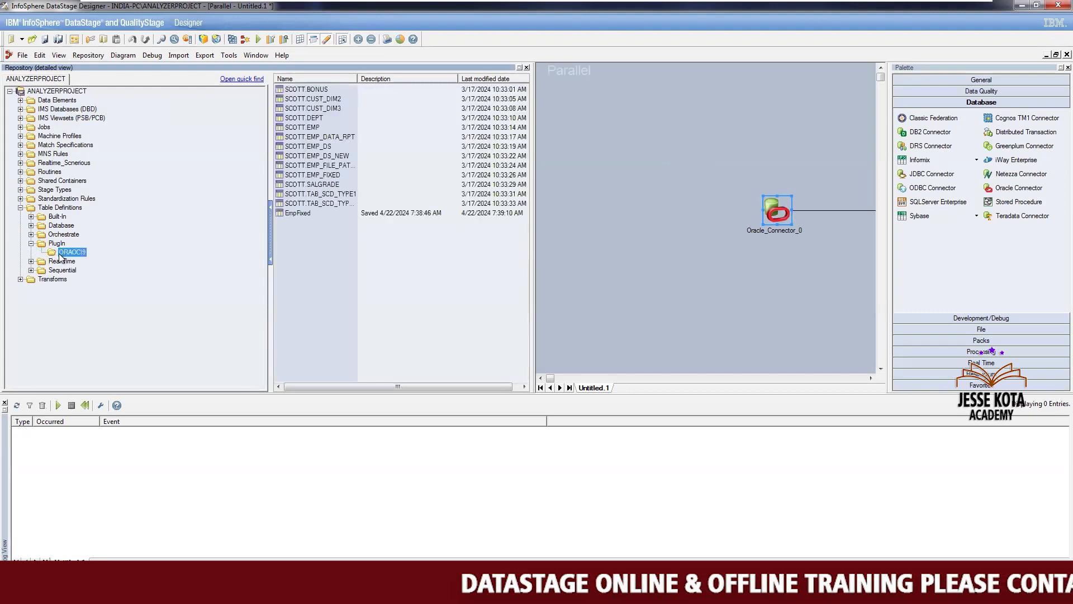
# Delete the PlugIn folder with its table definitions from the repository, then open the Database folder
pyautogui.click(57, 244)
pyautogui.rightClick(56, 243)
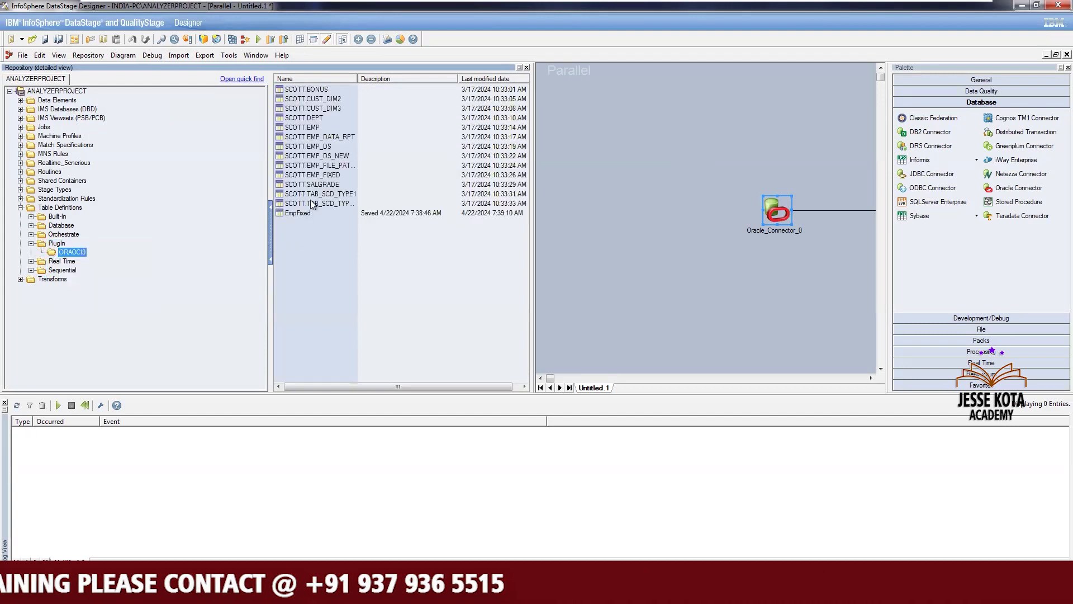
pyautogui.click(57, 243)
pyautogui.rightClick(58, 244)
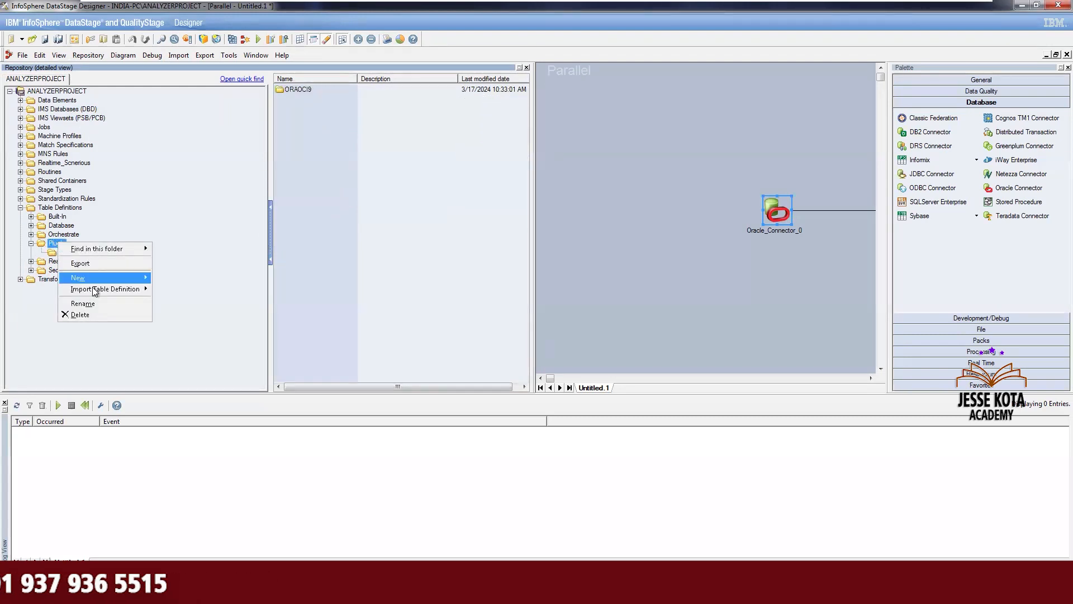
pyautogui.click(96, 318)
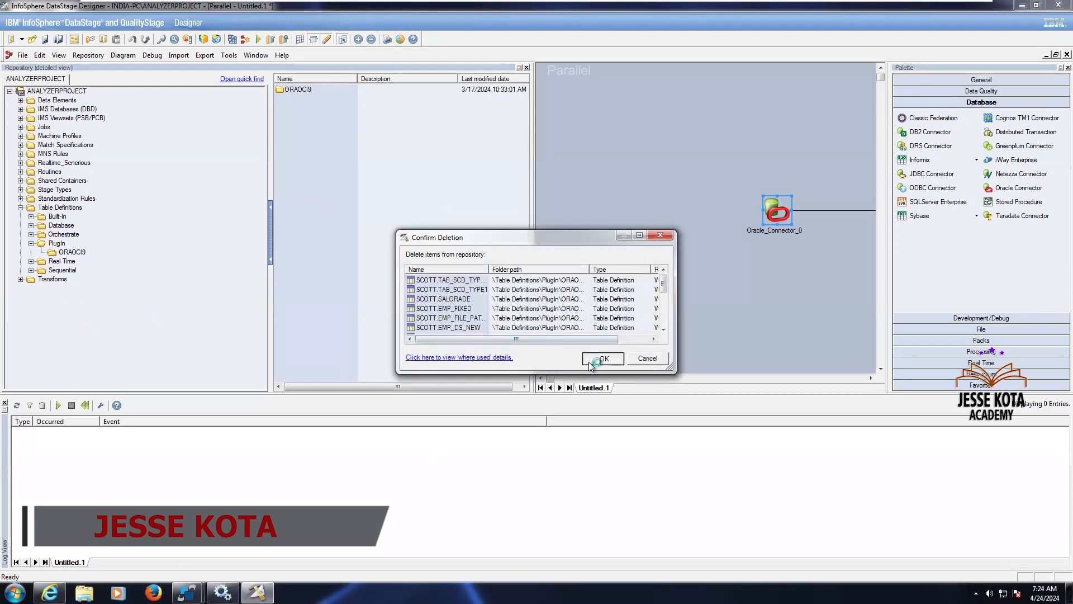
pyautogui.click(591, 362)
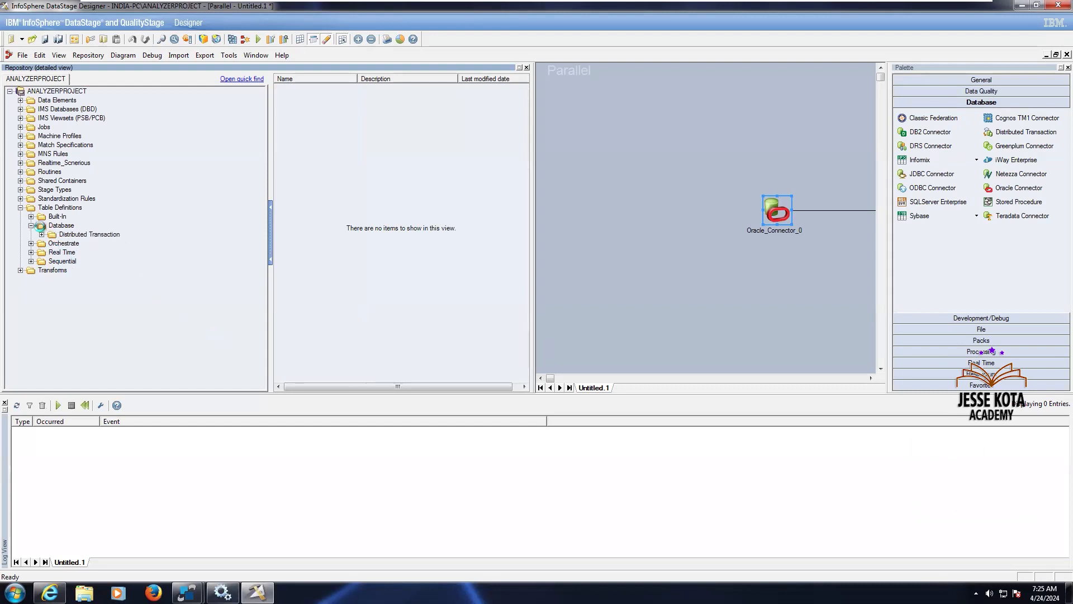
pyautogui.click(53, 225)
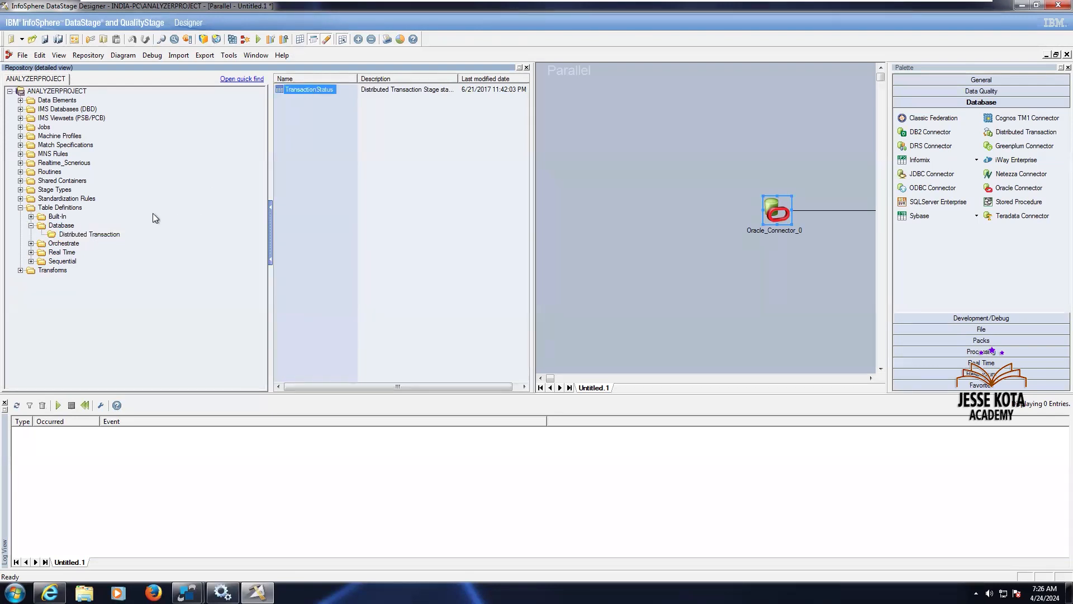
# Delete the Database folder with its Distributed Transaction table definitions from the repository, accepting the read-only warning
pyautogui.rightClick(61, 226)
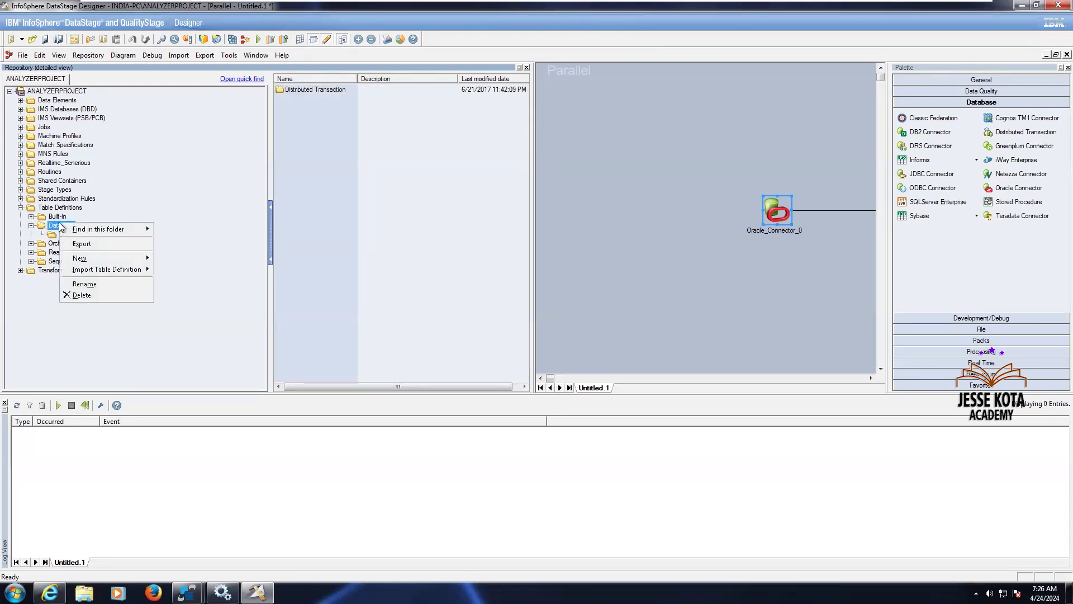
pyautogui.click(82, 295)
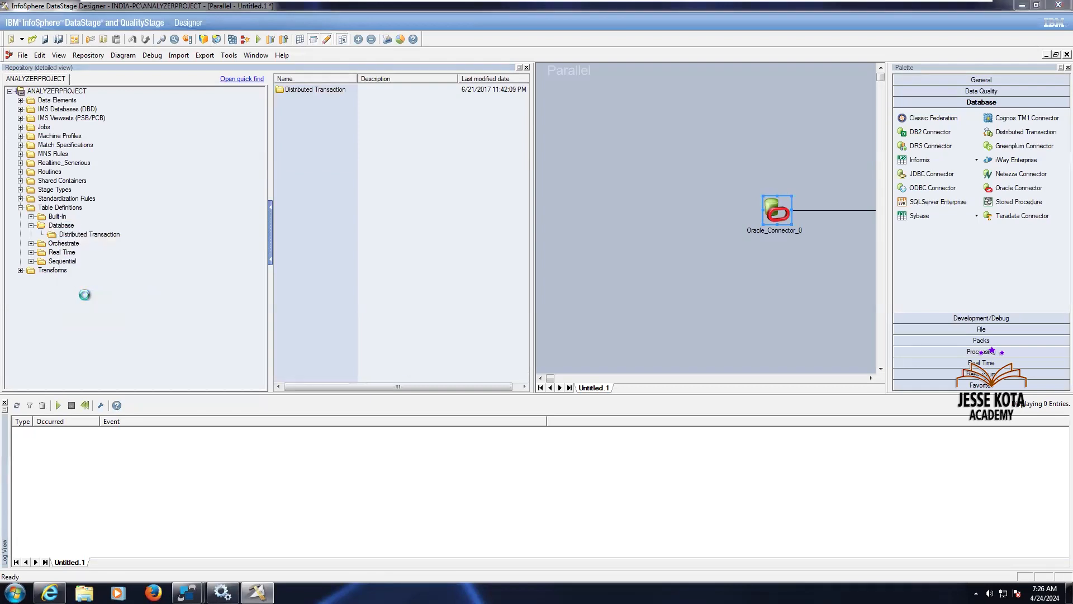
pyautogui.click(600, 358)
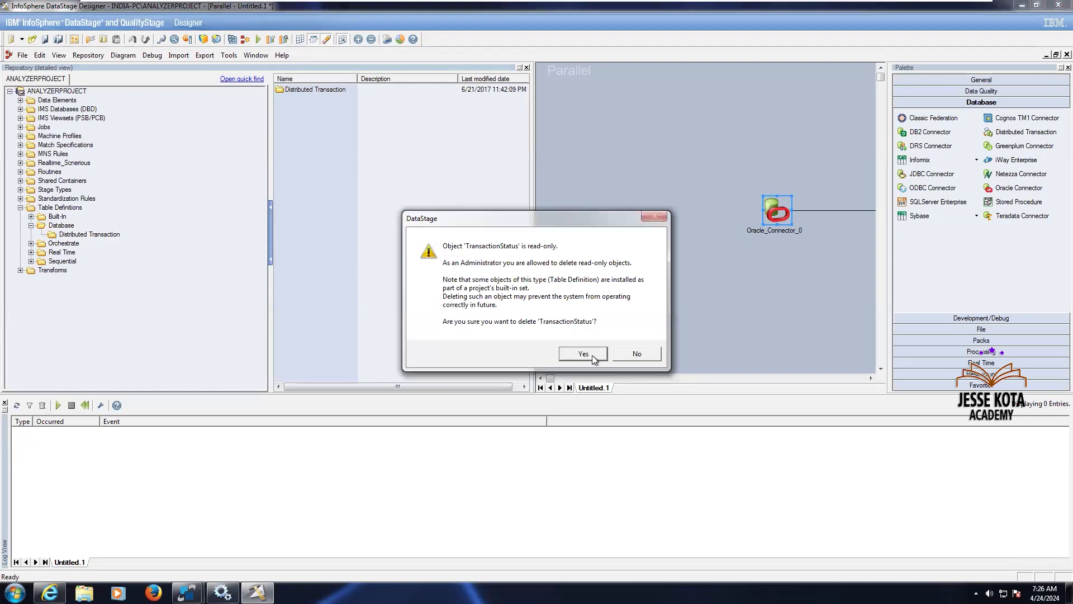
pyautogui.click(593, 354)
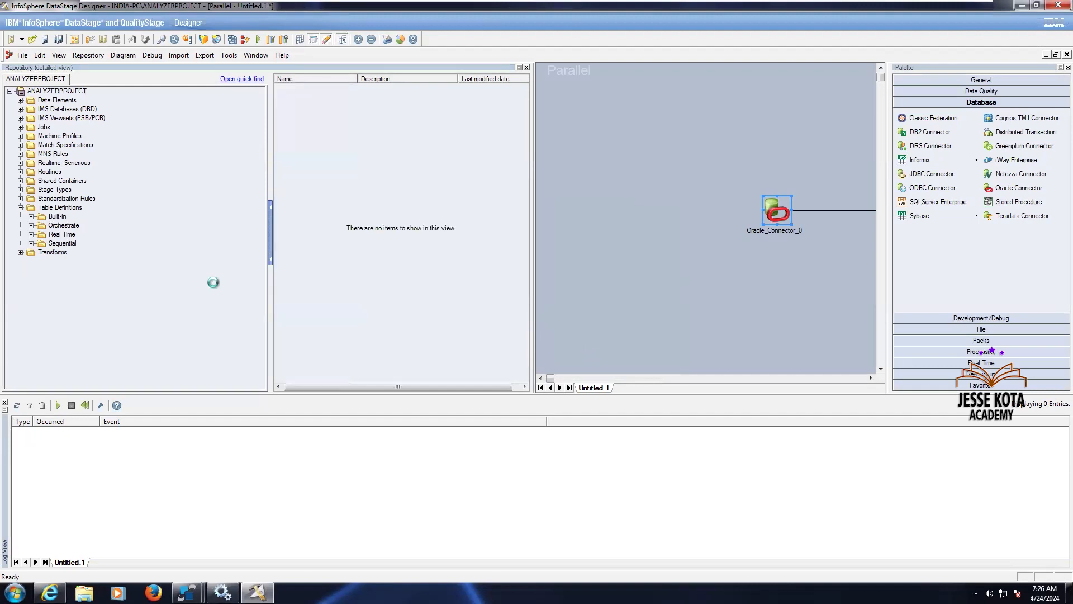
# Browse the Built-In folder, and delete the Orchestrate folder with its SchemaImports table definitions from the repository
pyautogui.click(50, 216)
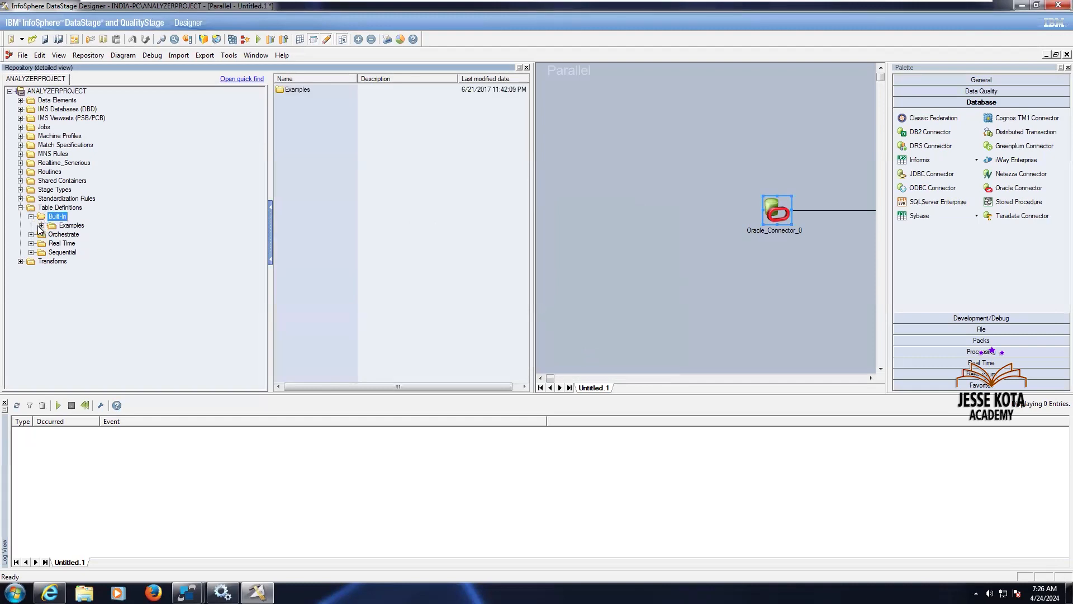
pyautogui.click(65, 226)
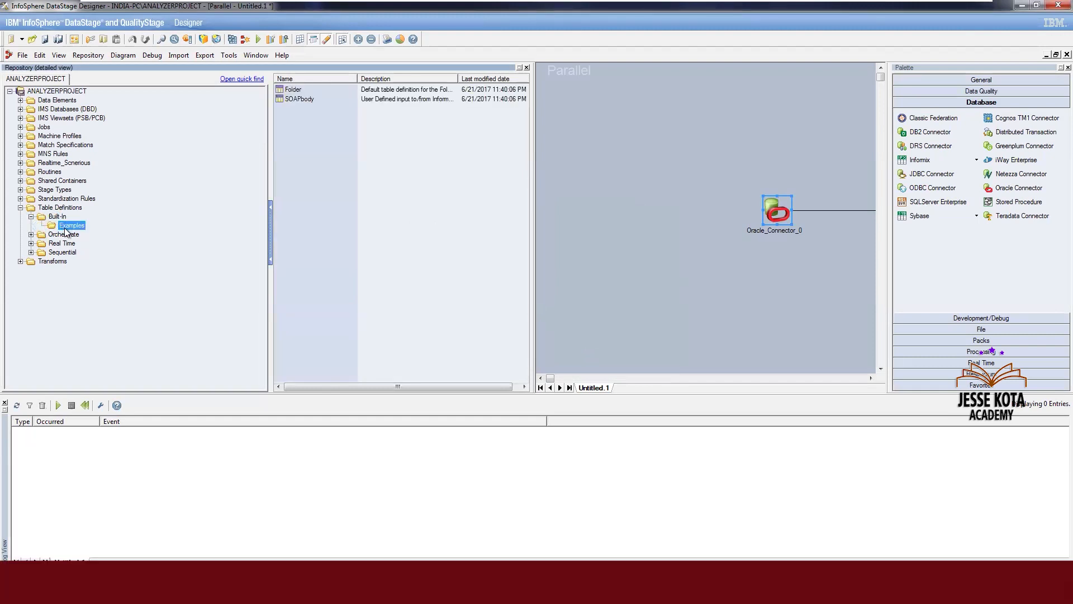
pyautogui.click(31, 216)
pyautogui.click(27, 226)
pyautogui.click(31, 226)
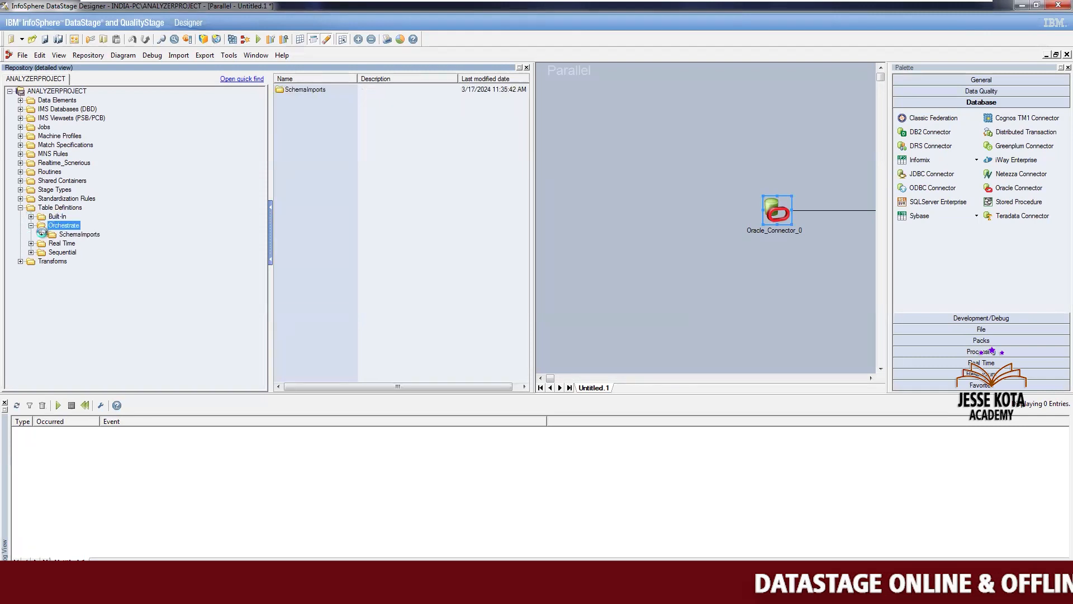
pyautogui.click(71, 234)
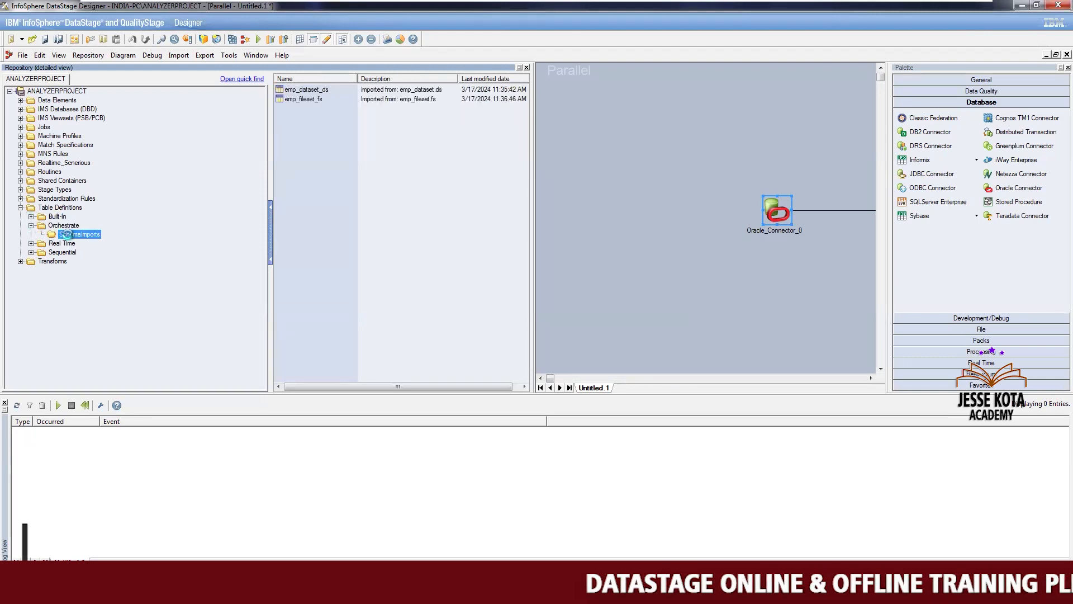
pyautogui.click(71, 227)
pyautogui.rightClick(72, 228)
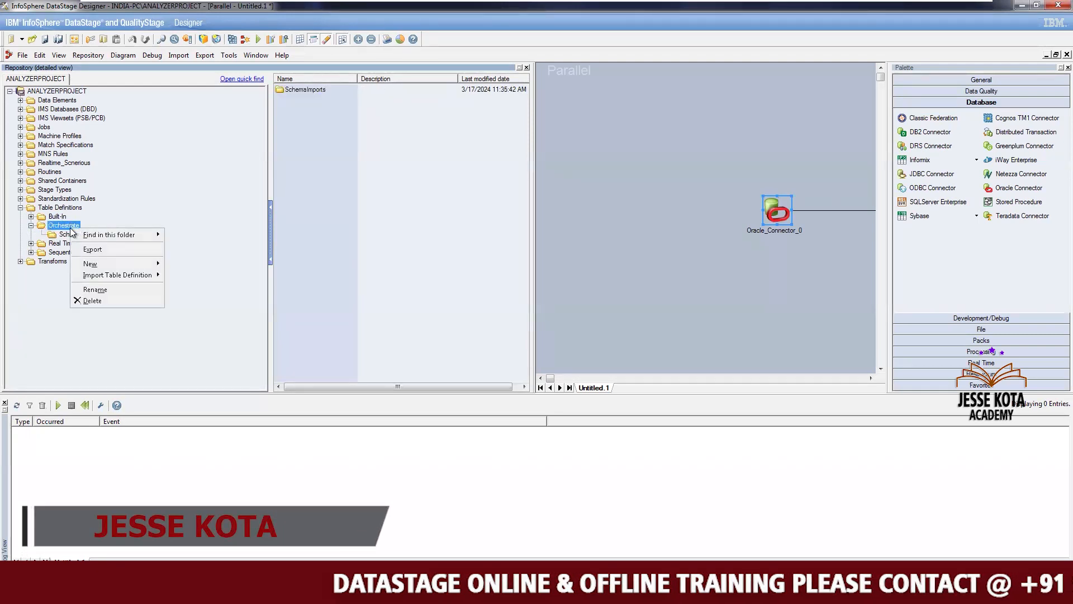
pyautogui.click(90, 301)
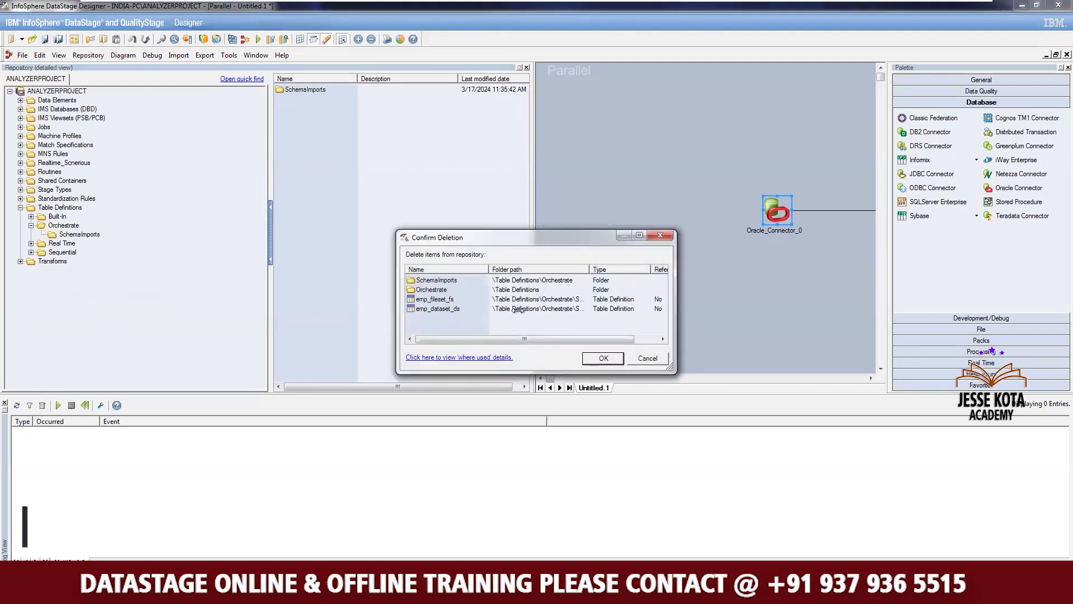
pyautogui.click(603, 359)
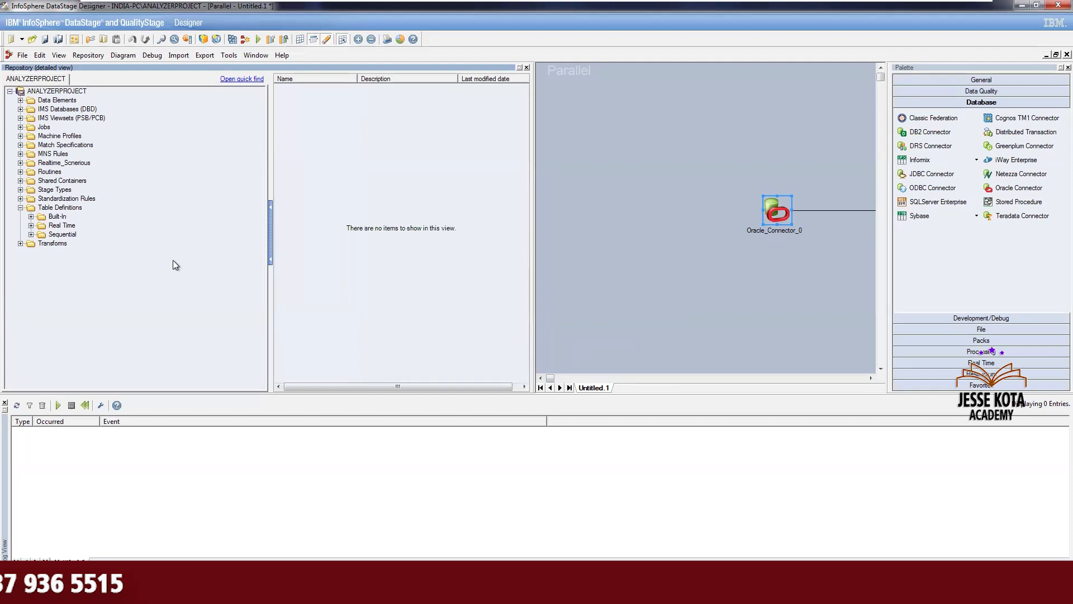
# Open the Oracle_Connector_0 stage's output columns and start a Plug-in Meta Data import with the ORAOCI9 plug-in
pyautogui.click(527, 67)
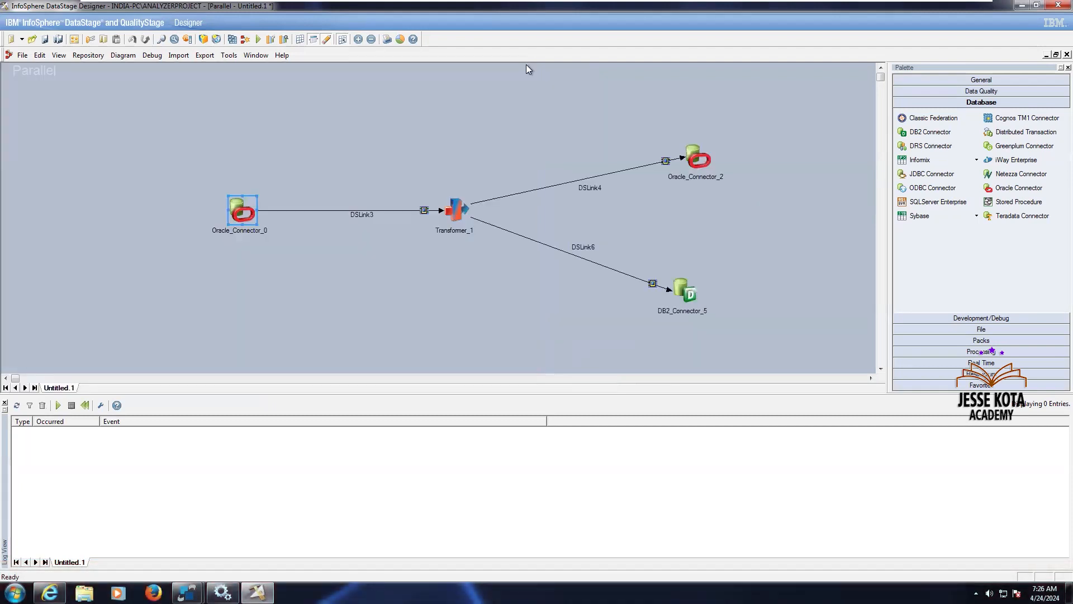
pyautogui.doubleClick(235, 199)
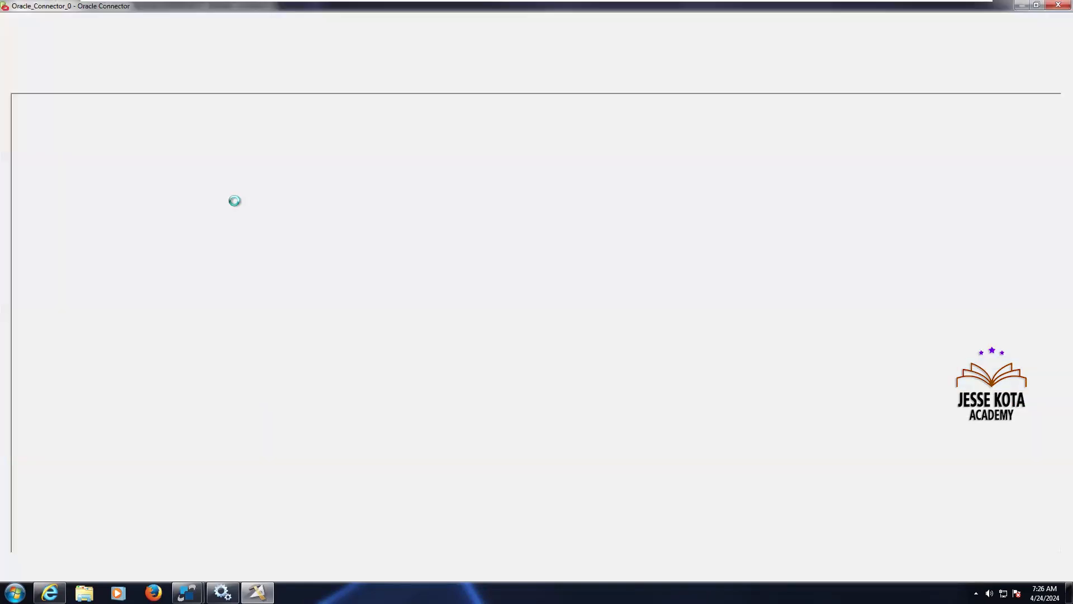
pyautogui.click(84, 88)
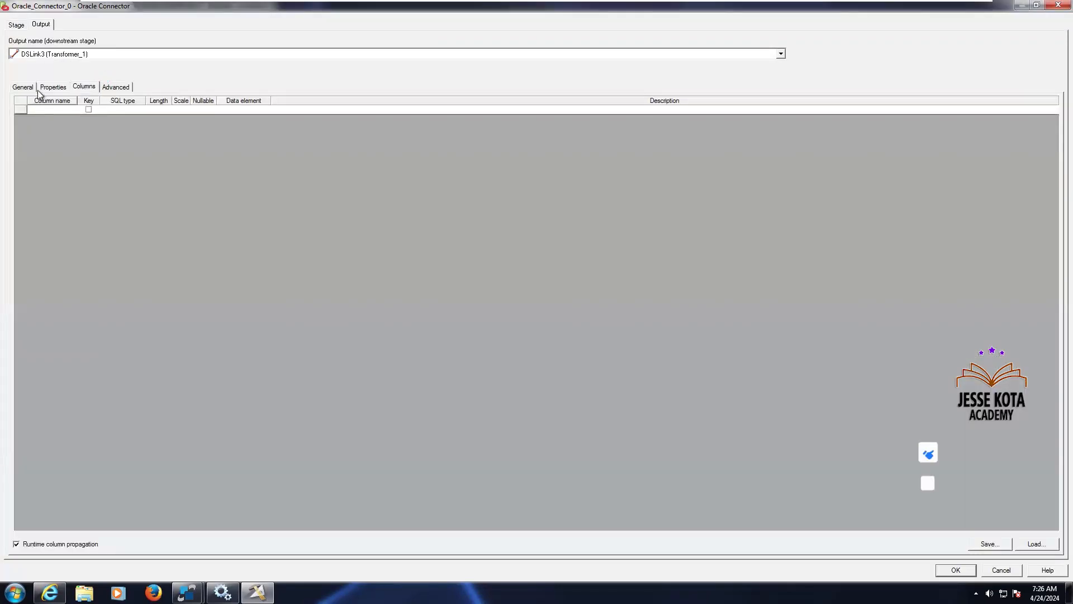
pyautogui.click(49, 88)
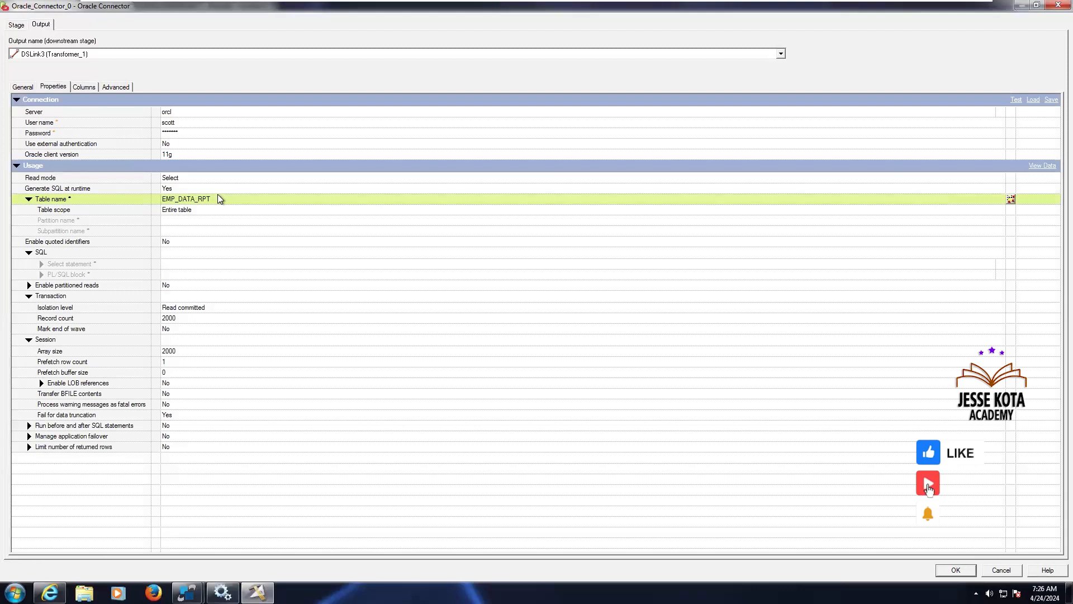
pyautogui.click(85, 88)
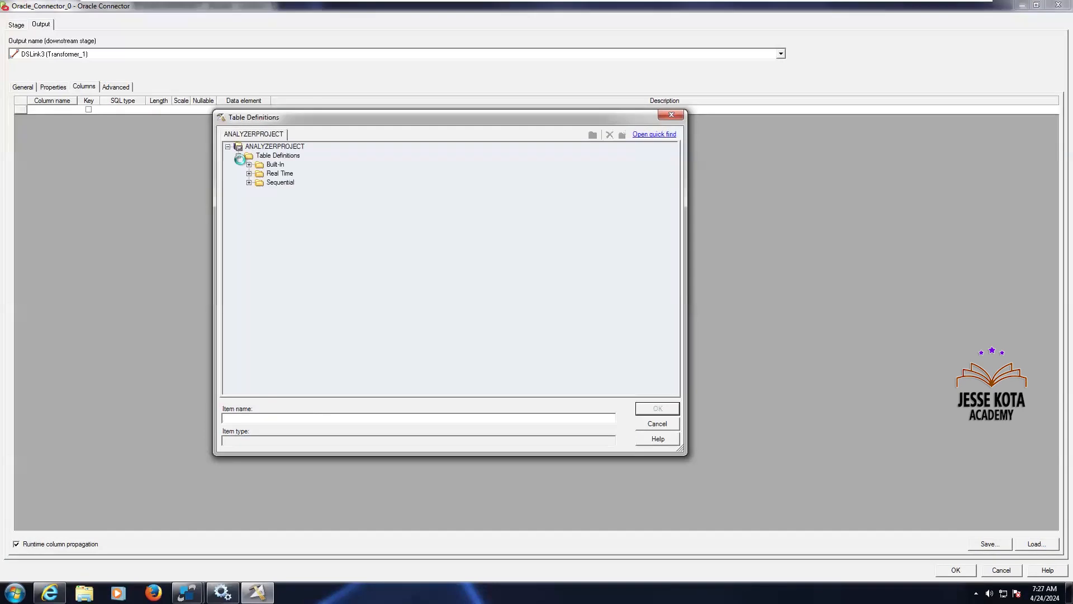
pyautogui.rightClick(287, 160)
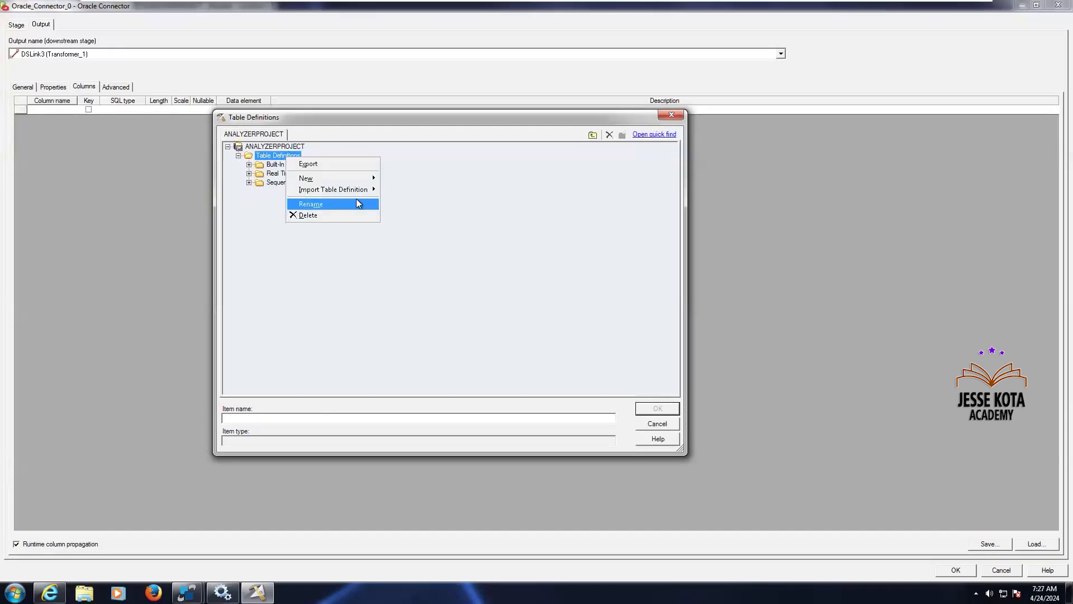
pyautogui.moveTo(361, 197)
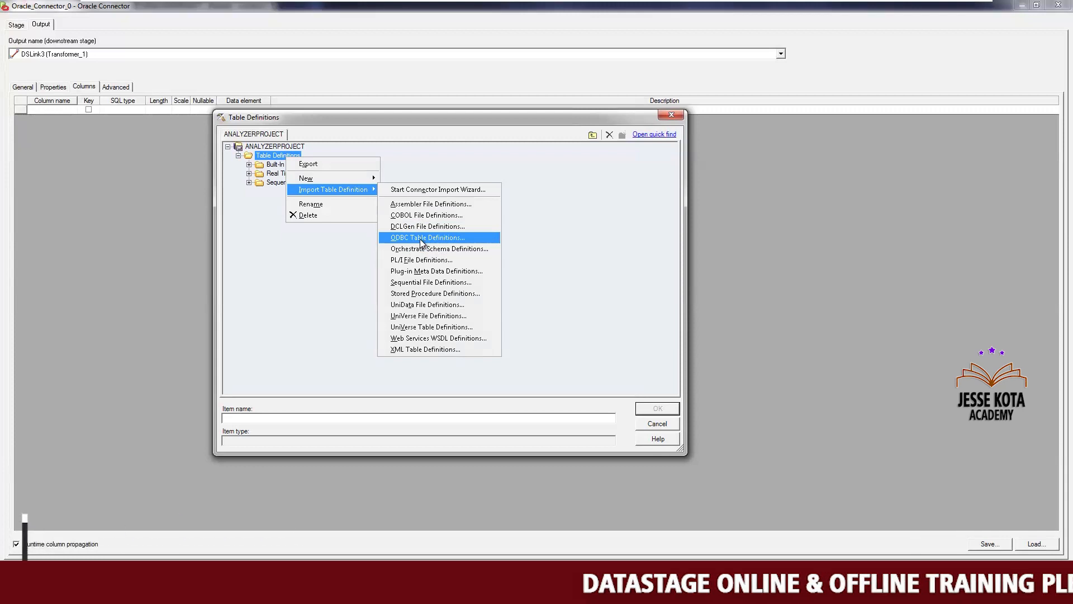
pyautogui.click(433, 271)
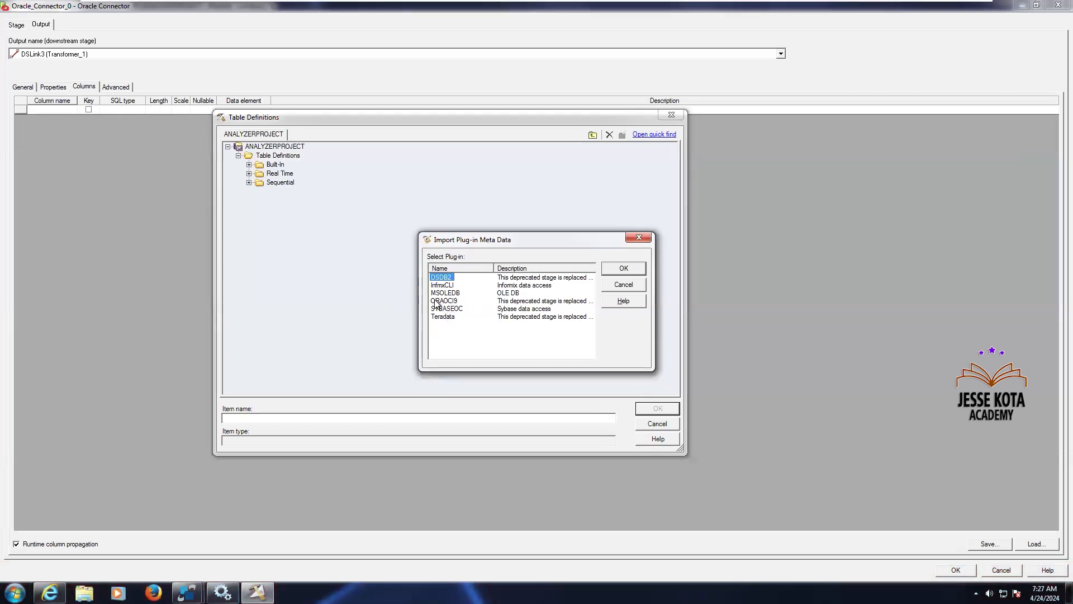
pyautogui.click(624, 269)
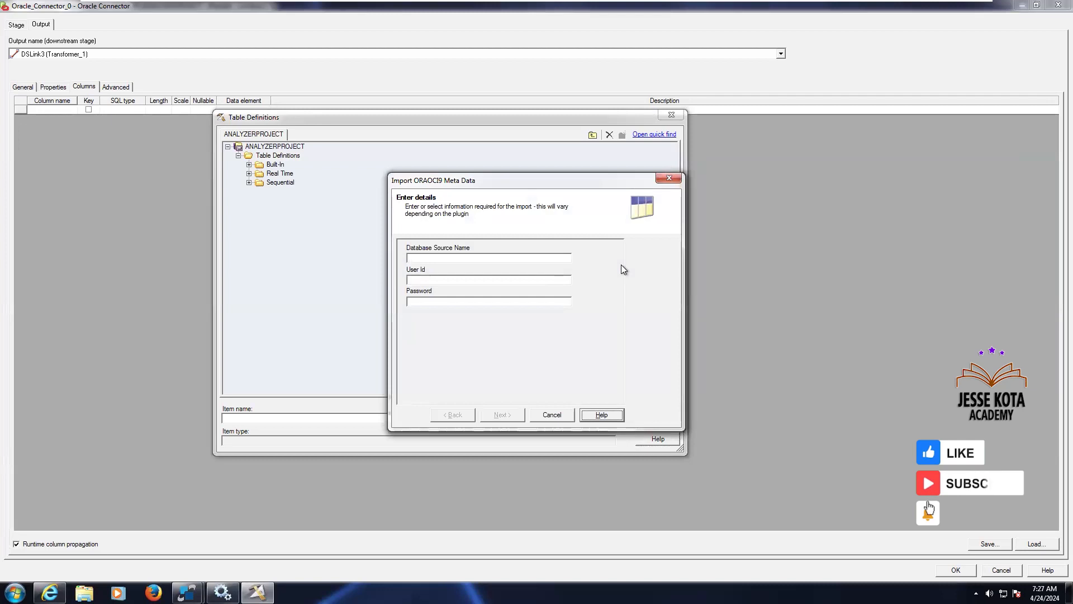
# Enter the orcl data source, the scott user ID and the account password, and continue the import
pyautogui.click(453, 257)
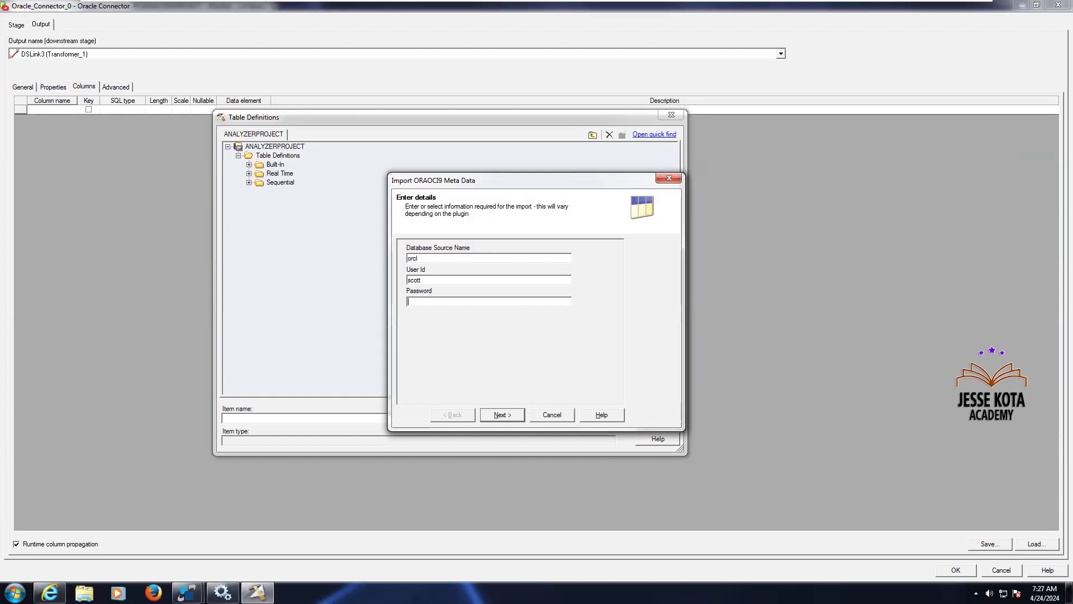
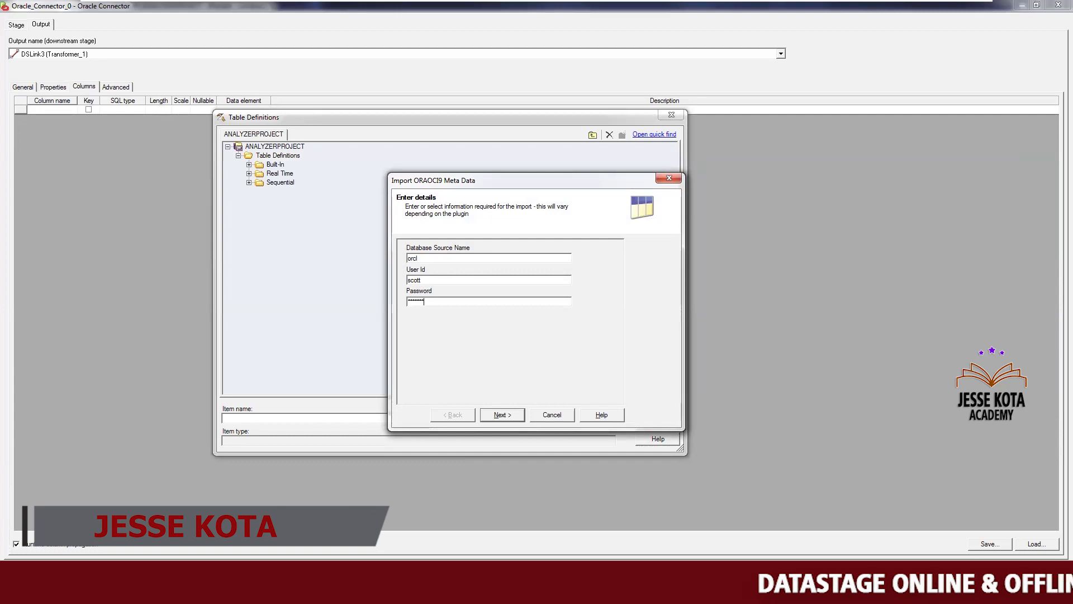
pyautogui.click(503, 415)
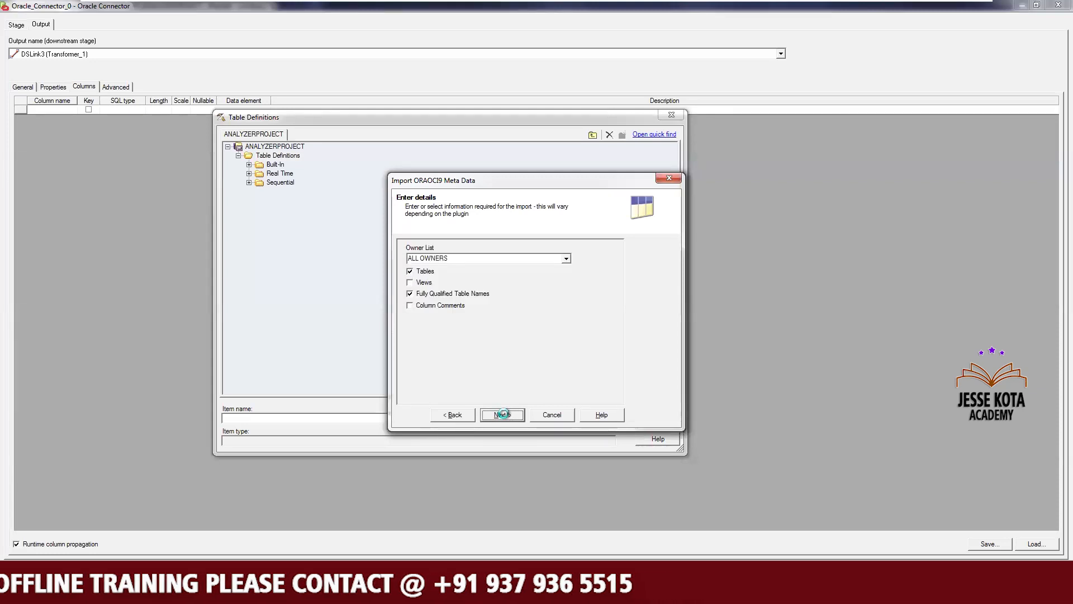
# Restrict the import's owner list to SCOTT and continue to the table selection
pyautogui.click(565, 259)
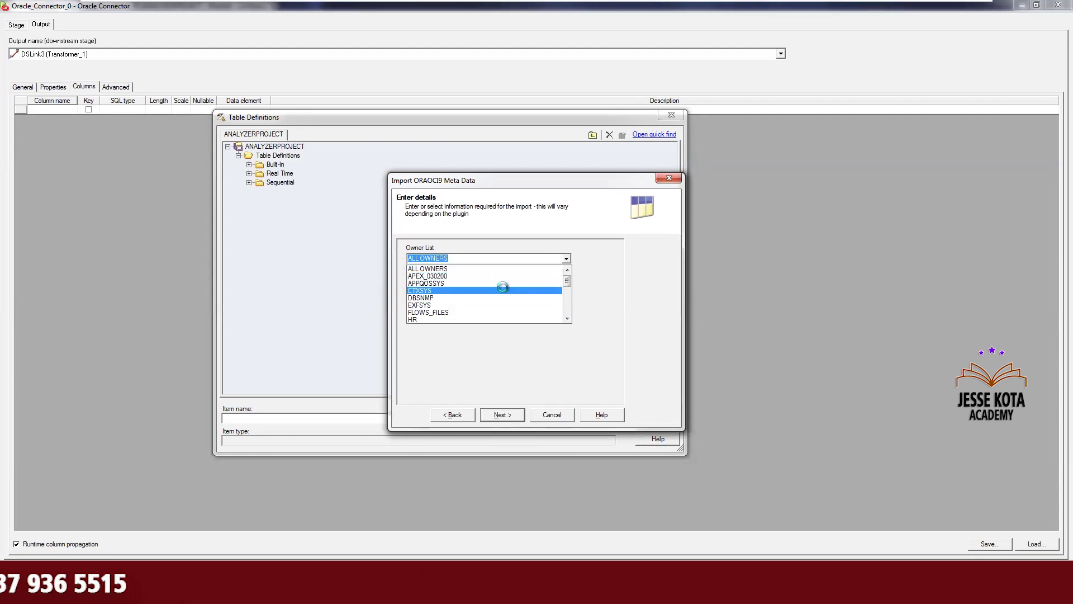
pyautogui.write('s')
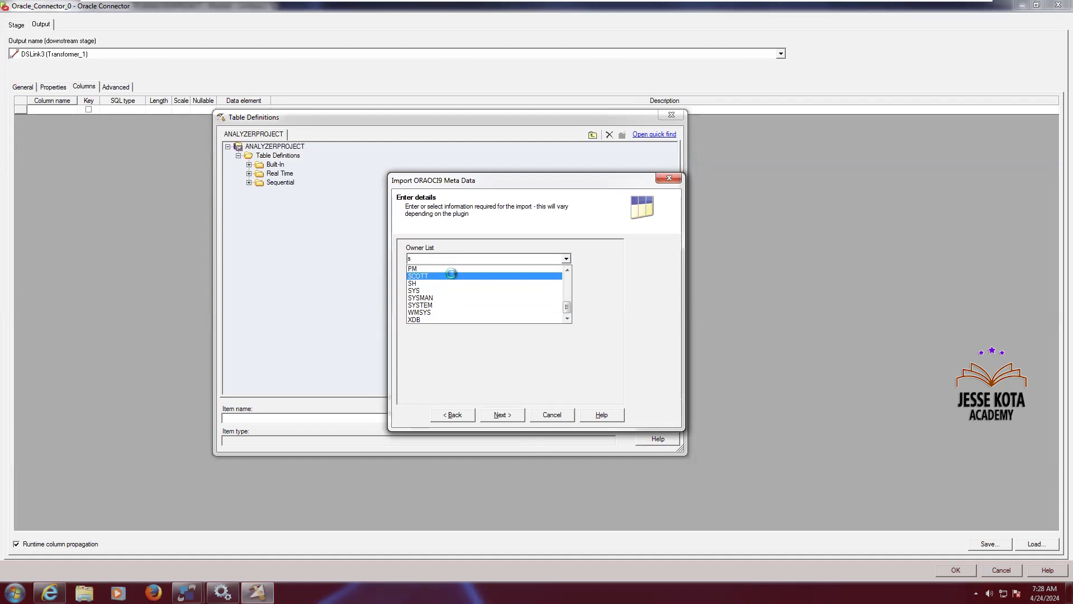
pyautogui.click(448, 276)
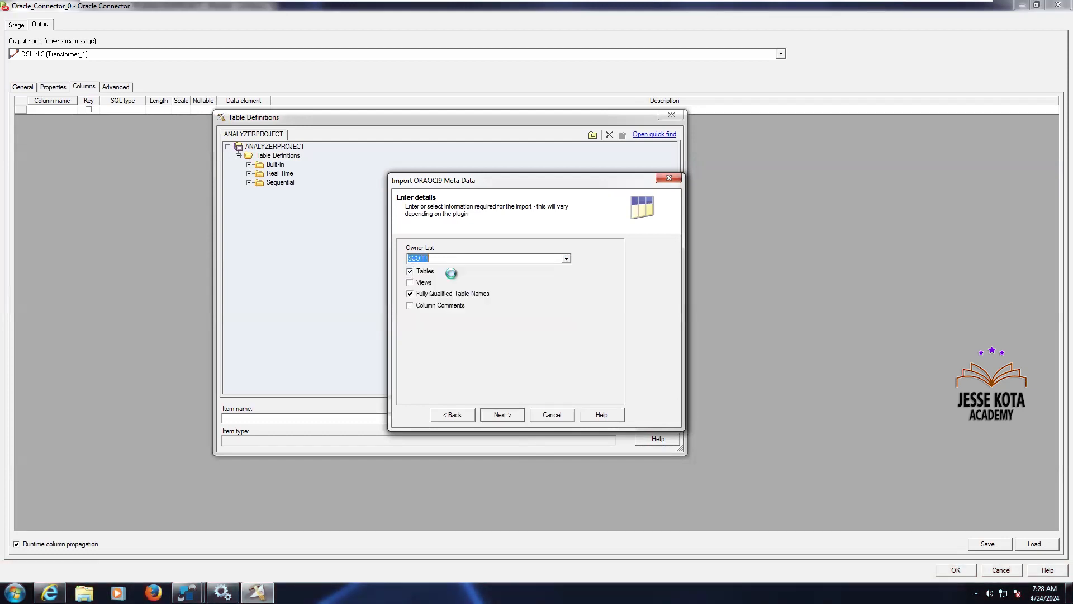
pyautogui.click(502, 412)
# Scroll the table list, and switch to SqlDbx to check the EMP_DATA_RPT query results before returning
pyautogui.click(558, 315)
pyautogui.click(558, 314)
pyautogui.click(558, 314)
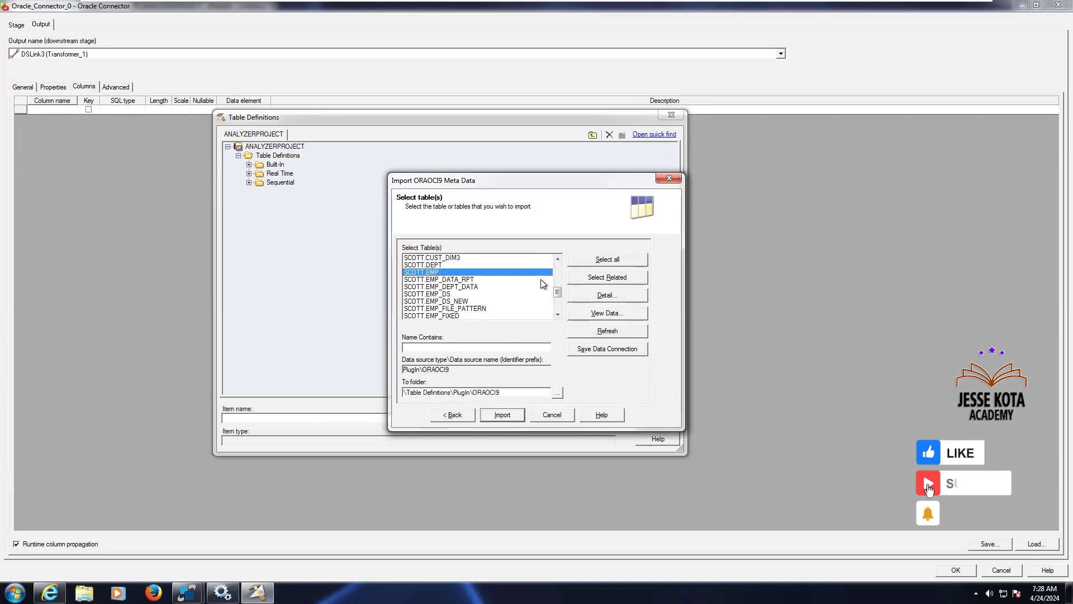
pyautogui.click(558, 259)
pyautogui.click(558, 259)
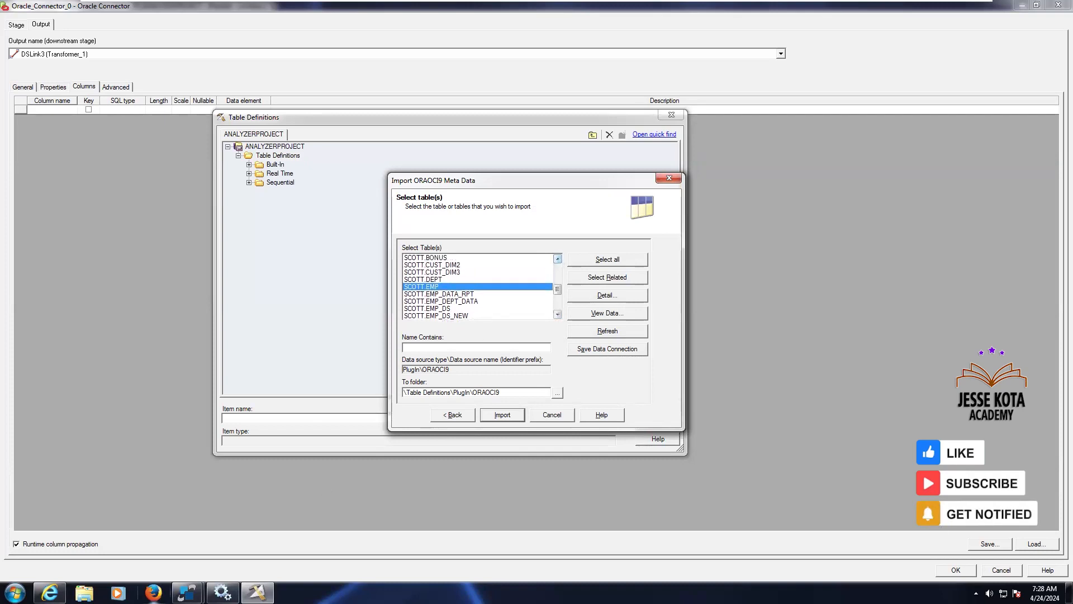
pyautogui.moveTo(187, 592)
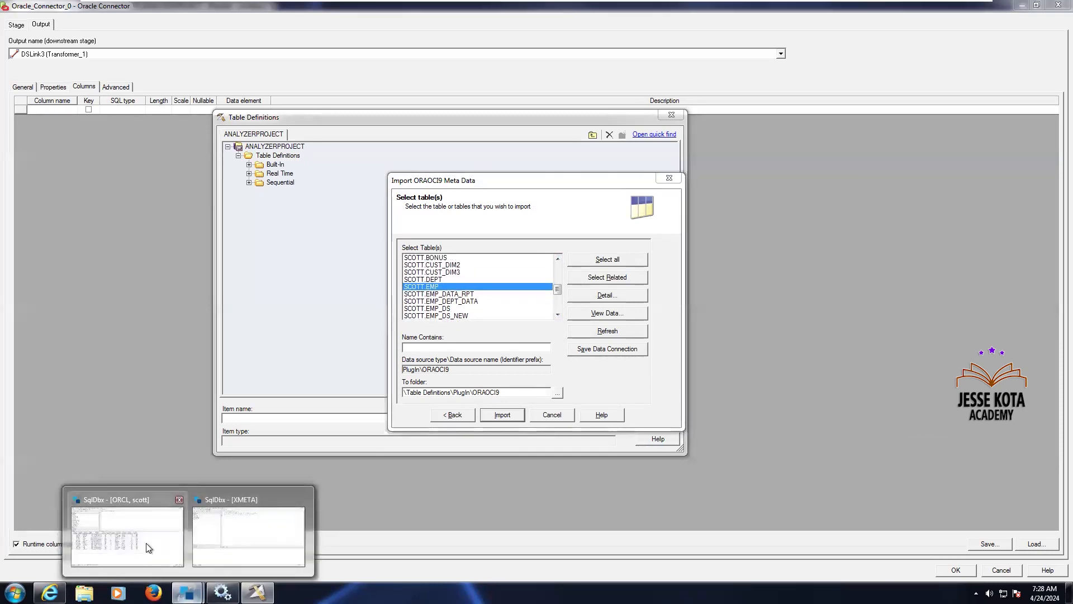
pyautogui.click(149, 546)
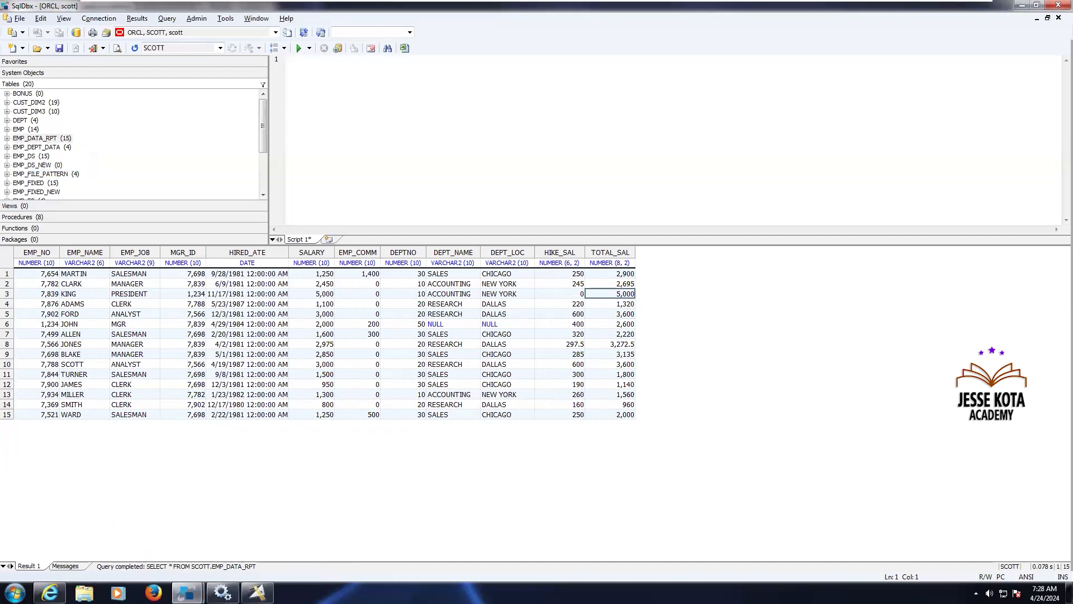
pyautogui.hotkey('alt', 'Tab')
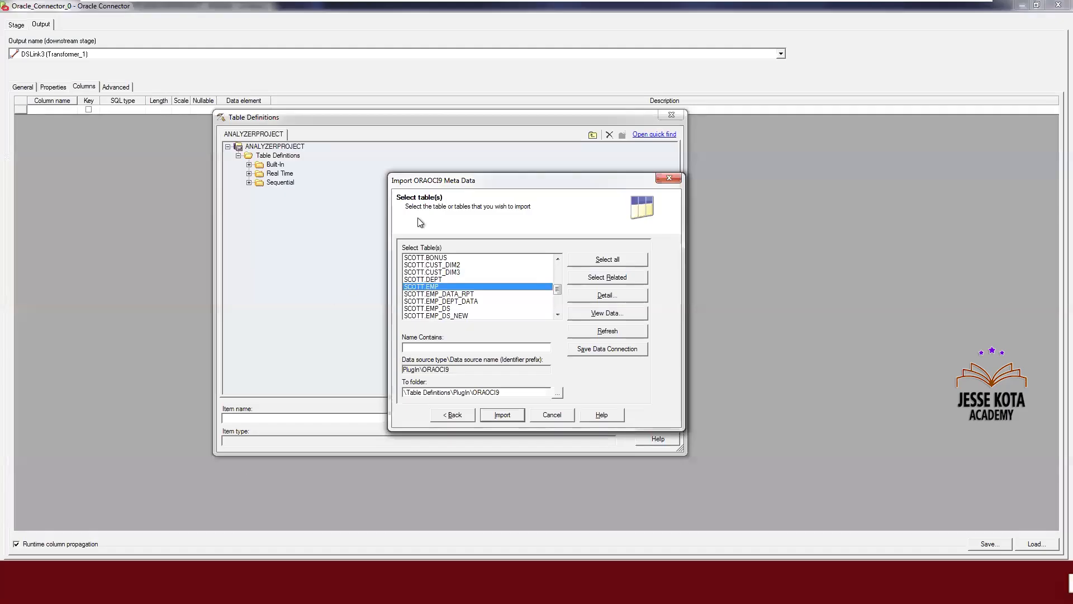
# Scroll the table list, select SCOTT.EMP_DATA_RPT and import its definition
pyautogui.click(558, 259)
pyautogui.click(558, 259)
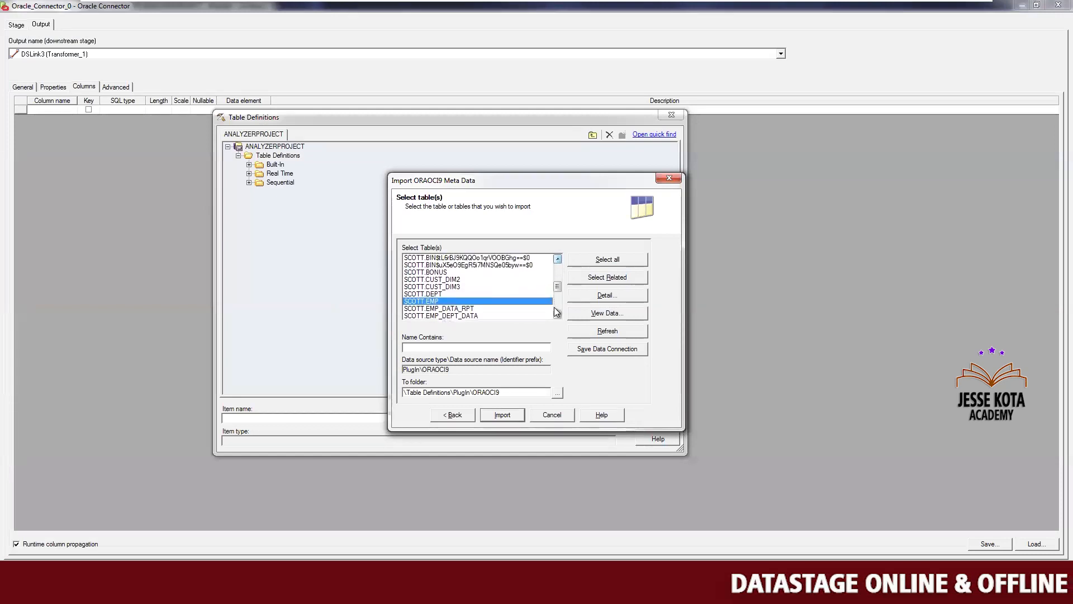
pyautogui.click(557, 314)
pyautogui.click(557, 315)
pyautogui.click(558, 315)
pyautogui.click(557, 314)
pyautogui.click(557, 315)
pyautogui.click(557, 315)
pyautogui.click(557, 315)
pyautogui.click(557, 315)
pyautogui.click(558, 315)
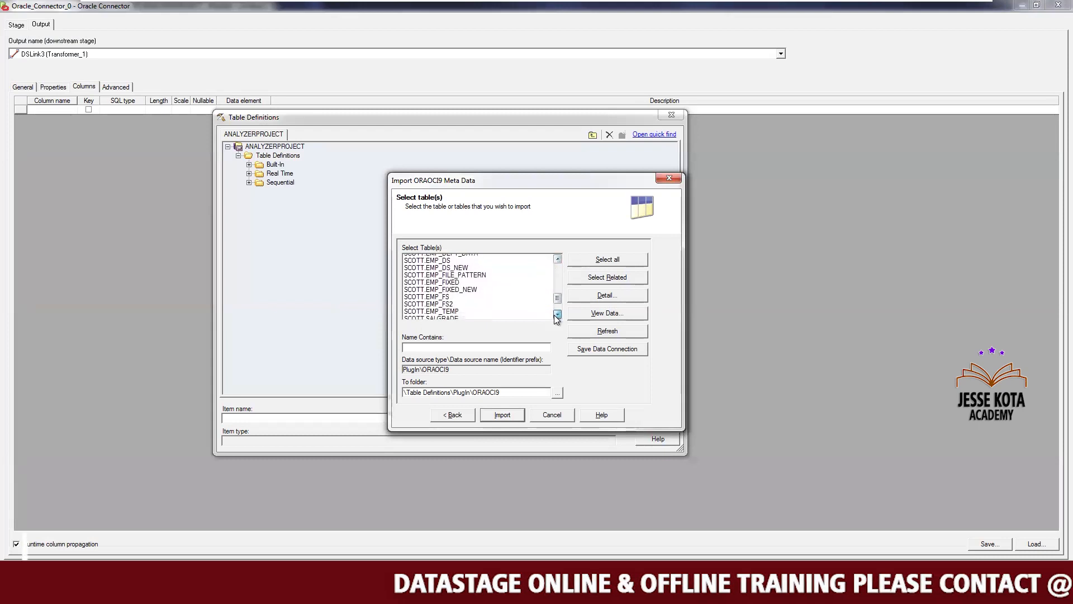
pyautogui.click(557, 315)
pyautogui.click(557, 315)
pyautogui.click(557, 314)
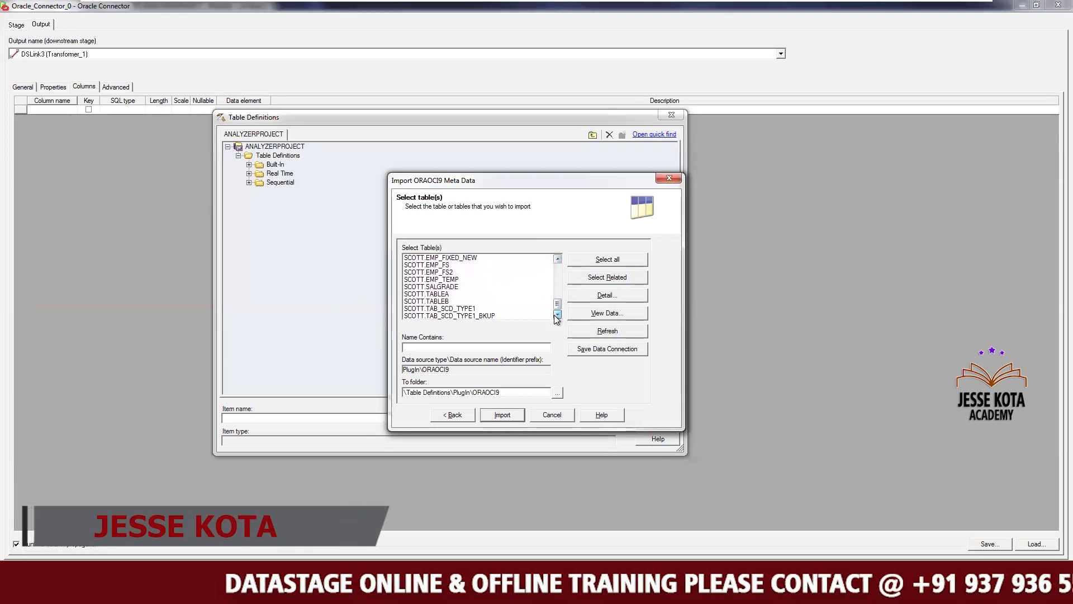
pyautogui.click(557, 259)
pyautogui.click(557, 258)
pyautogui.click(558, 259)
pyautogui.click(557, 259)
pyautogui.click(558, 258)
pyautogui.click(557, 259)
pyautogui.click(557, 259)
pyautogui.click(557, 259)
pyautogui.click(558, 259)
pyautogui.click(557, 259)
pyautogui.click(557, 259)
pyautogui.click(558, 259)
pyautogui.click(558, 259)
pyautogui.click(464, 308)
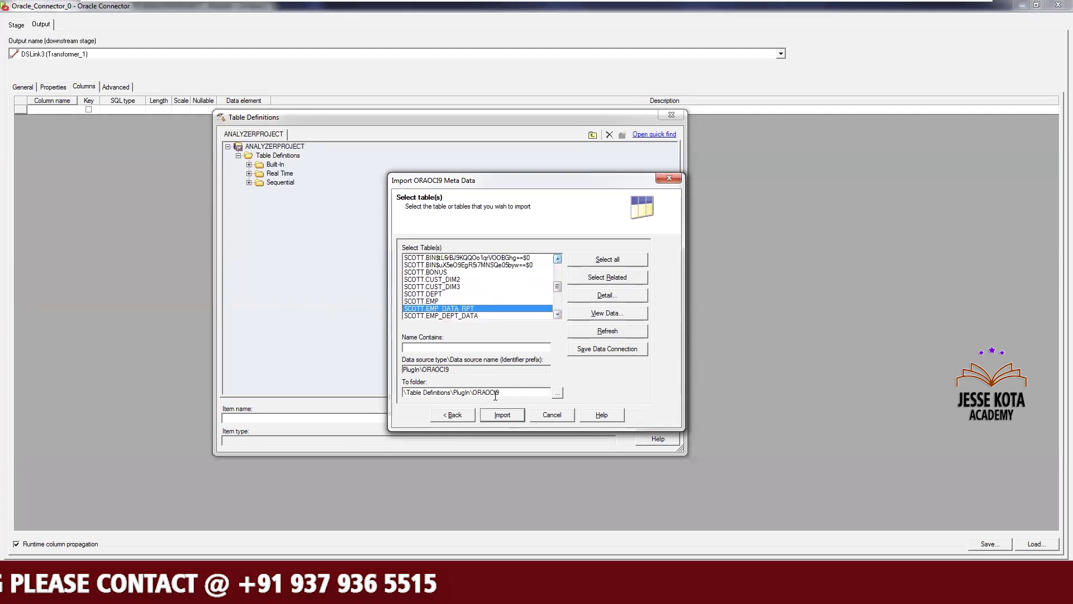
pyautogui.click(507, 414)
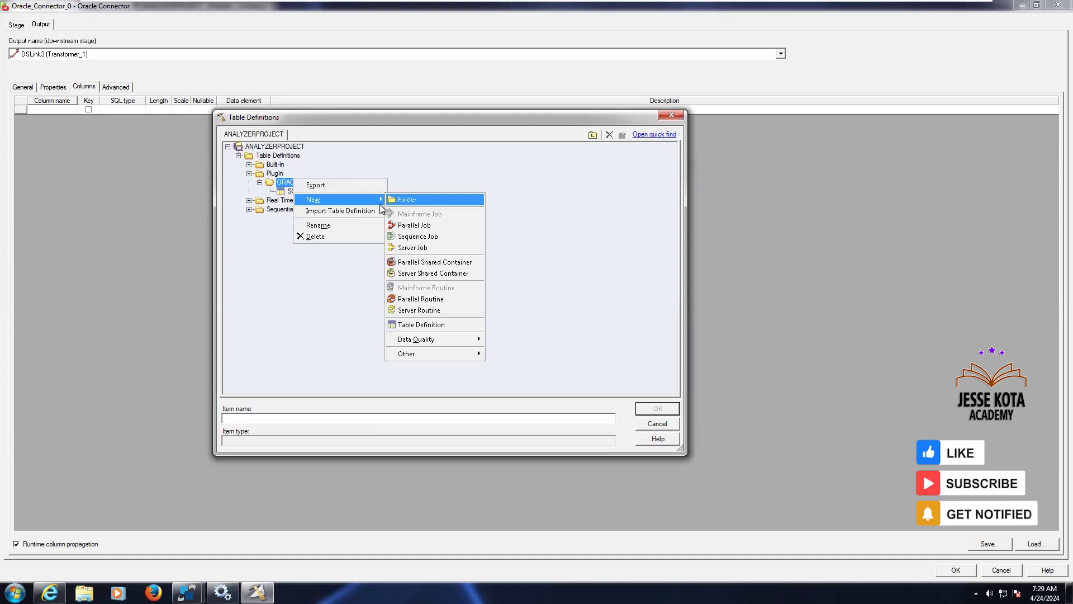
# Start another Plug-in Meta Data import from the ORAOCI9 repository folder using the ORAOCI9 plug-in
pyautogui.moveTo(380, 211)
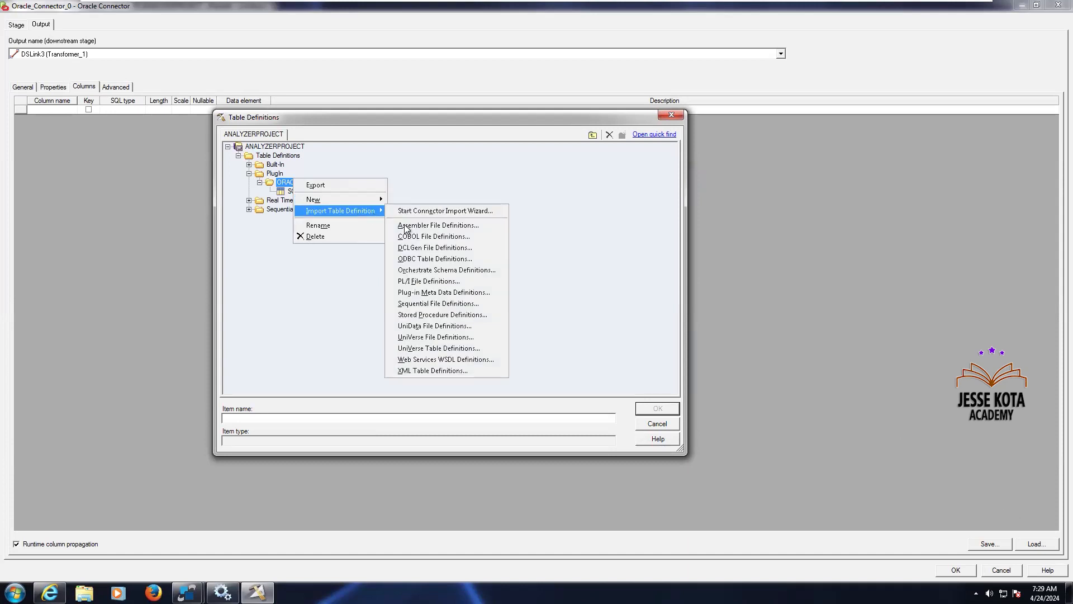
pyautogui.click(452, 292)
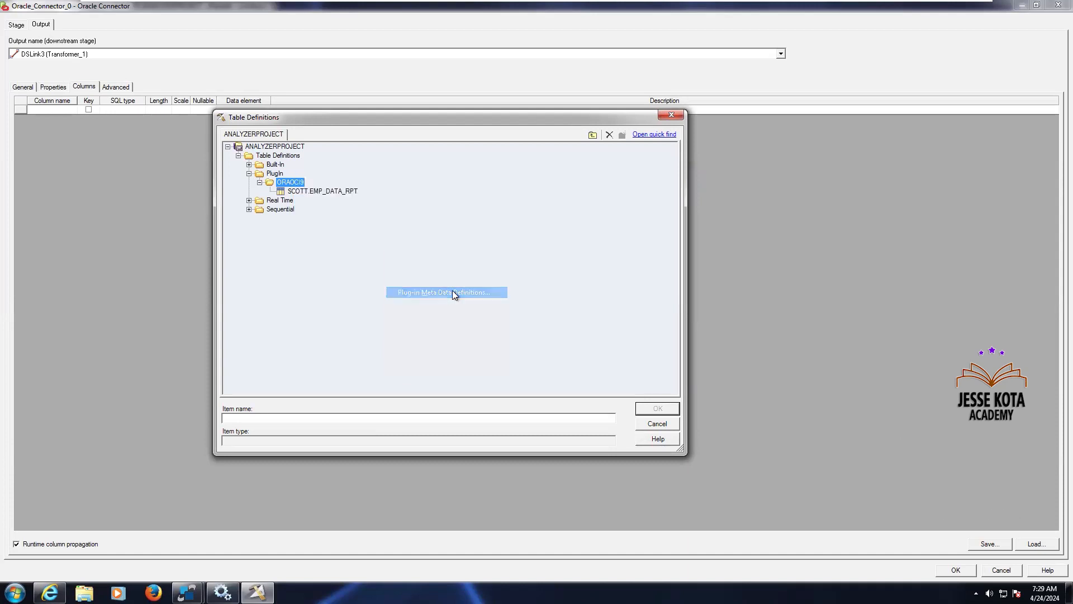
pyautogui.click(447, 302)
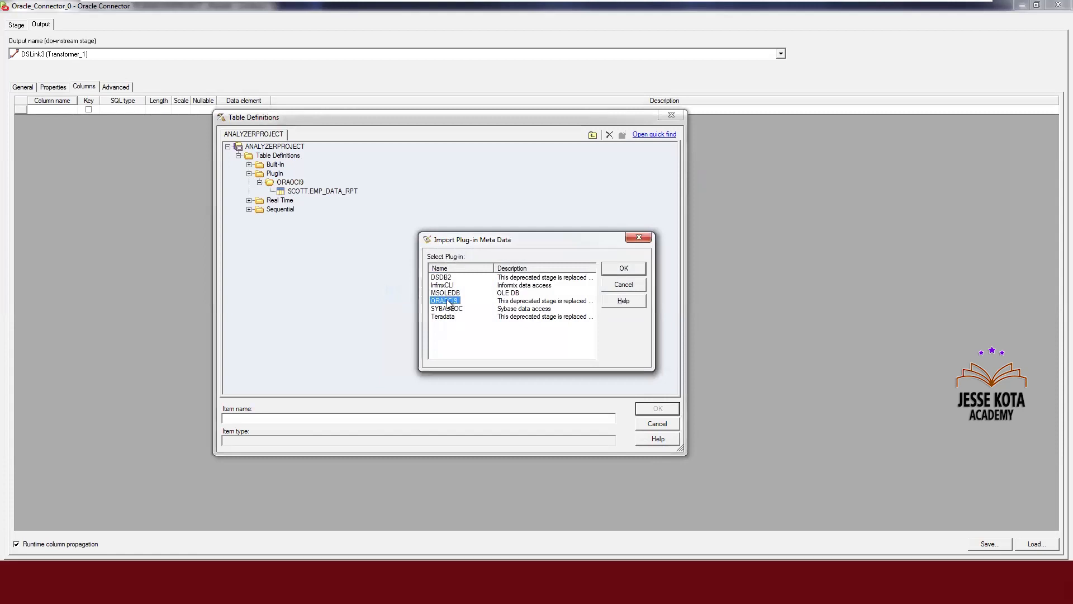
pyautogui.click(620, 270)
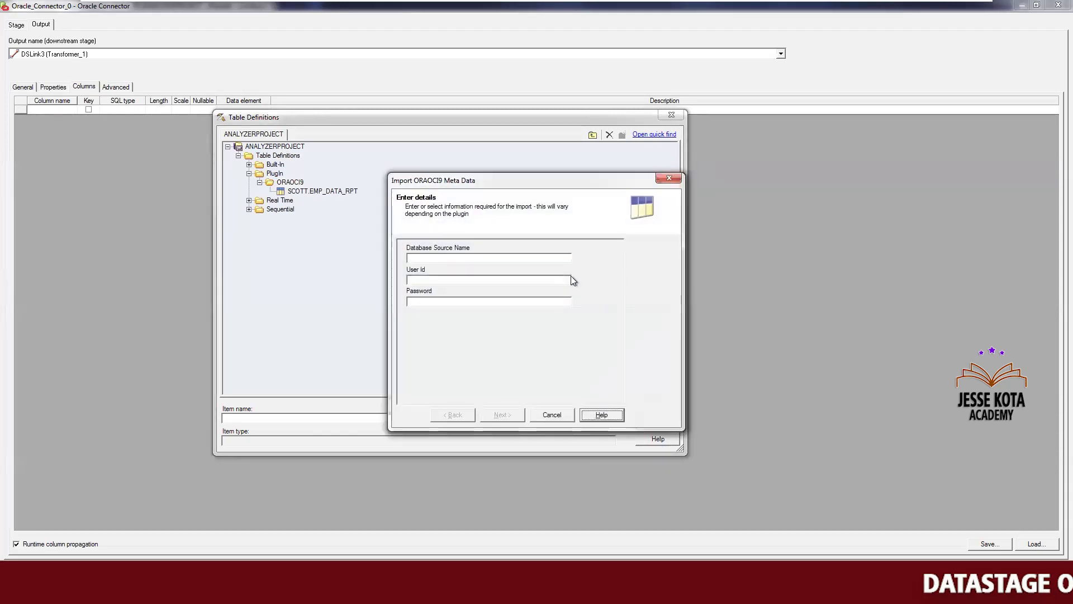
# Enter the orcl data source, the scott user ID and the account password, and continue the import
pyautogui.click(502, 258)
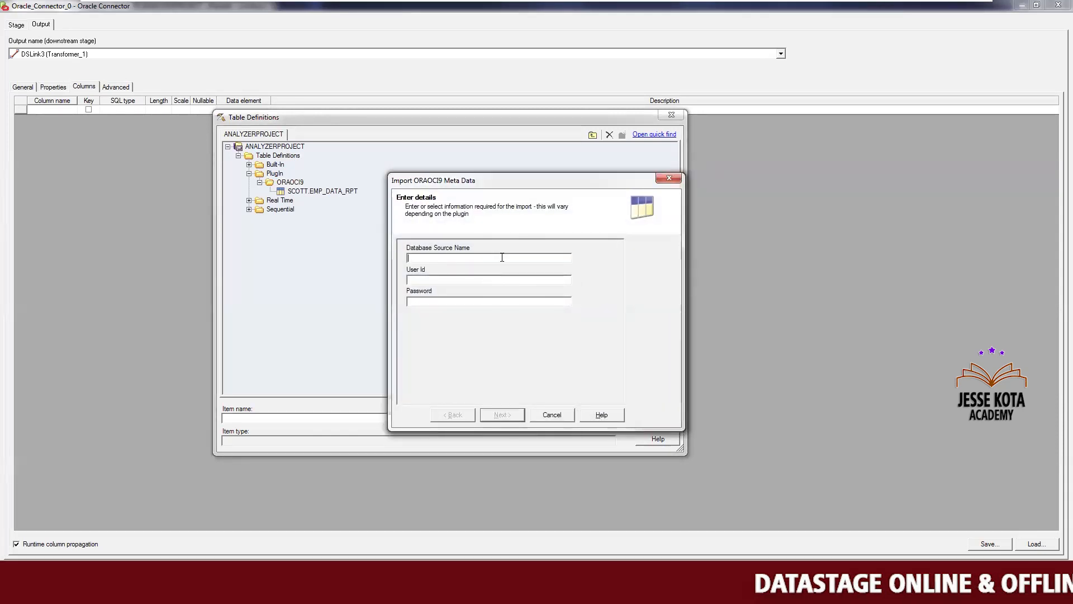
pyautogui.write('orcl')
pyautogui.press('Tab')
pyautogui.write('scott')
pyautogui.press('Tab')
pyautogui.write('tiger')
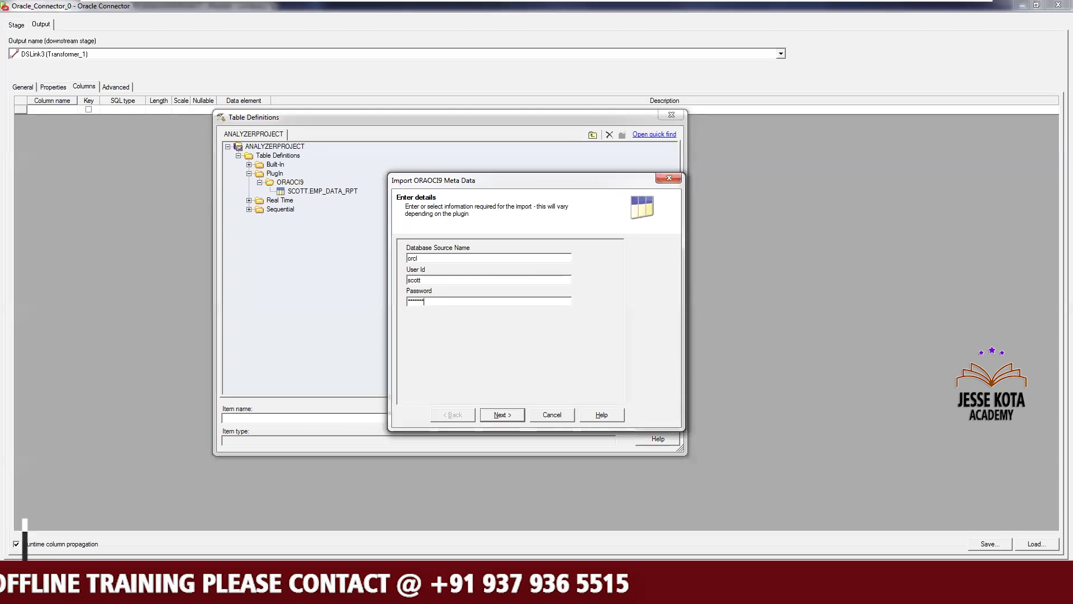
pyautogui.click(499, 414)
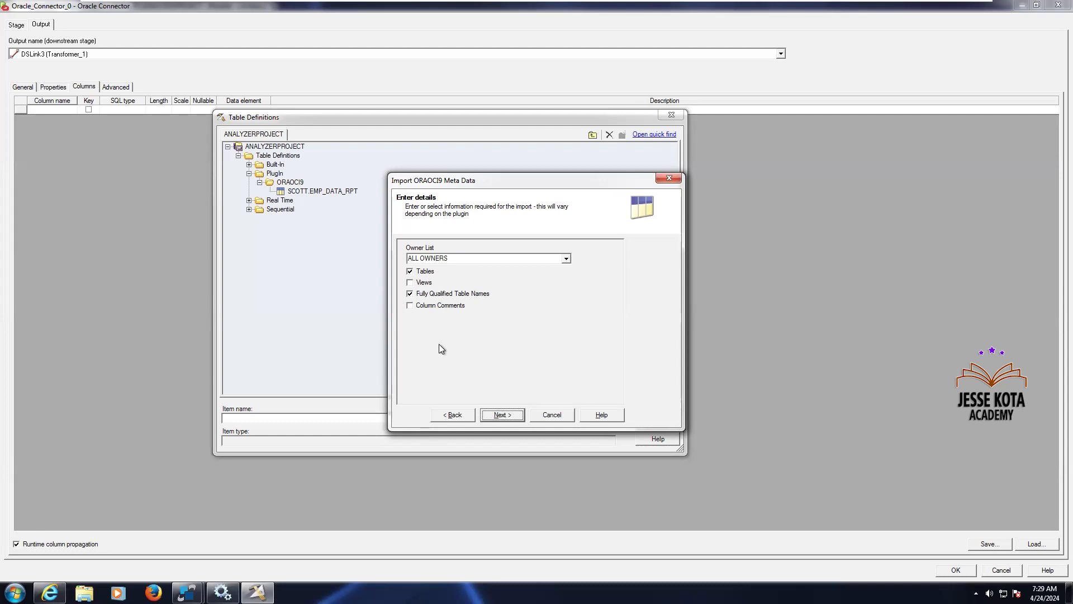
# Restrict the import's owner list to SCOTT and continue to the table selection
pyautogui.click(567, 259)
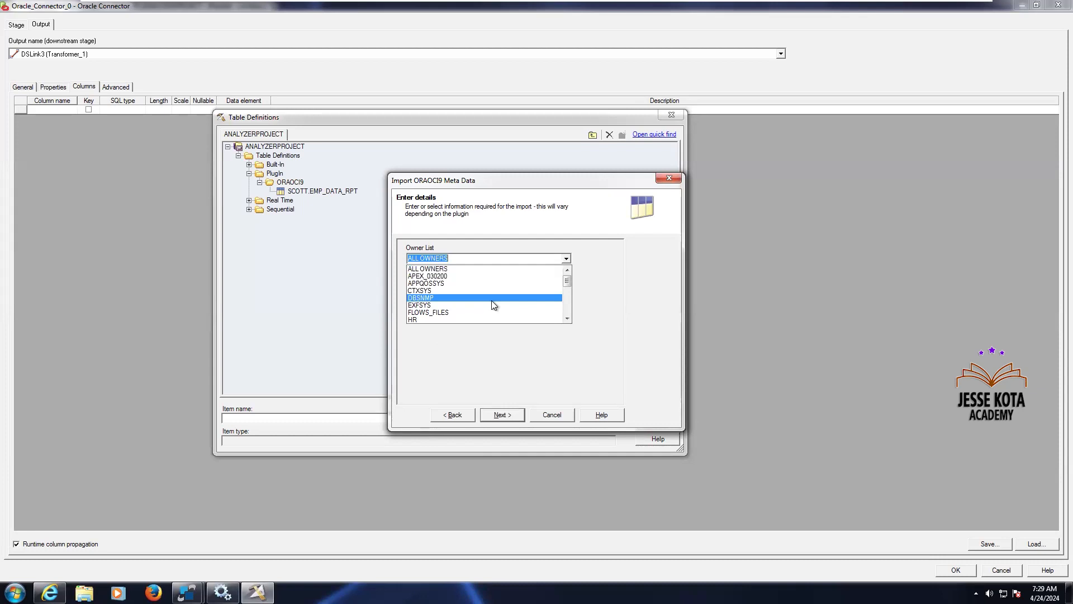
pyautogui.write('s')
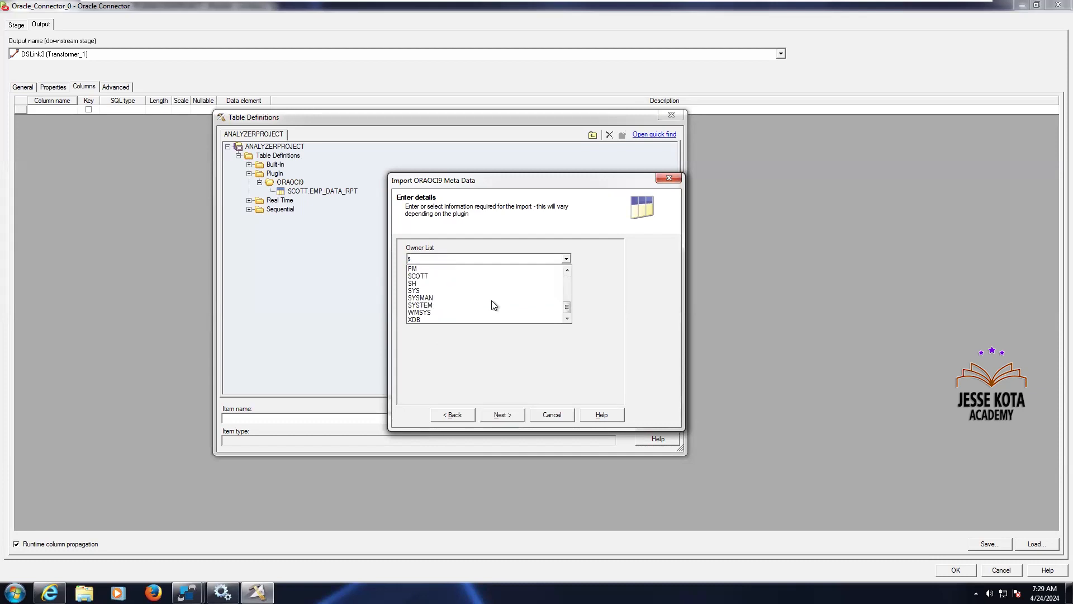
pyautogui.click(438, 276)
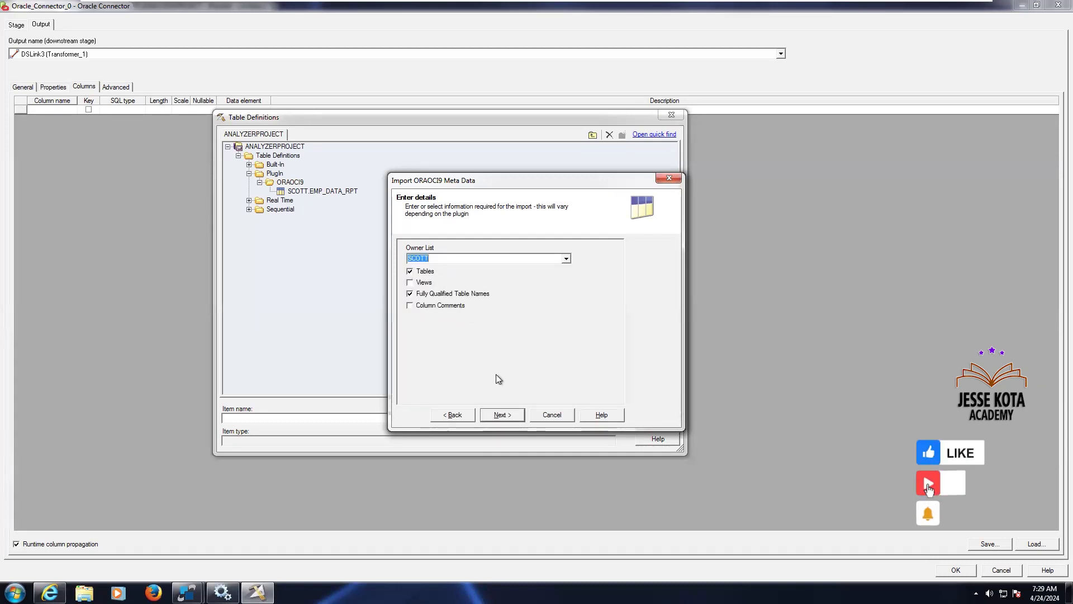
pyautogui.click(502, 415)
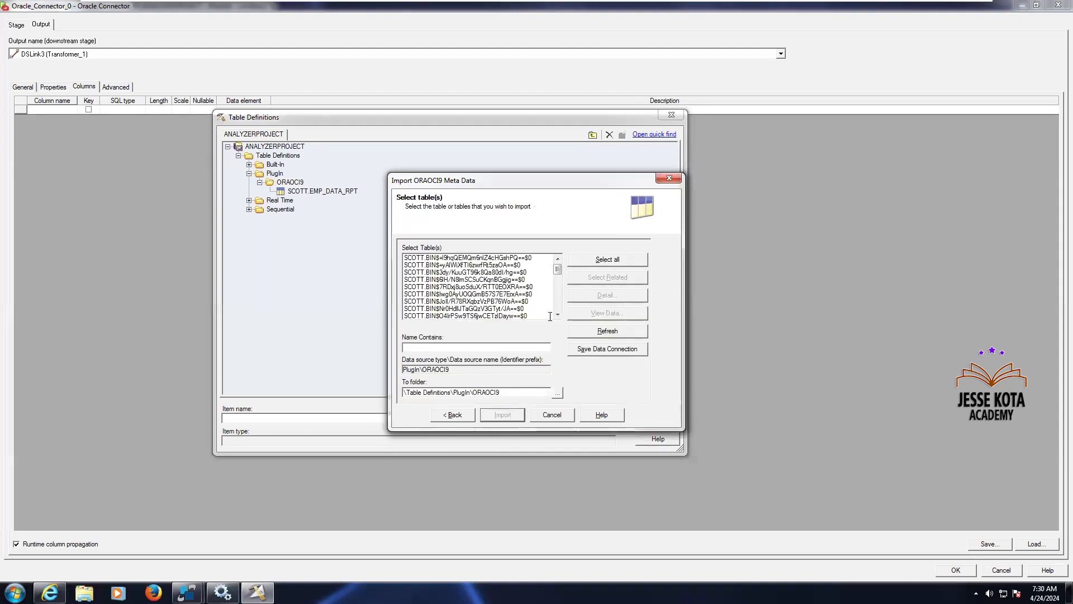
# Select the SCOTT tables from SCOTT.BONUS down through SCOTT.TAB_SCD_TYPE1_BKUP for import
pyautogui.click(557, 314)
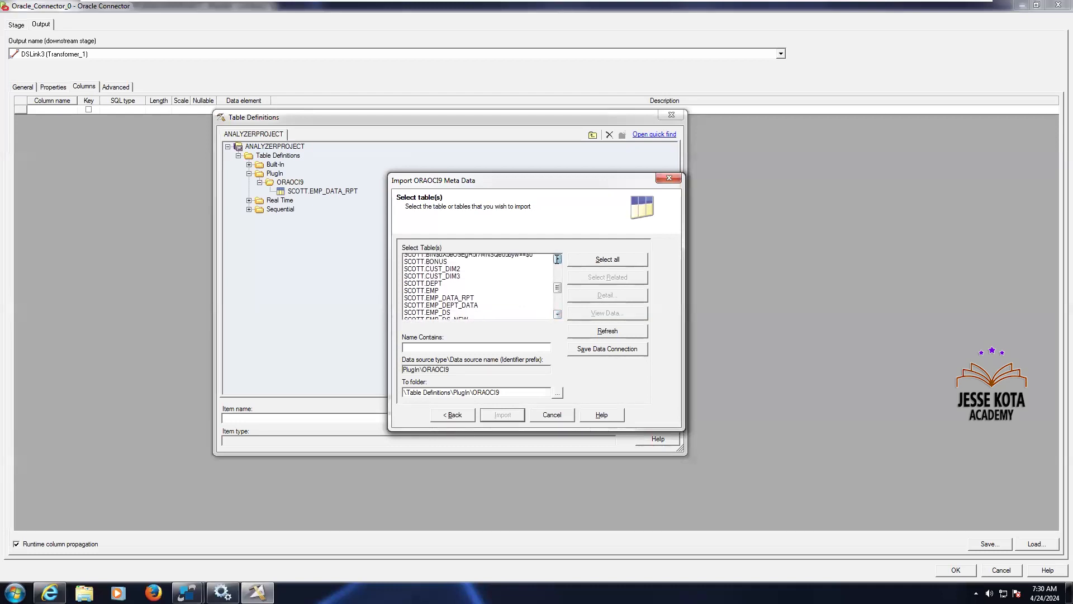
pyautogui.click(436, 265)
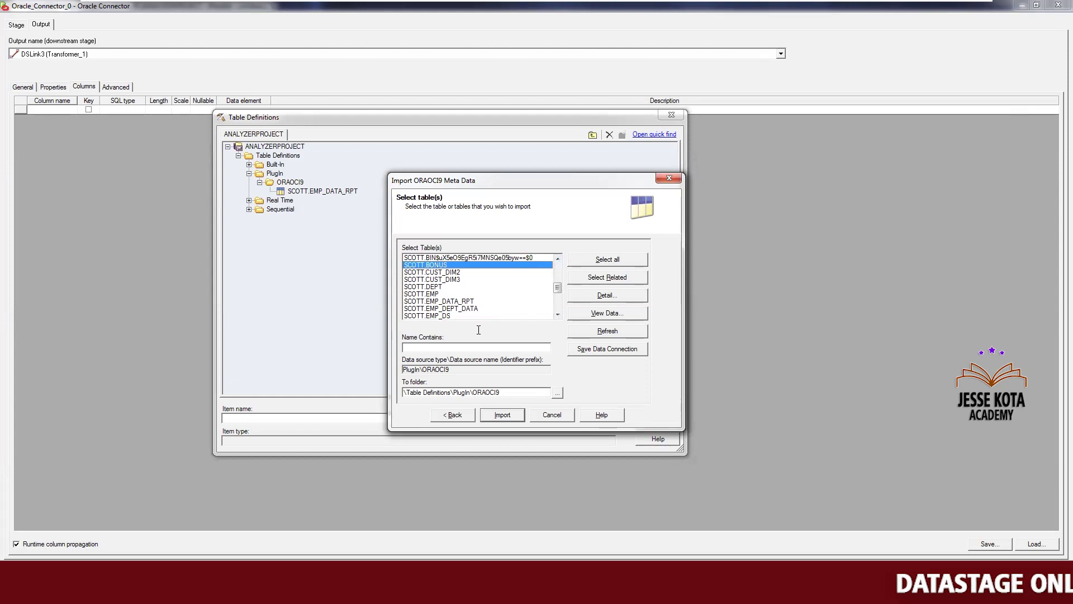
pyautogui.hotkey('shift', 'Down')
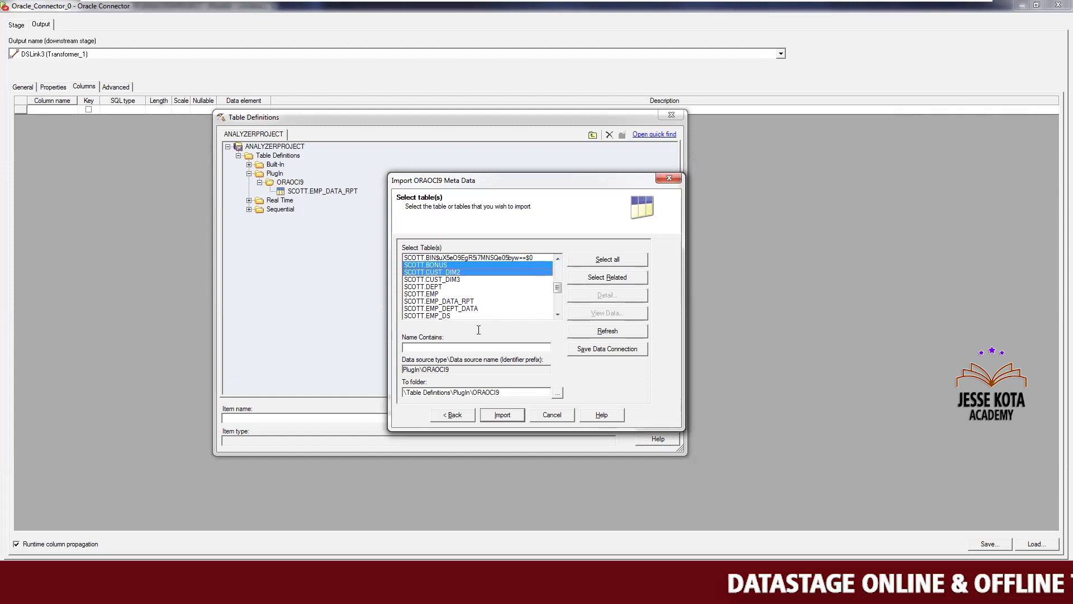
pyautogui.hotkey('shift', 'Down')
pyautogui.hotkey('shift', 'Down')
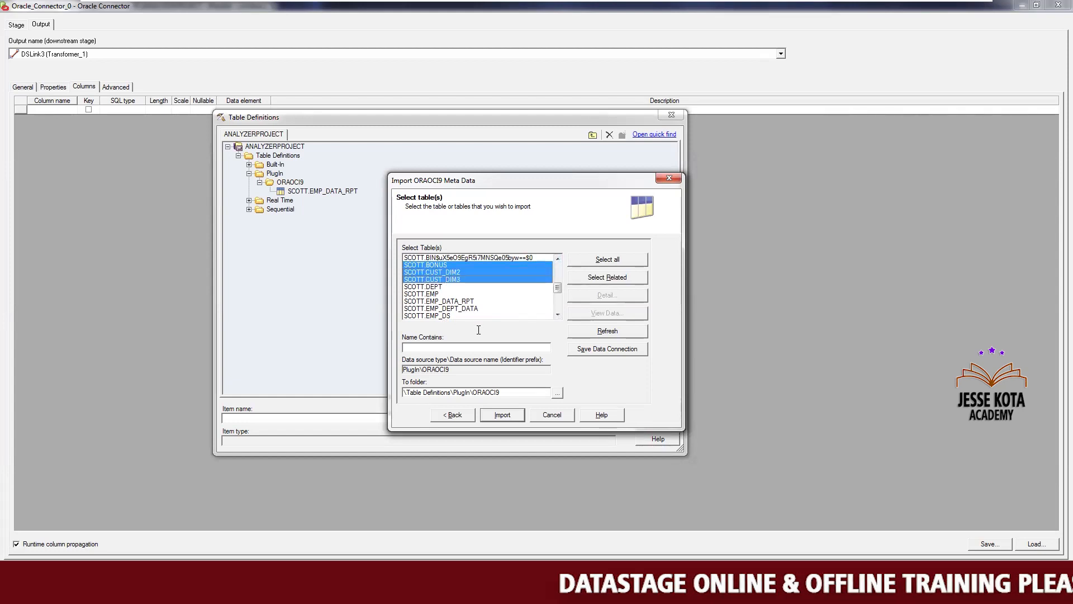
pyautogui.hotkey('shift', 'Down')
pyautogui.hotkey('shift', 'Down')
pyautogui.hotkey('shift', 'Down')
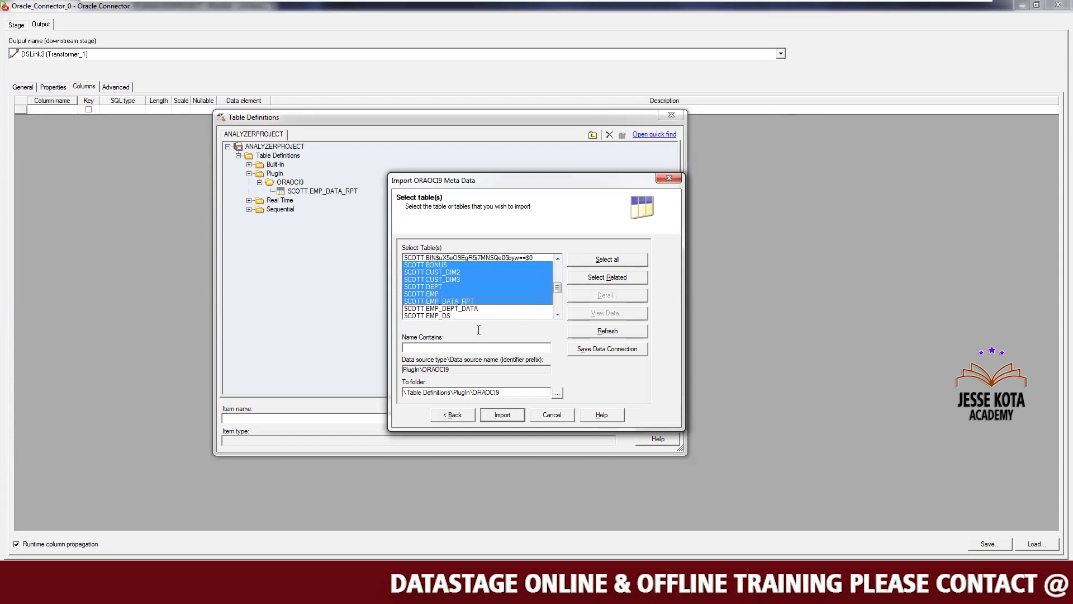
pyautogui.hotkey('shift', 'Down')
pyautogui.hotkey('shift', 'Down')
pyautogui.hotkey('shift', 'Down')
pyautogui.hotkey('shift', 'Down')
pyautogui.hotkey('shift', 'Down')
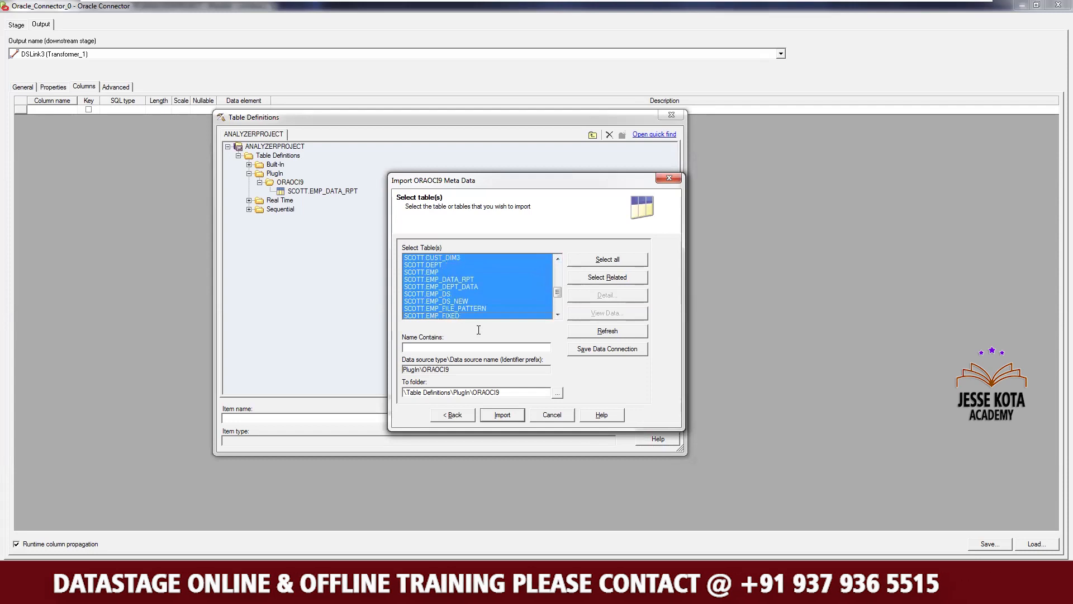
pyautogui.hotkey('shift', 'Down')
pyautogui.hotkey('shift', 'Down')
pyautogui.hotkey('shift', 'Down')
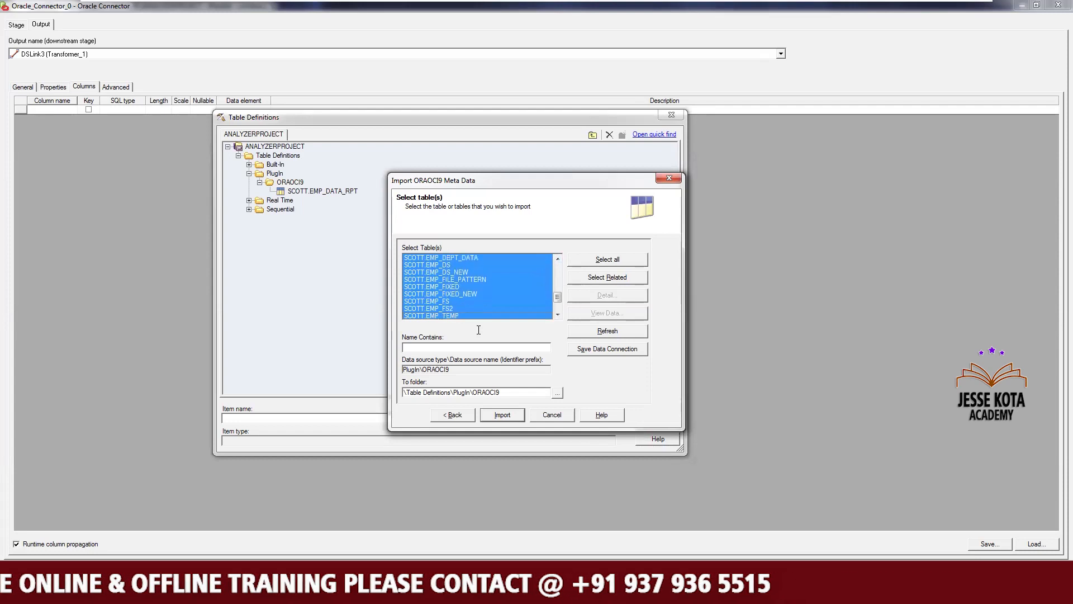
pyautogui.hotkey('shift', 'Down')
pyautogui.hotkey('shift', 'Down')
pyautogui.hotkey('shift', 'Down')
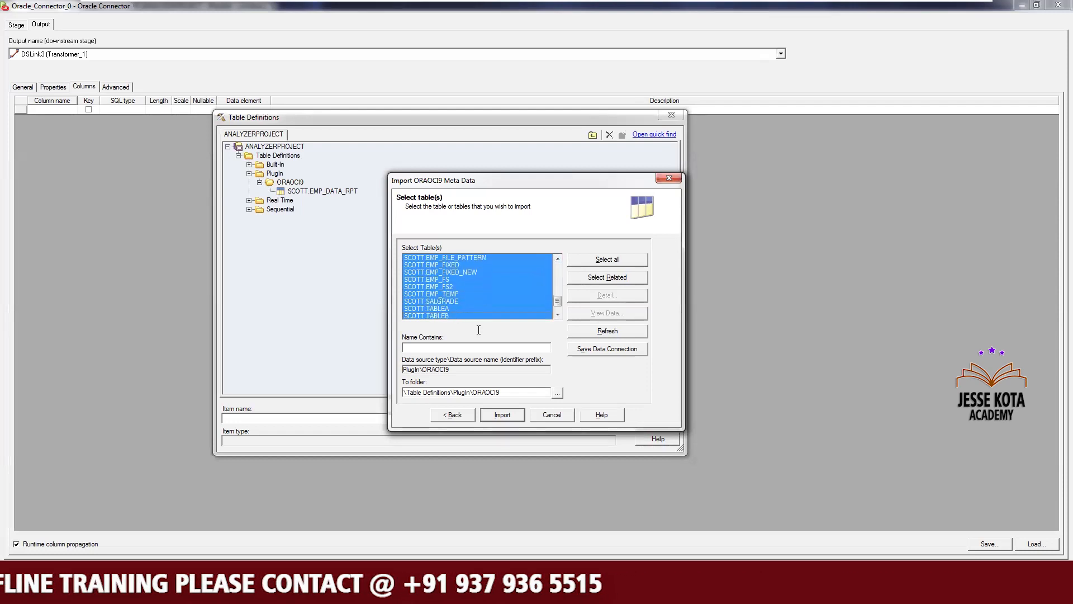
pyautogui.hotkey('shift', 'Down')
pyautogui.hotkey('shift', 'Down')
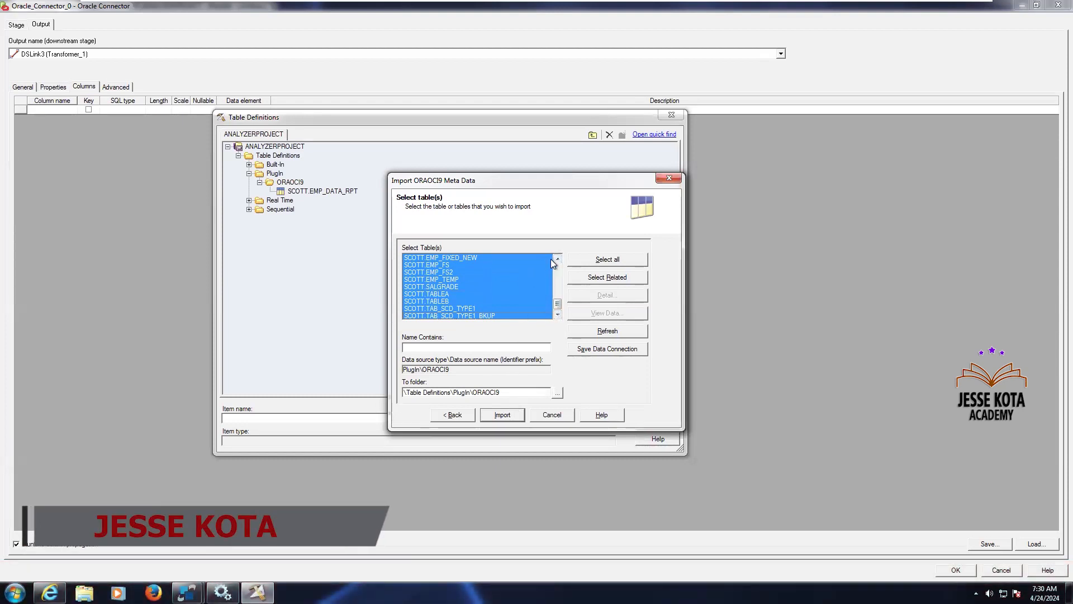
# Import the selected tables, overwriting all existing table definitions
pyautogui.scroll(2, 552, 259)
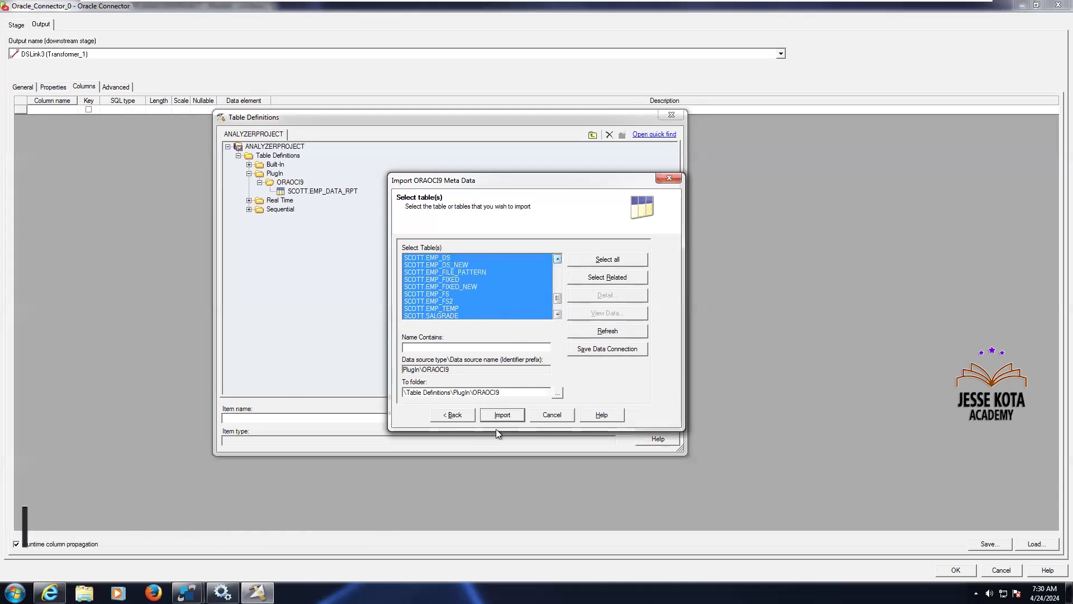
pyautogui.click(502, 415)
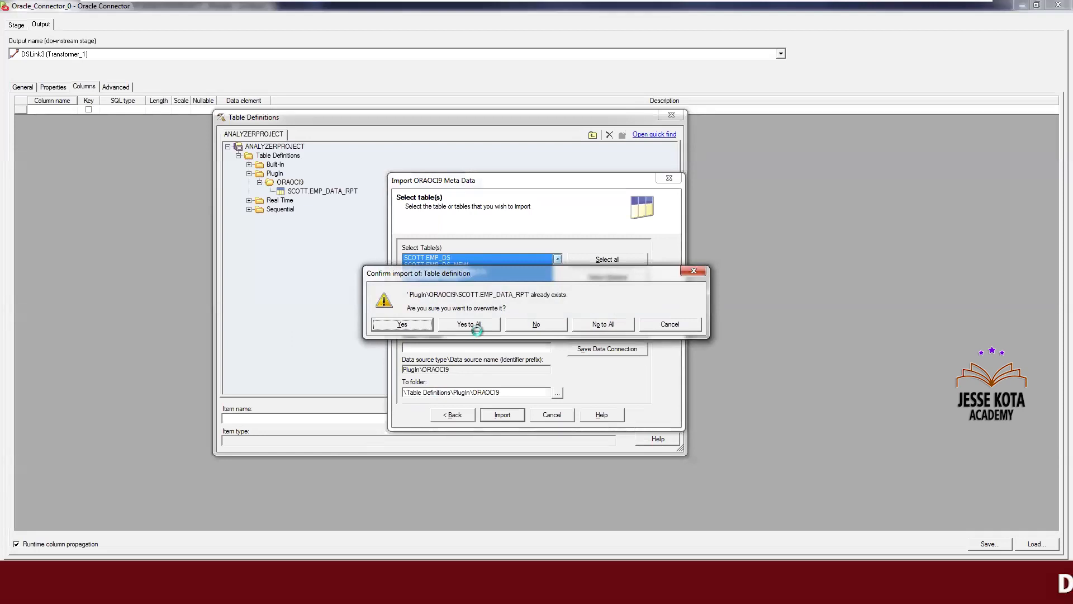
pyautogui.click(470, 325)
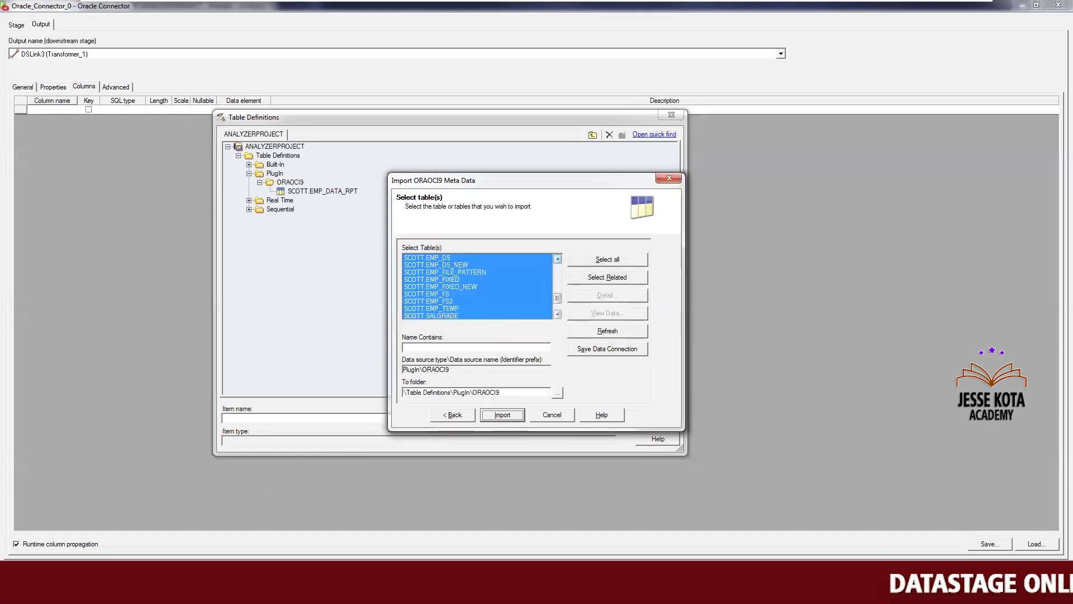
pyautogui.moveTo(292, 592)
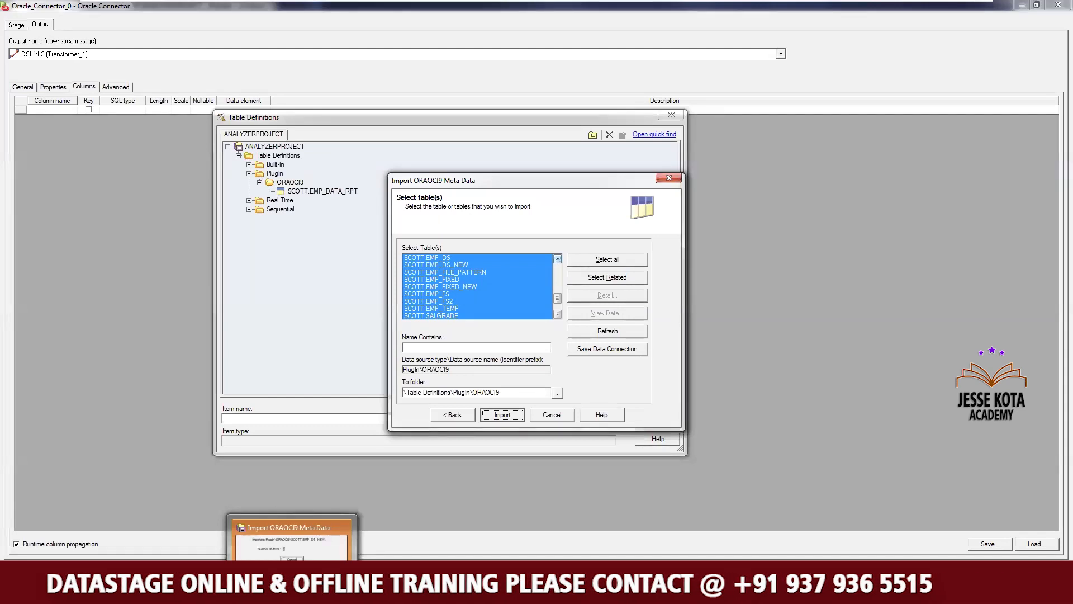
pyautogui.click(298, 522)
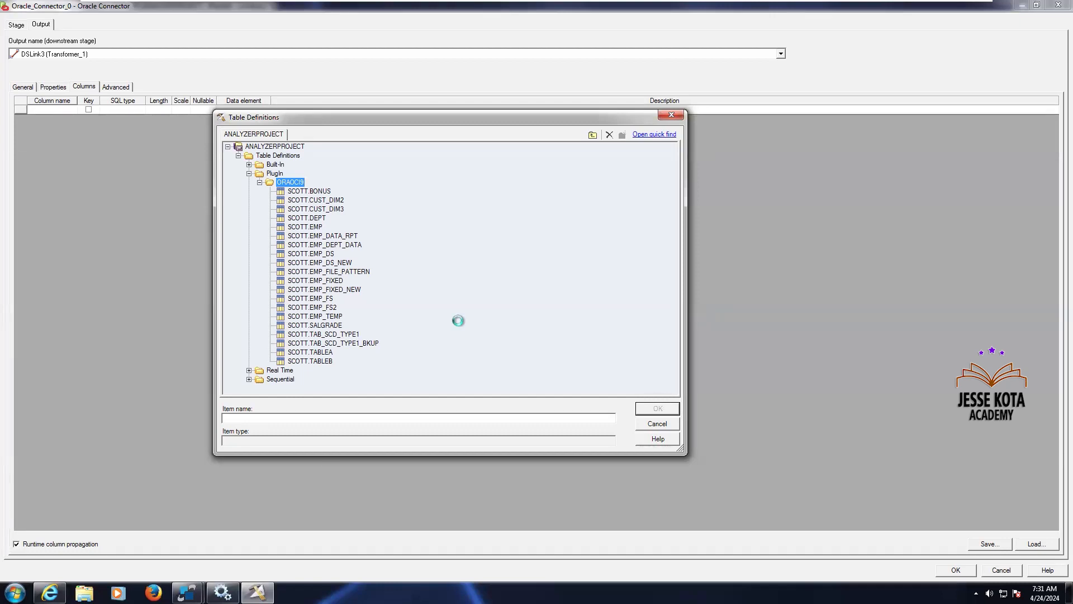
# Load all columns of the SCOTT.EMP_DATA_RPT definition onto the output link, keeping the original data types
pyautogui.click(340, 237)
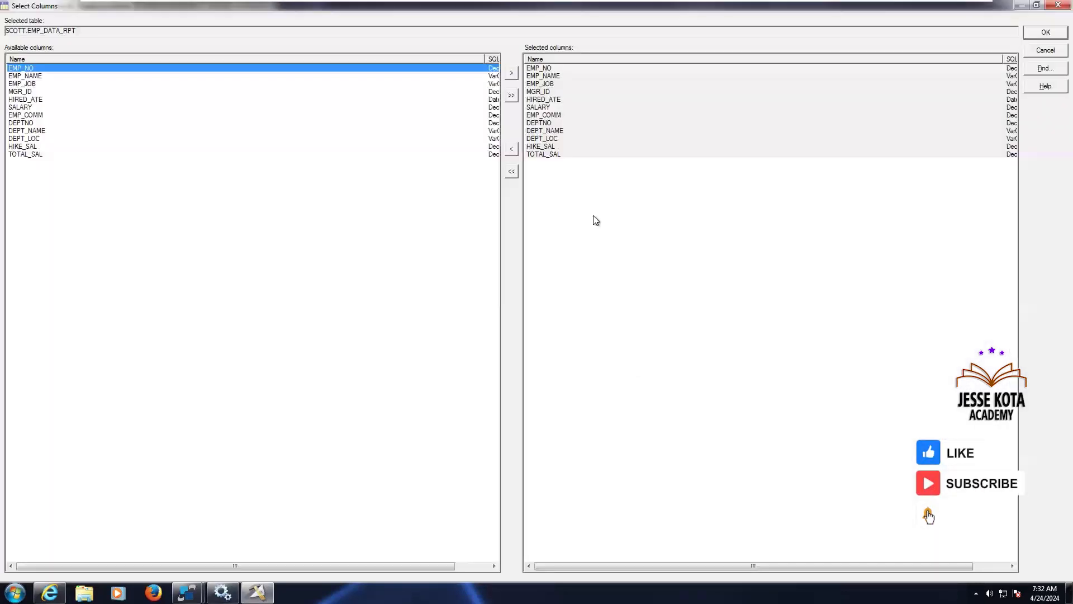
pyautogui.click(1041, 34)
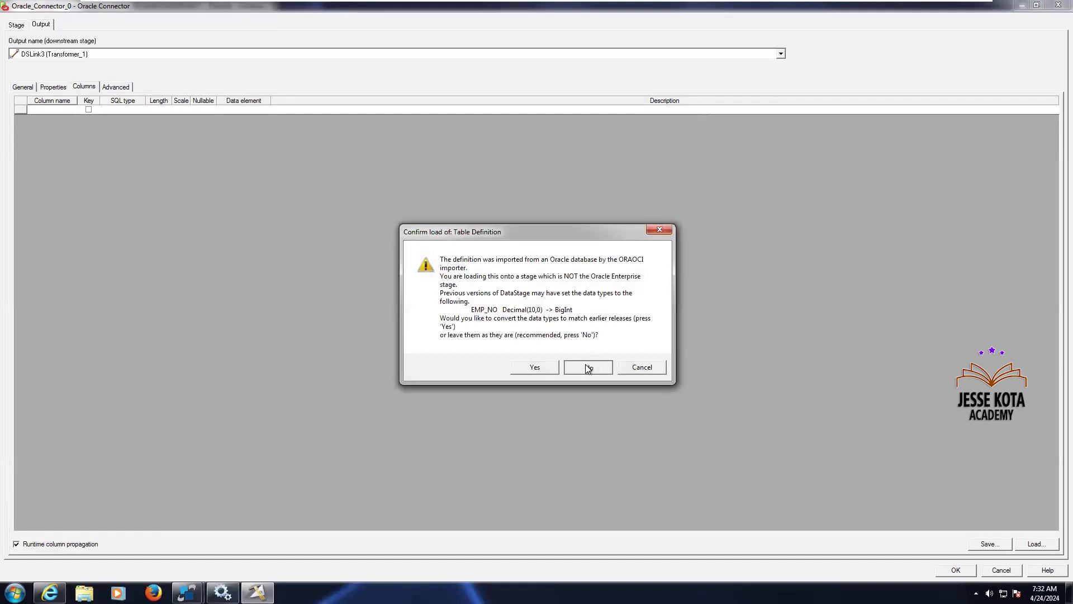
pyautogui.click(589, 368)
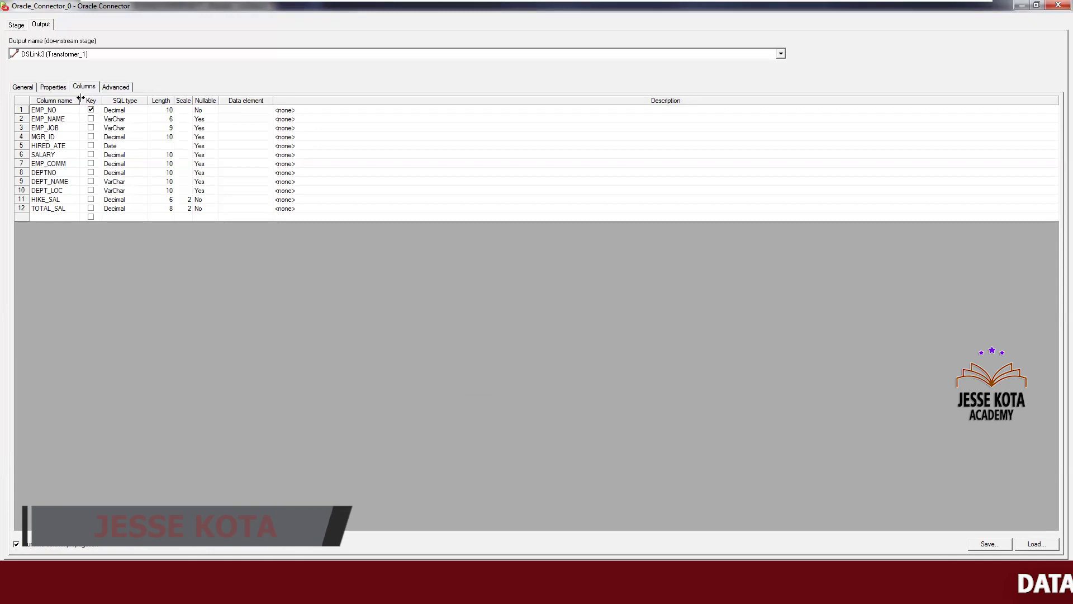
# Set the EMP_NO column's SQL type to Integer on the source output link
pyautogui.moveTo(80, 98); pyautogui.dragTo(110, 98)
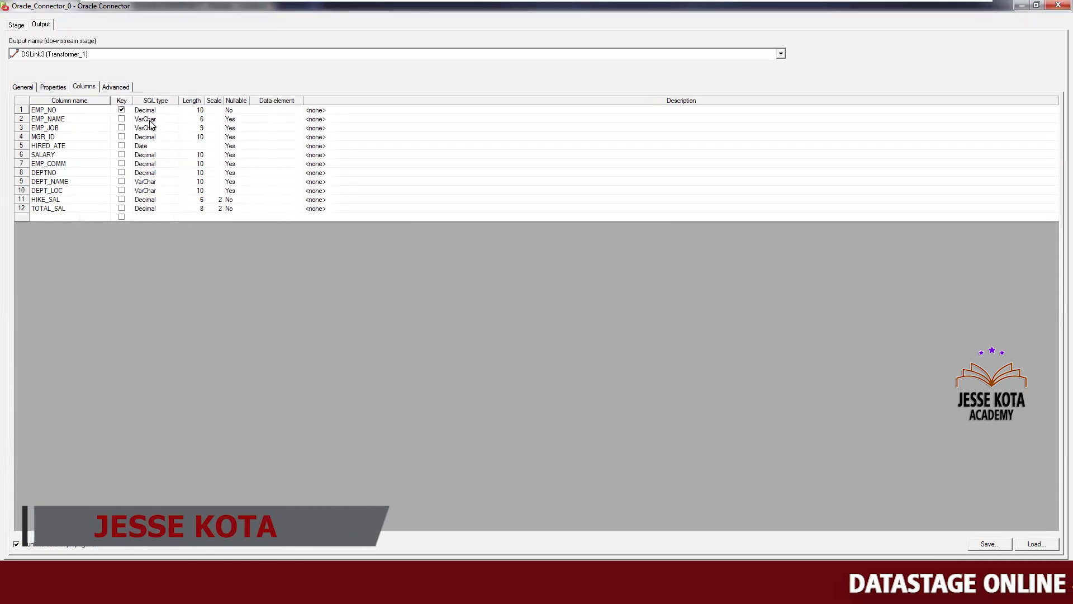
pyautogui.click(169, 110)
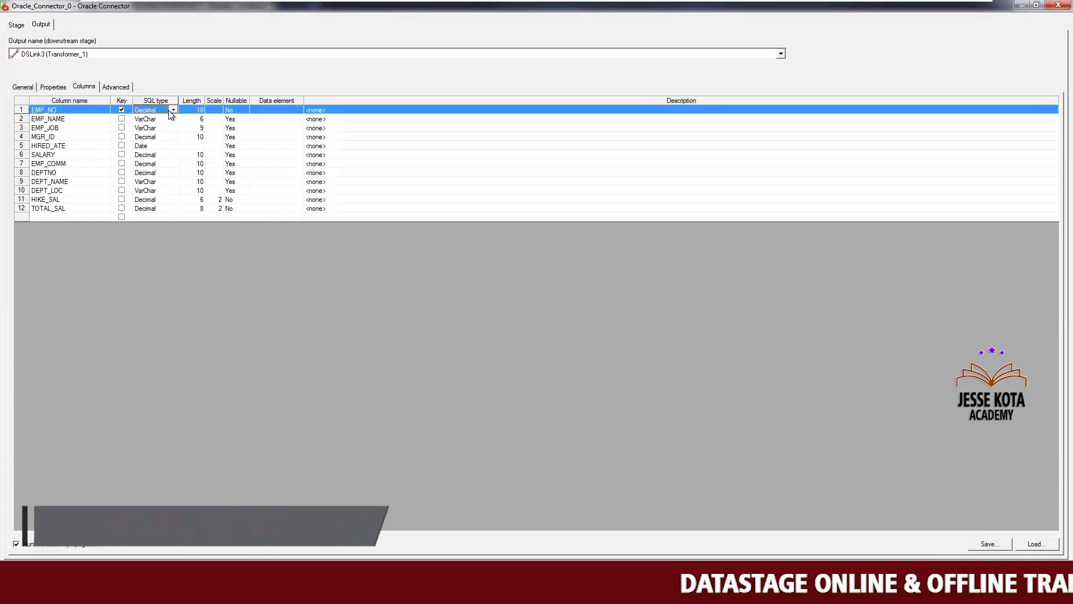
pyautogui.press('i')
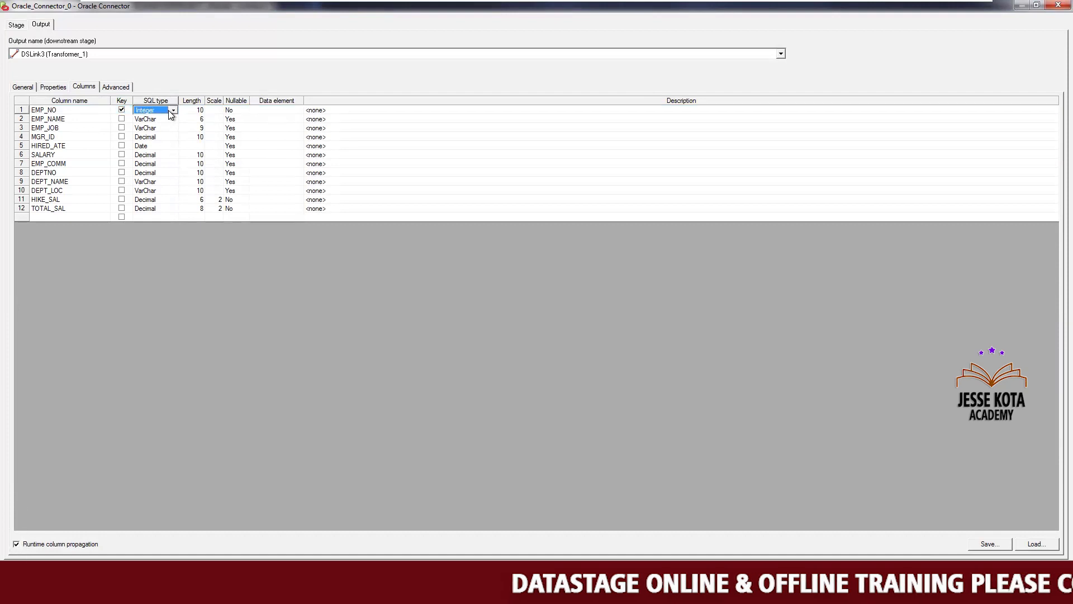
# Compare the column definitions against the EMP_DATA_RPT source data shown in SqlDbx
pyautogui.click(160, 157)
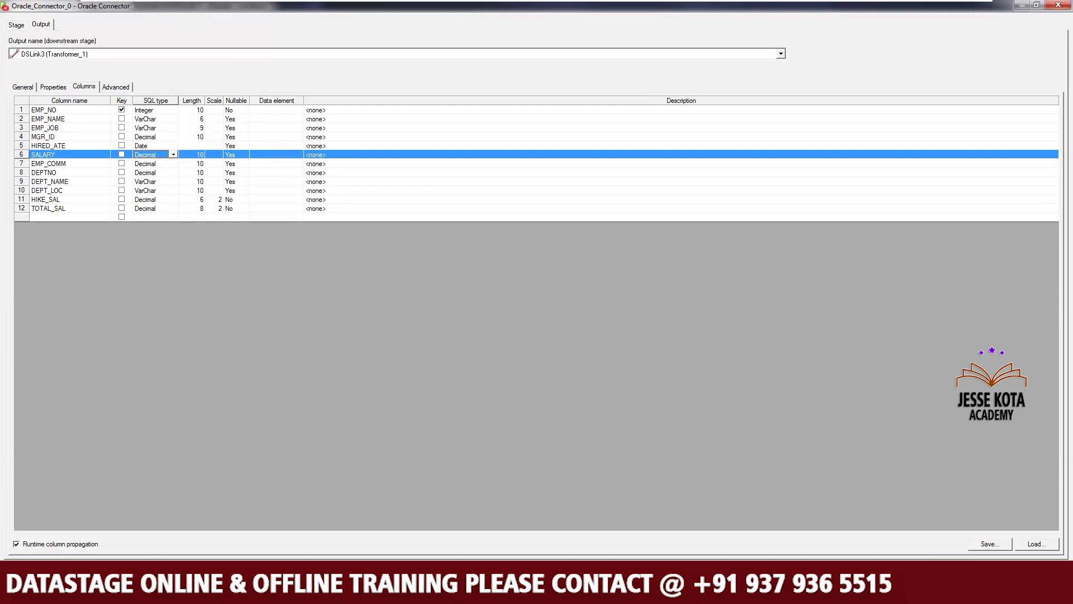
pyautogui.click(188, 591)
pyautogui.click(146, 532)
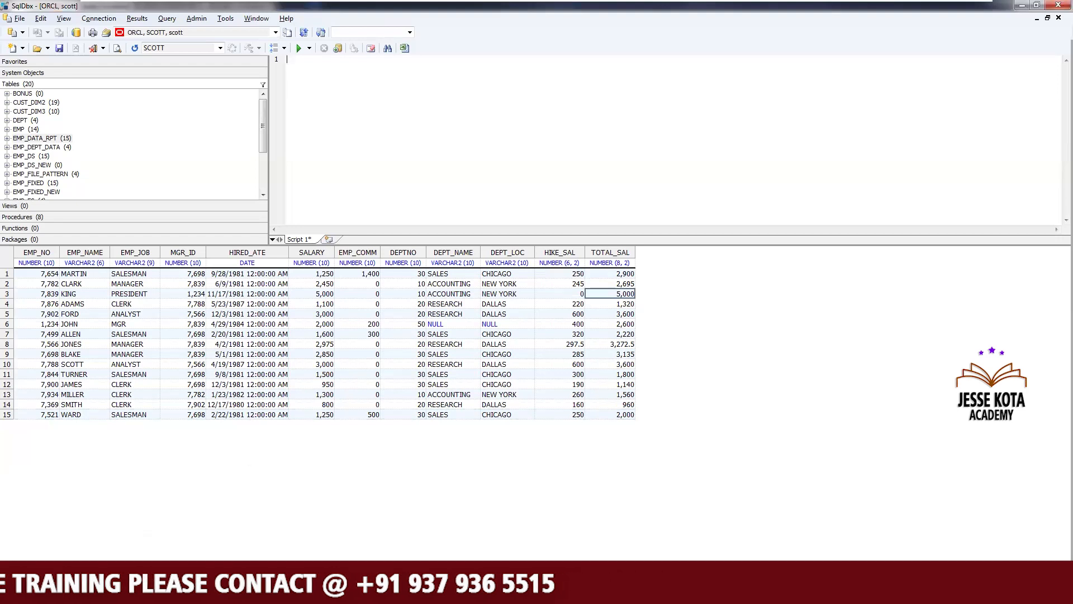
pyautogui.click(257, 592)
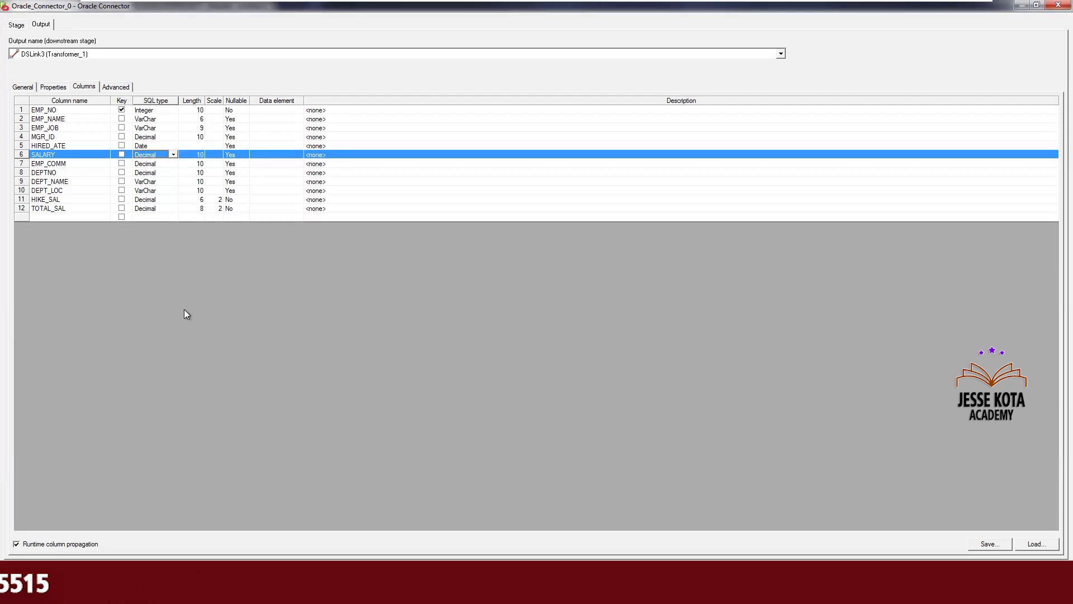
# Set the MGR_ID column's SQL type to Integer
pyautogui.click(190, 156)
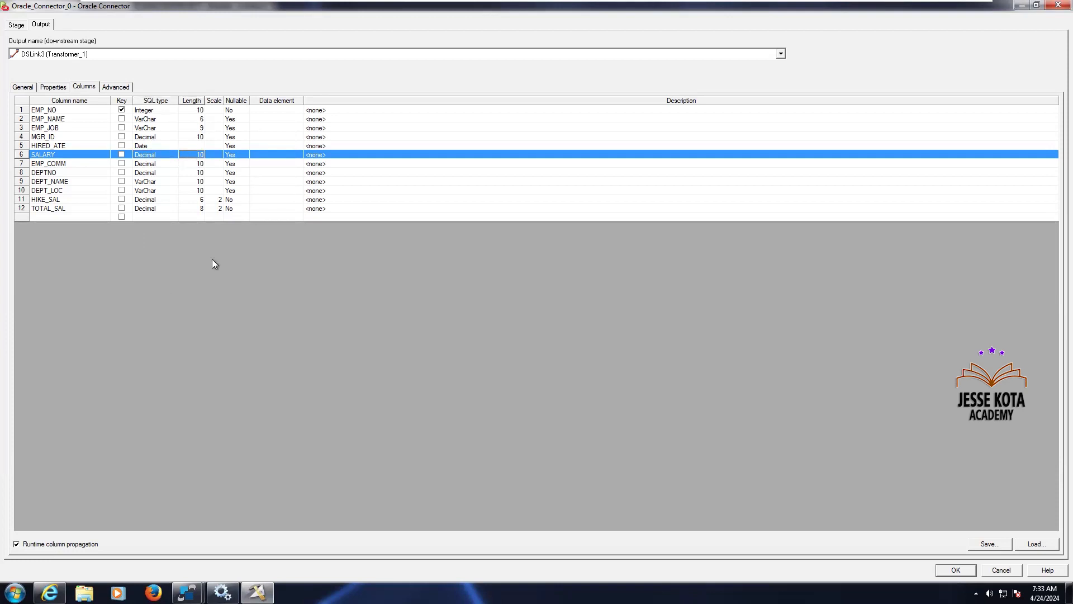
pyautogui.click(156, 166)
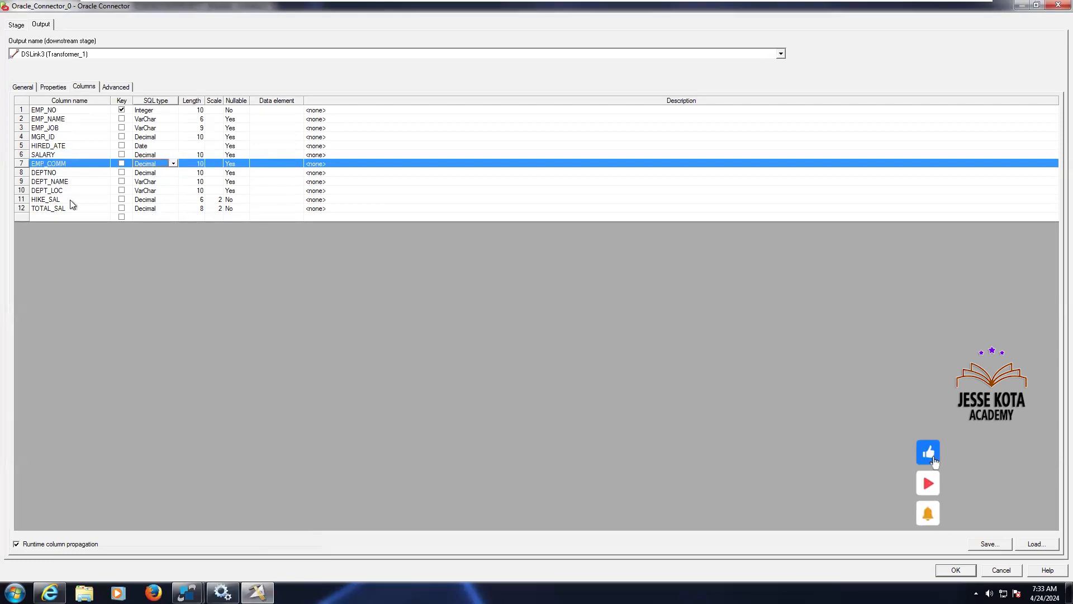
pyautogui.click(153, 139)
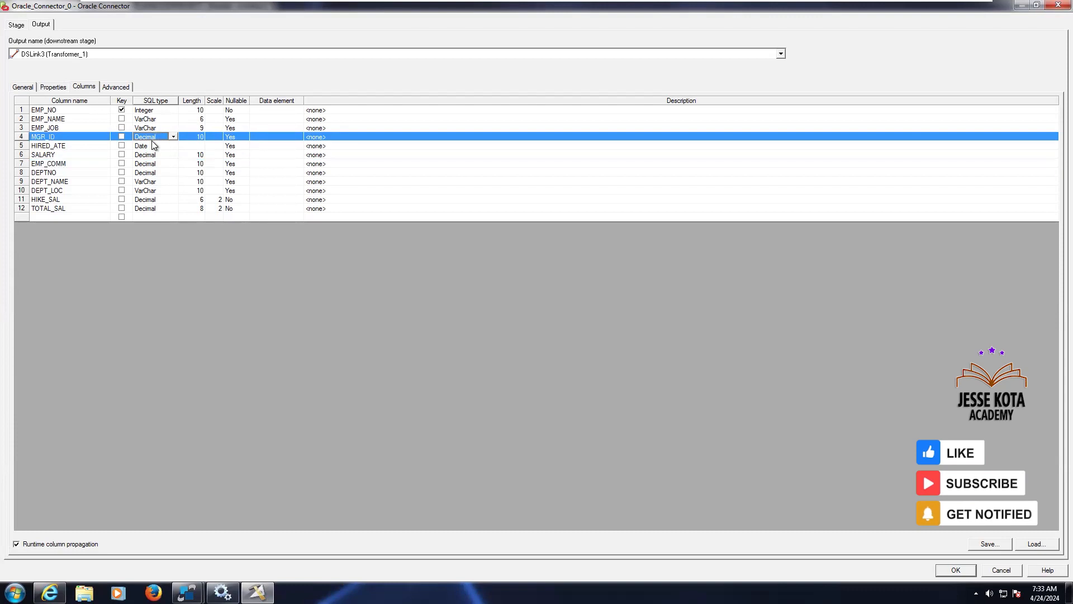
pyautogui.press('i')
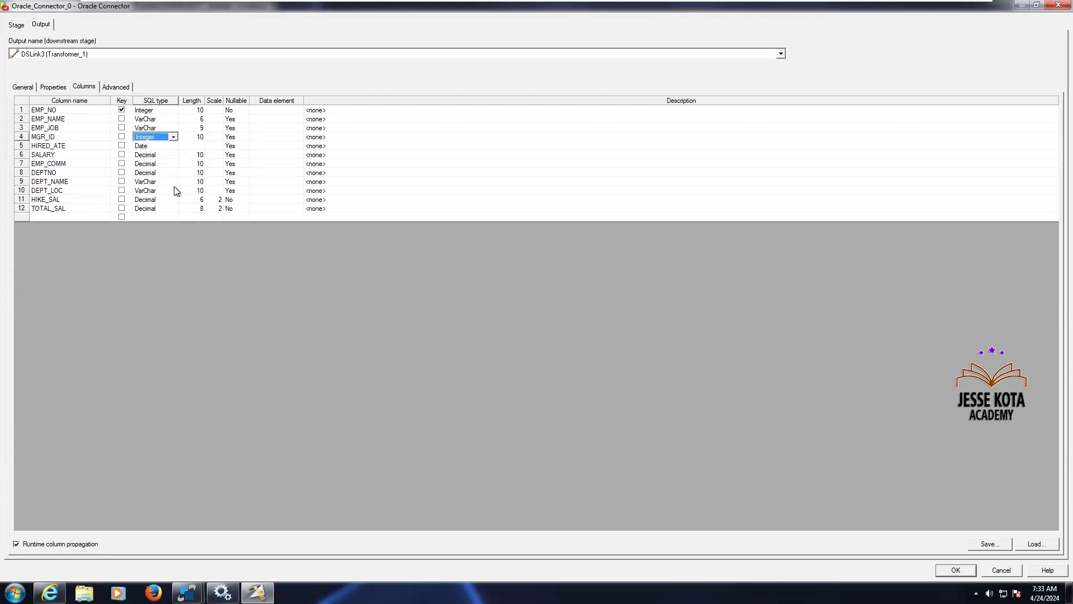
# Set the length of both EMP_NO and MGR_ID columns to 4
pyautogui.click(194, 110)
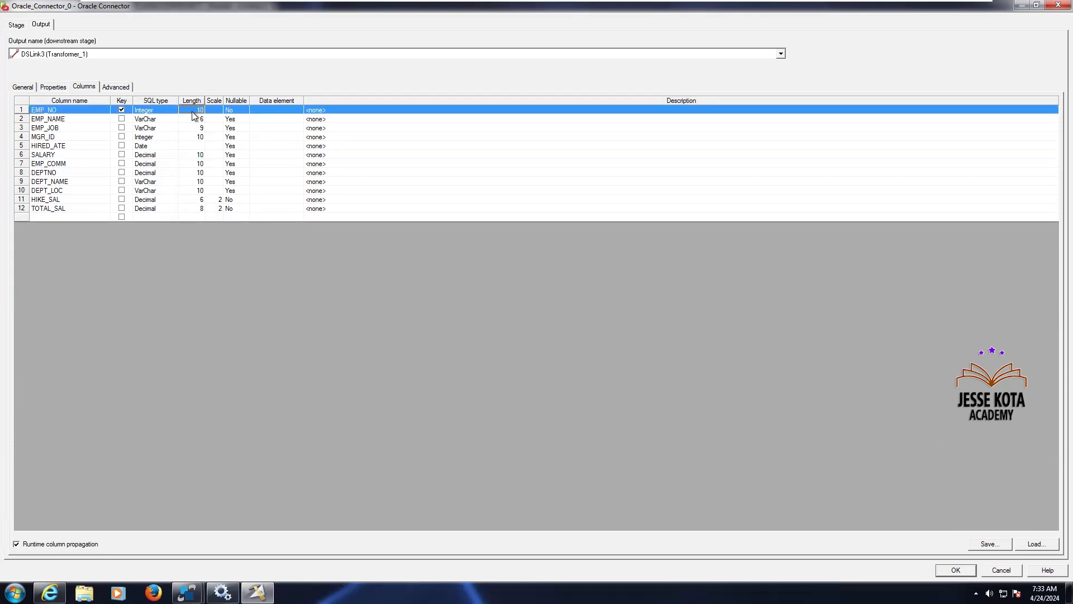
pyautogui.write('4')
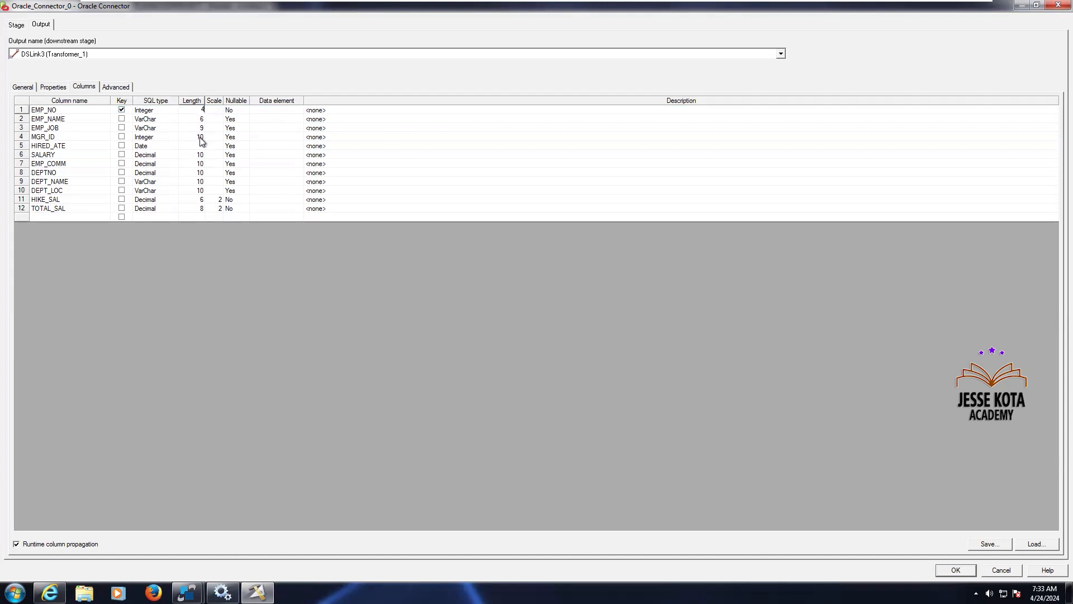
pyautogui.click(201, 139)
pyautogui.click(201, 139)
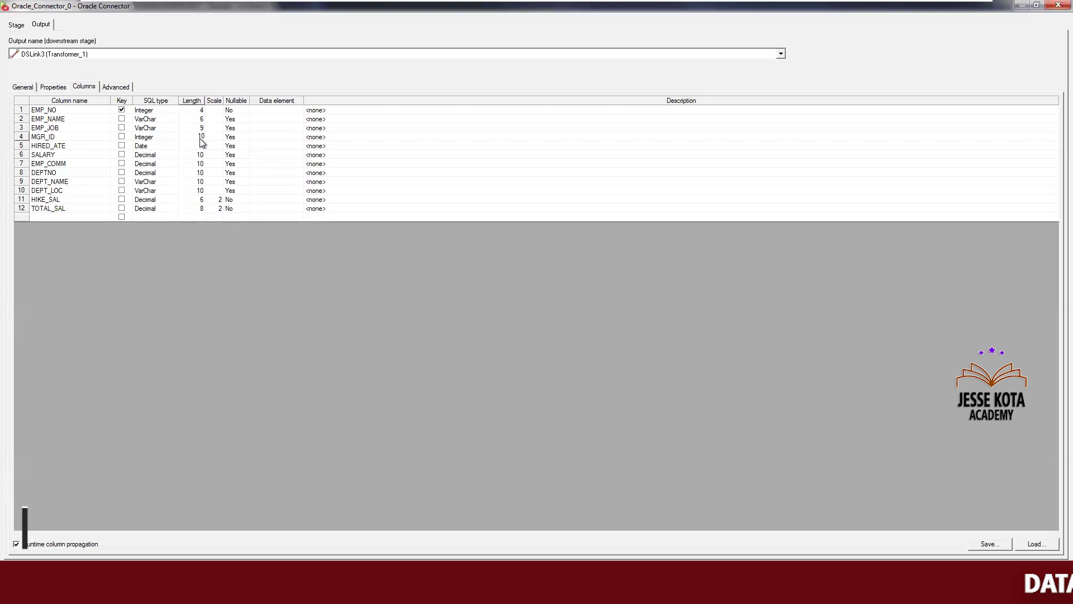
pyautogui.write('4')
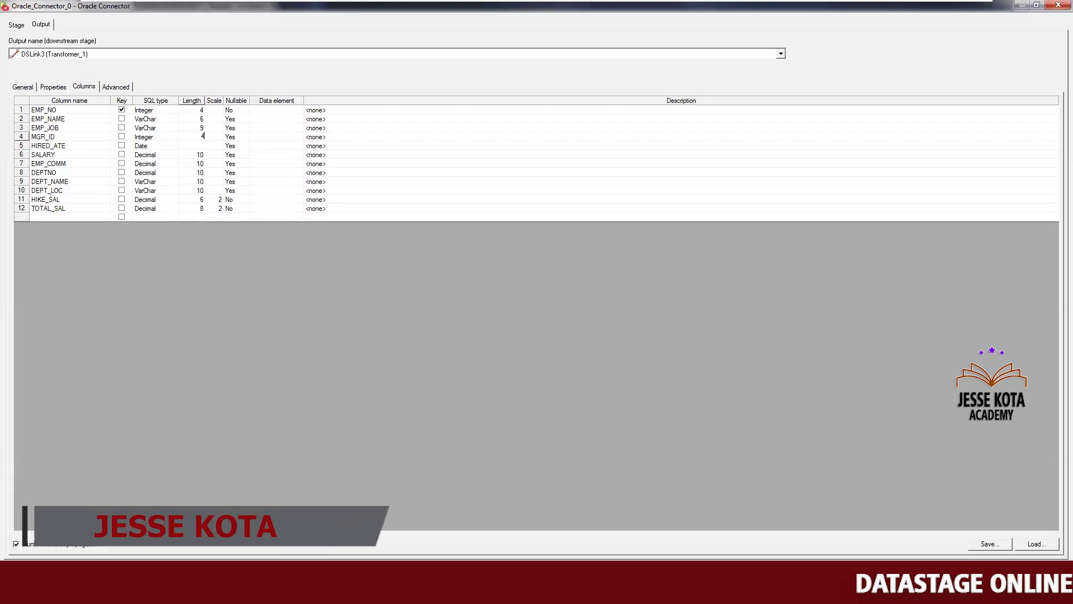
# Change DEPTNO to Integer with length 2 and close the source connector properties
pyautogui.click(158, 200)
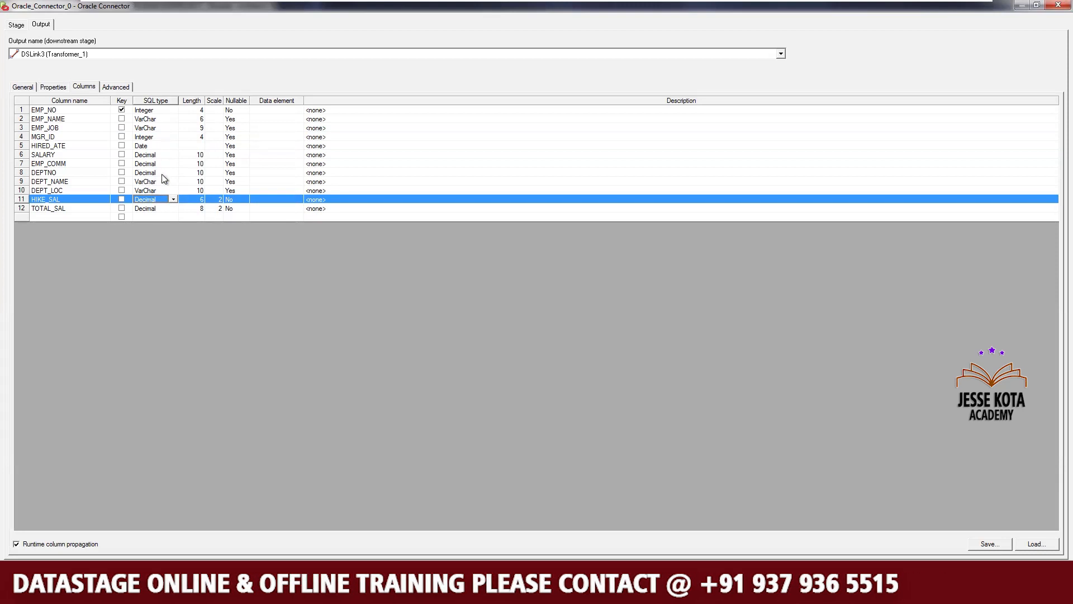
pyautogui.click(162, 174)
pyautogui.press('i')
pyautogui.press('Tab')
pyautogui.write('2')
pyautogui.press('Tab')
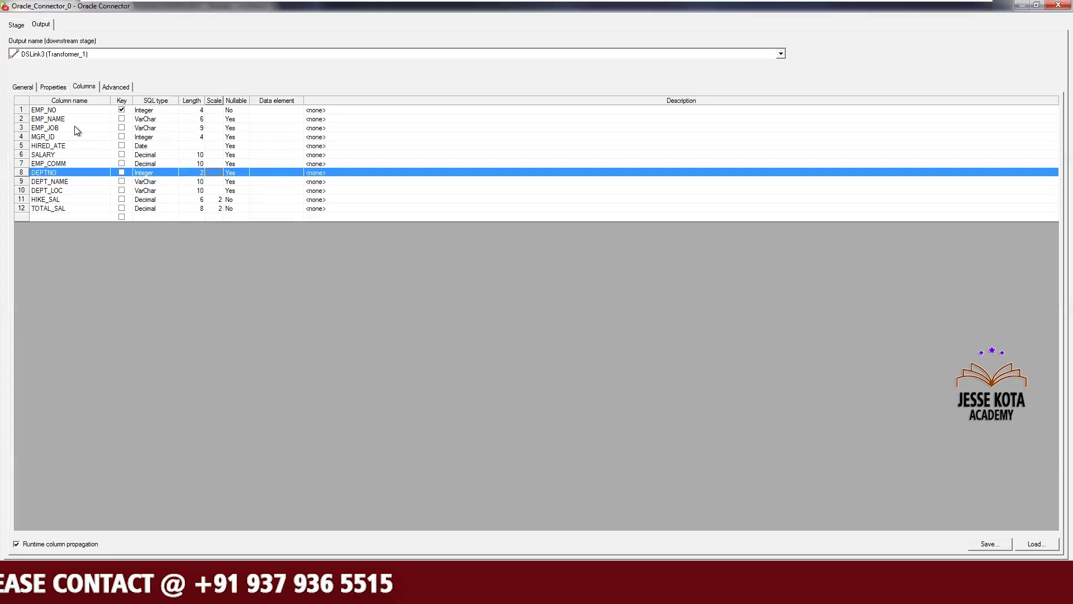
pyautogui.click(64, 89)
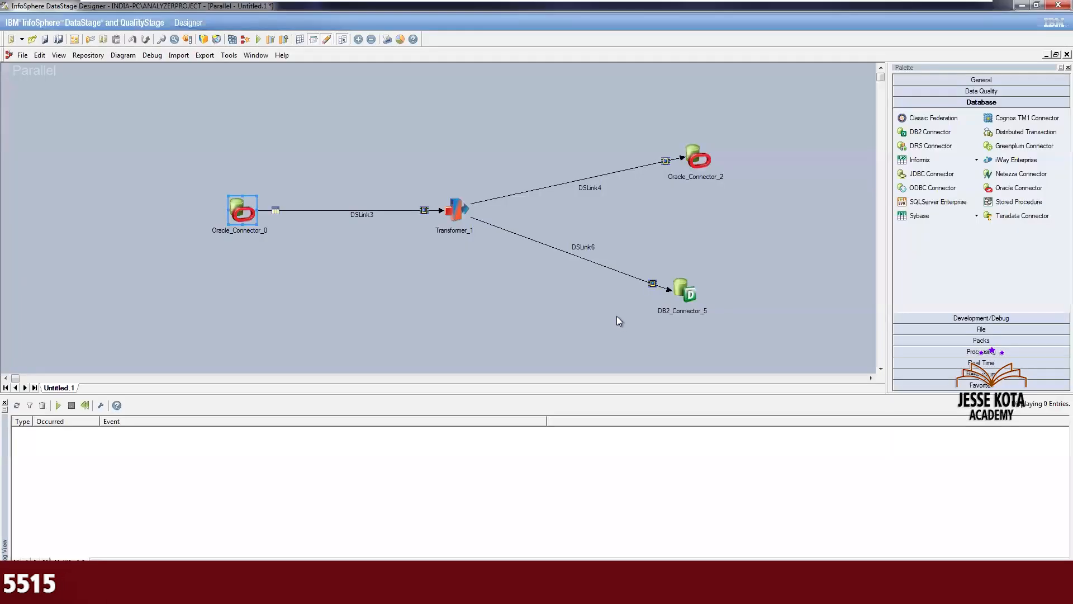
pyautogui.click(494, 291)
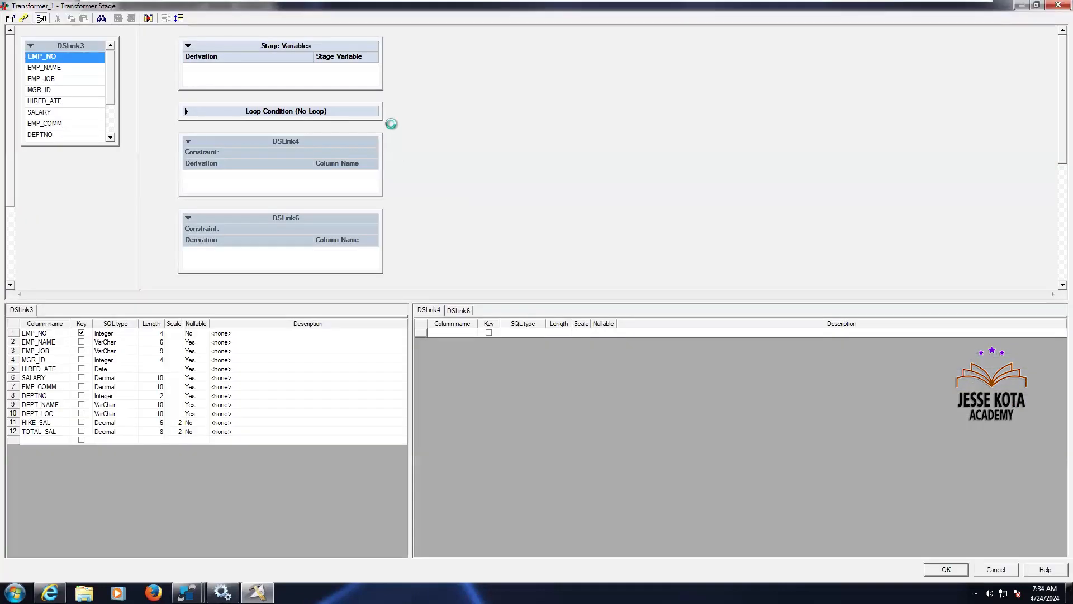
pyautogui.moveTo(377, 86); pyautogui.dragTo(411, 109)
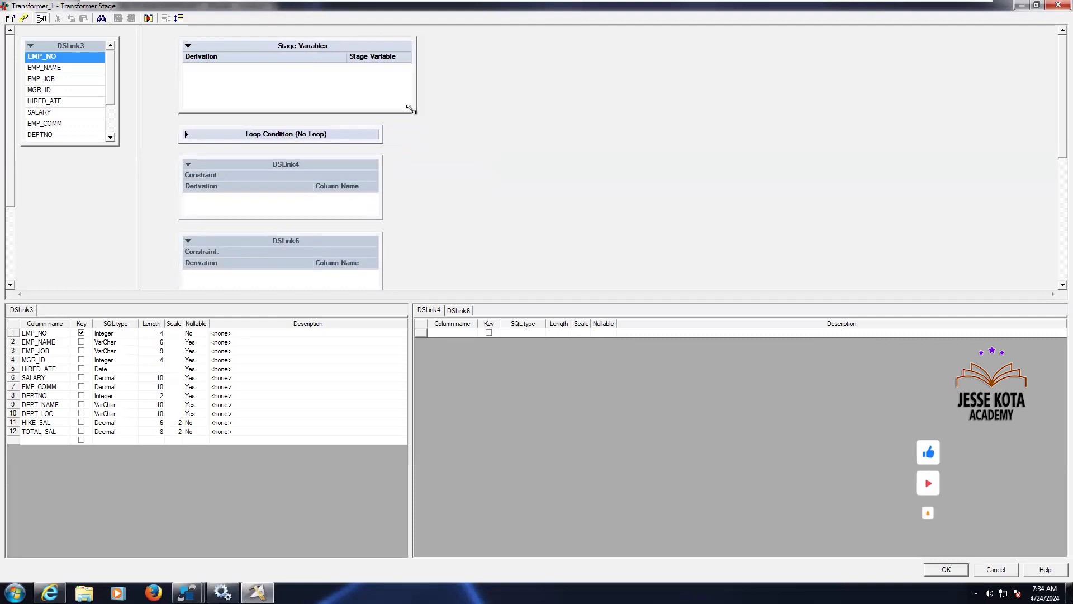
pyautogui.click(378, 176)
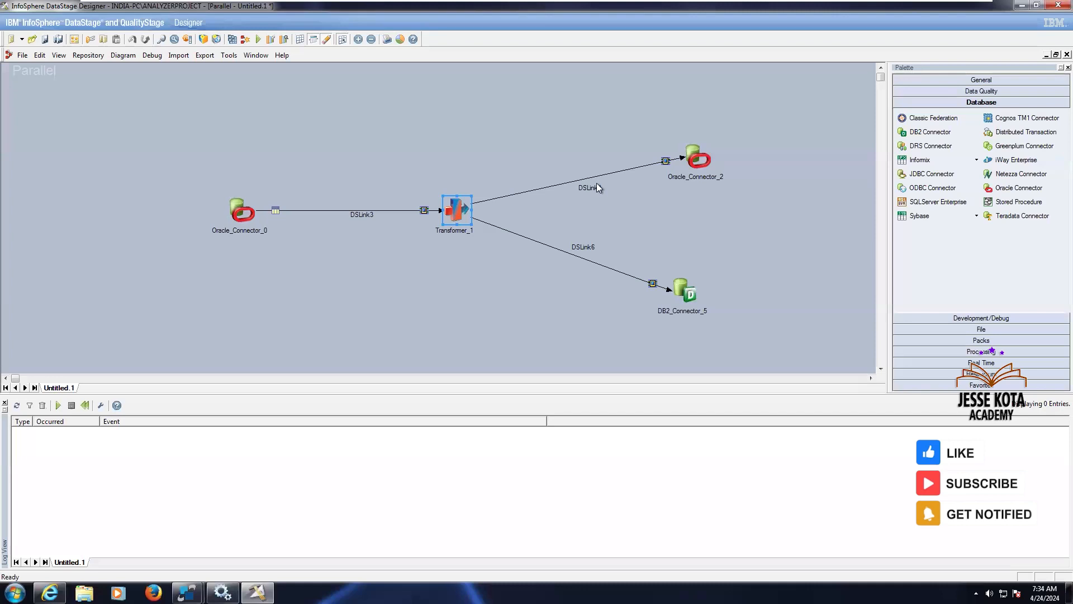
# Rename the Transformer-to-Oracle link DSLink4 as Oracle_TAB
pyautogui.rightClick(595, 186)
pyautogui.click(607, 194)
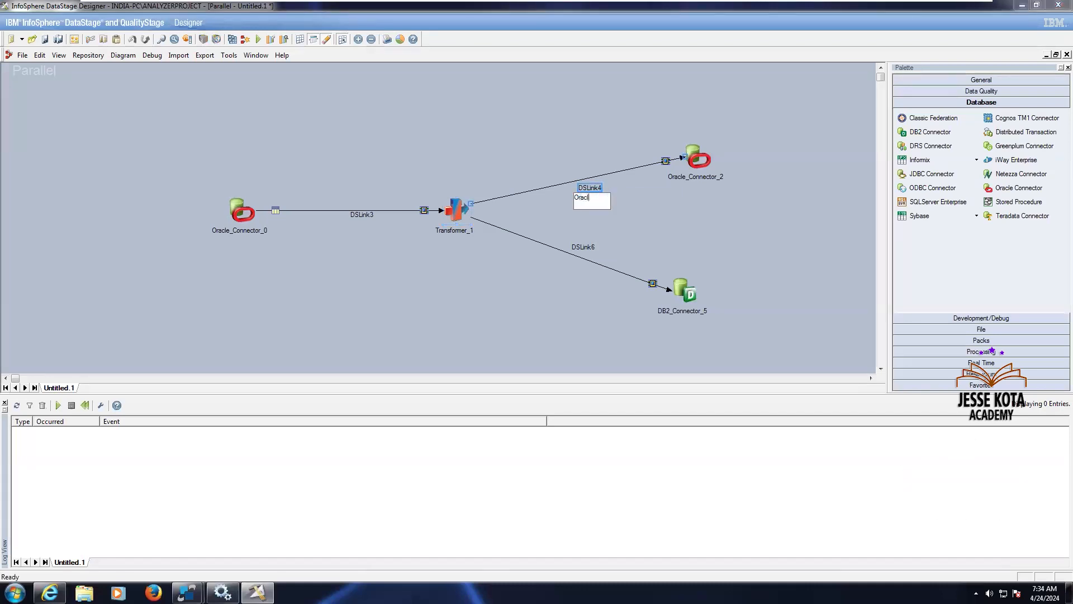
pyautogui.write('Oracle_TAB')
# Rename the Transformer-to-DB2 link DSLink6 as DB2_TAB
pyautogui.click(582, 247)
pyautogui.rightClick(583, 247)
pyautogui.click(598, 253)
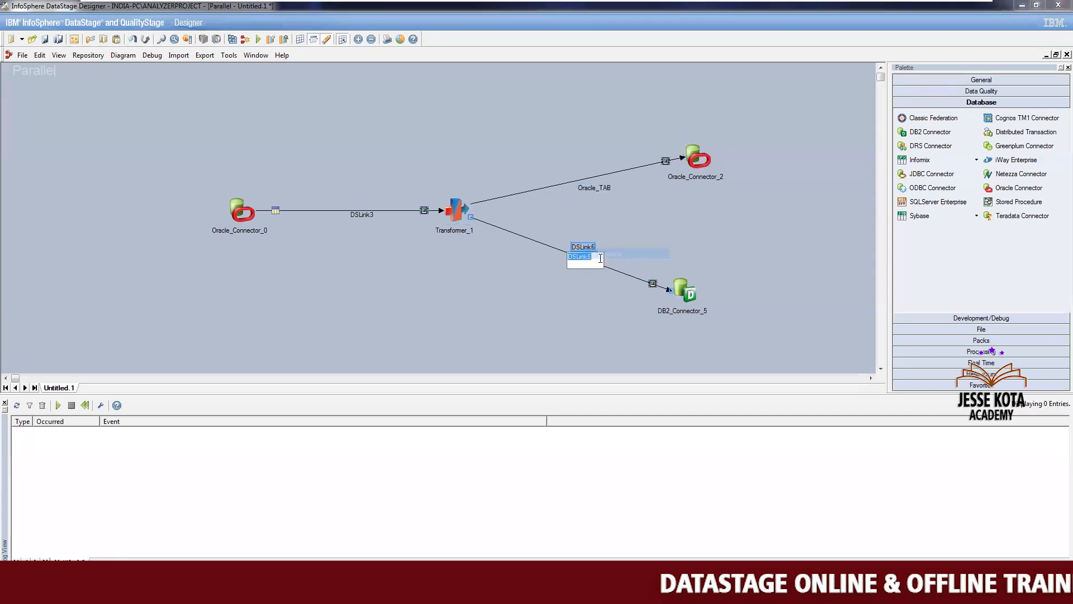
pyautogui.write('DB2')
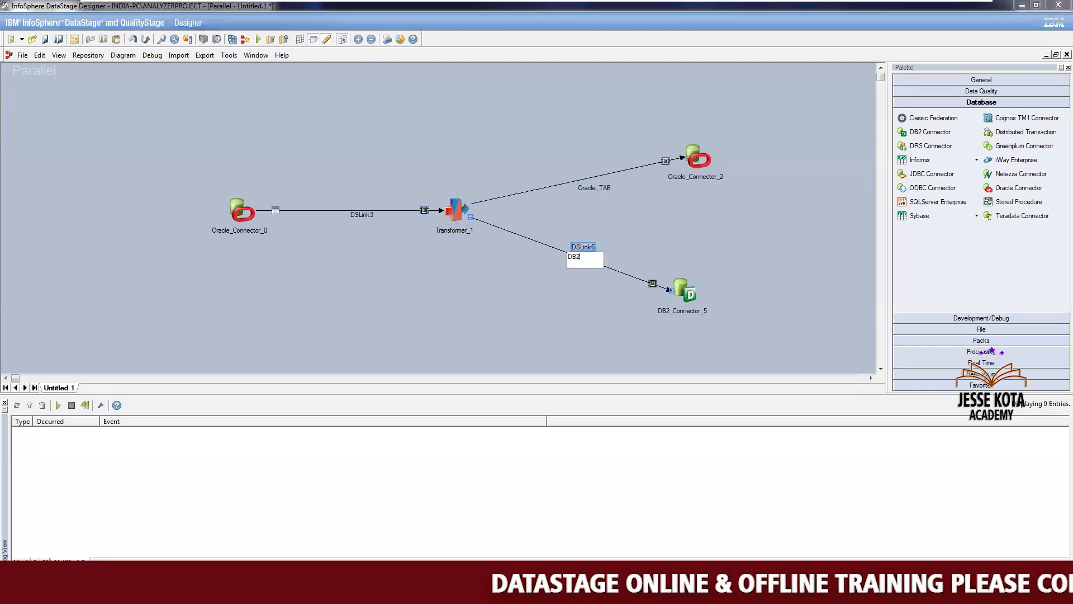
pyautogui.write('_Tab')
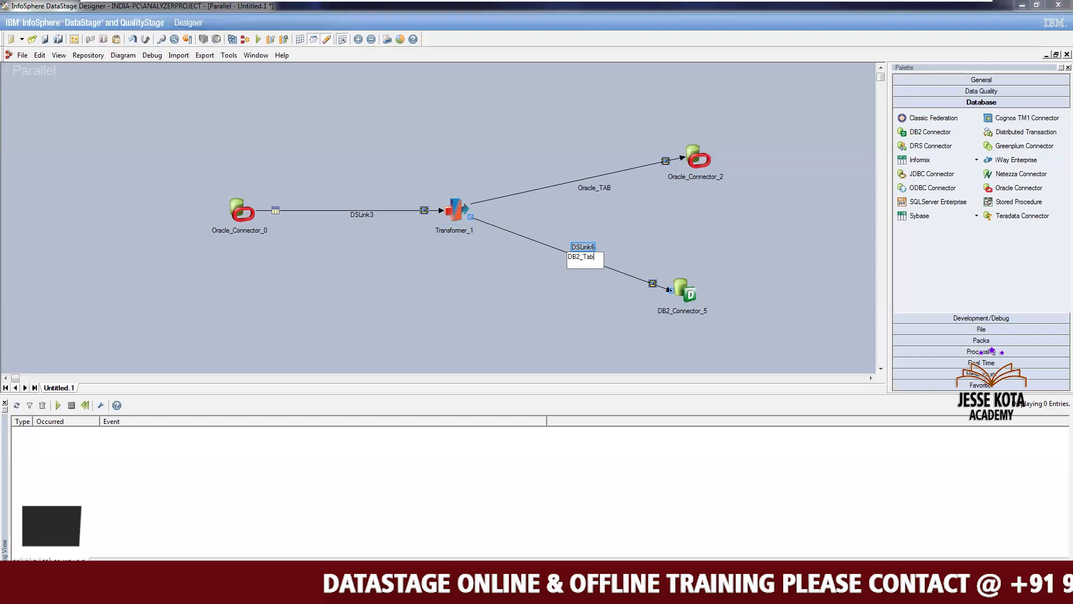
pyautogui.press('BackSpace')
pyautogui.press('BackSpace')
pyautogui.write('AB')
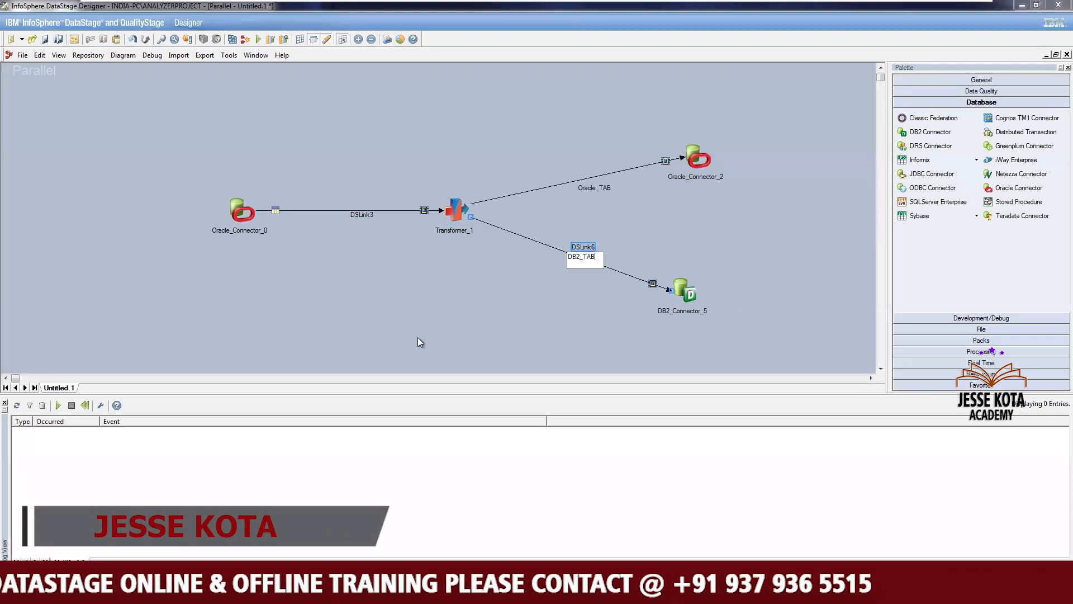
pyautogui.click(468, 303)
# Open the Transformer and map all DSLink3 input columns to both the Oracle_TAB and DB2_TAB output links
pyautogui.doubleClick(453, 214)
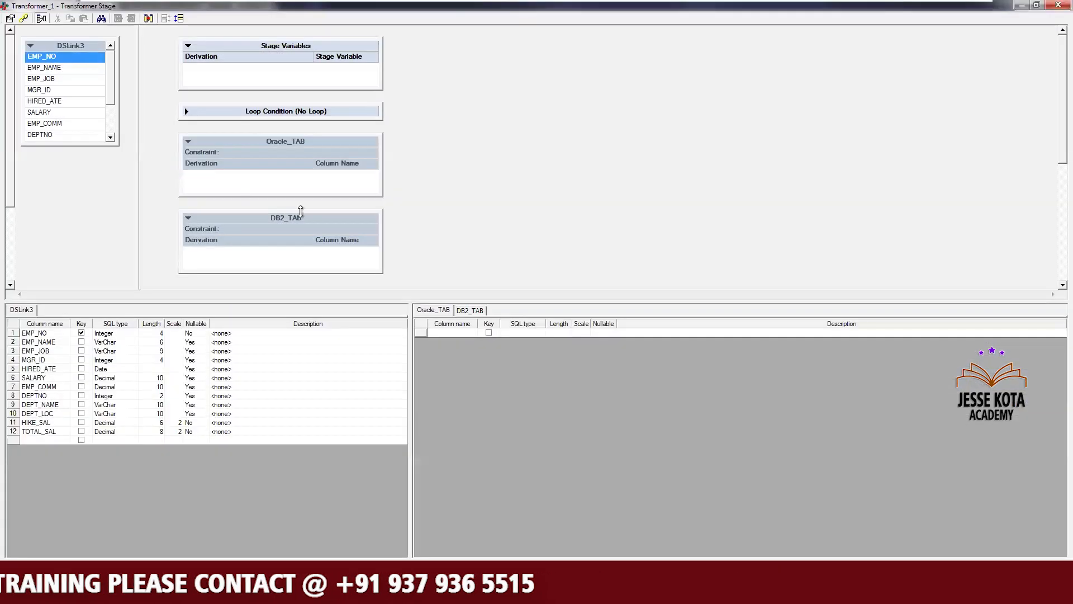
pyautogui.click(86, 123)
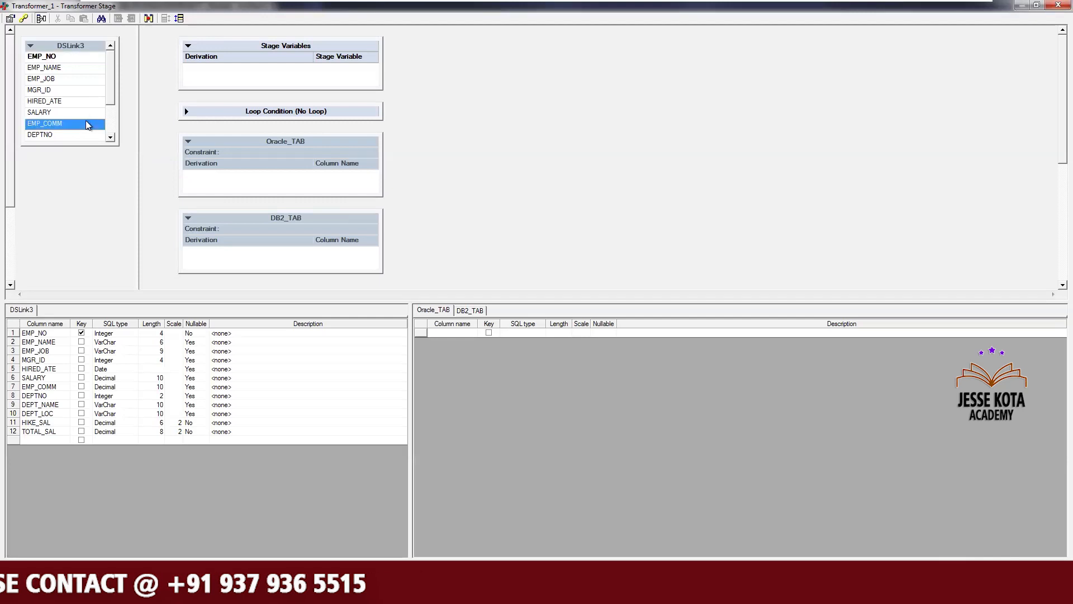
pyautogui.hotkey('ctrl', 'a')
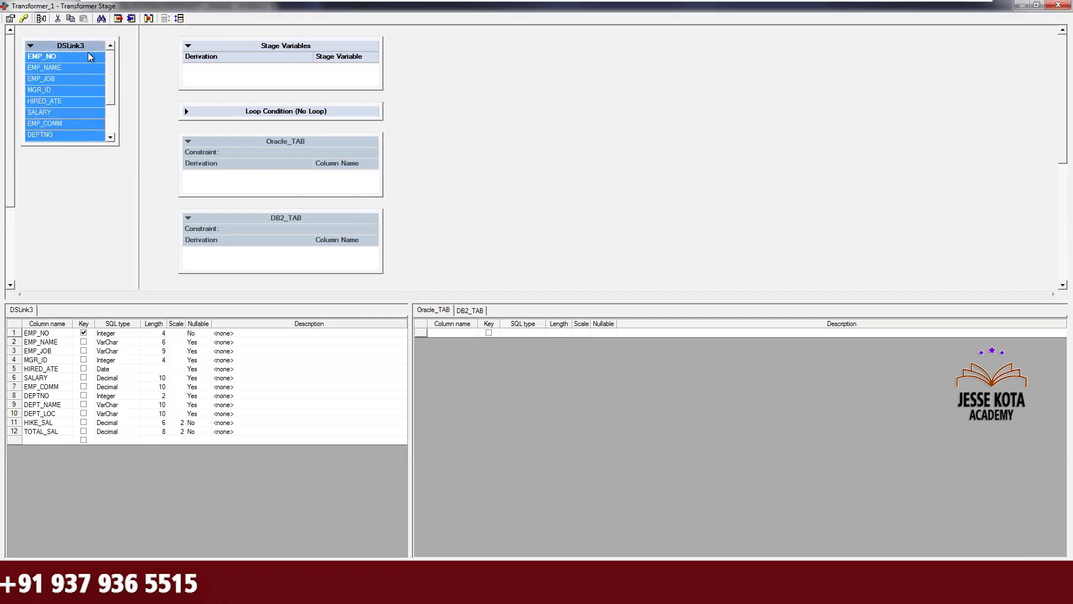
pyautogui.moveTo(207, 181); pyautogui.dragTo(208, 182)
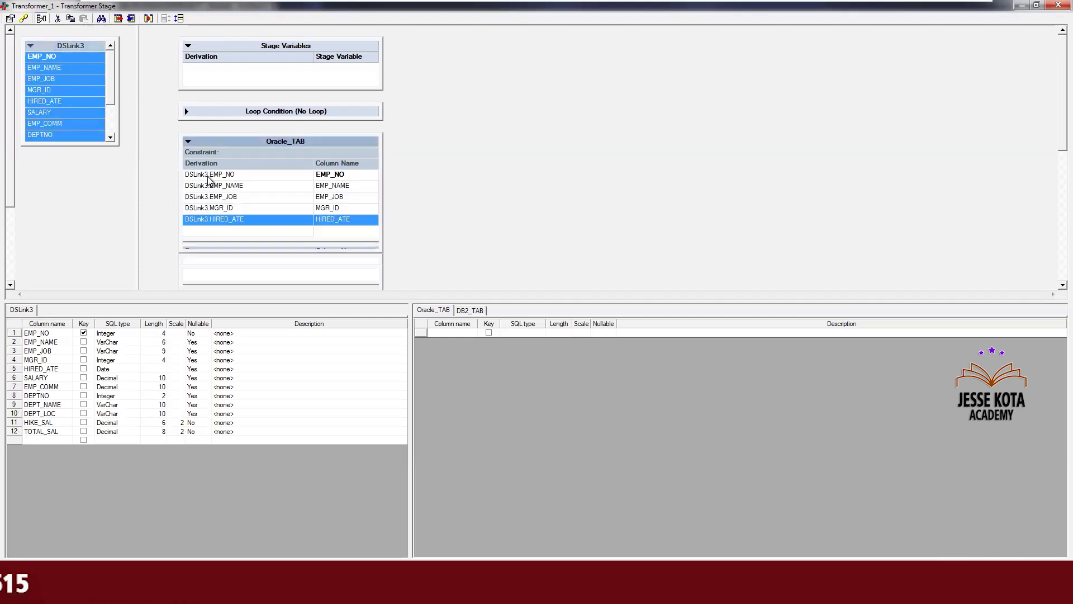
pyautogui.click(472, 313)
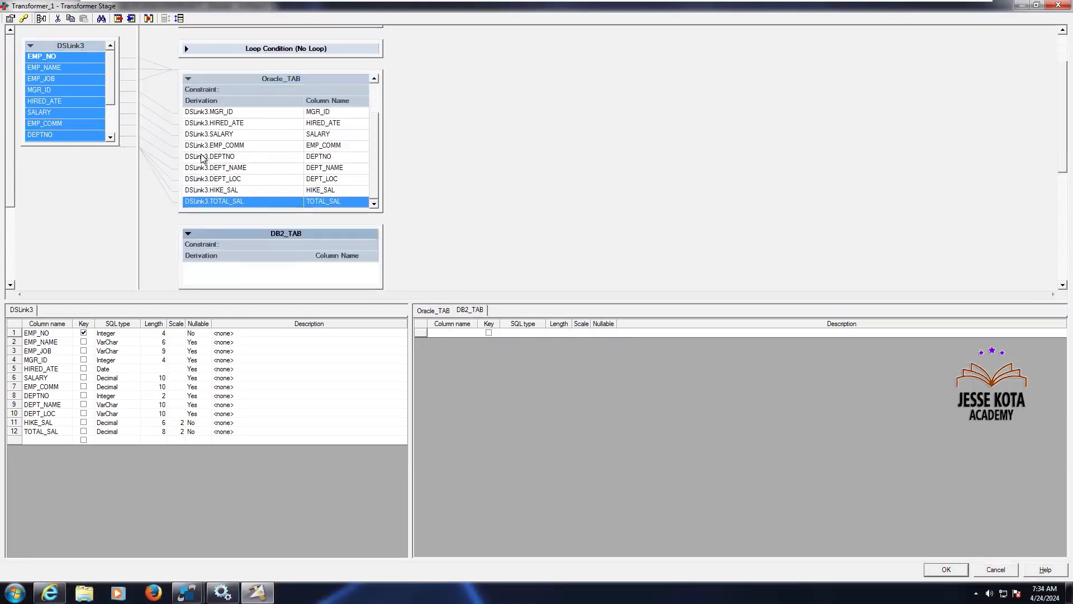
pyautogui.moveTo(83, 47); pyautogui.dragTo(220, 276)
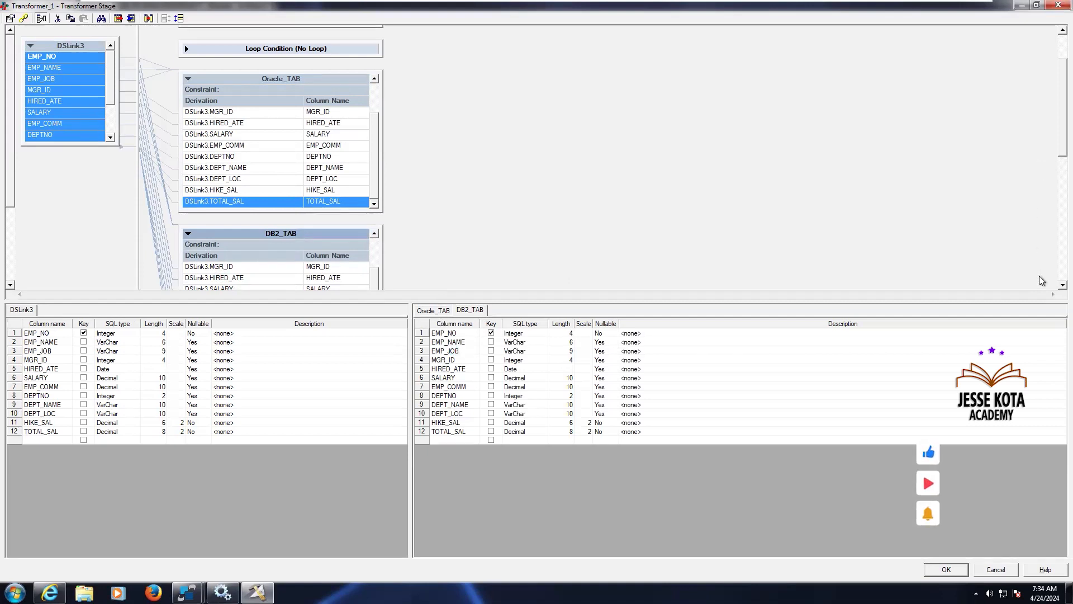
# Enlarge the Oracle_TAB and DB2_TAB derivation boxes to review the column mappings
pyautogui.scroll(-3, 1042, 279)
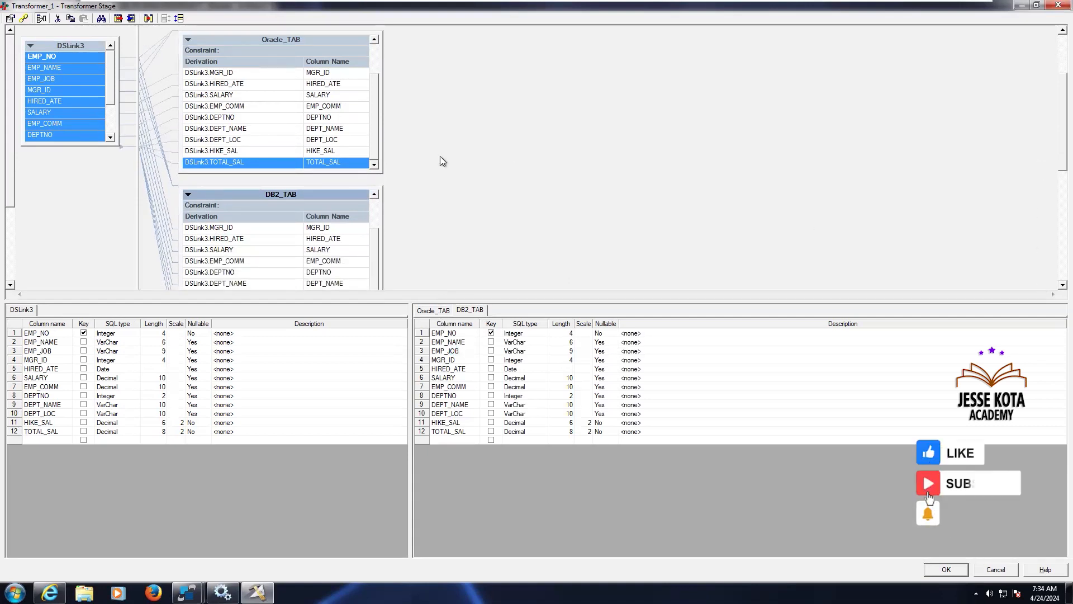
pyautogui.moveTo(383, 133); pyautogui.dragTo(553, 156)
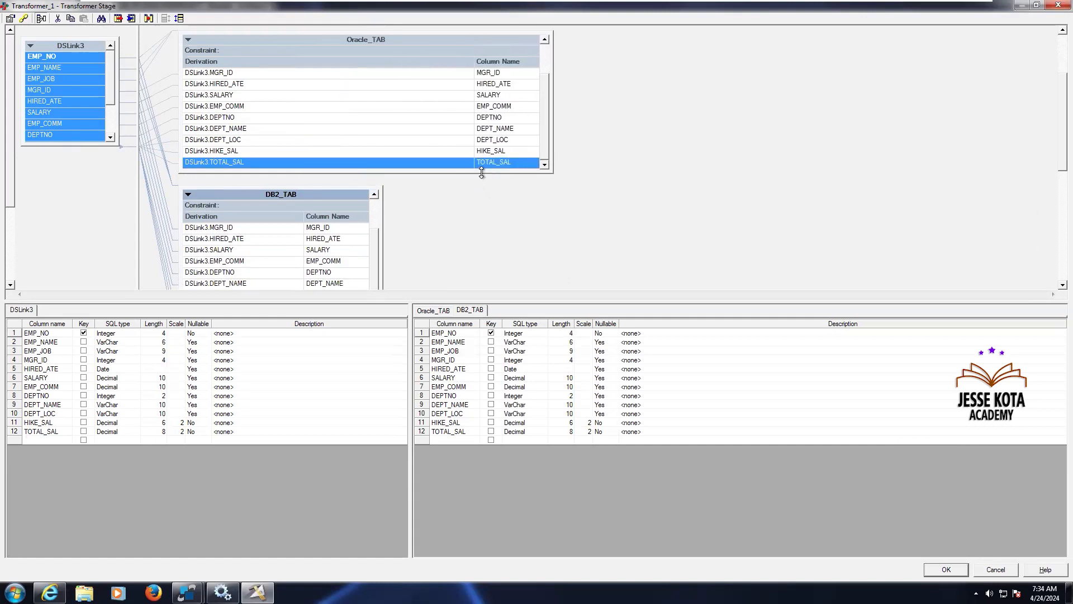
pyautogui.moveTo(481, 174); pyautogui.dragTo(482, 216)
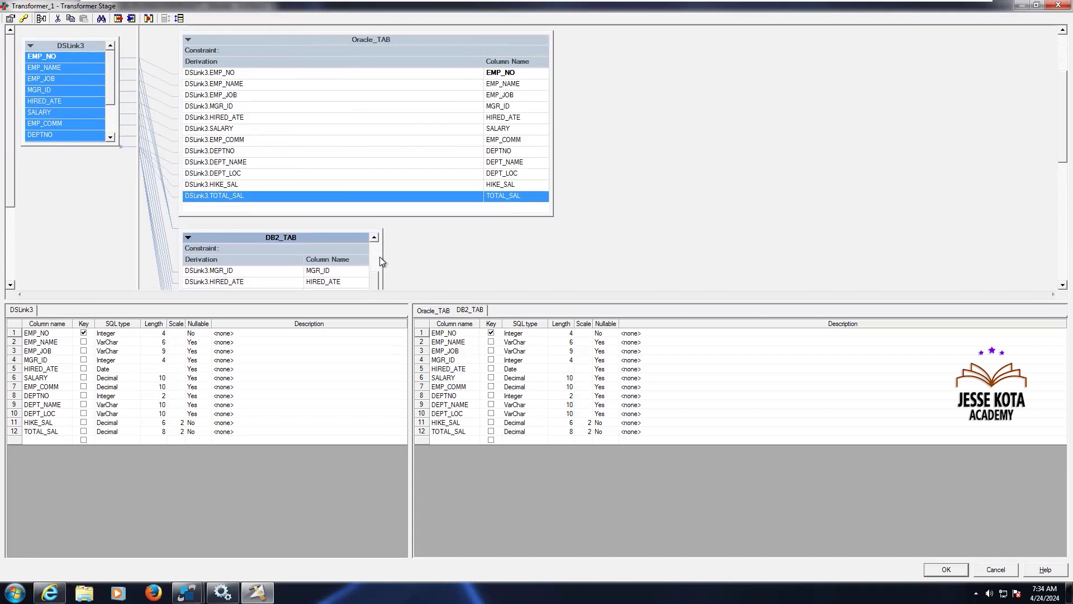
pyautogui.moveTo(380, 258); pyautogui.dragTo(572, 245)
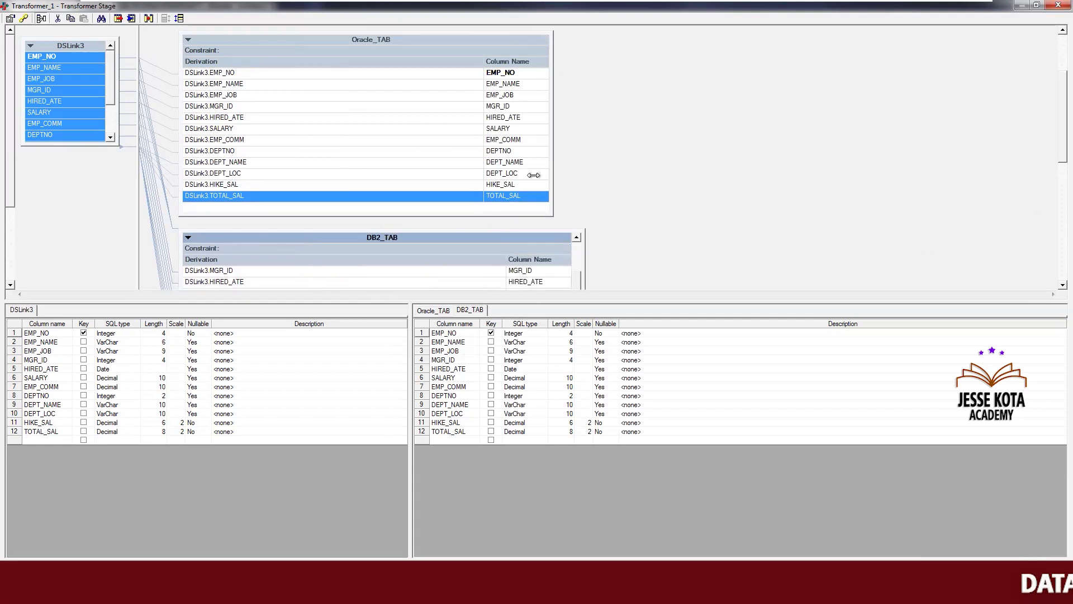
pyautogui.click(504, 118)
pyautogui.click(505, 72)
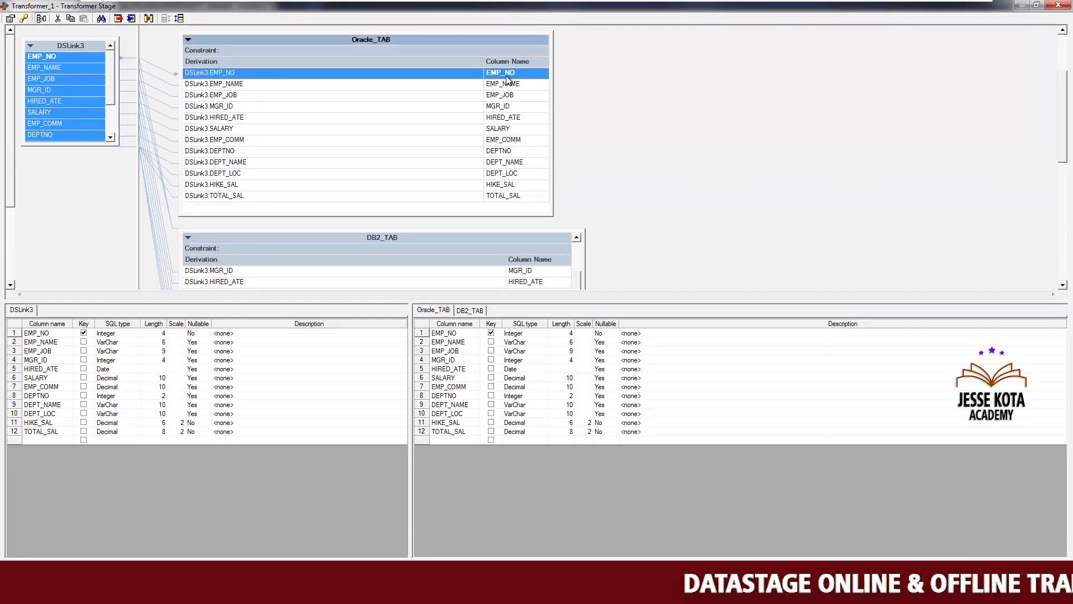
# Review each Oracle_TAB derivation row against the DSLink3 input column list
pyautogui.click(514, 119)
pyautogui.click(514, 127)
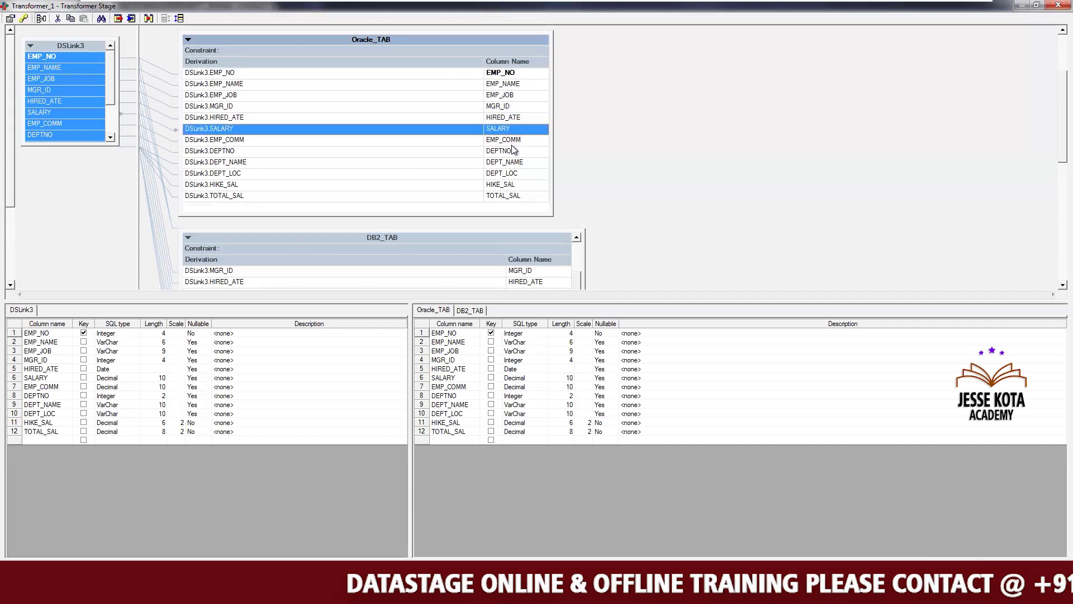
pyautogui.click(515, 140)
pyautogui.click(514, 162)
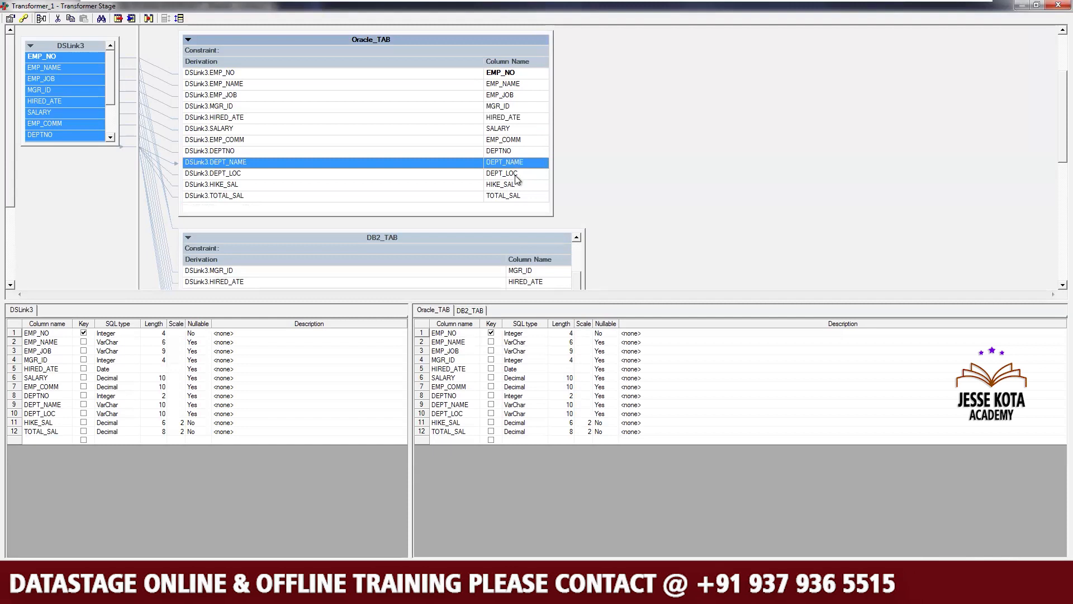
pyautogui.click(514, 174)
pyautogui.click(513, 184)
pyautogui.click(515, 197)
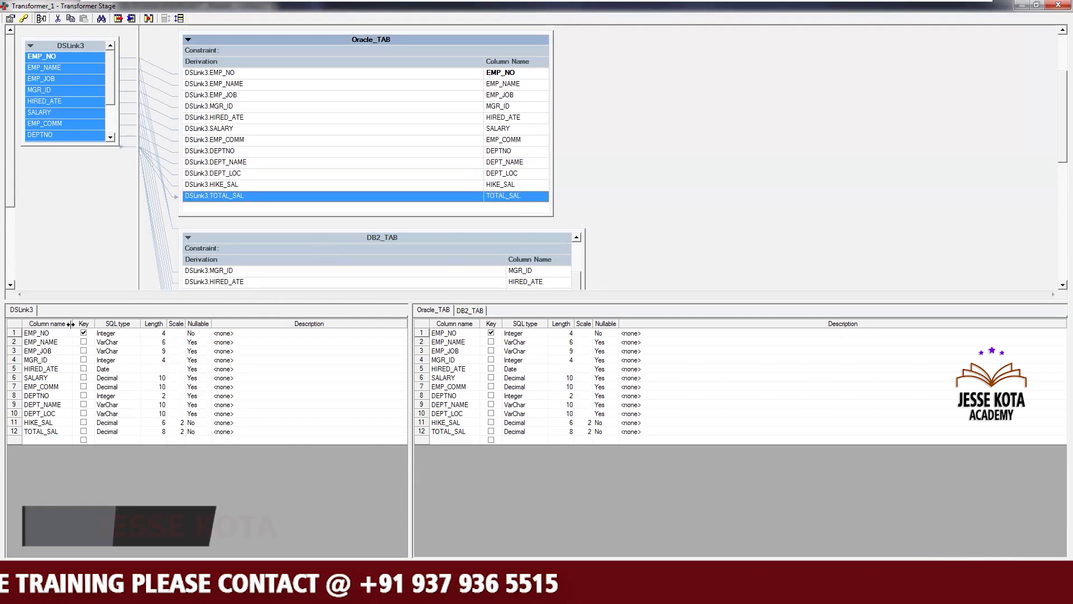
pyautogui.click(110, 139)
pyautogui.click(110, 139)
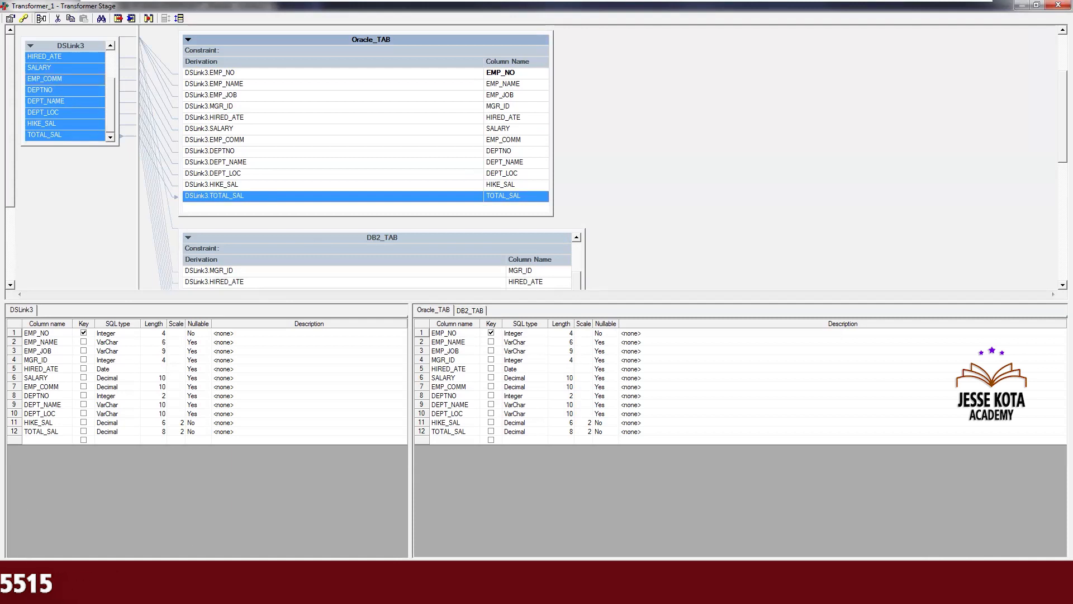
# Check the EMP_DATA_RPT query results in SqlDbx and return to the Transformer
pyautogui.moveTo(187, 593)
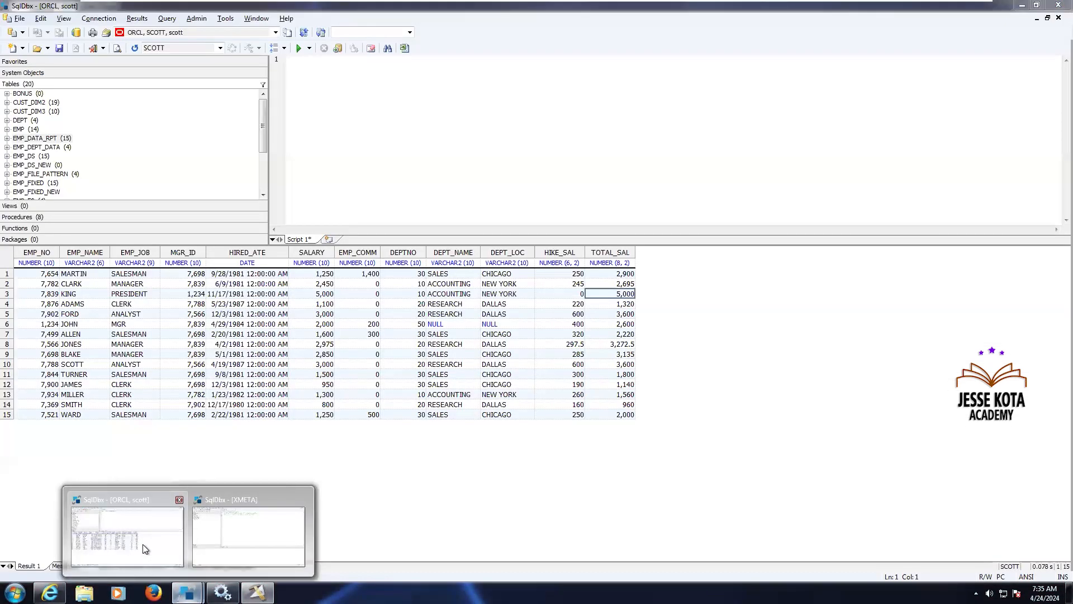
pyautogui.click(142, 545)
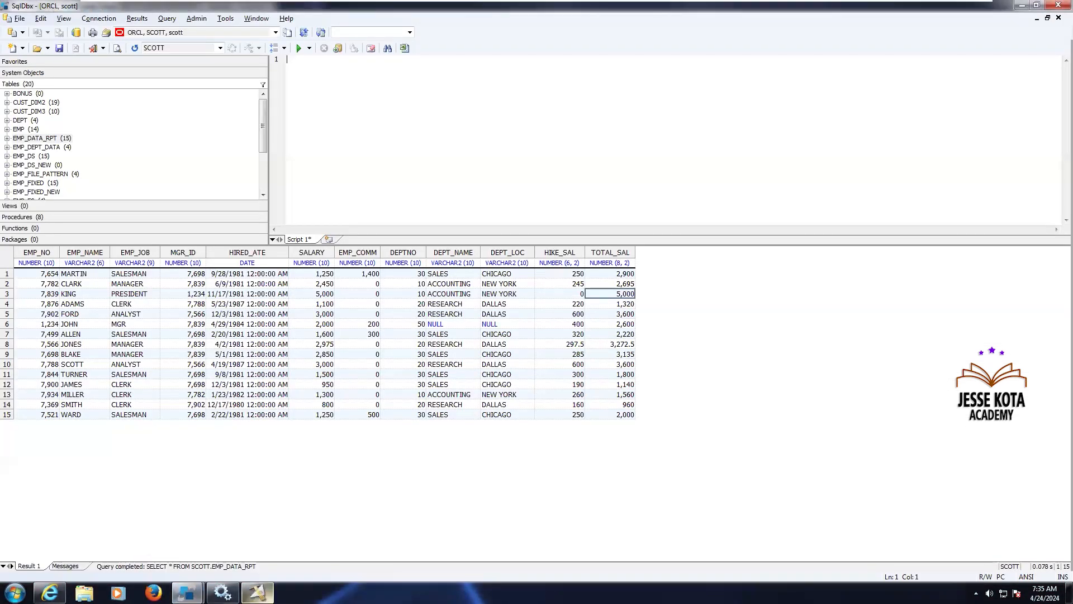
pyautogui.hotkey('alt', 'Tab')
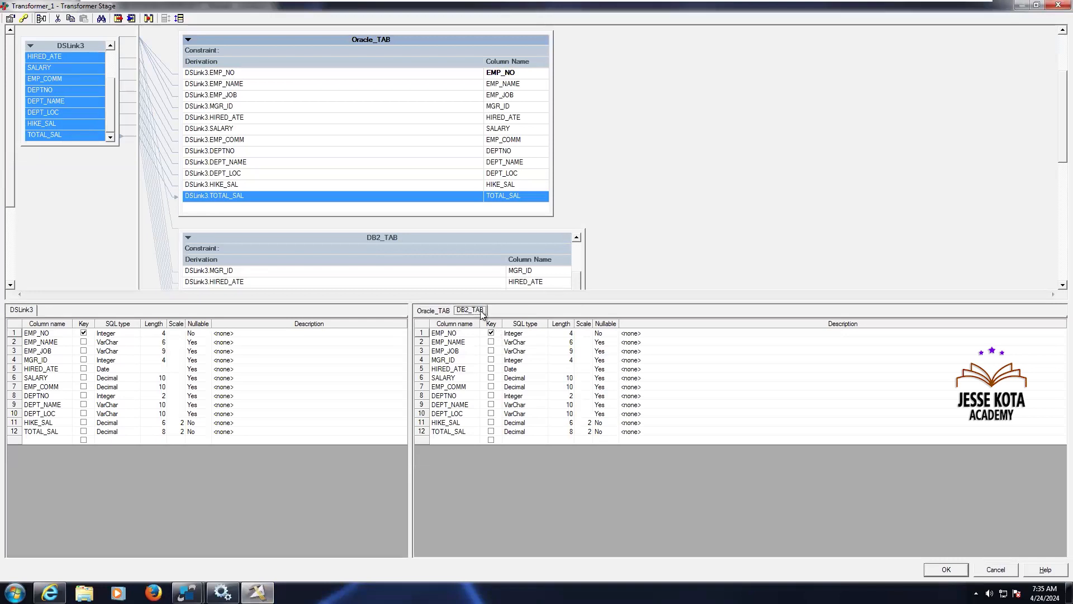
# Close the Transformer stage, accepting the Oracle_TAB and DB2_TAB column mappings
pyautogui.scroll(-3, 1039, 286)
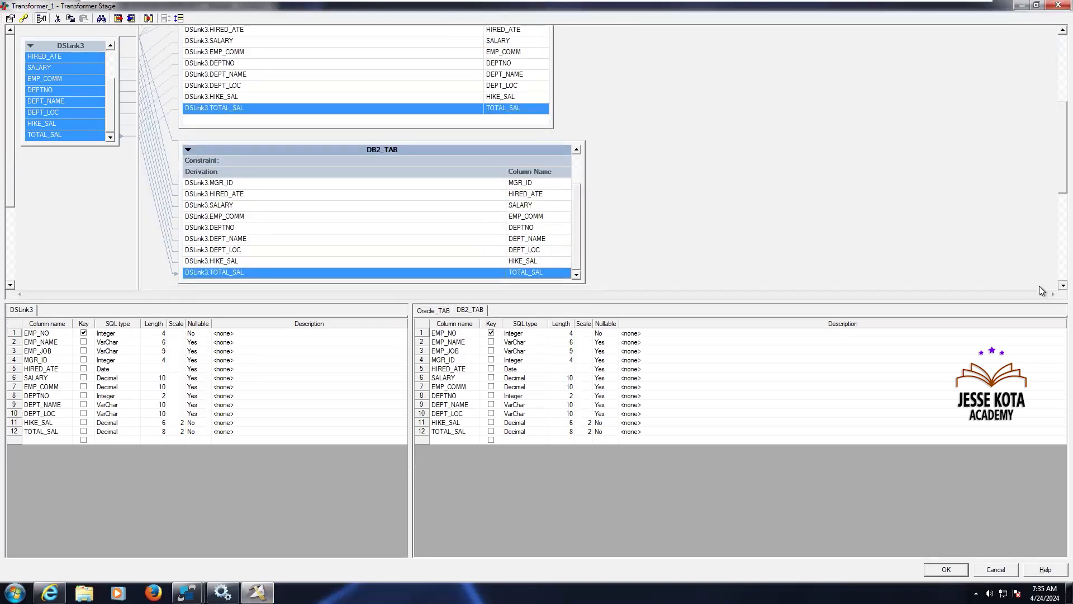
pyautogui.scroll(-2, 1039, 287)
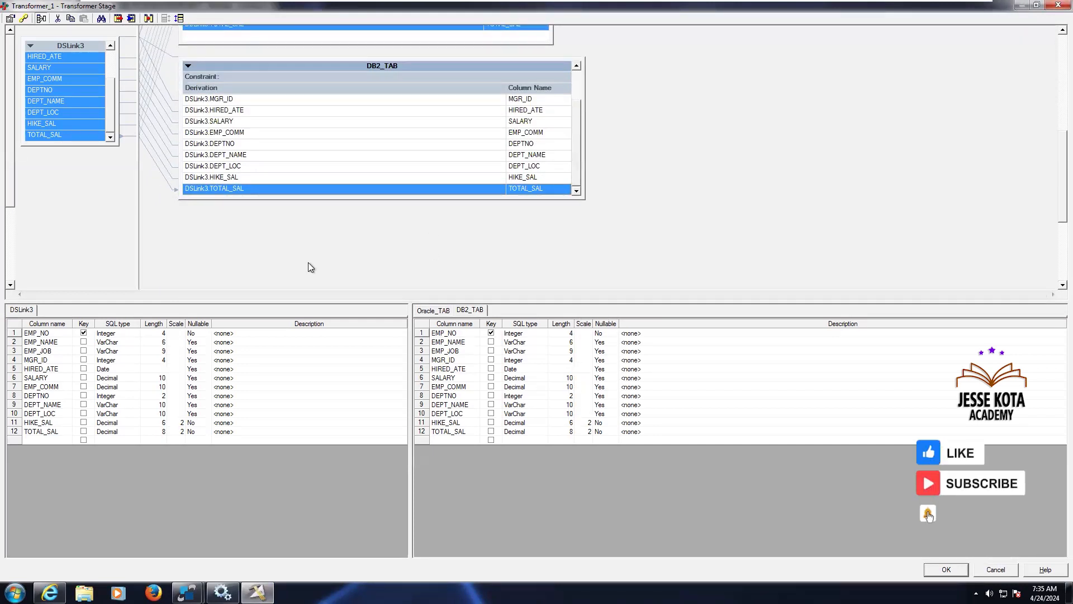
pyautogui.click(945, 568)
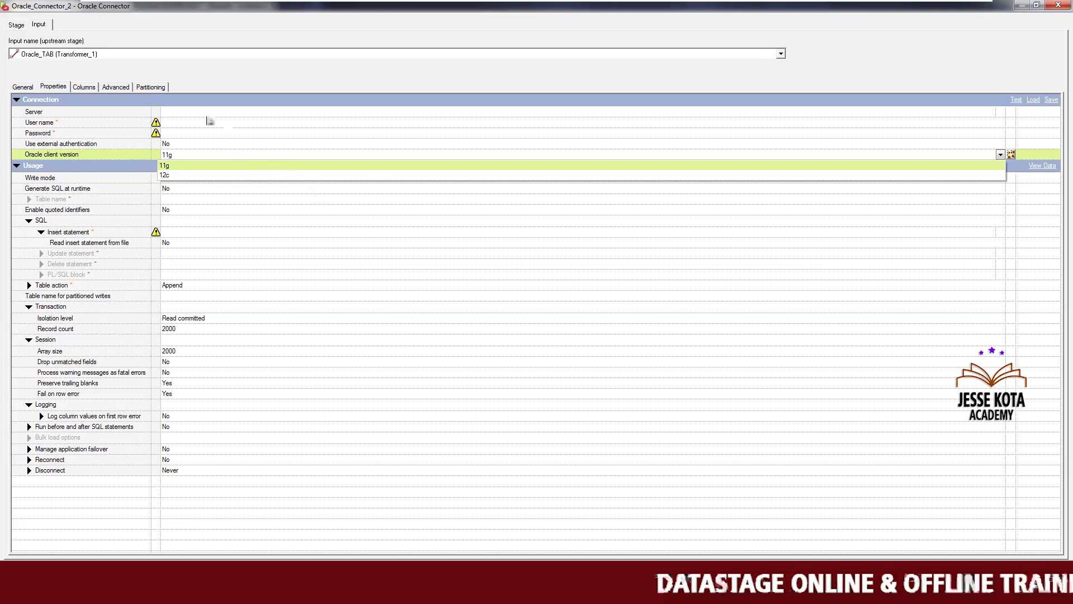
# Set the Oracle connector's server to orcl, user name to scott, and enter the account password
pyautogui.click(207, 116)
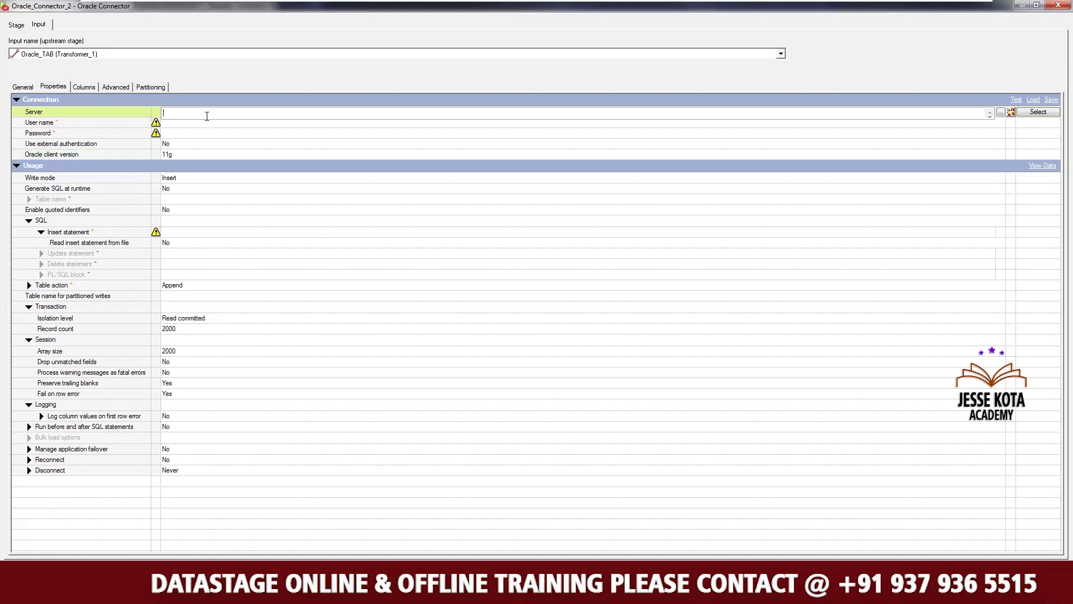
pyautogui.write('o')
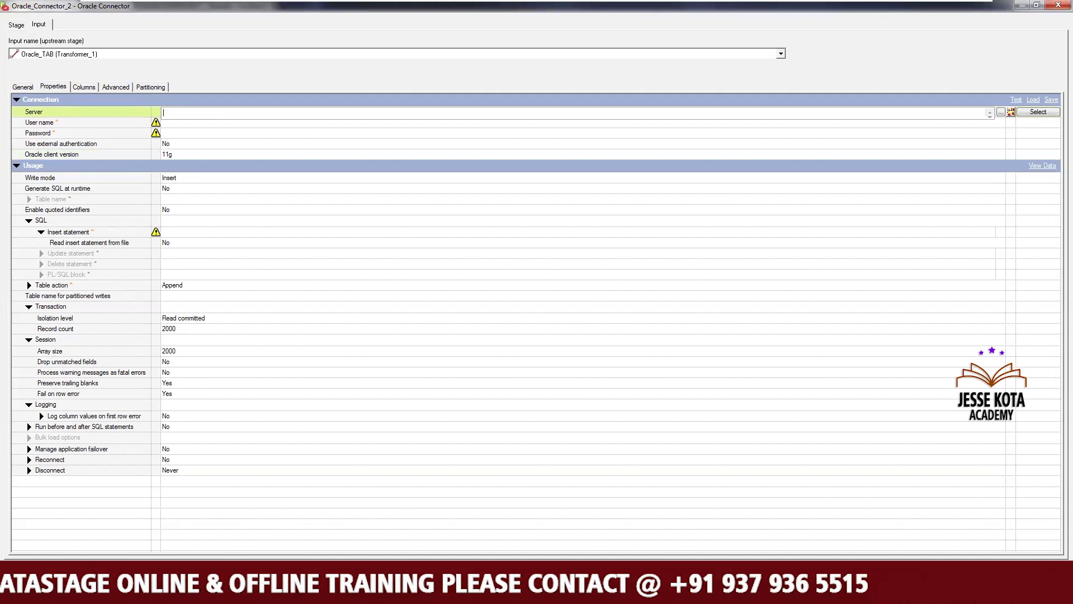
pyautogui.write('rcl')
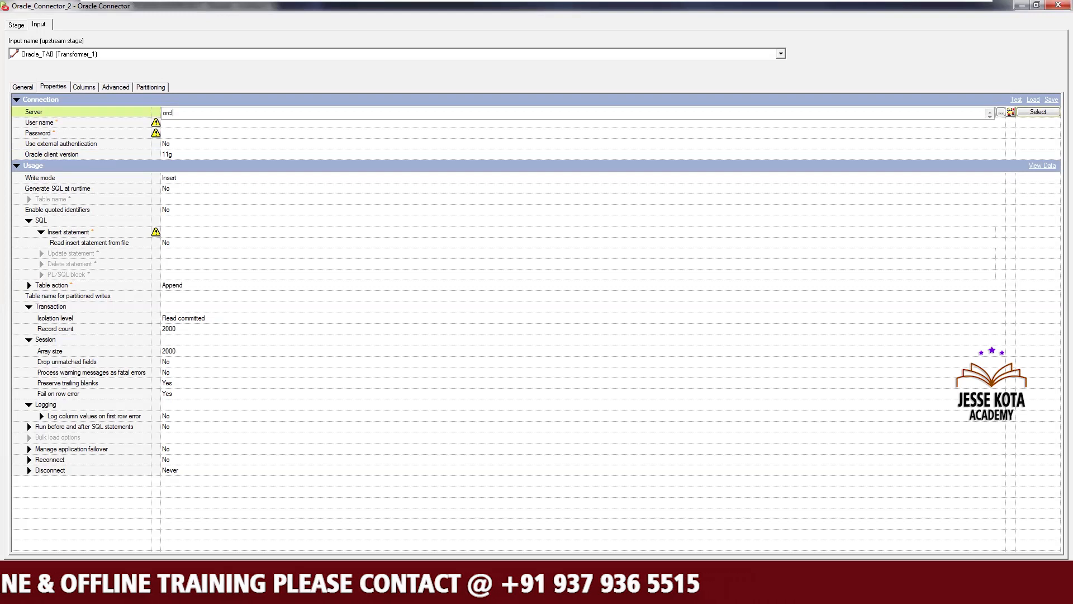
pyautogui.click(177, 122)
pyautogui.write('scott')
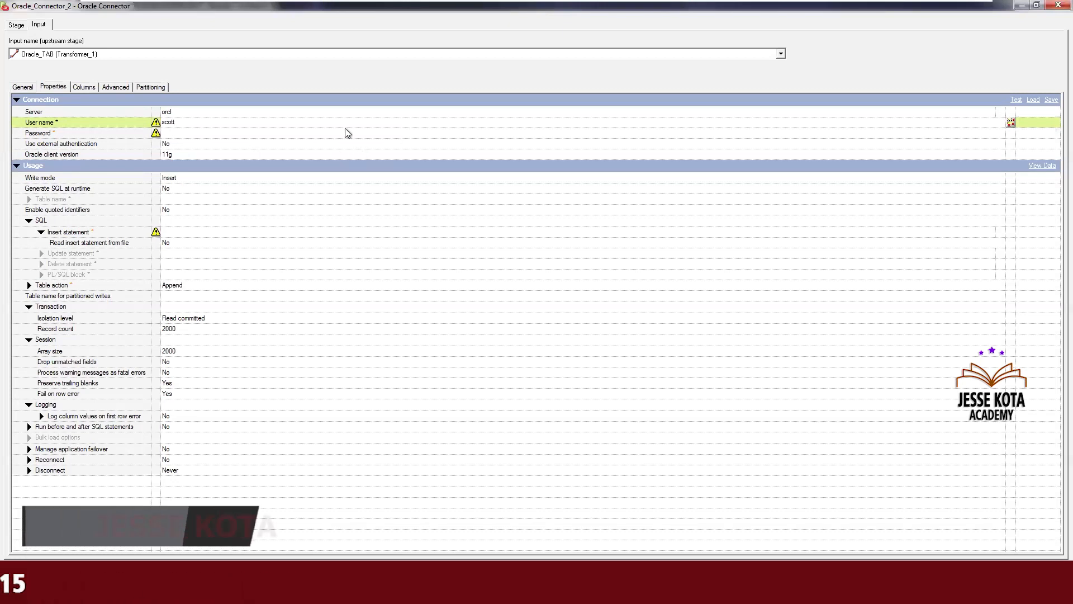
pyautogui.click(344, 134)
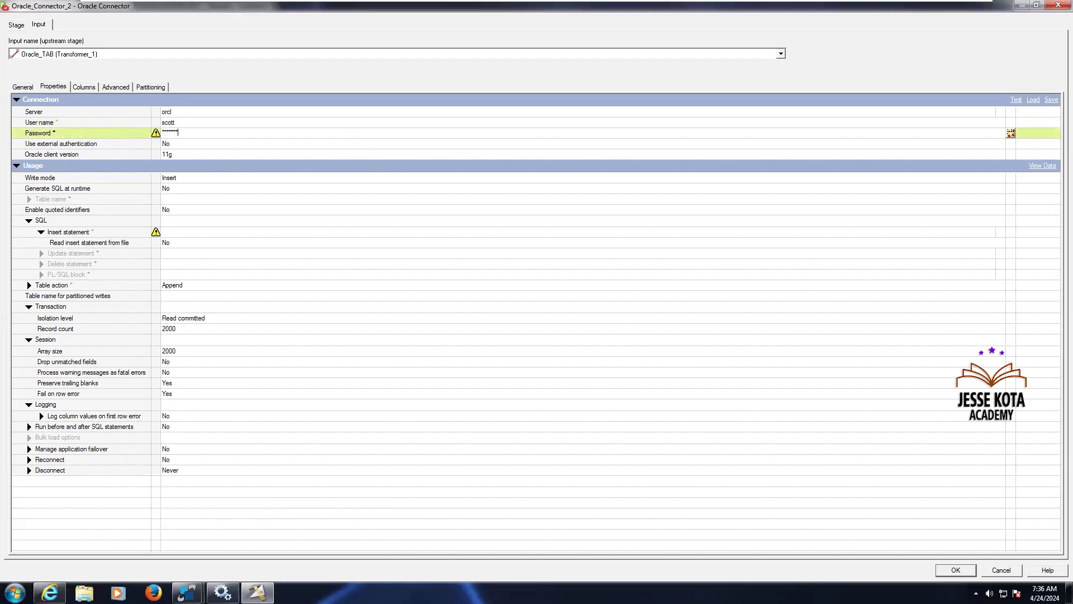
# Set Generate SQL at runtime to Yes and expand the table name properties
pyautogui.click(344, 188)
pyautogui.click(344, 199)
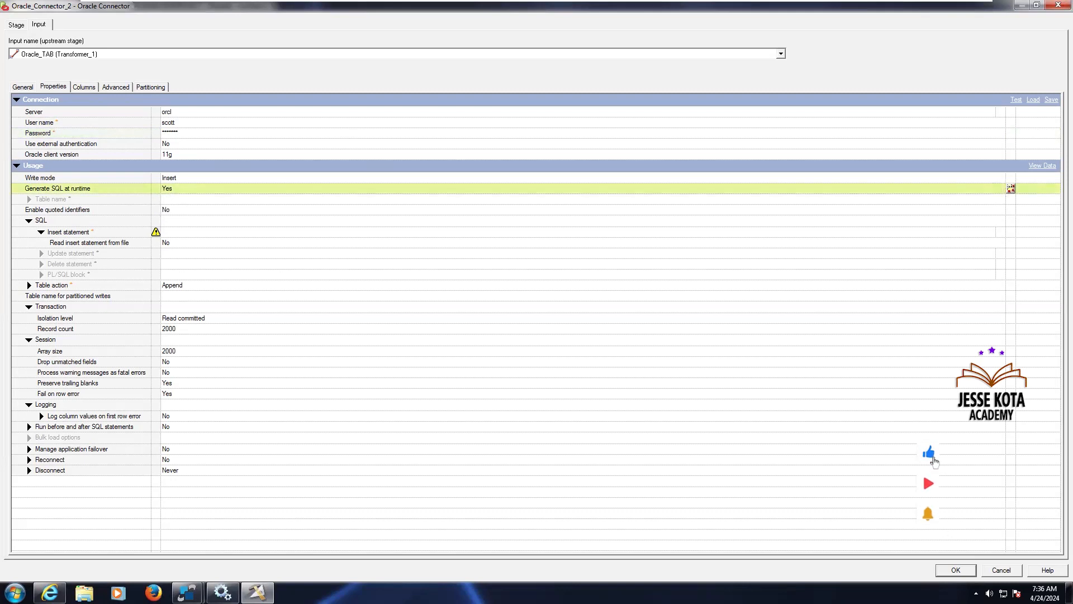
pyautogui.click(344, 199)
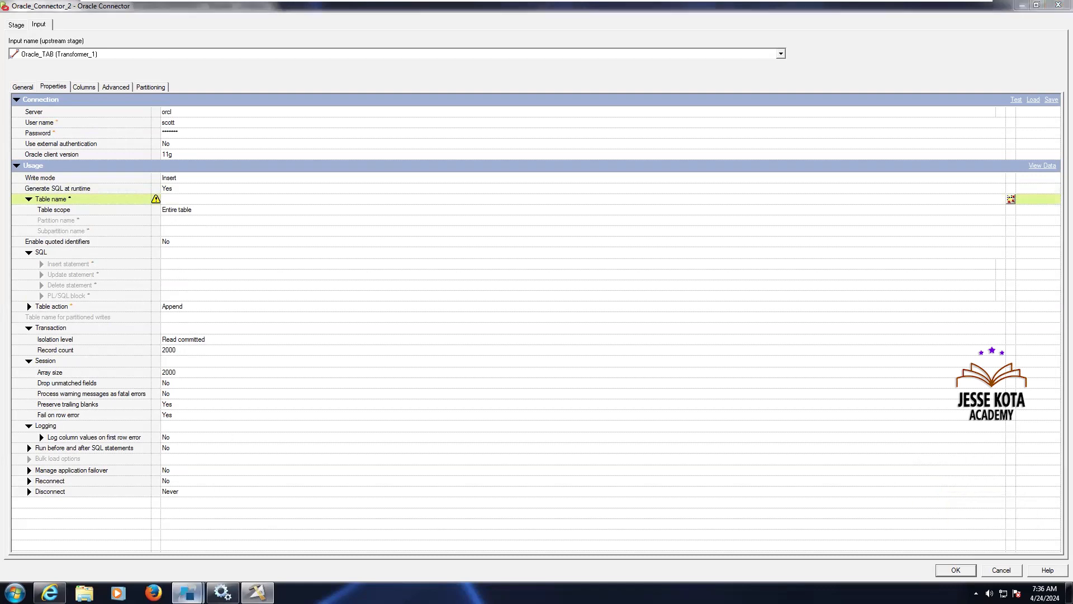
# Query the EMP_DEPT_DATA table in SqlDbx and export its result rows to Excel for viewing
pyautogui.moveTo(187, 593)
pyautogui.click(145, 549)
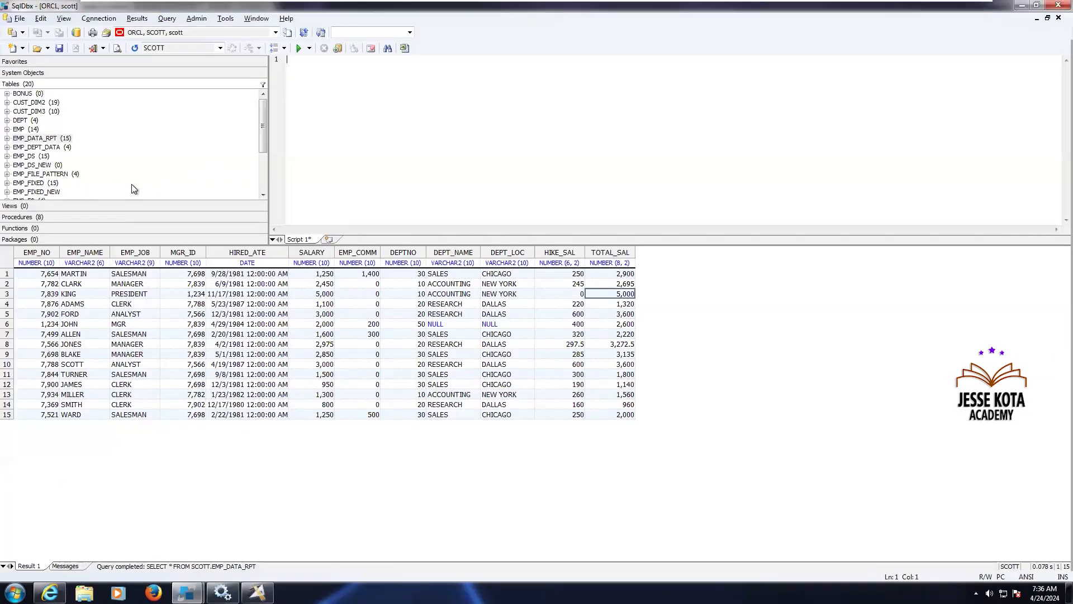
pyautogui.click(67, 148)
pyautogui.rightClick(63, 154)
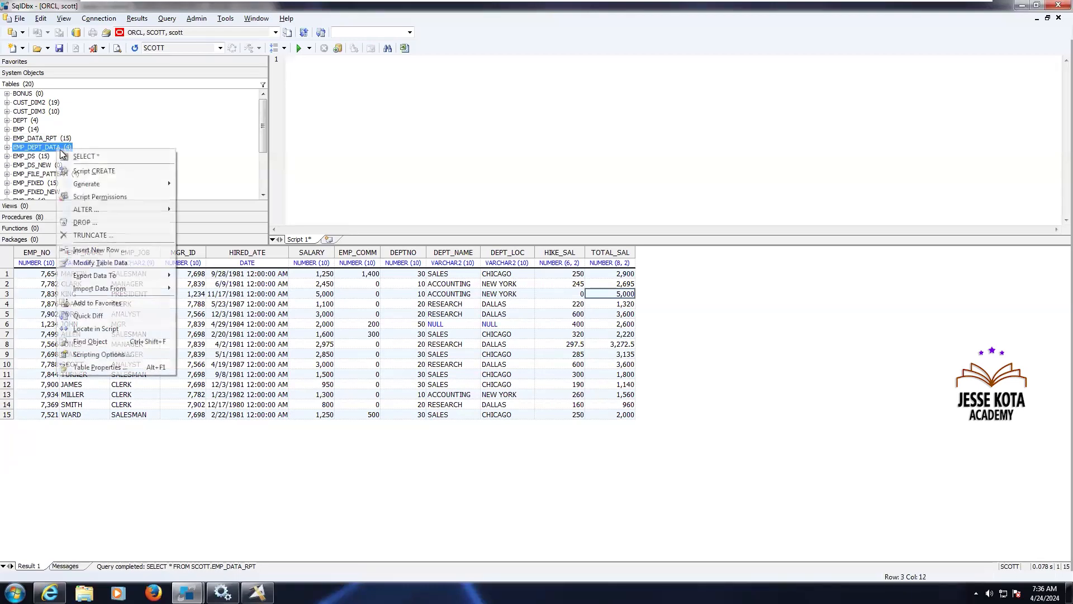
pyautogui.click(75, 156)
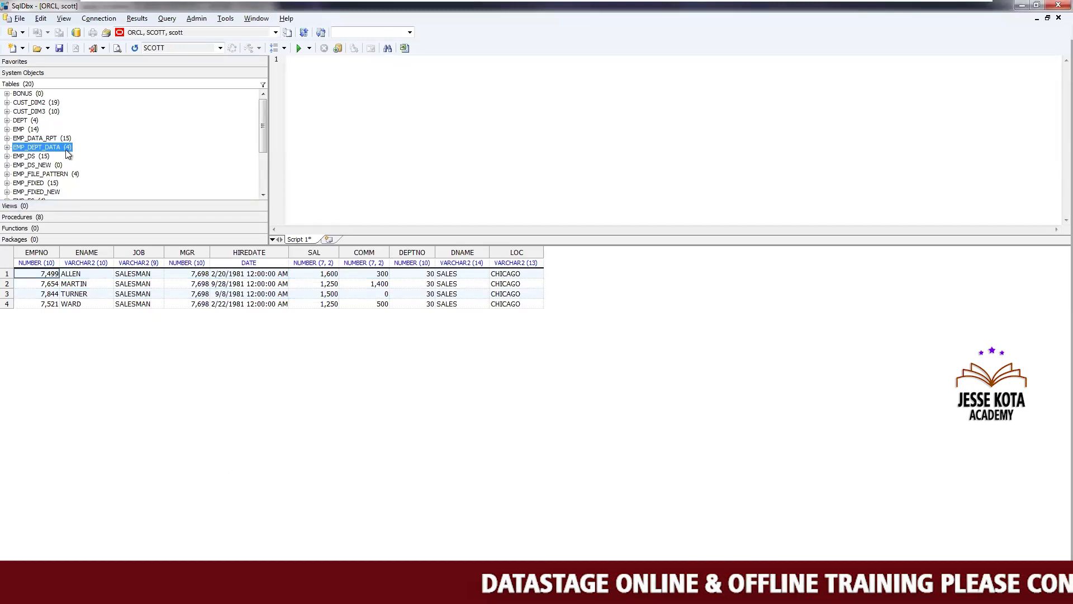
pyautogui.hotkey('ctrl', 'a')
pyautogui.rightClick(28, 277)
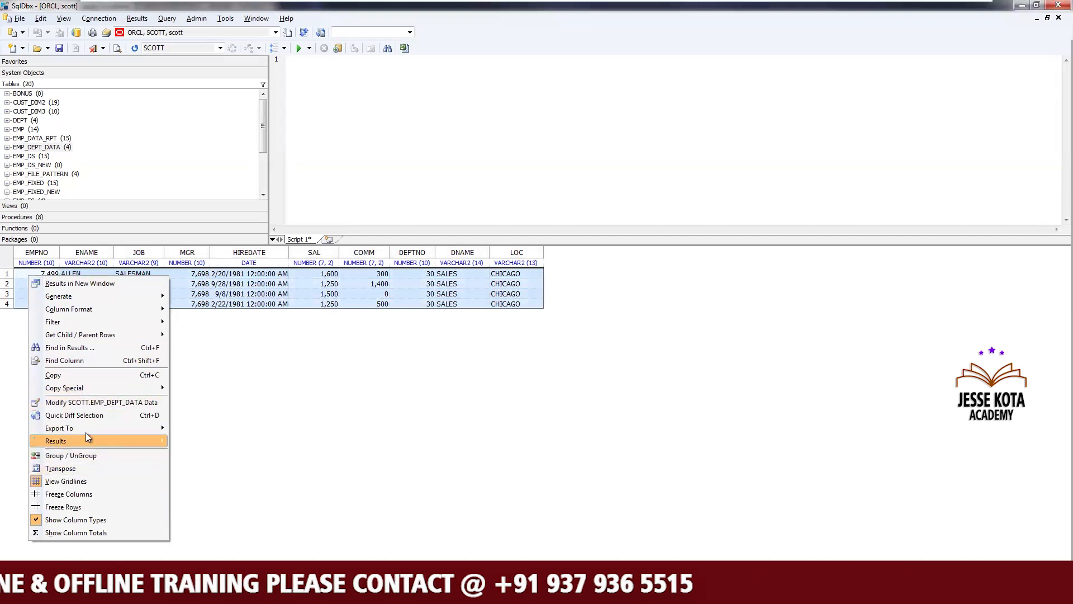
pyautogui.moveTo(118, 431)
pyautogui.click(192, 428)
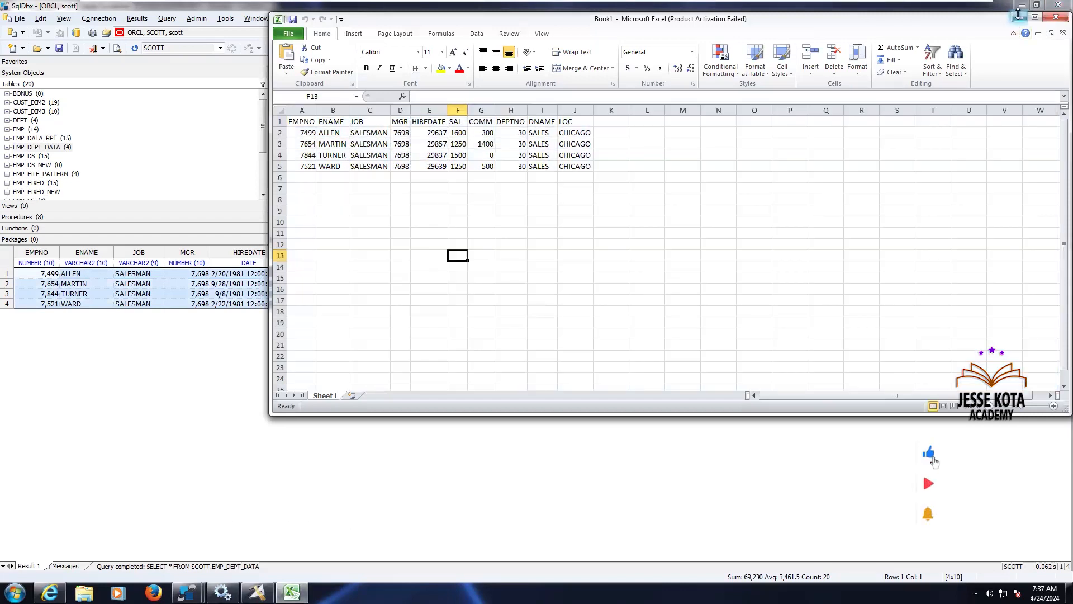
pyautogui.click(1019, 15)
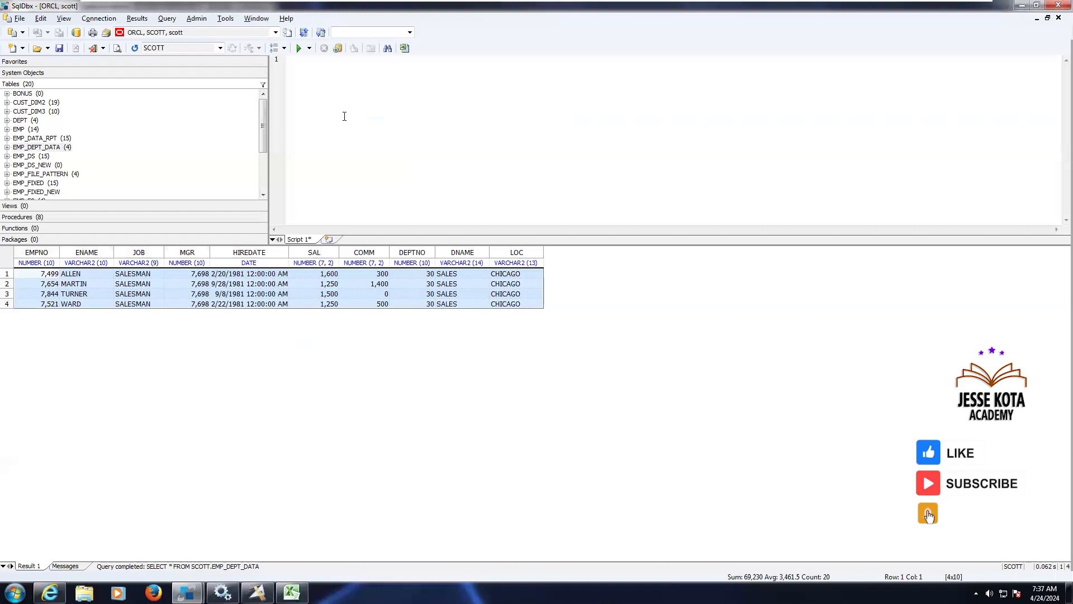
# Copy the EMP_DEPT_DATA table name from the SqlDbx object list and clear the script editor
pyautogui.click(50, 148)
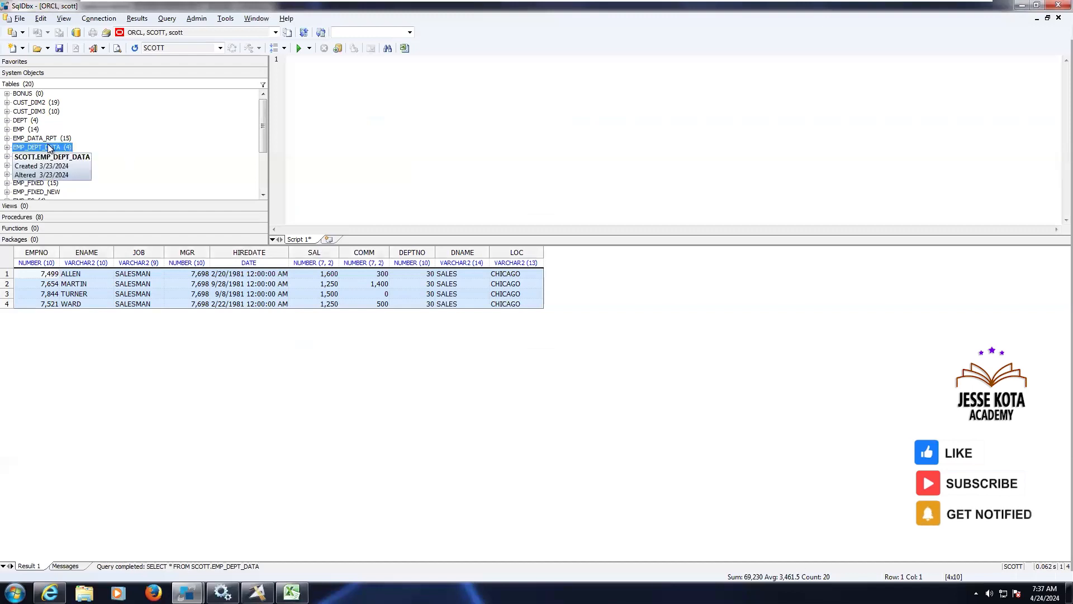
pyautogui.click(346, 120)
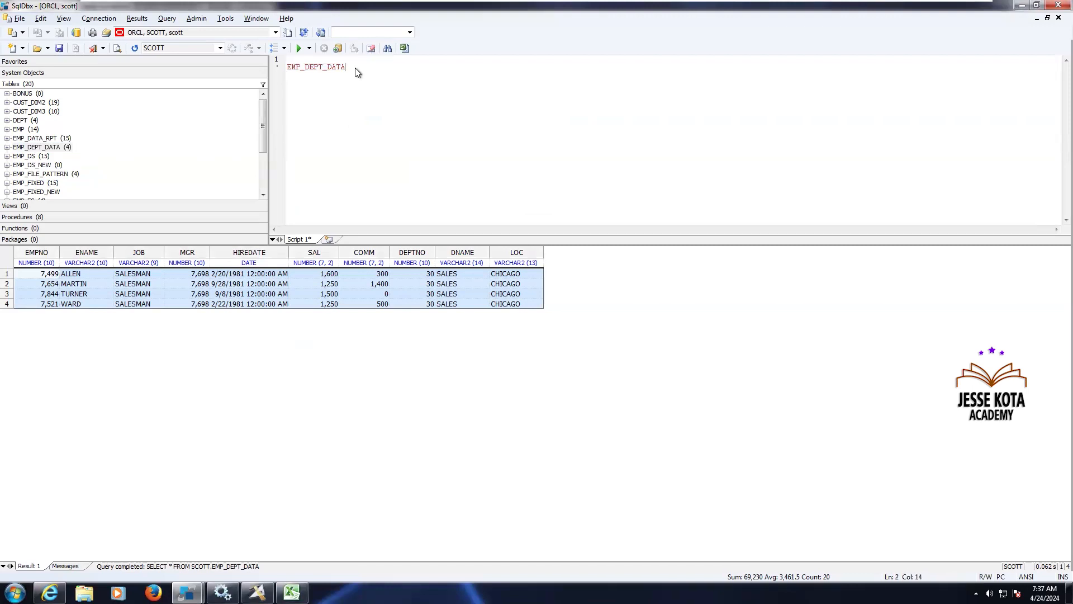
pyautogui.hotkey('ctrl', 'a')
pyautogui.press('Delete')
# Paste EMP_DEPT_DATA as the Oracle connector's table name
pyautogui.moveTo(257, 592)
pyautogui.click(257, 531)
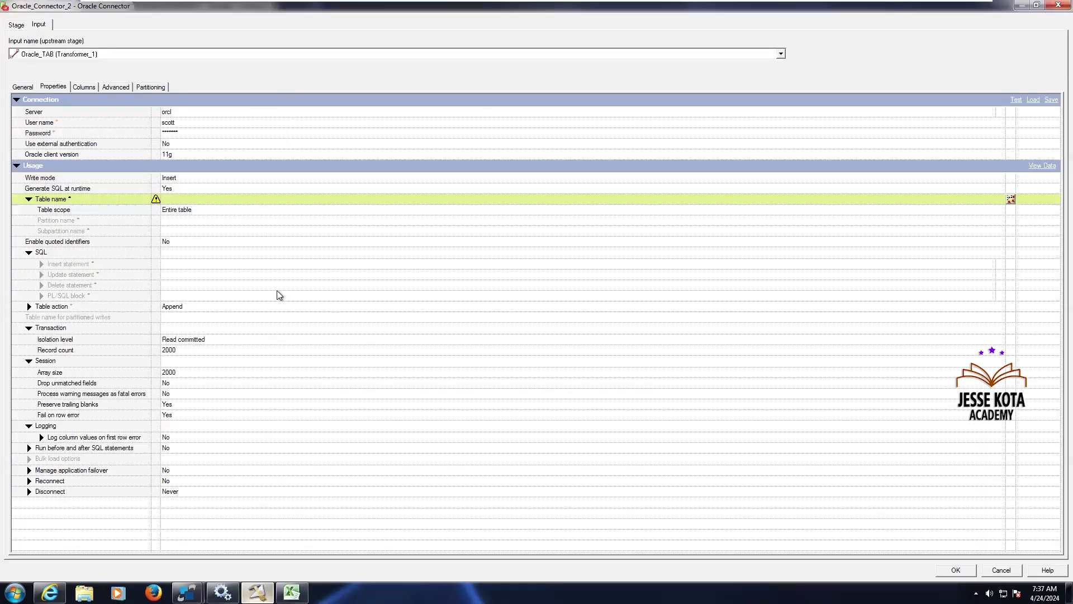
pyautogui.click(193, 199)
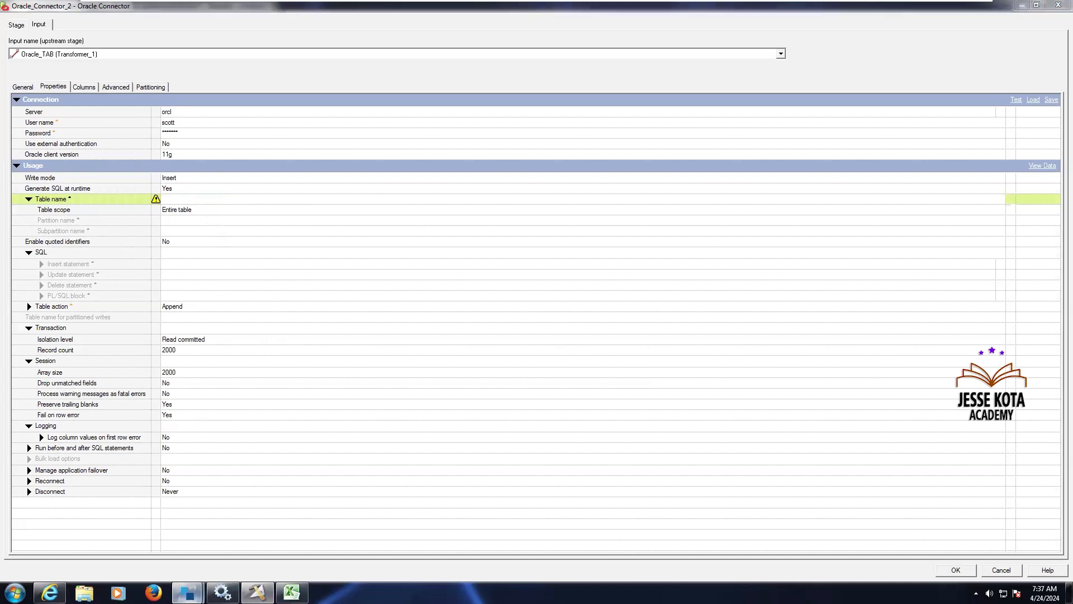
pyautogui.moveTo(187, 593)
pyautogui.click(137, 546)
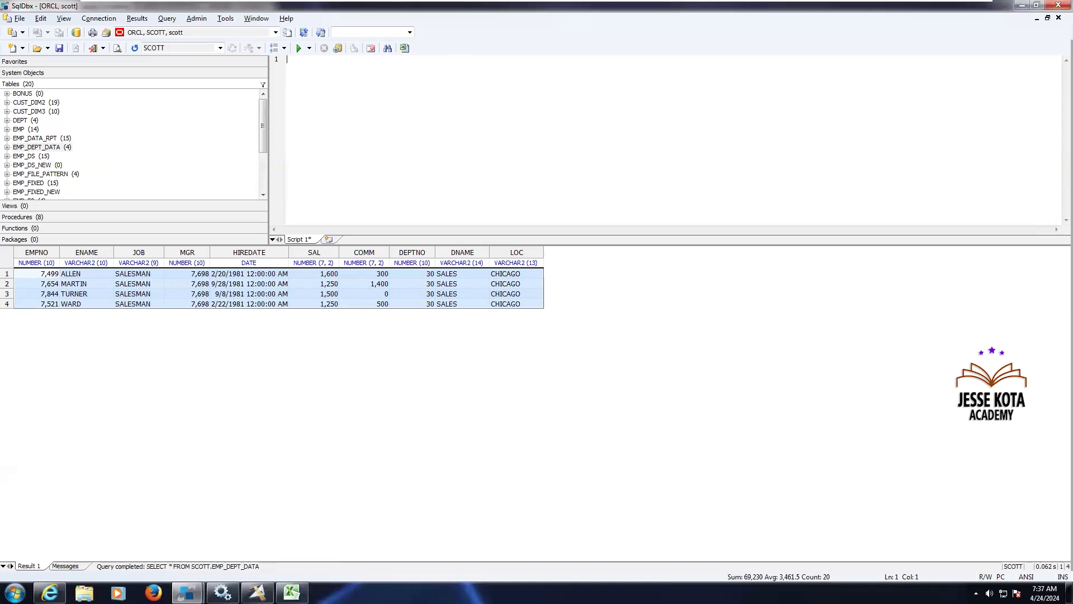
pyautogui.click(258, 592)
pyautogui.click(172, 202)
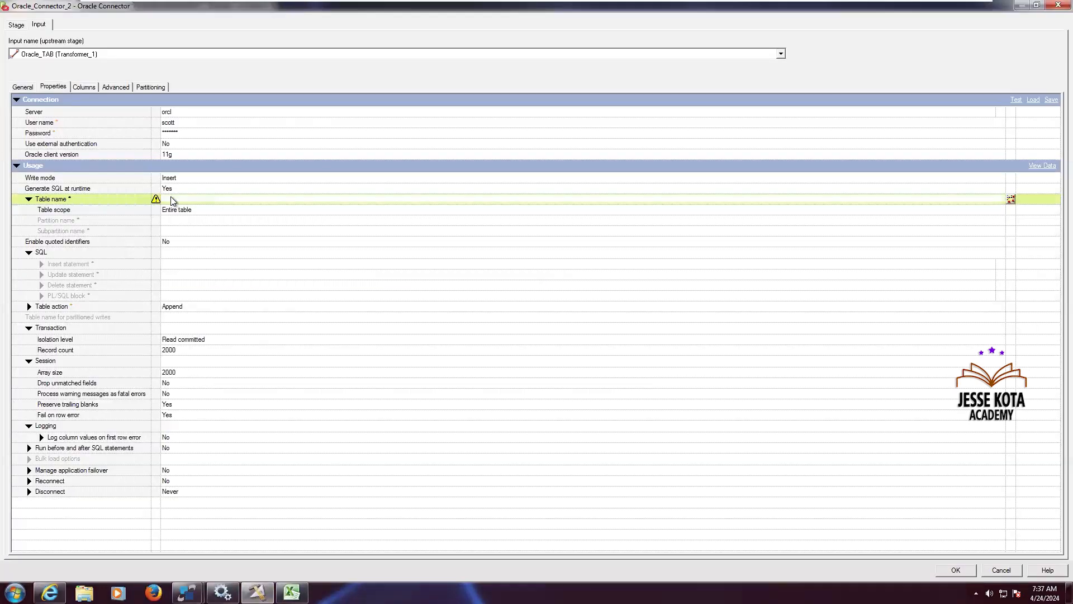
pyautogui.hotkey('ctrl', 'v')
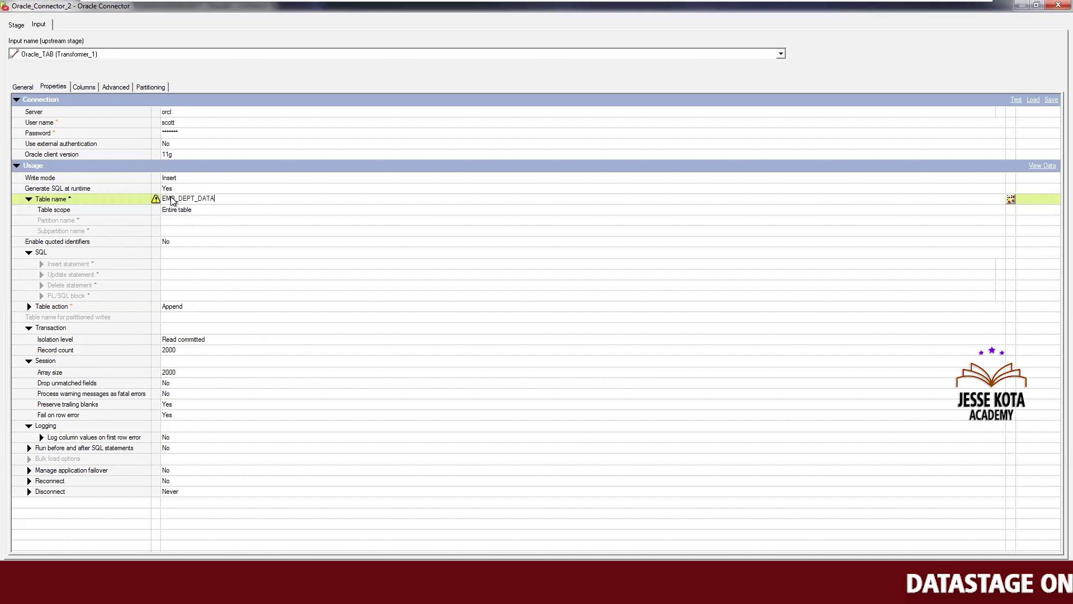
# Set the table action to Replace and set abort when drop table statement fails to Yes
pyautogui.click(201, 304)
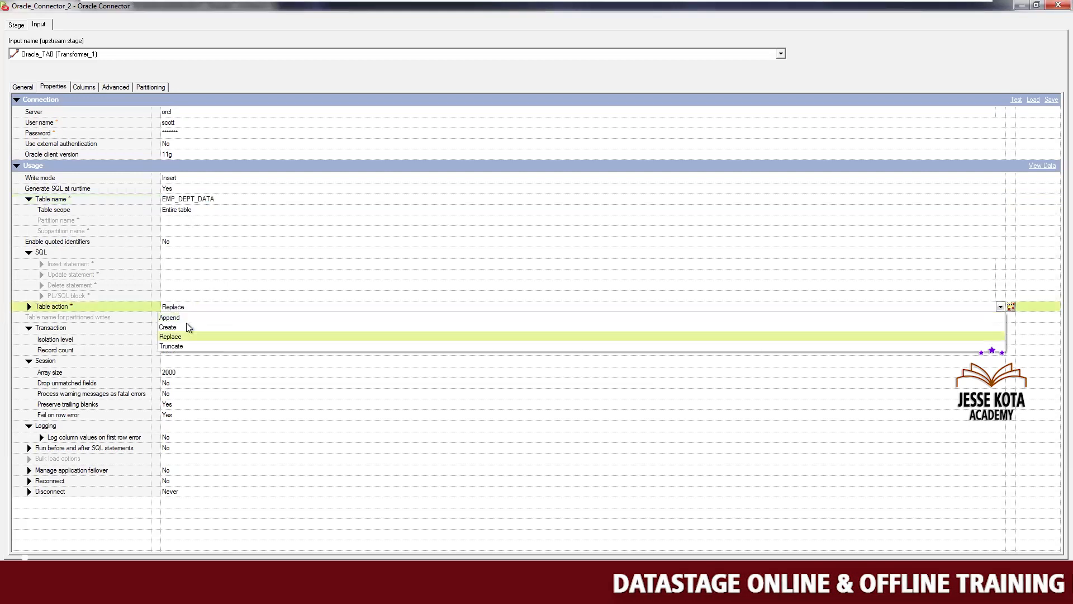
pyautogui.click(187, 336)
pyautogui.click(206, 306)
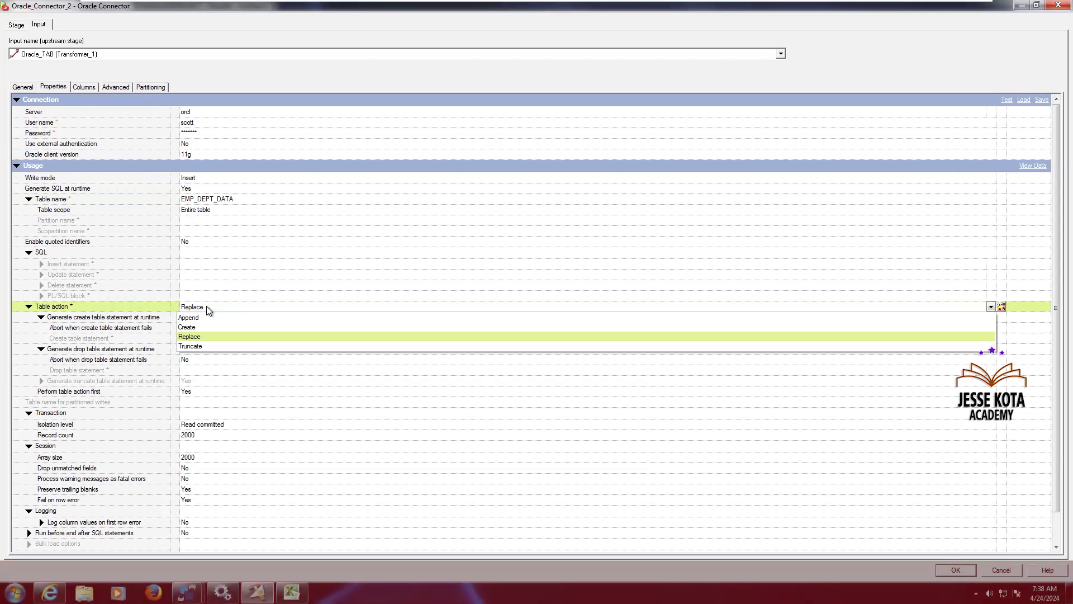
pyautogui.click(195, 338)
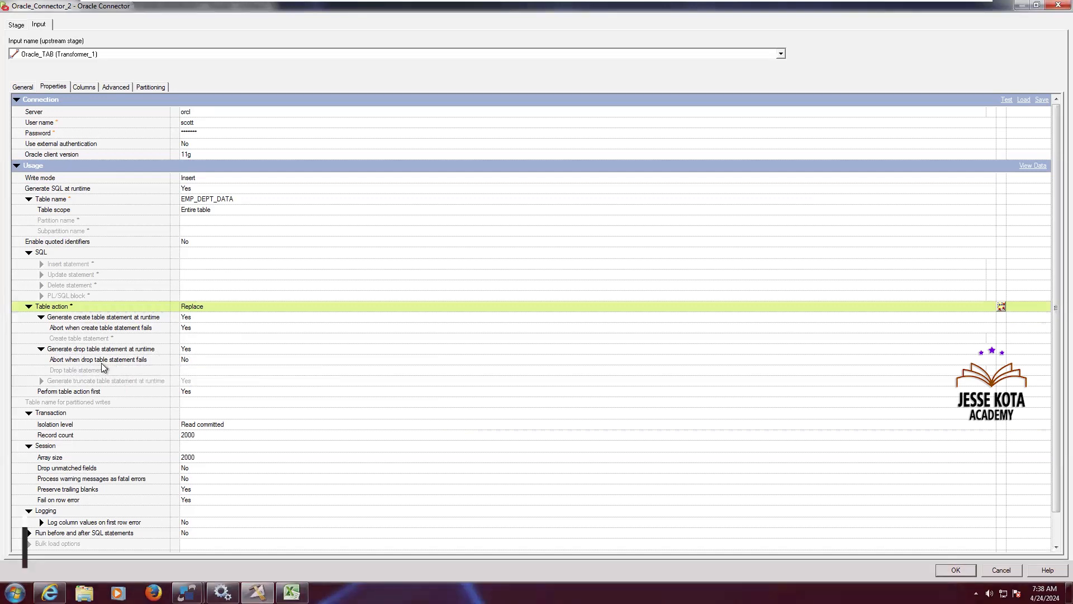
pyautogui.click(196, 364)
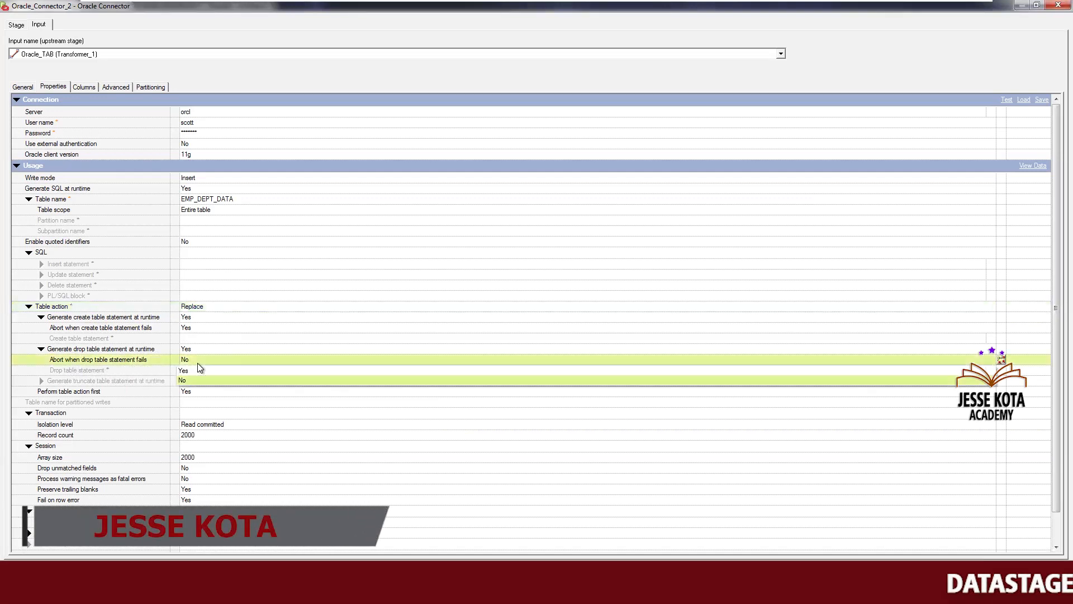
pyautogui.click(189, 371)
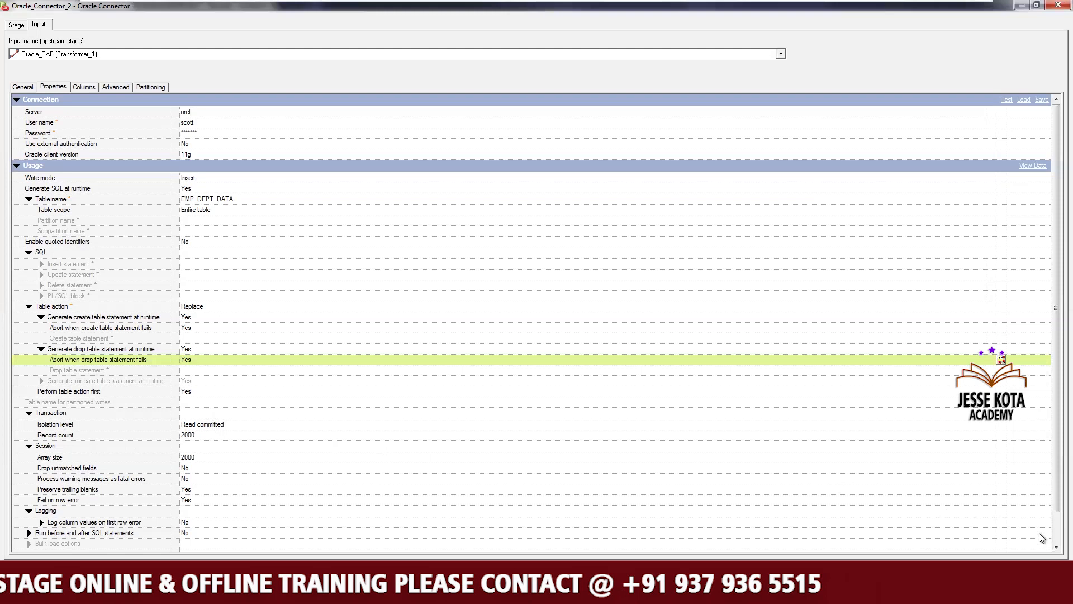
pyautogui.scroll(-2, 1040, 551)
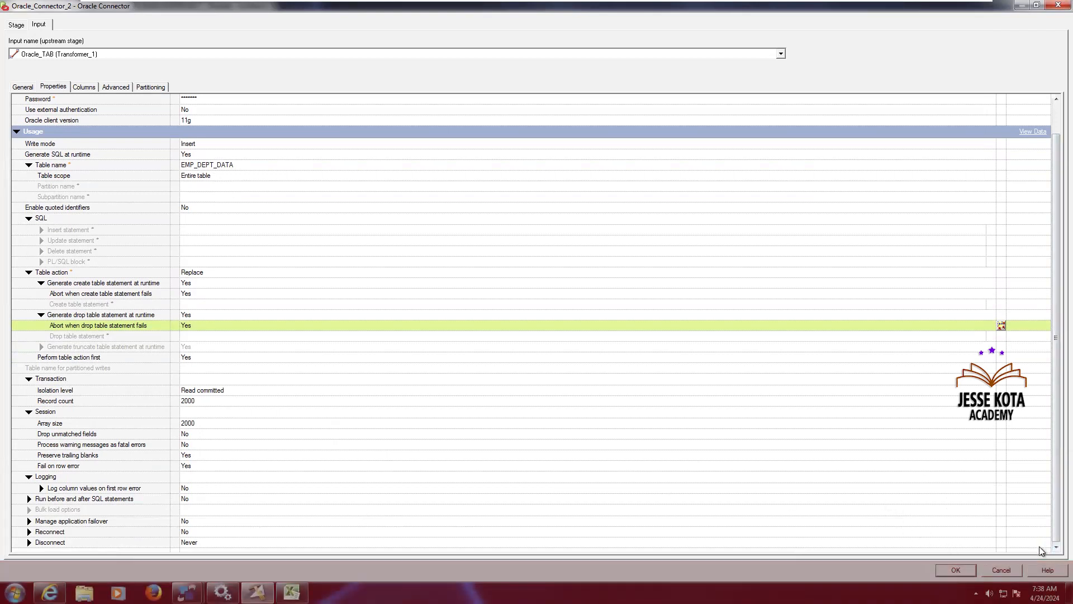
pyautogui.click(196, 498)
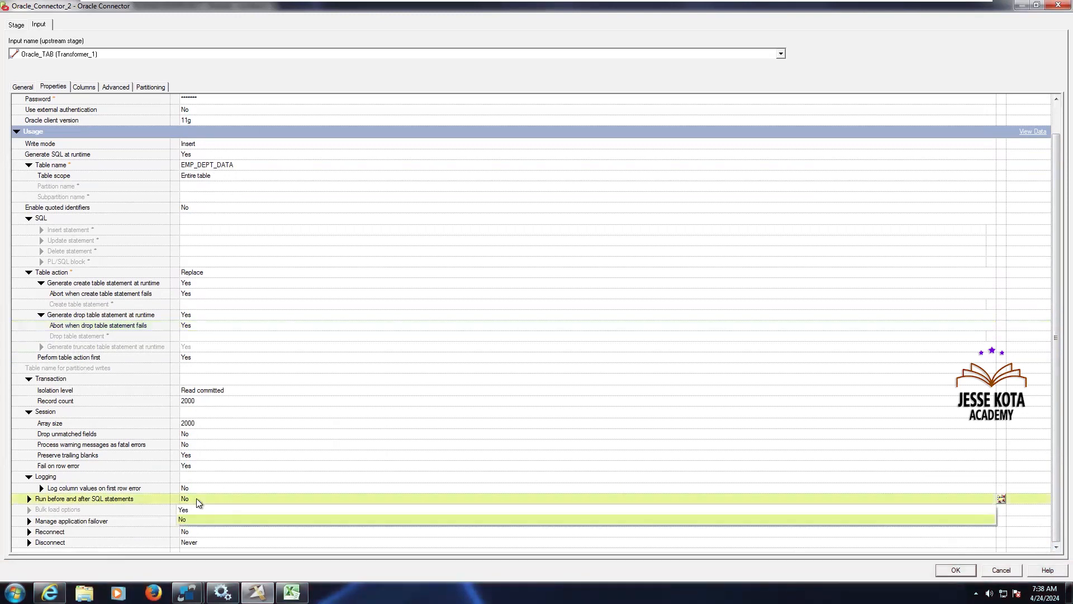
pyautogui.click(192, 509)
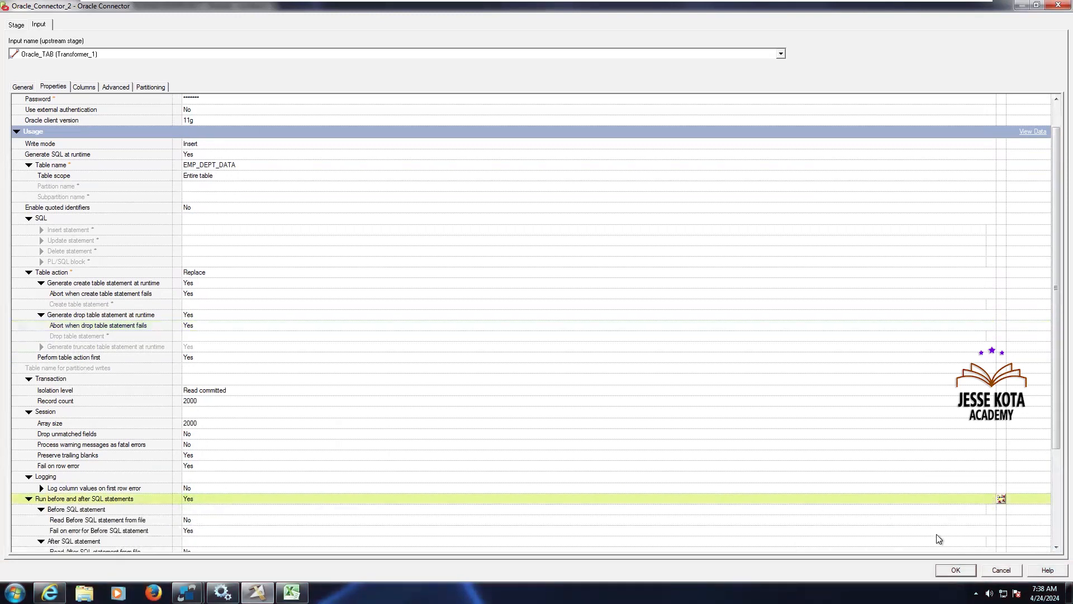
pyautogui.scroll(-4, 1039, 548)
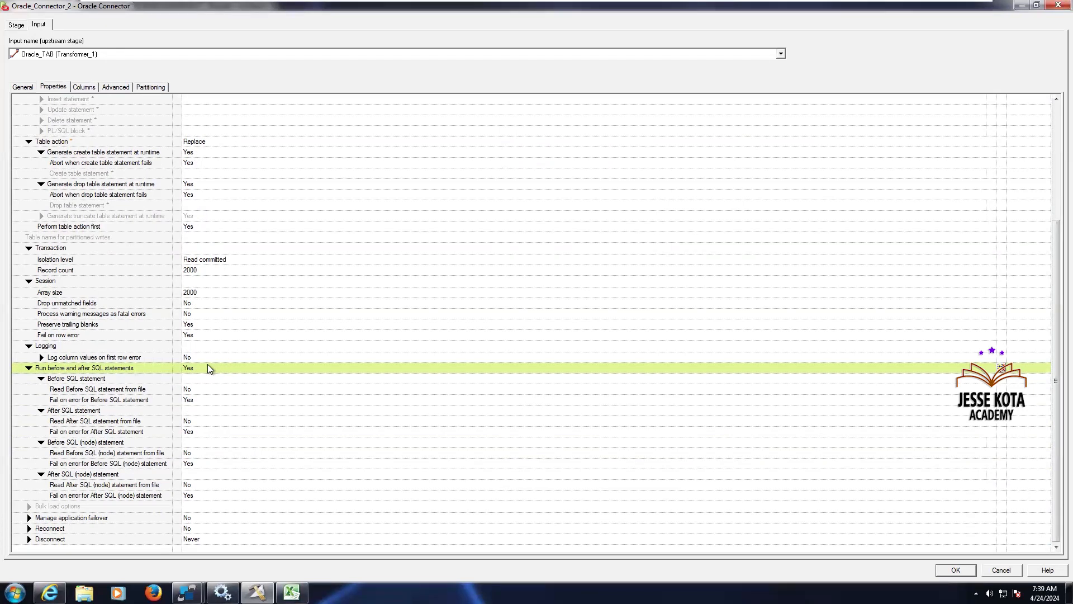
pyautogui.click(199, 476)
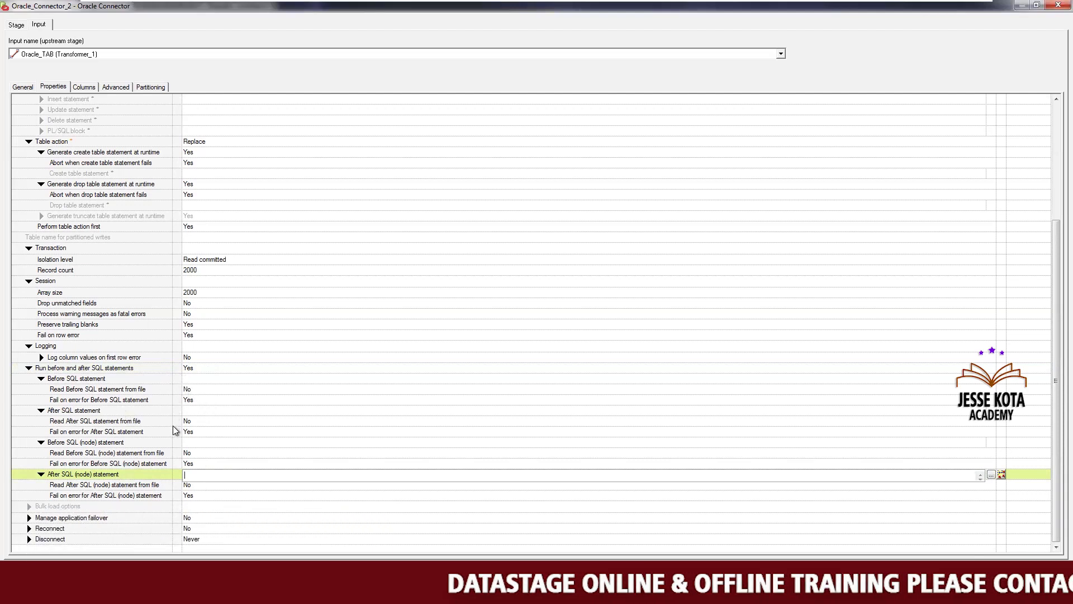
pyautogui.click(203, 367)
pyautogui.click(203, 367)
pyautogui.click(193, 388)
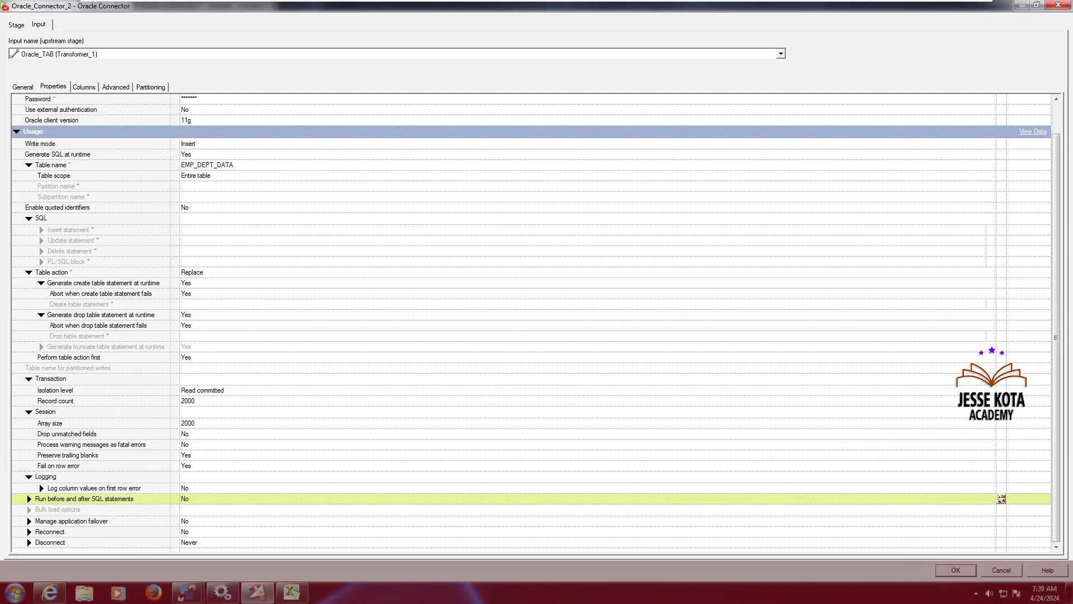
# Copy the EMP_DEPT_DATA table name and confirm the Oracle connector's properties
pyautogui.scroll(1, 978, 454)
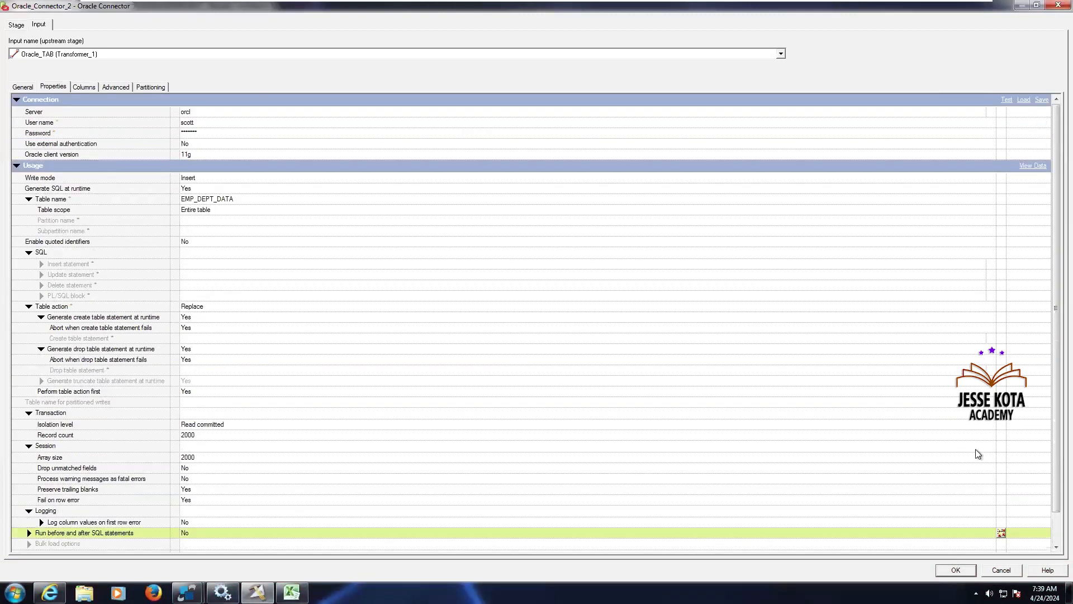
pyautogui.click(240, 199)
pyautogui.hotkey('ctrl', 'c')
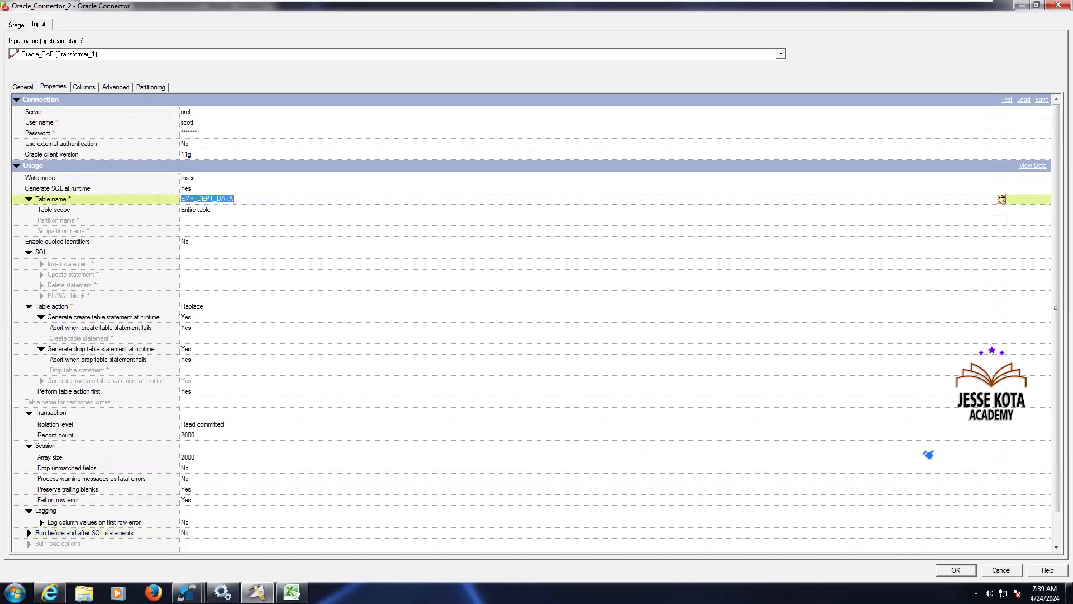
pyautogui.click(951, 569)
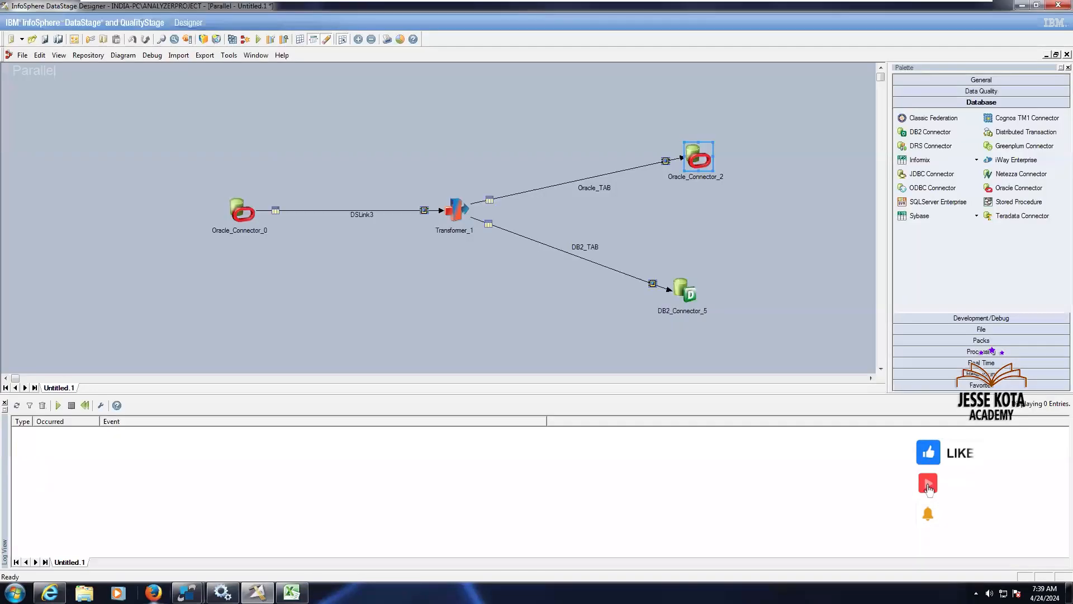
# In the SqlDbx XMETA window, clear the script and run SELECT * FROM EMP_DEPT_DATA
pyautogui.moveTo(187, 593)
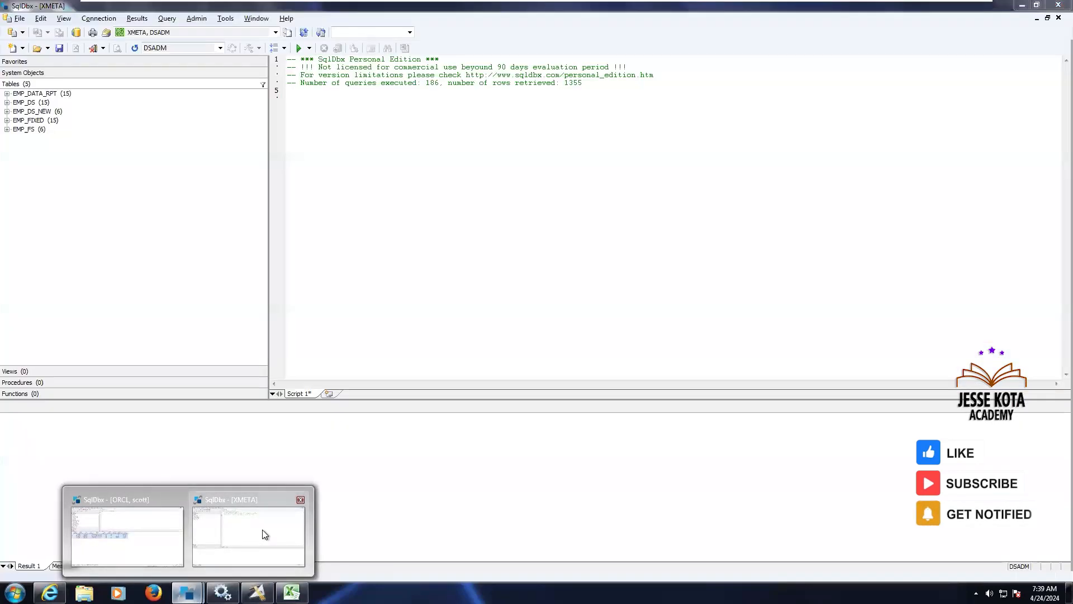
pyautogui.click(265, 534)
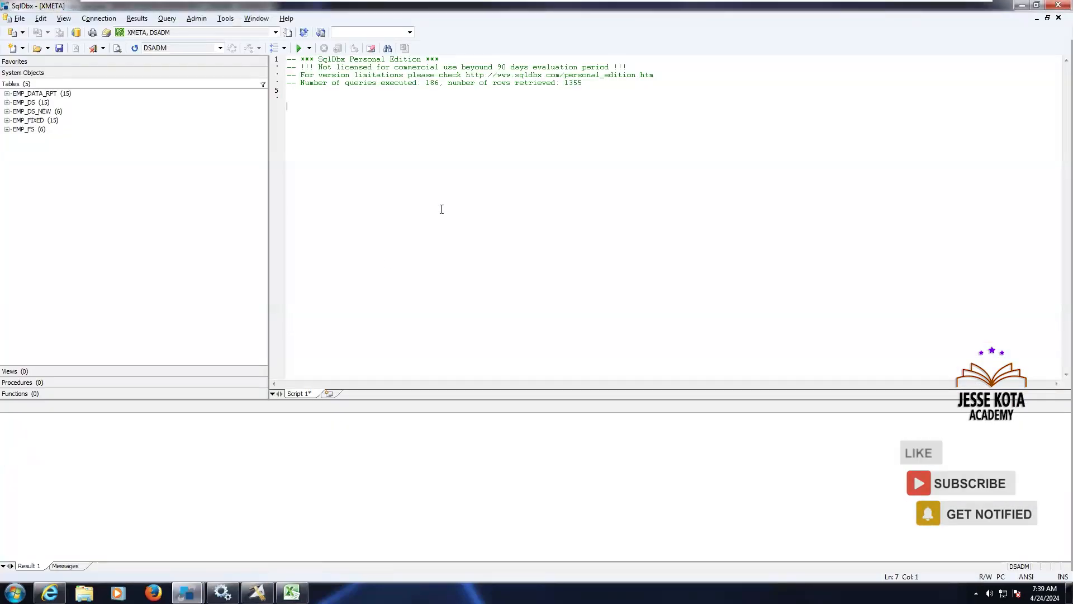
pyautogui.hotkey('ctrl', 'a')
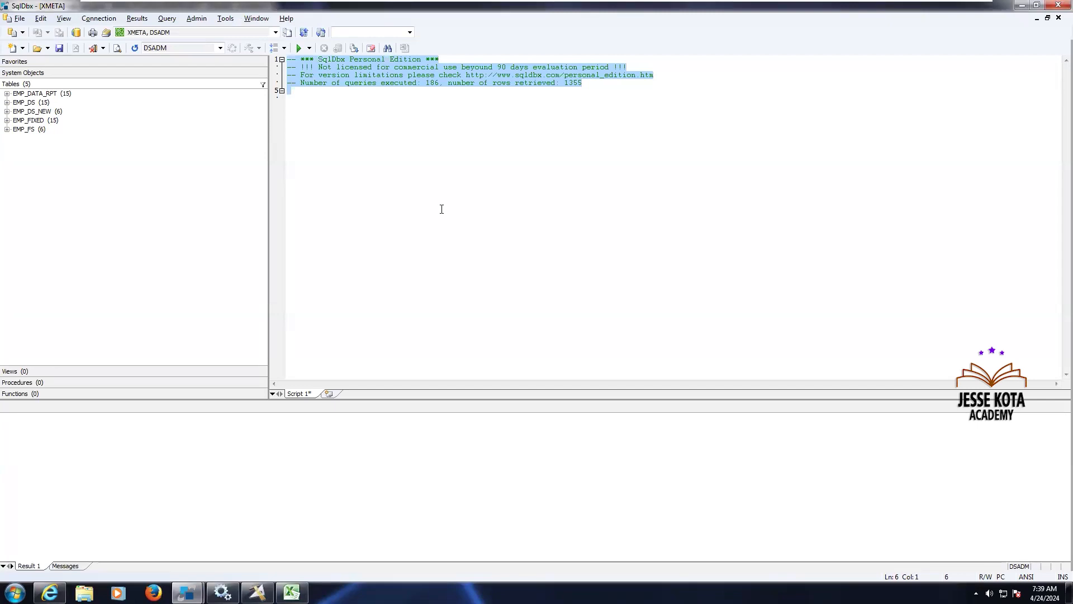
pyautogui.press('Delete')
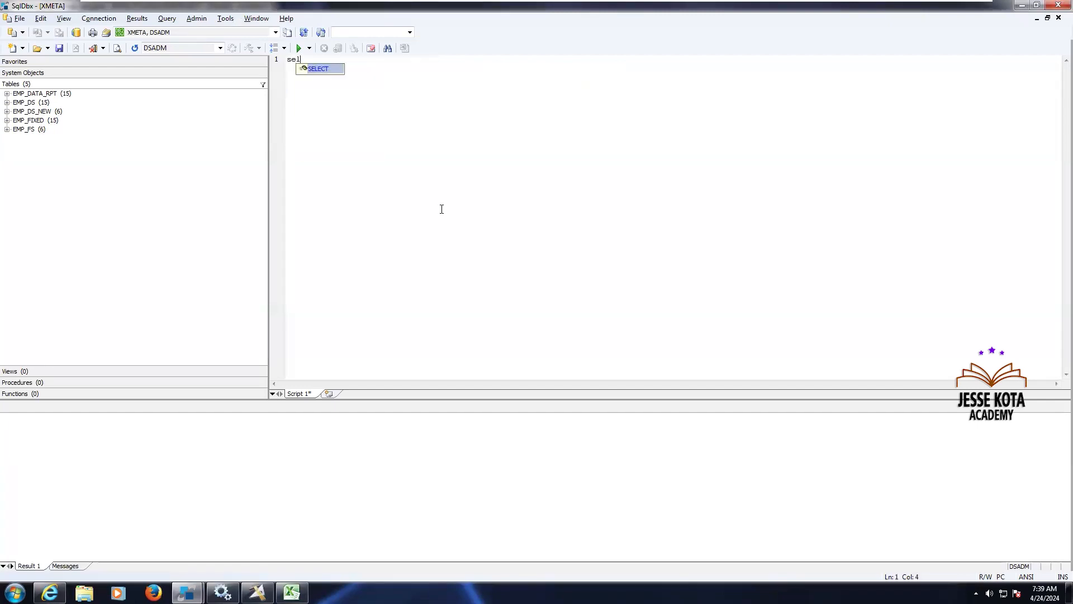
pyautogui.write('SELECT * FROM EMP_DEPT_DATA')
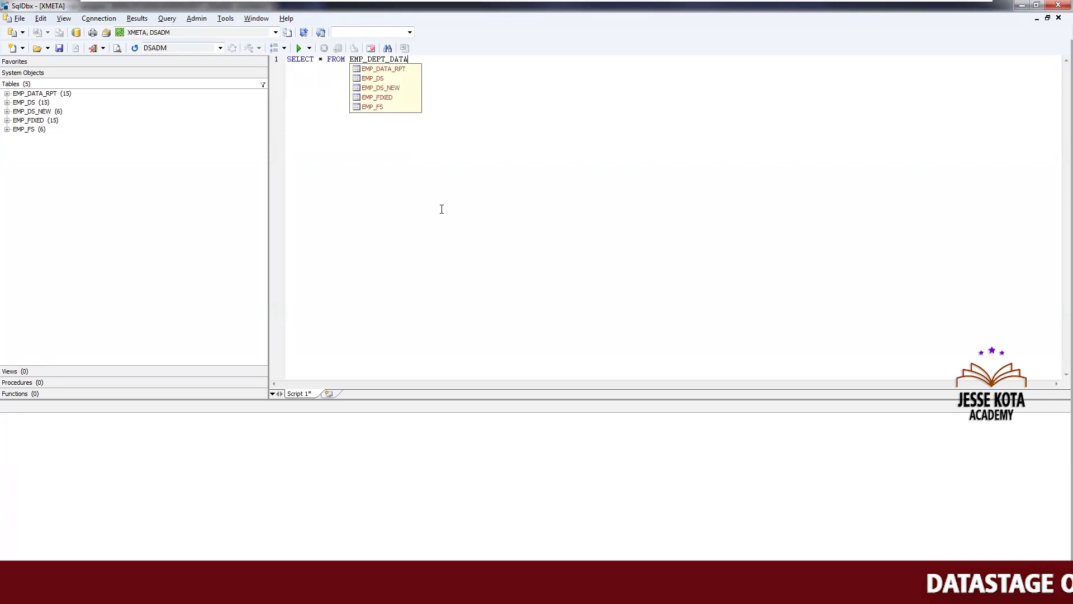
pyautogui.click(299, 49)
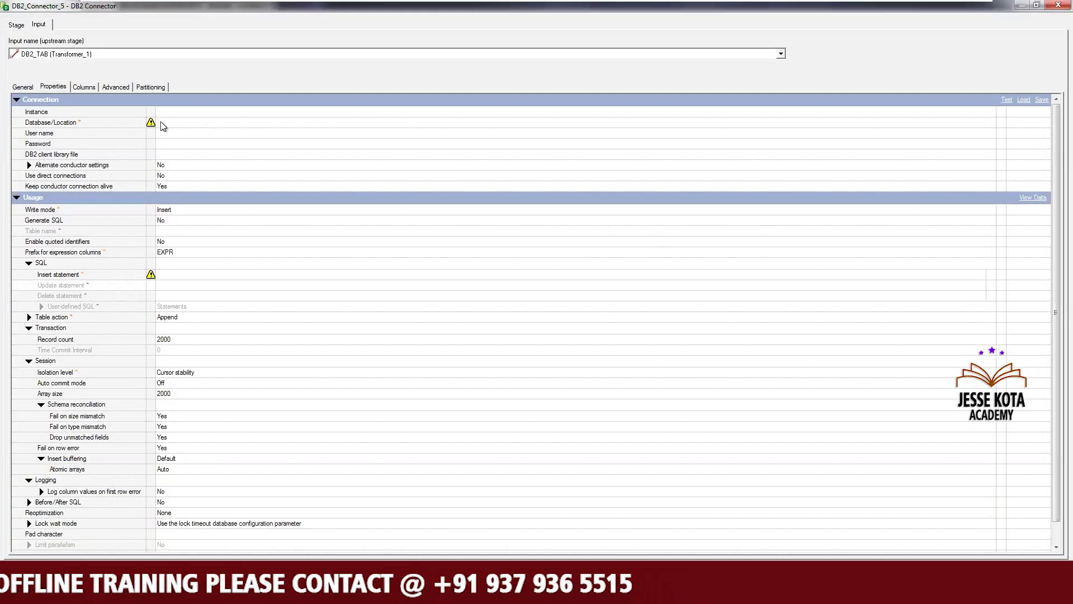
# Try to browse for a database for the DB2 connector's Database/Location property
pyautogui.click(160, 122)
pyautogui.click(1001, 122)
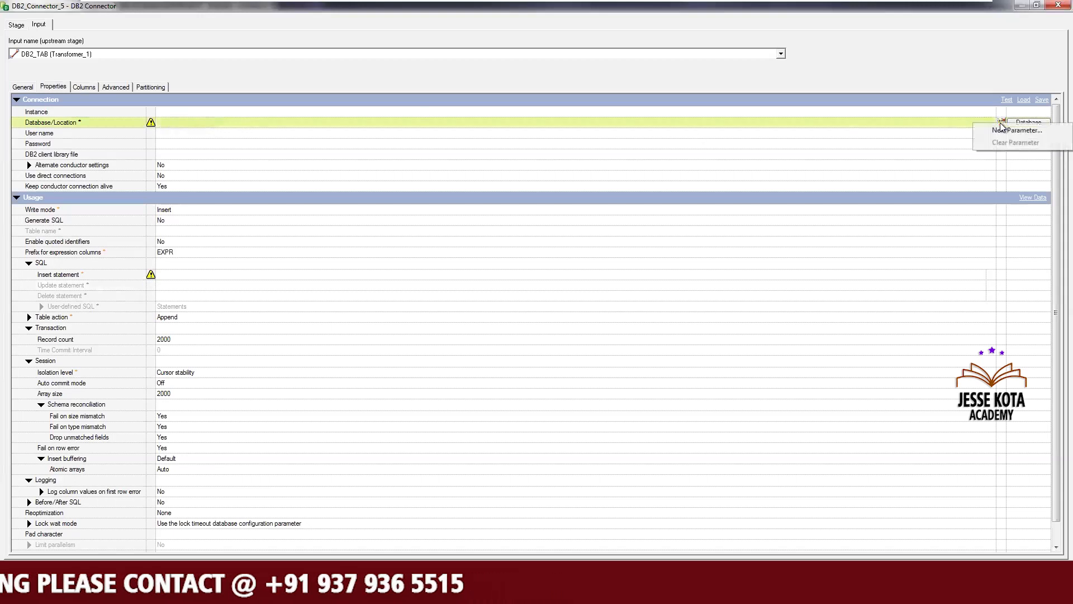
pyautogui.click(1023, 121)
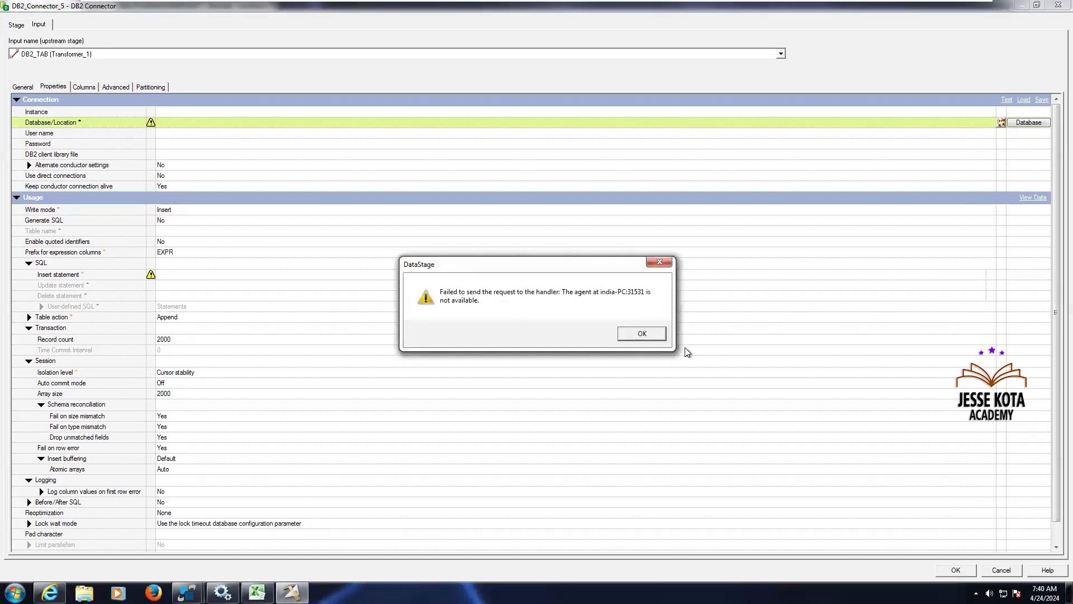
pyautogui.click(642, 338)
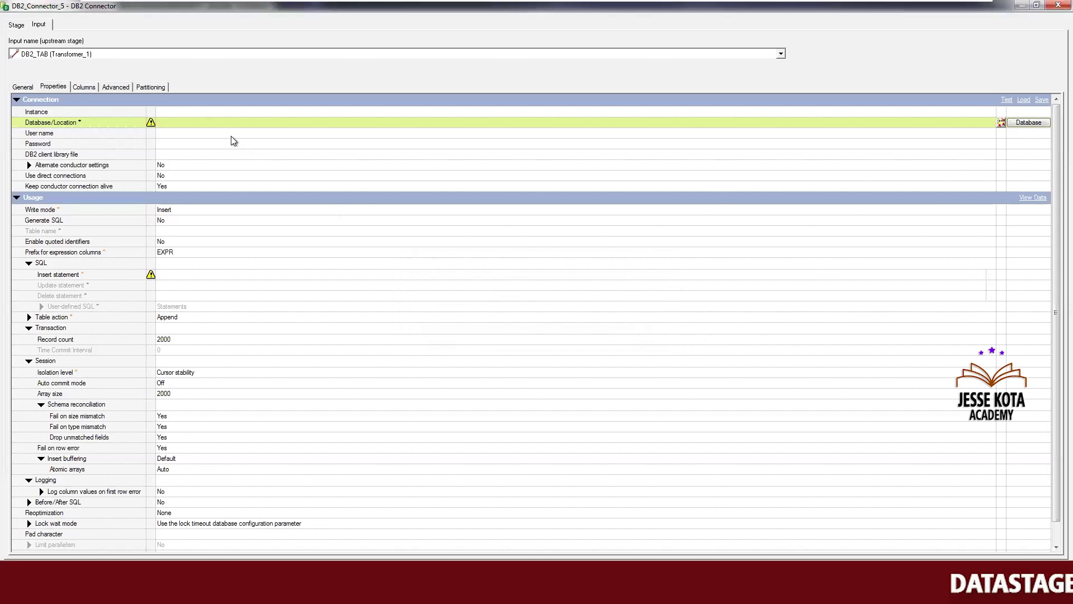
# Set the DB2 connector's Database/Location to XMETA and set Generate SQL to Yes
pyautogui.click(209, 125)
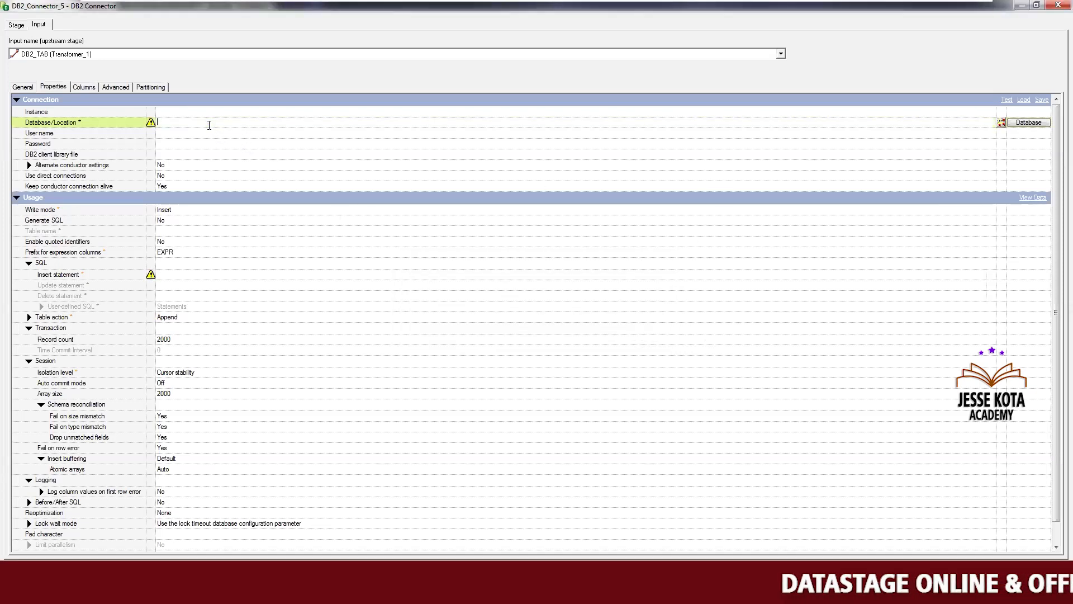
pyautogui.write('XMETA')
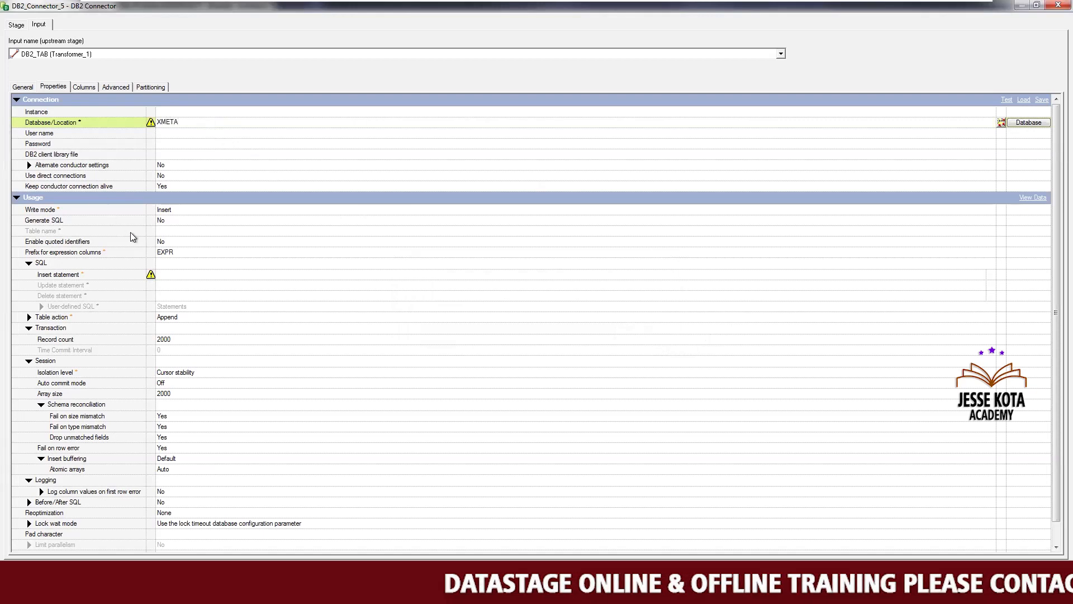
pyautogui.click(169, 223)
pyautogui.click(165, 233)
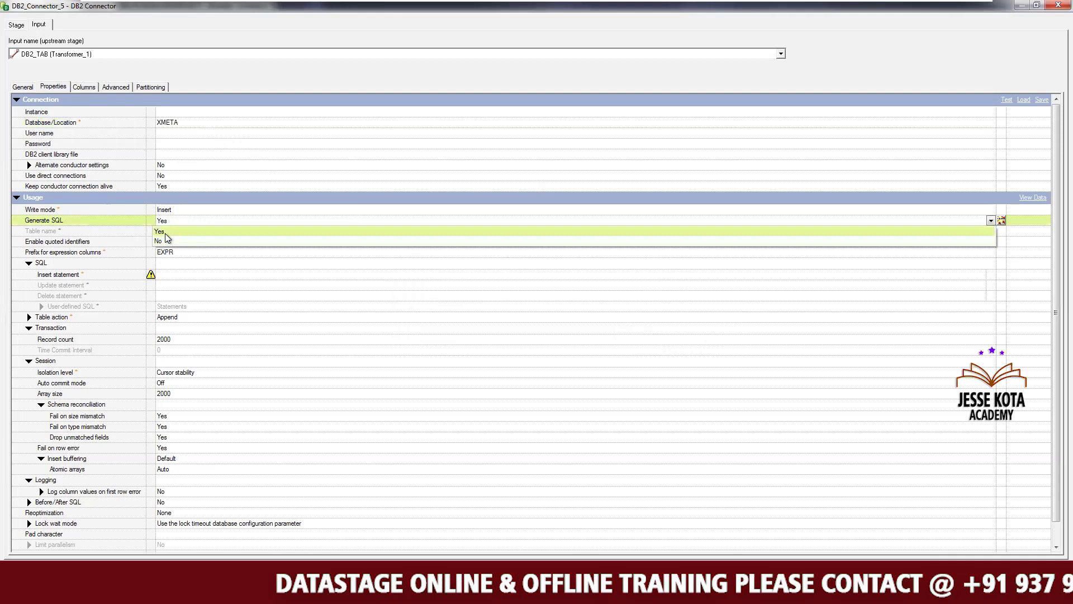
# Paste EMP_DEPT_DATA as the DB2 connector's table name, set the table action to Create, and confirm
pyautogui.click(166, 231)
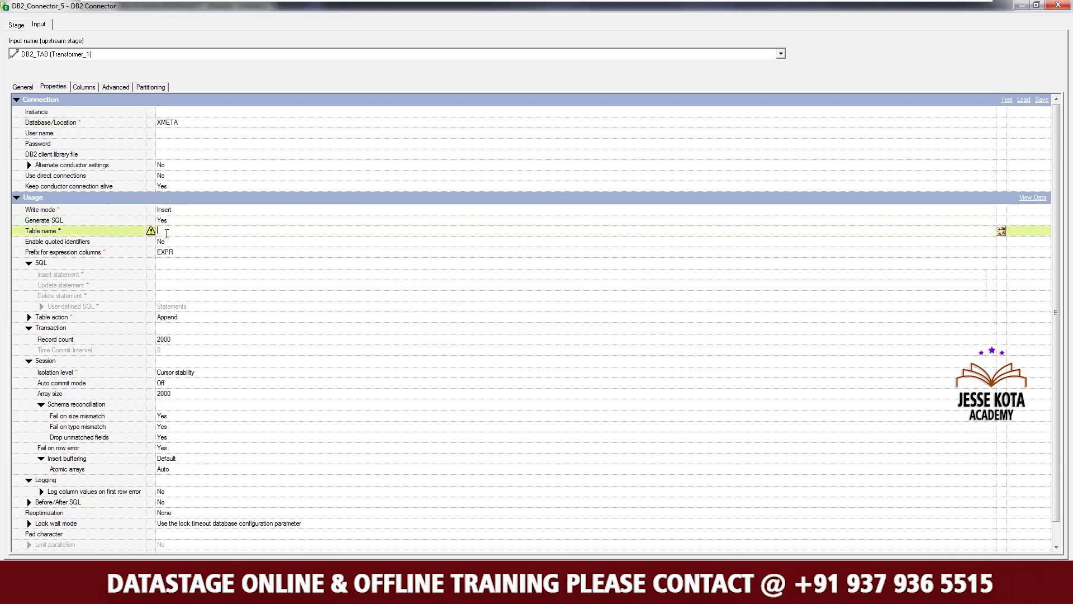
pyautogui.hotkey('ctrl', 'v')
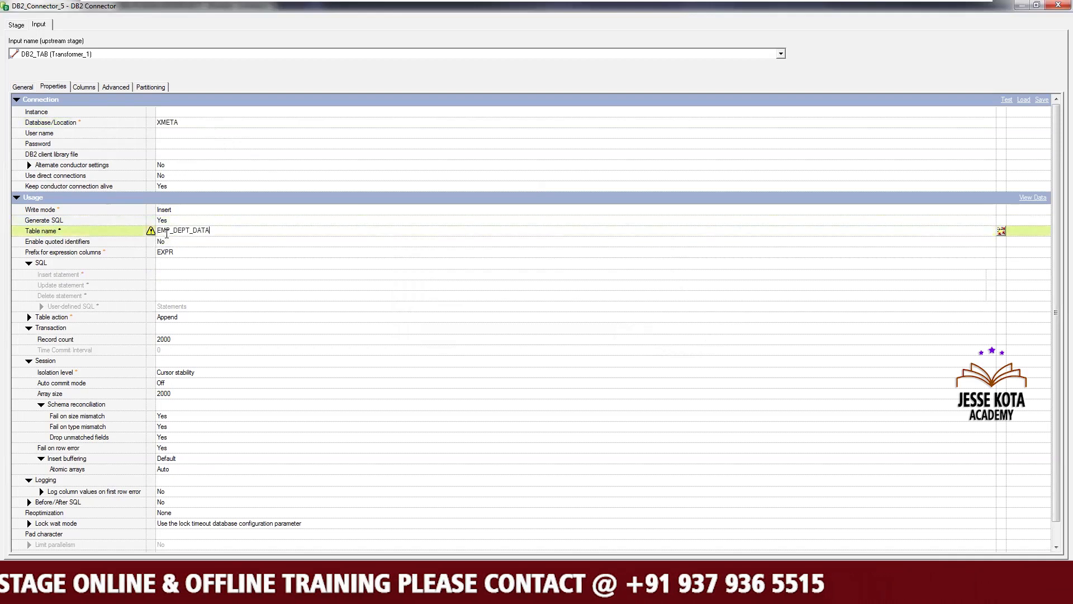
pyautogui.click(183, 317)
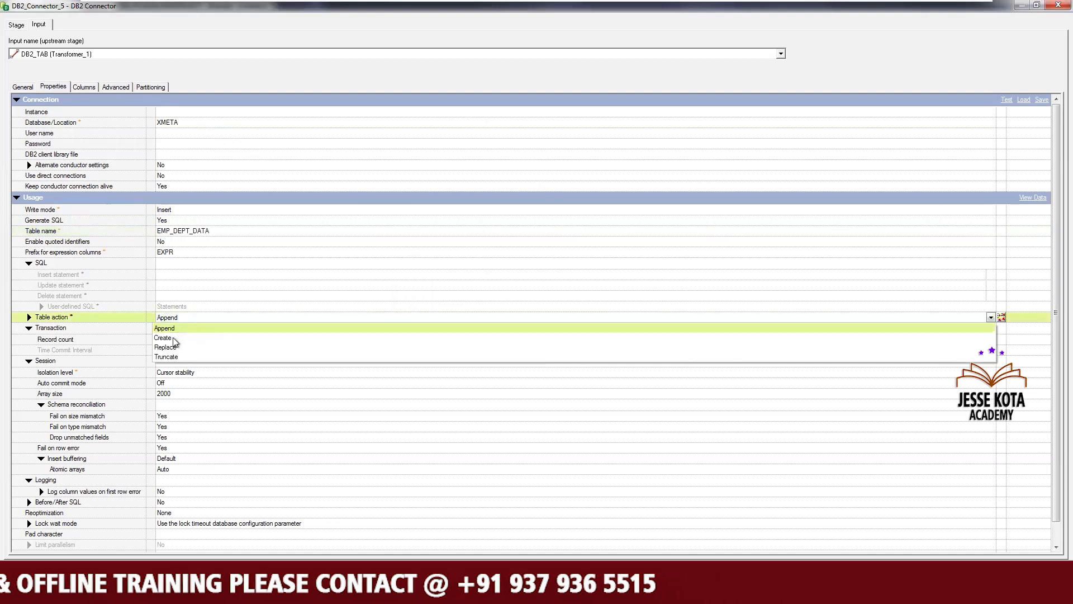
pyautogui.click(171, 338)
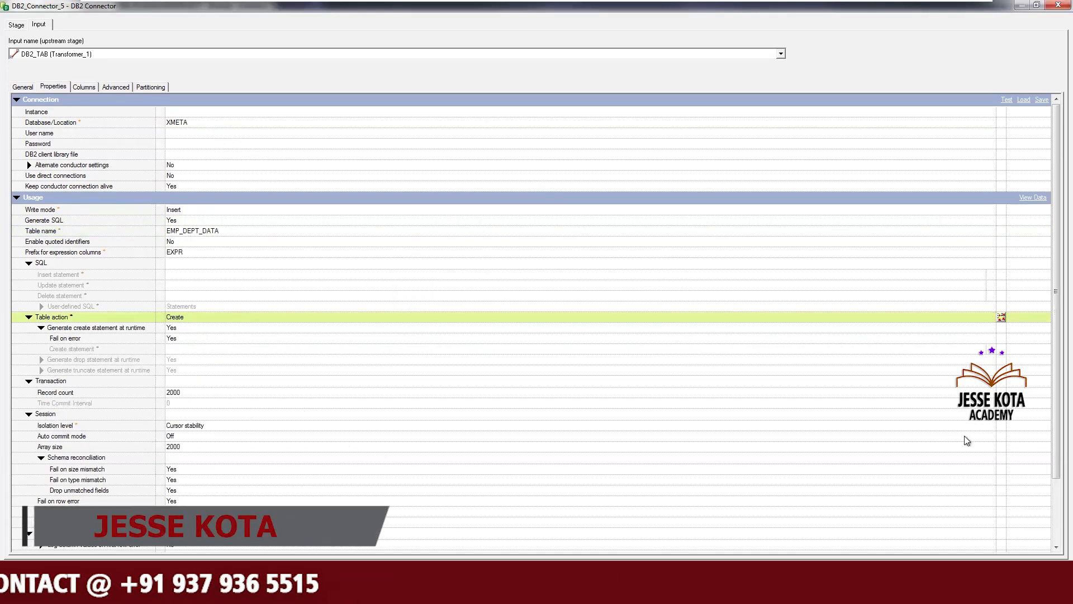
pyautogui.scroll(-3, 1041, 551)
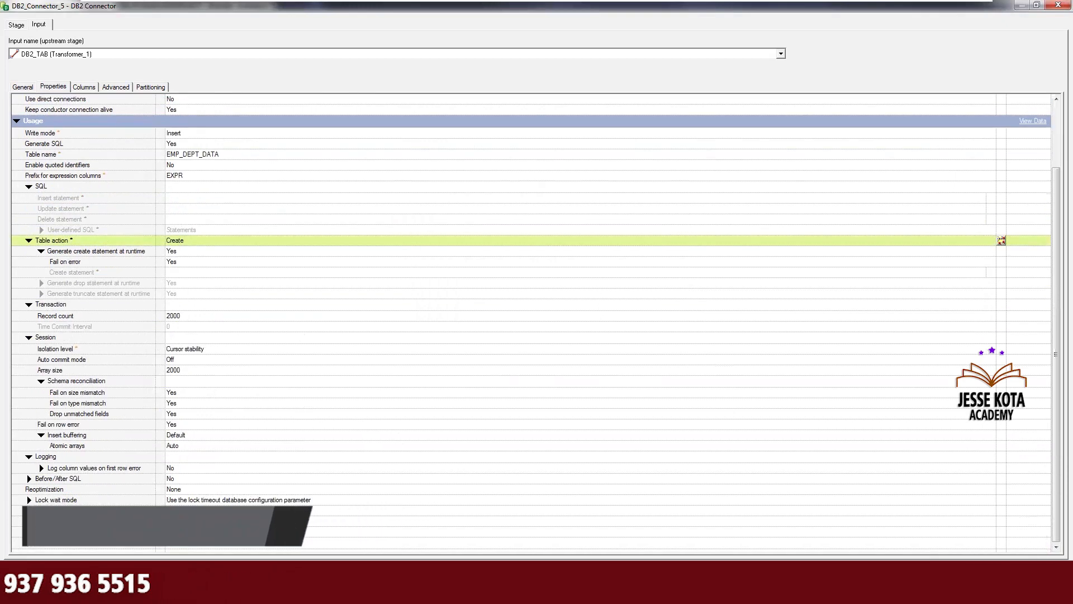
pyautogui.click(954, 570)
# Save the job as Exe8_DatabaseConnectors in the Jobs\Apr24 folder
pyautogui.click(463, 325)
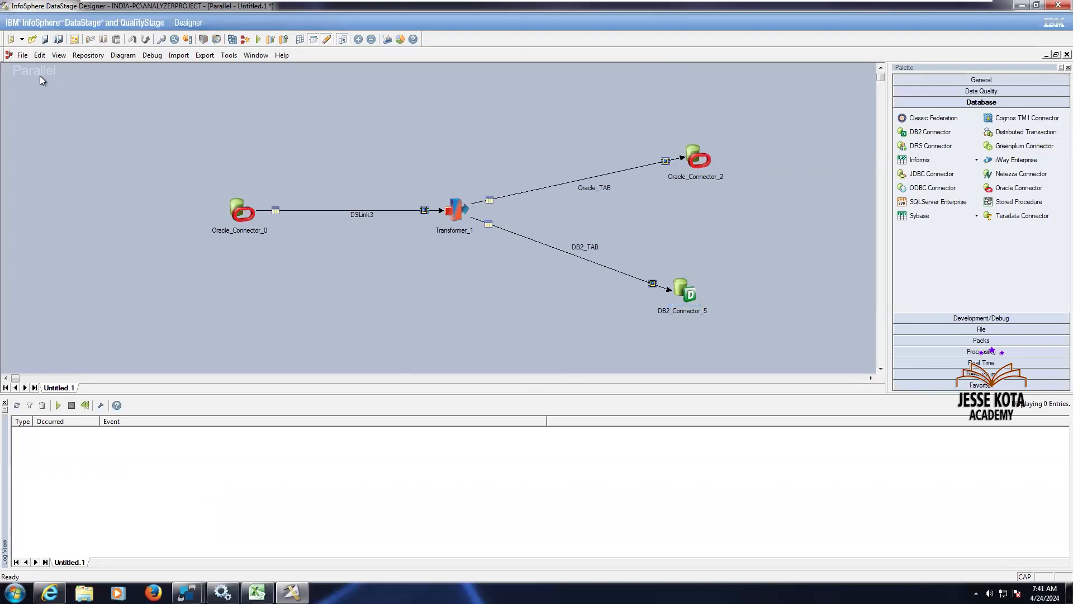
pyautogui.click(24, 55)
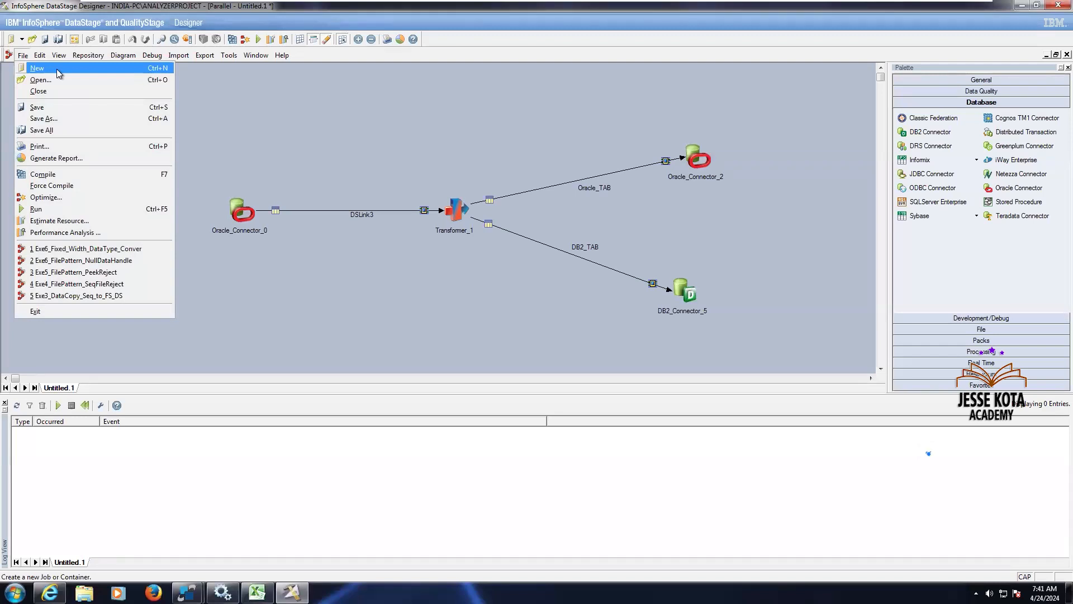
pyautogui.click(52, 109)
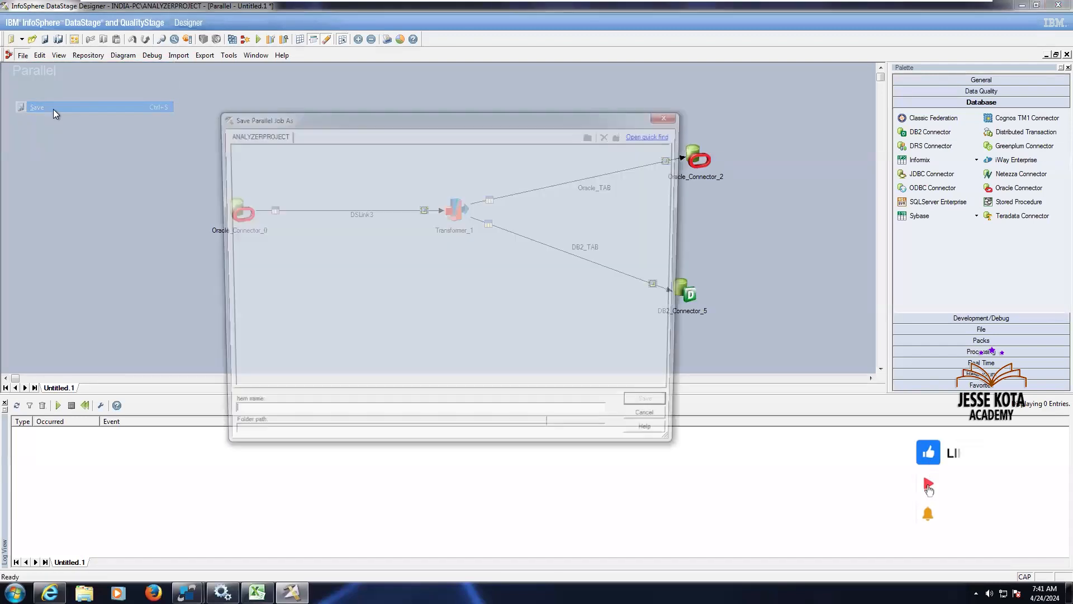
pyautogui.click(238, 182)
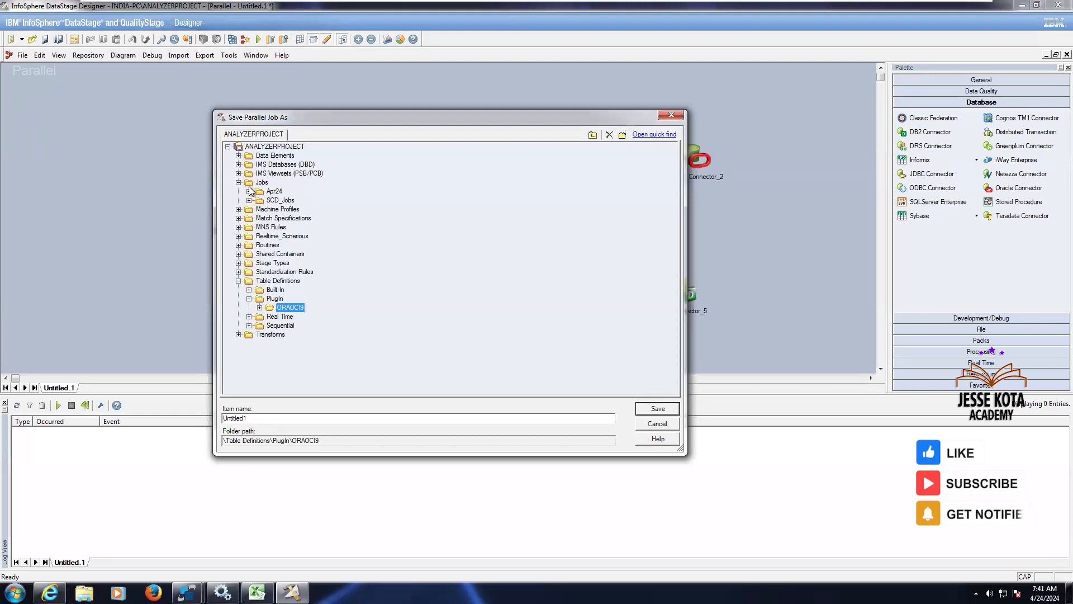
pyautogui.click(249, 192)
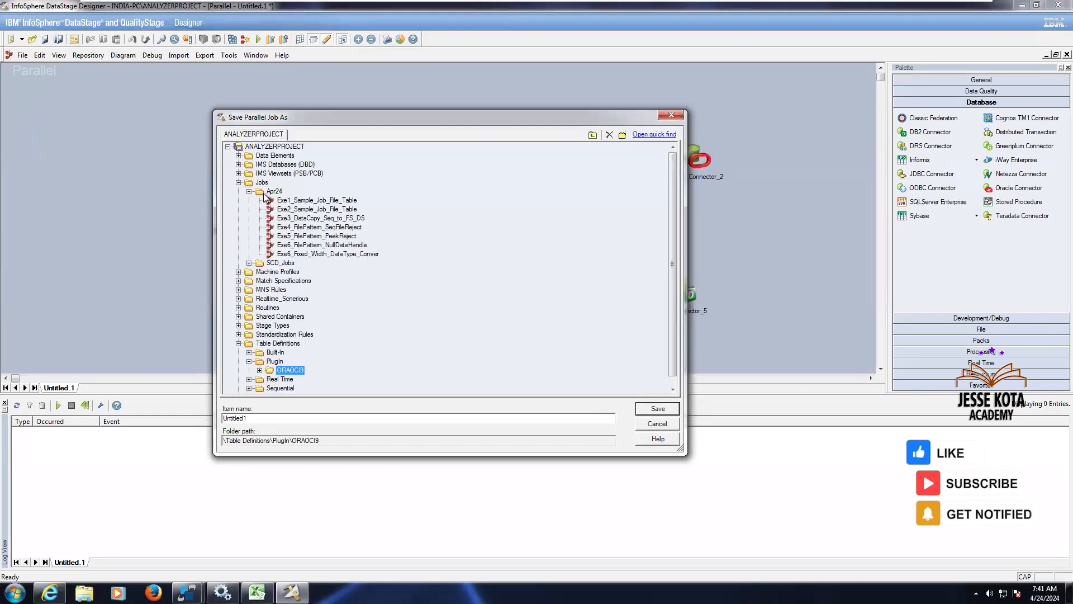
pyautogui.click(269, 194)
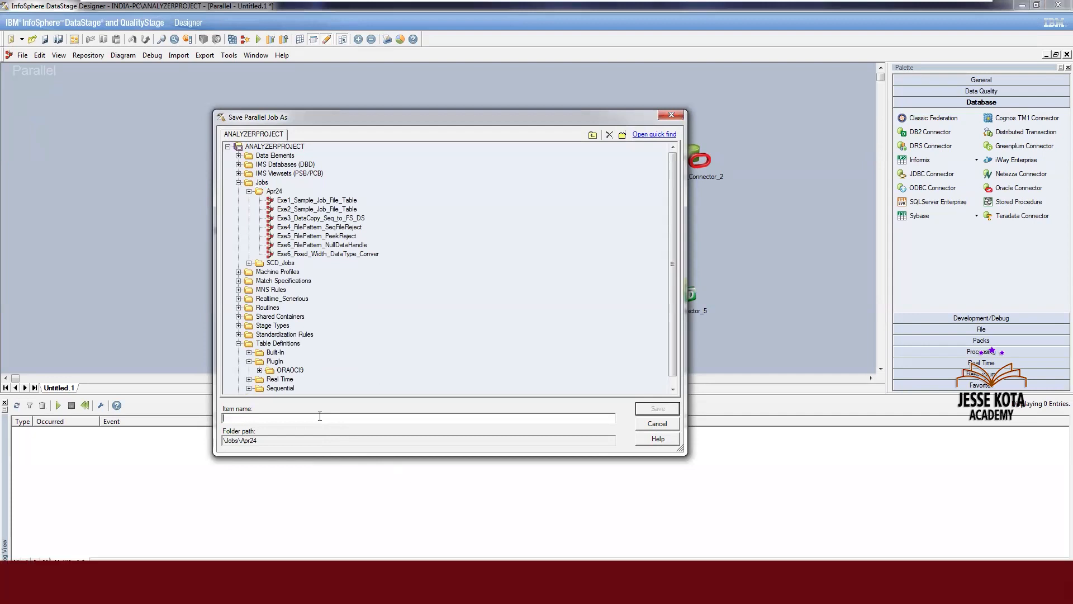
pyautogui.write('Exe8_Da')
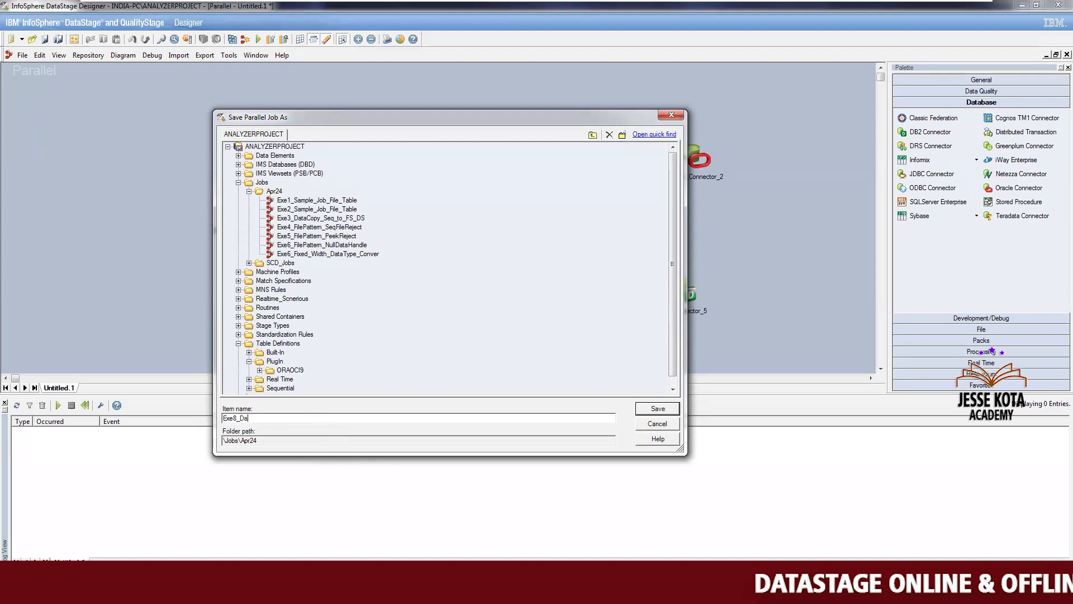
pyautogui.write('tabas')
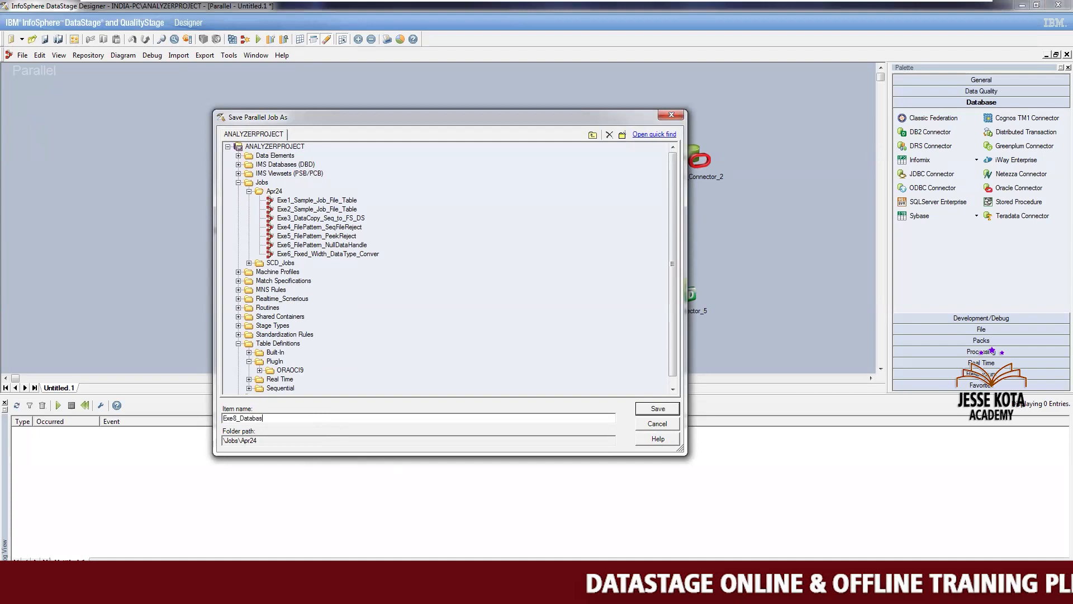
pyautogui.write('eCon')
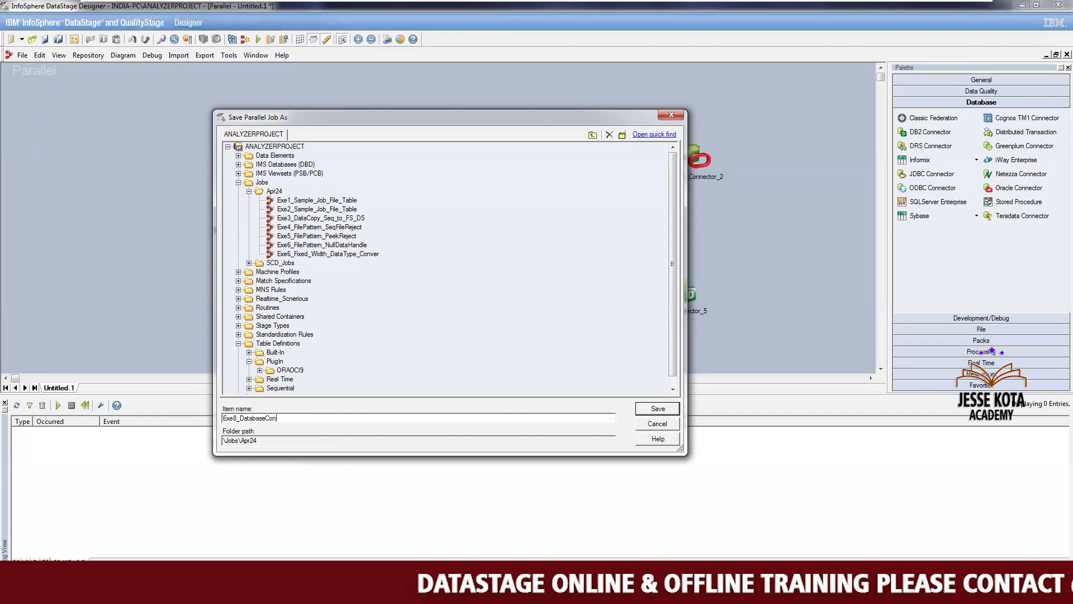
pyautogui.write('nect')
pyautogui.write('ors')
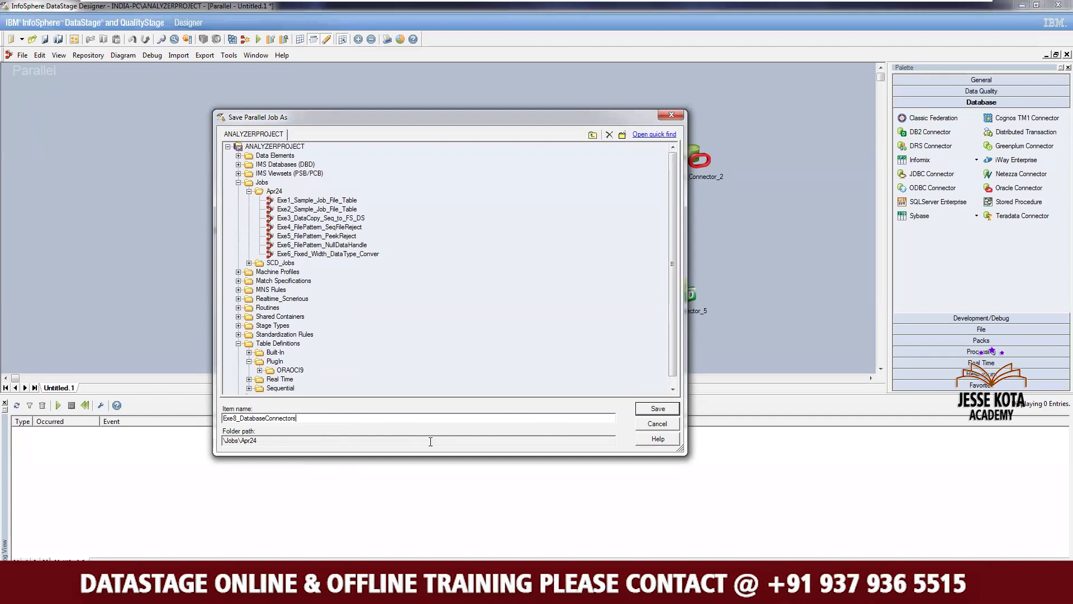
pyautogui.click(658, 409)
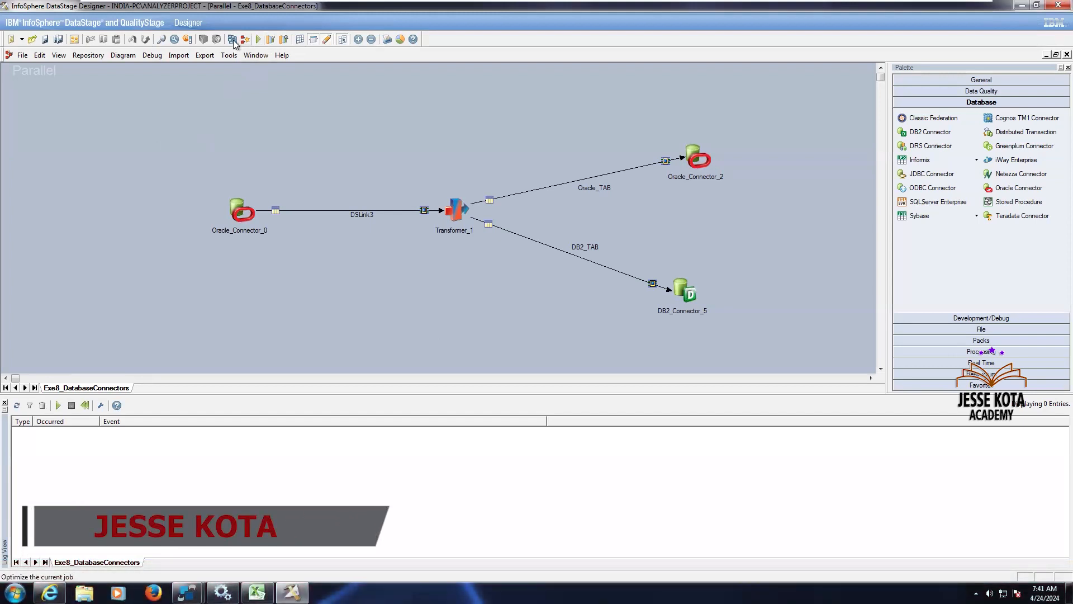
# Compile the Exe8_DatabaseConnectors job
pyautogui.click(258, 39)
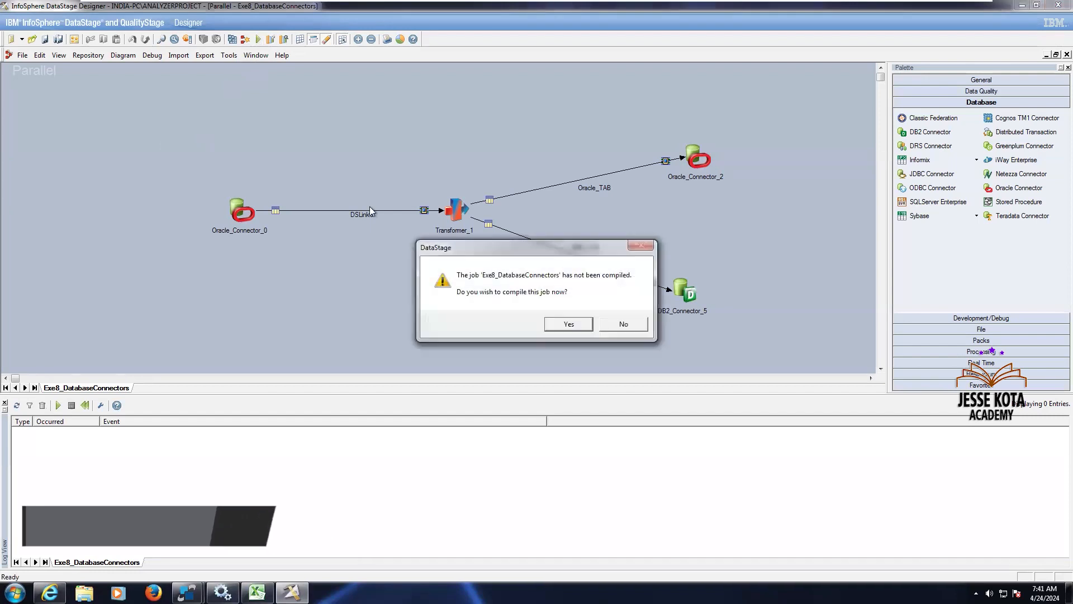
pyautogui.click(561, 325)
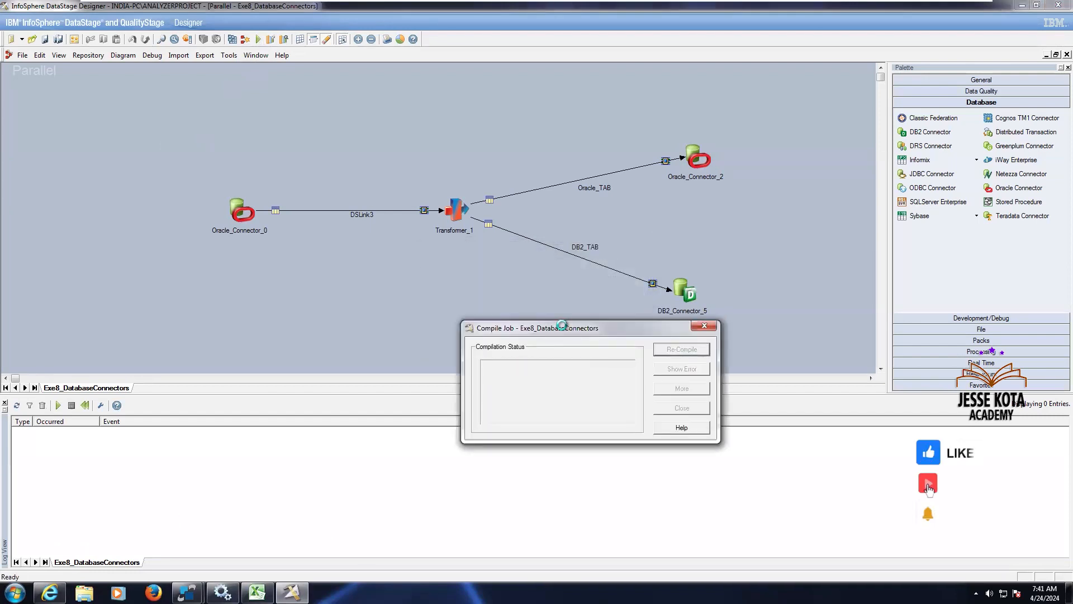
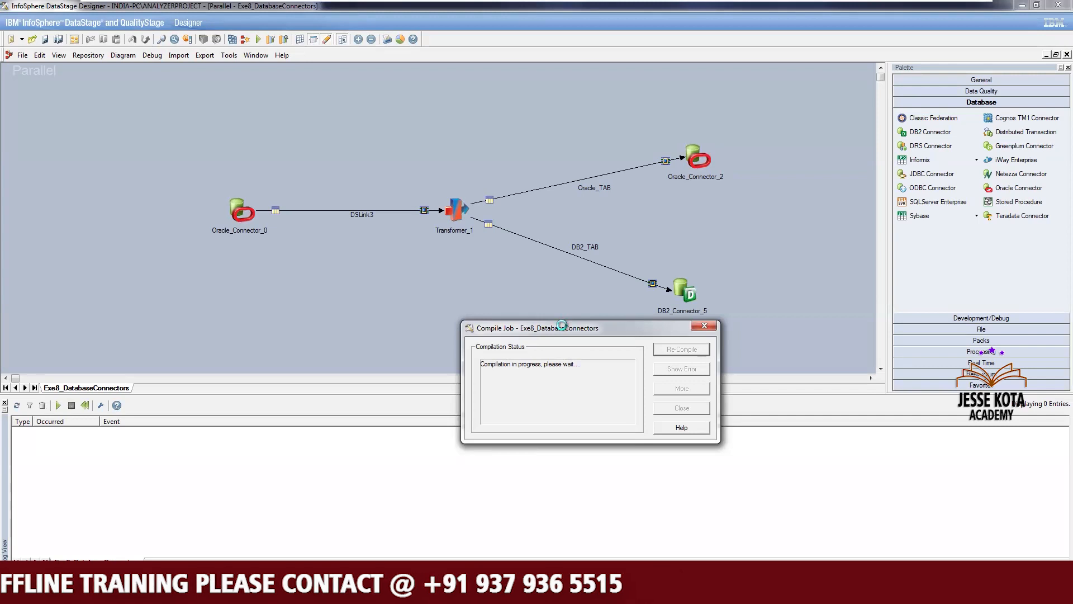
# Close the compile dialog and run the Exe8_DatabaseConnectors job with the default run options
pyautogui.press('Escape')
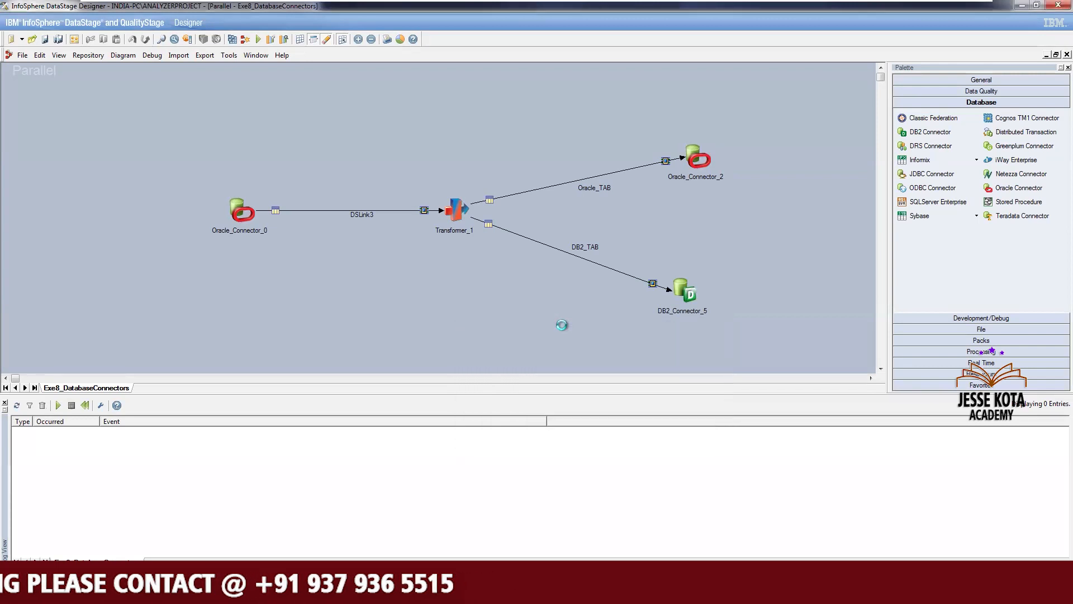
pyautogui.hotkey('ctrl', 'F5')
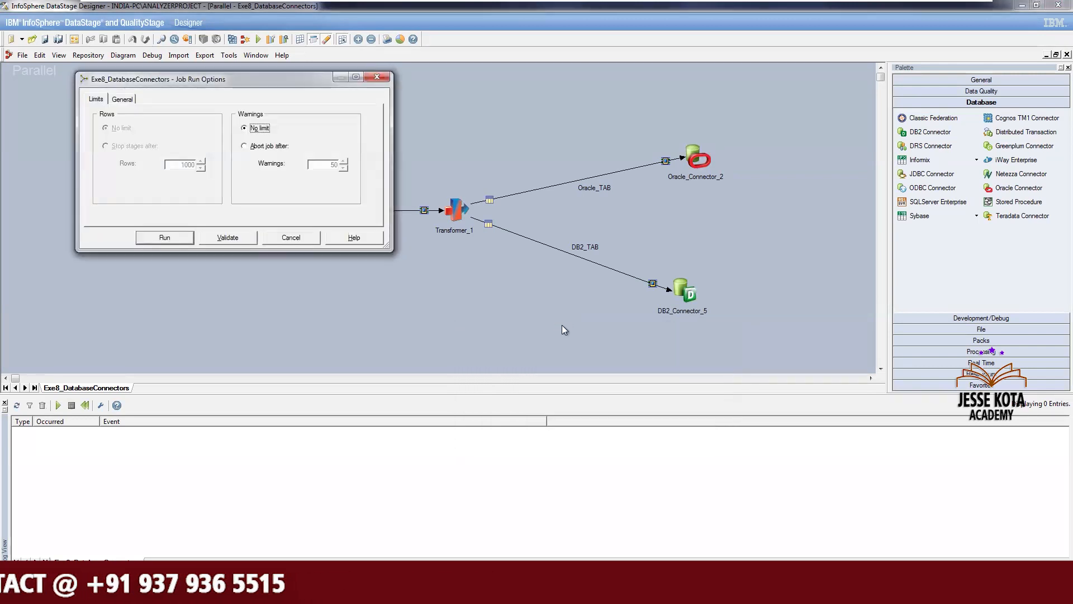
pyautogui.click(173, 237)
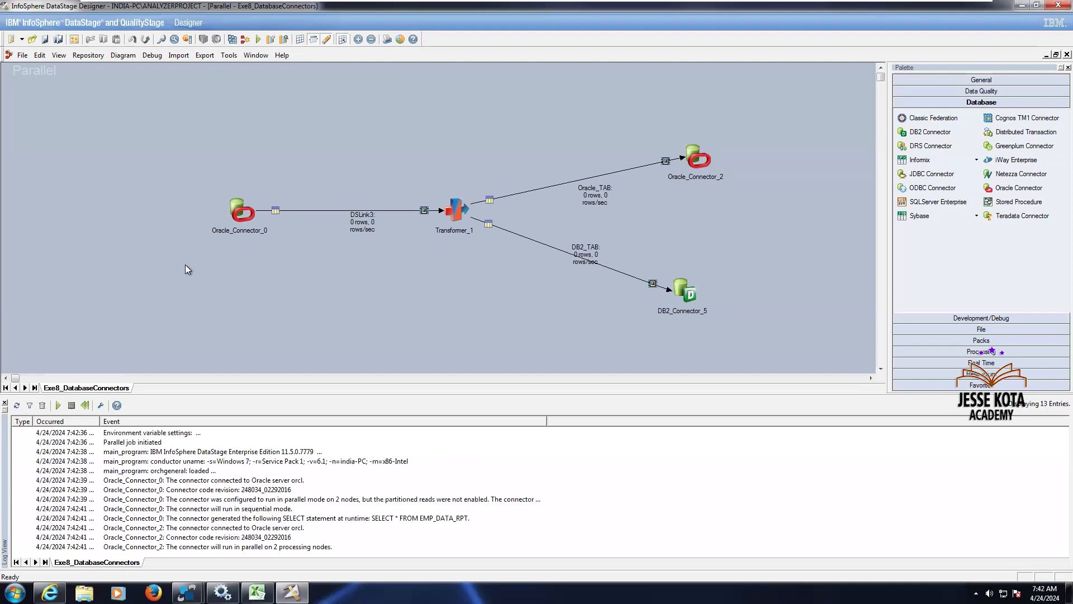
# Scroll through the job log and query EMP_DEPT_DATA in the XMETA DB2 database to check the loaded rows
pyautogui.moveTo(135, 430); pyautogui.dragTo(182, 429)
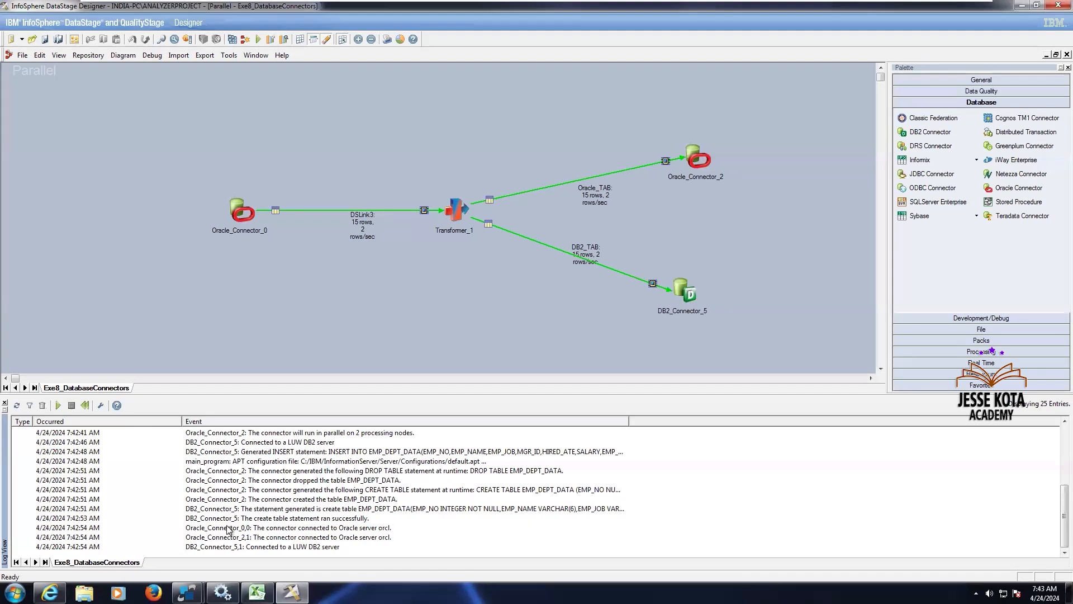
pyautogui.moveTo(187, 593)
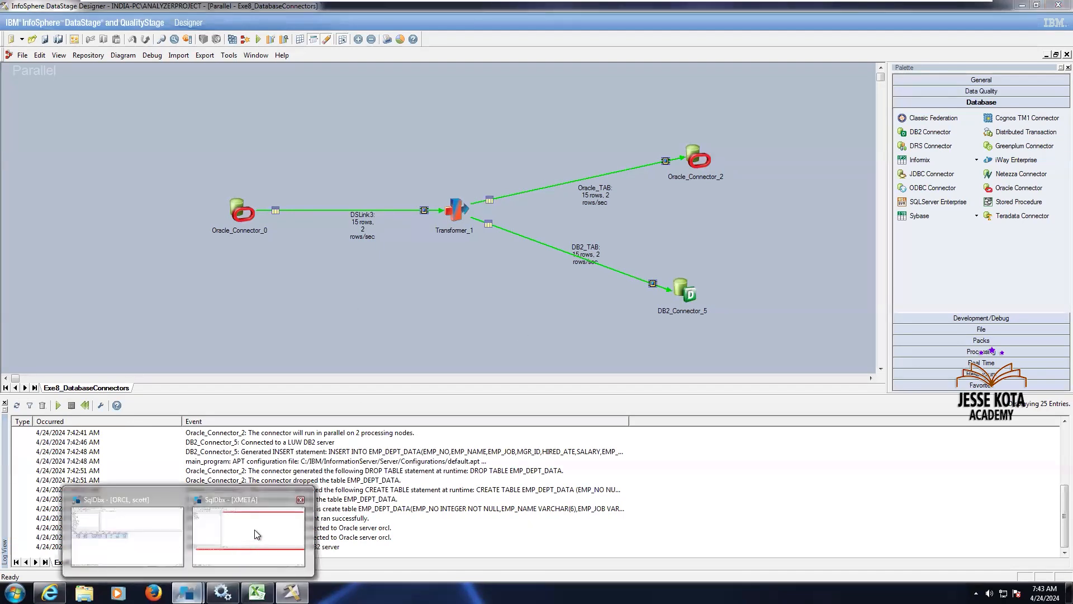
pyautogui.click(254, 529)
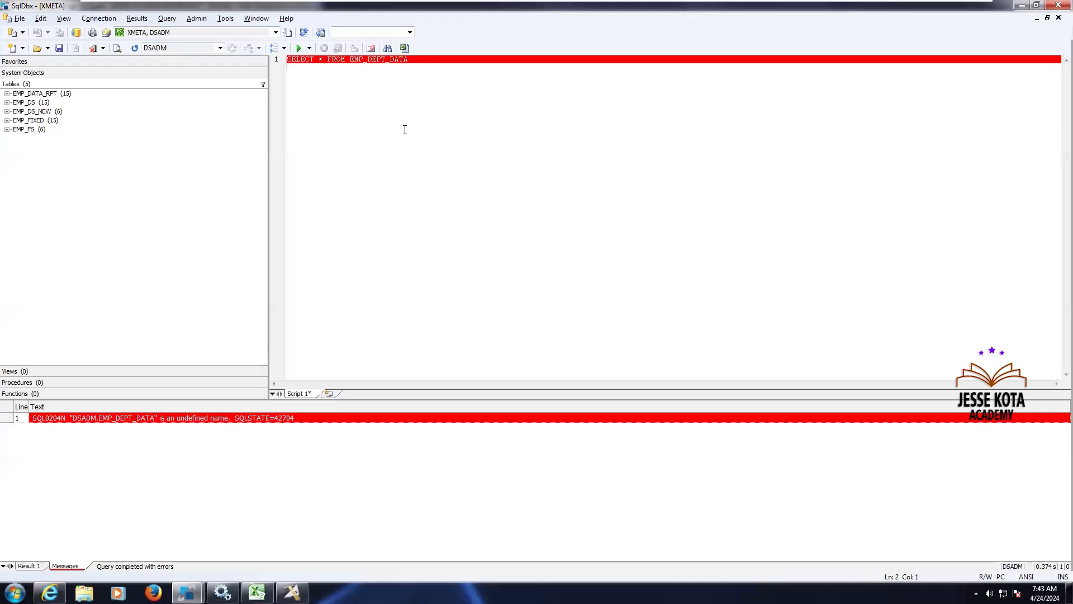
pyautogui.click(299, 49)
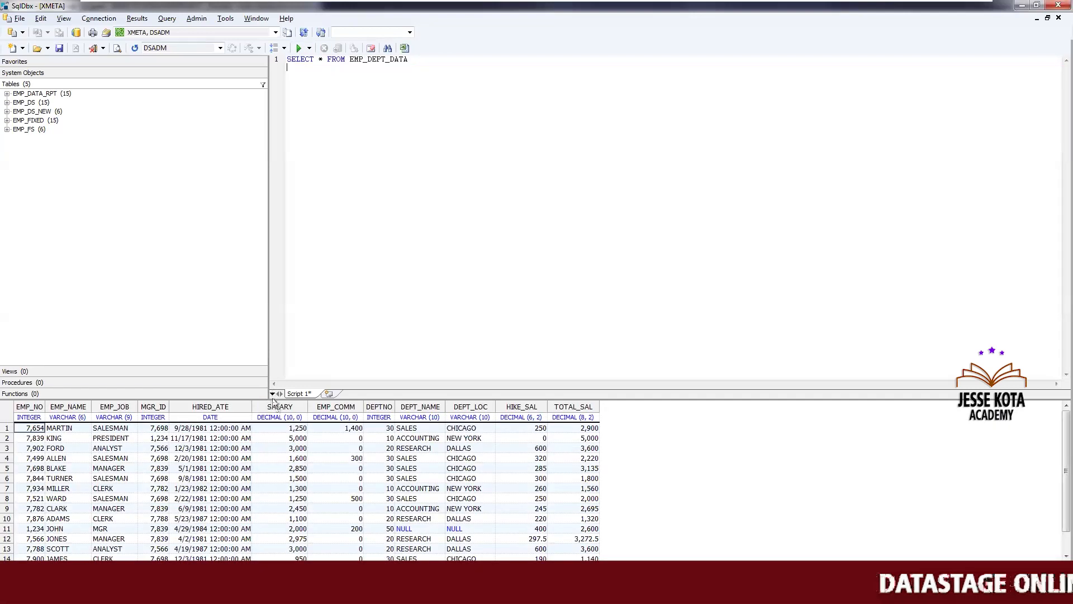
# Select all rows of the EMP_DEPT_DATA table in the Oracle scott schema to check the loaded data
pyautogui.moveTo(273, 398); pyautogui.dragTo(259, 257)
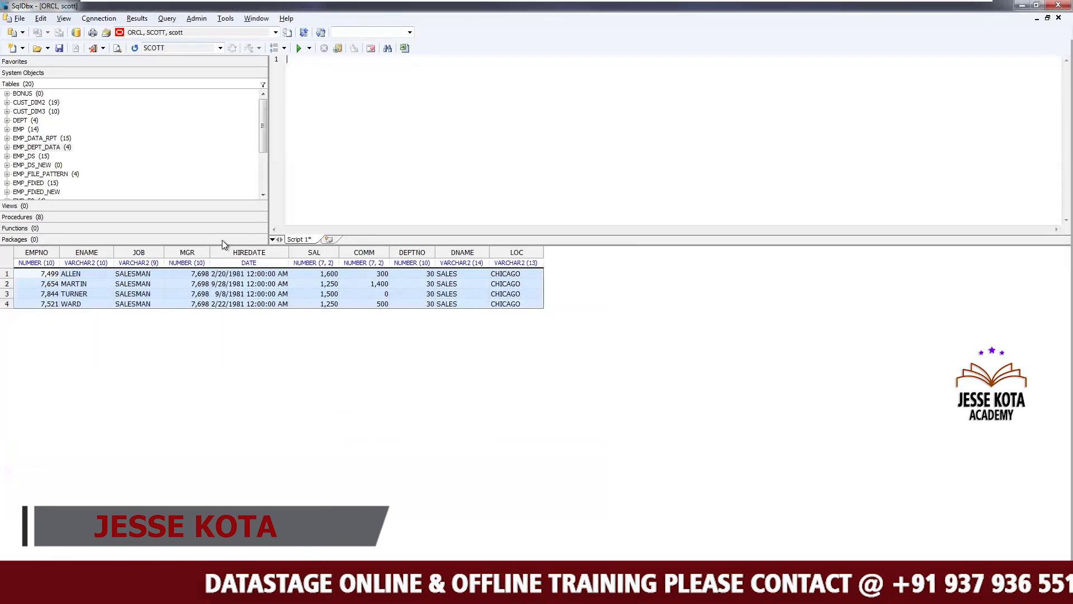
pyautogui.rightClick(68, 147)
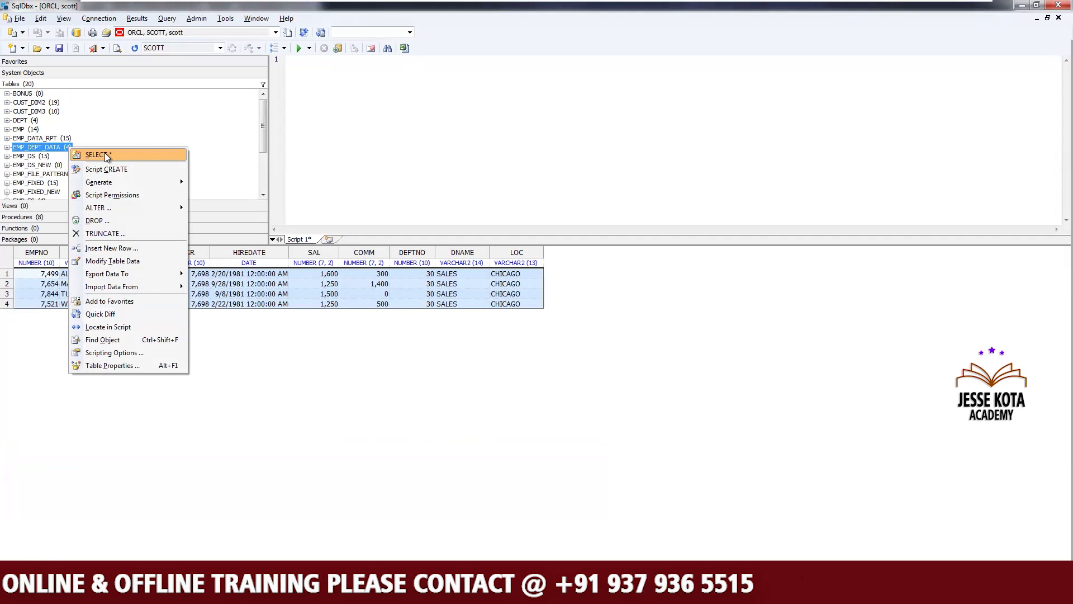
pyautogui.click(105, 155)
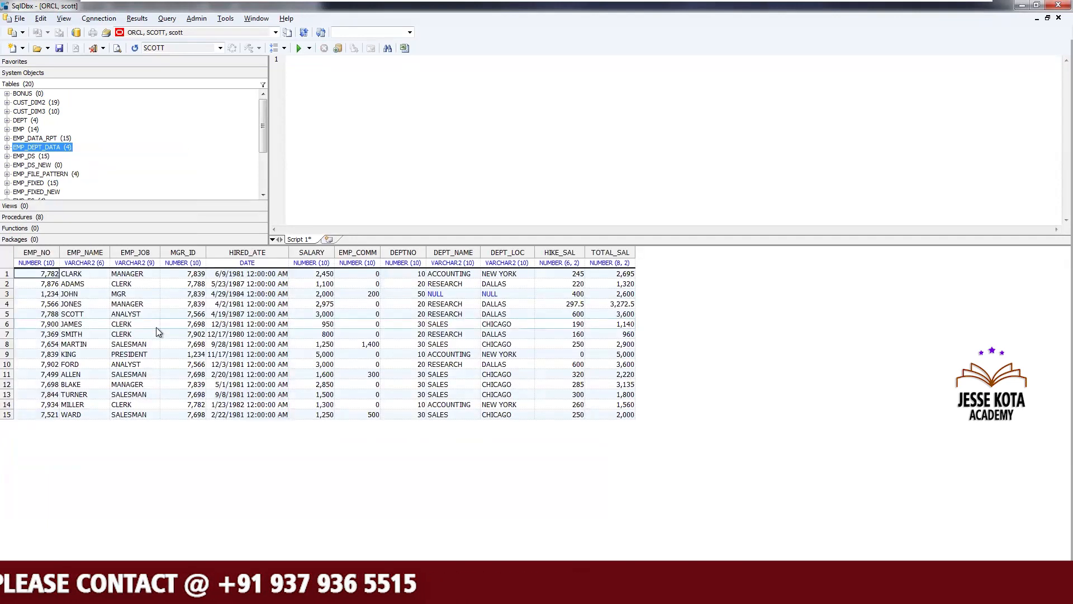
pyautogui.click(378, 335)
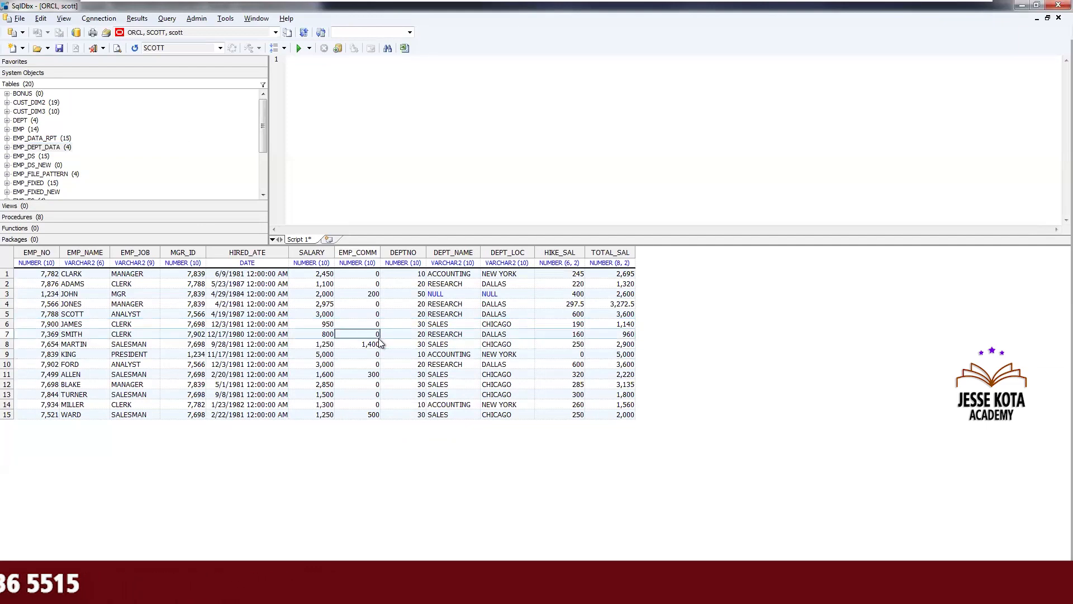
# Open the Transformer stage in the job to review its column mappings and close it
pyautogui.click(293, 593)
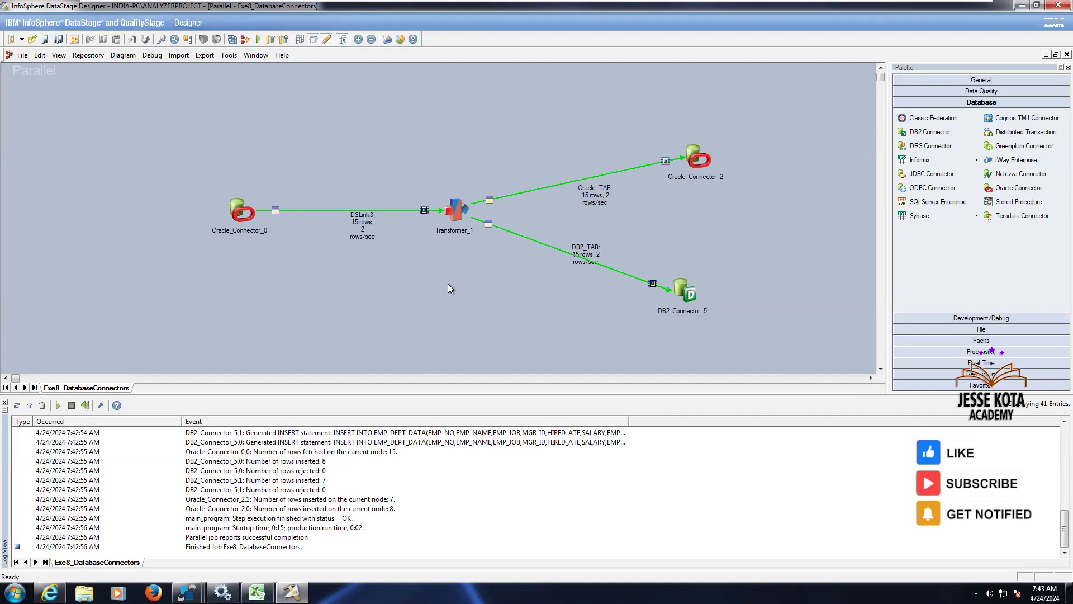
pyautogui.click(457, 216)
pyautogui.doubleClick(457, 213)
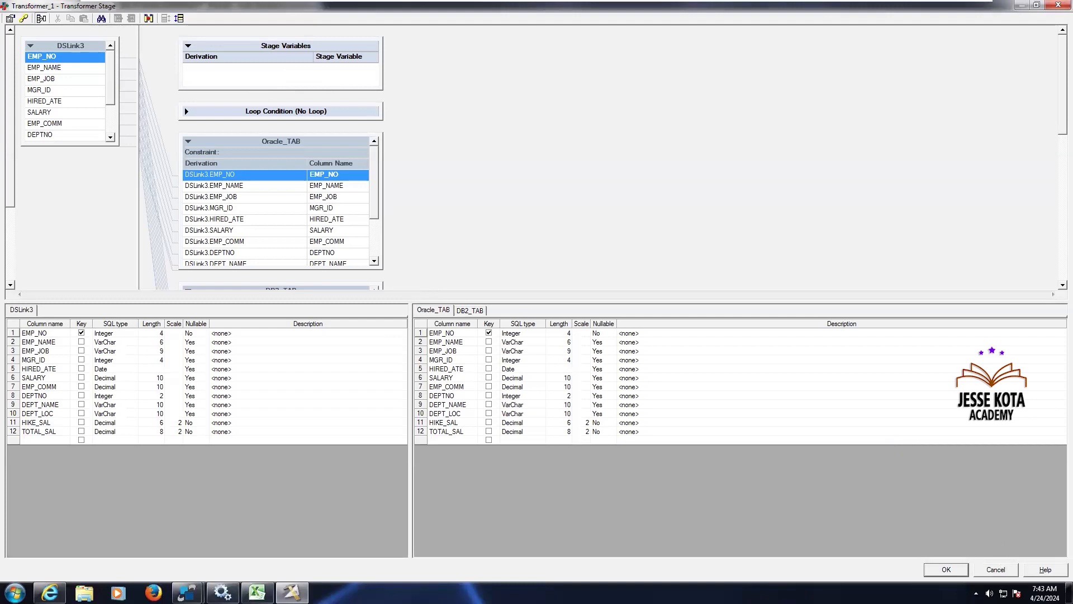
pyautogui.press('Escape')
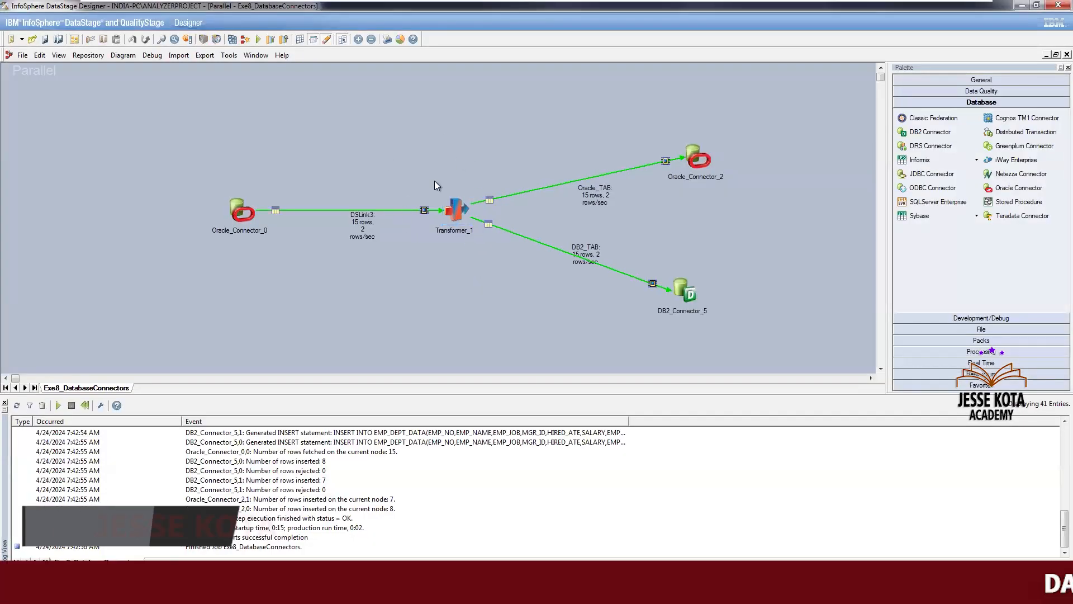
# Save the job as Exe9_DatabaseConnectors_sel in the Jobs\Apr24 folder
pyautogui.click(22, 55)
pyautogui.click(69, 119)
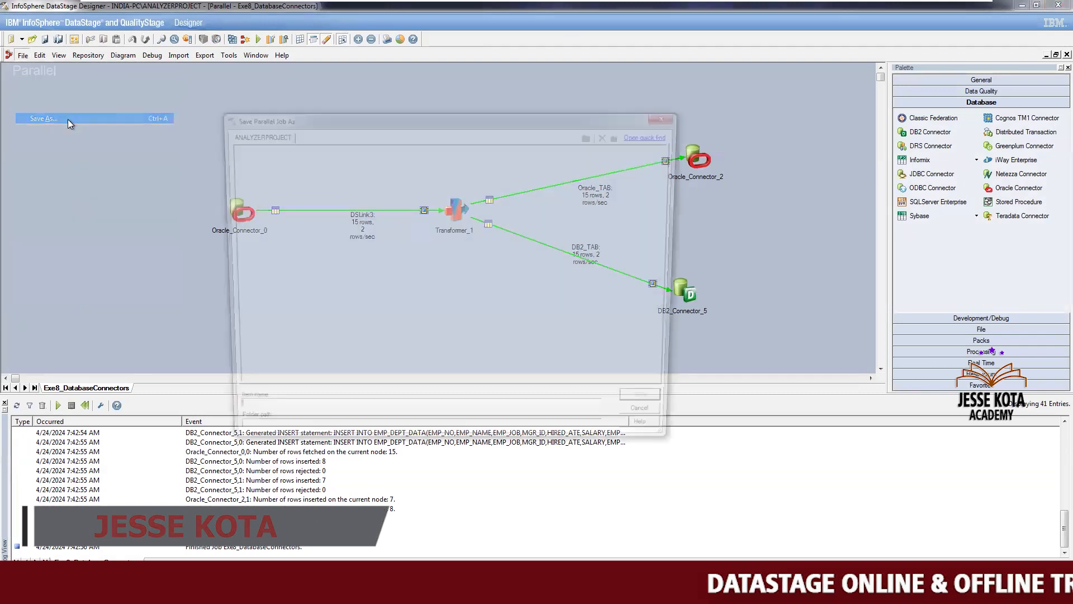
pyautogui.click(315, 418)
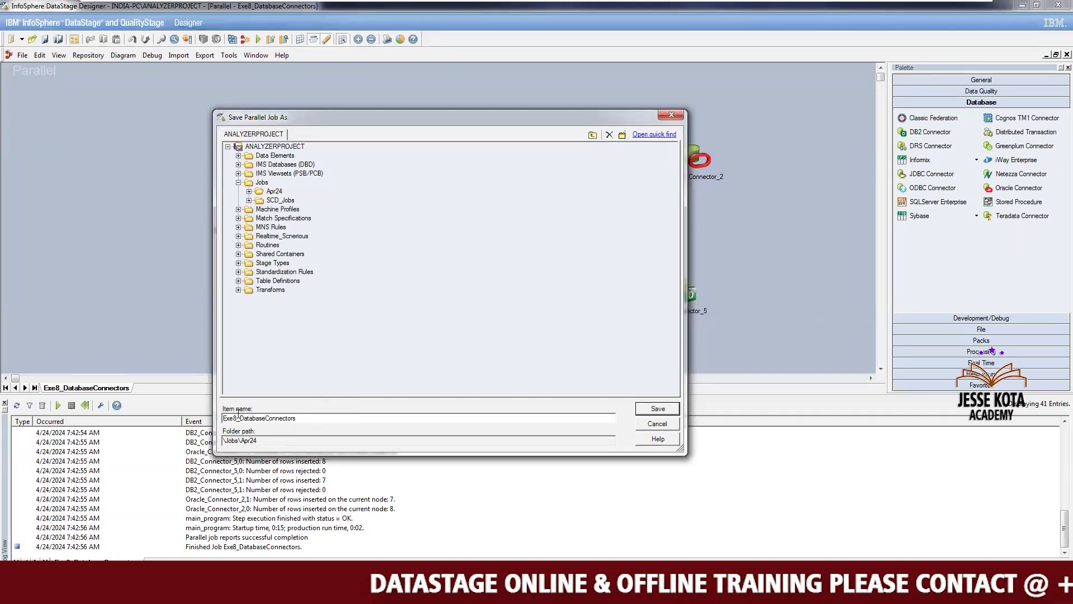
pyautogui.click(238, 418)
pyautogui.press('BackSpace')
pyautogui.write('9')
pyautogui.click(318, 415)
pyautogui.write('_sel')
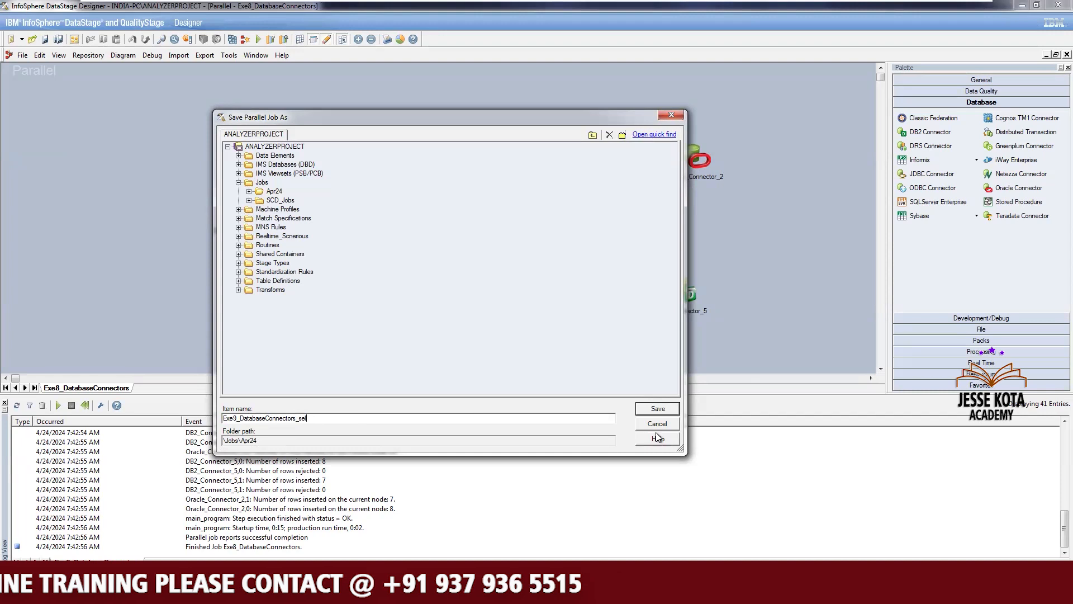
pyautogui.click(657, 408)
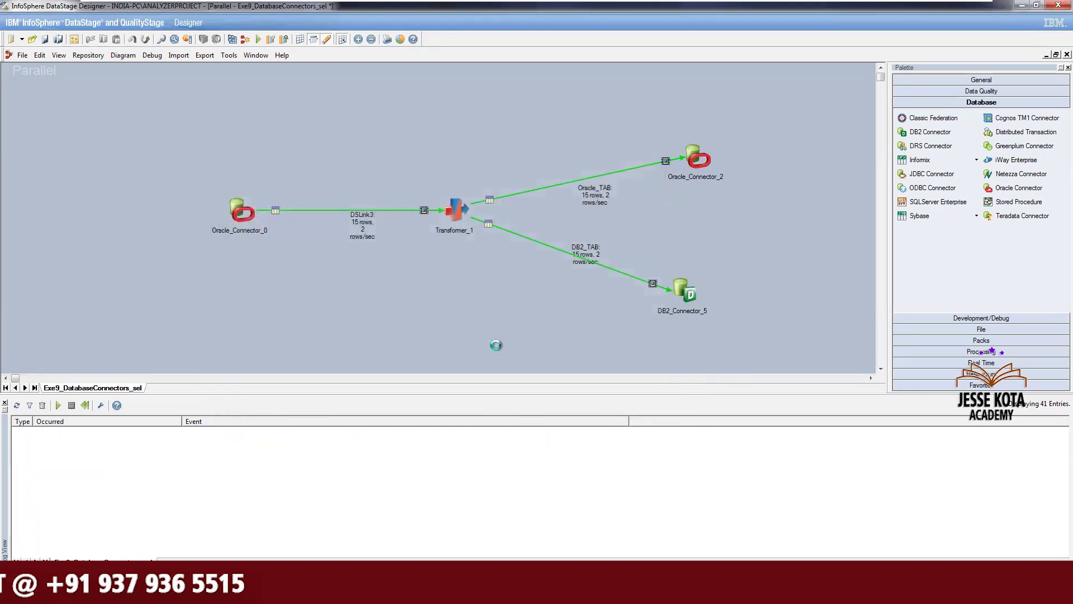
# Open the source Oracle connector's properties and run SELECT * FROM EMP_DATA_RPT; in the Oracle SQL editor
pyautogui.click(243, 212)
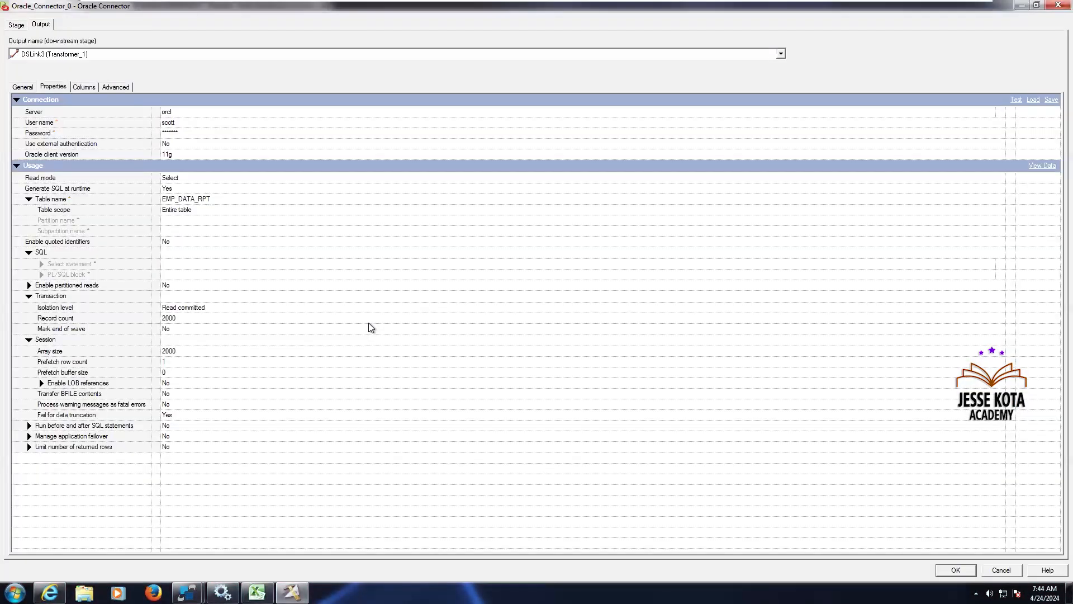
pyautogui.click(231, 202)
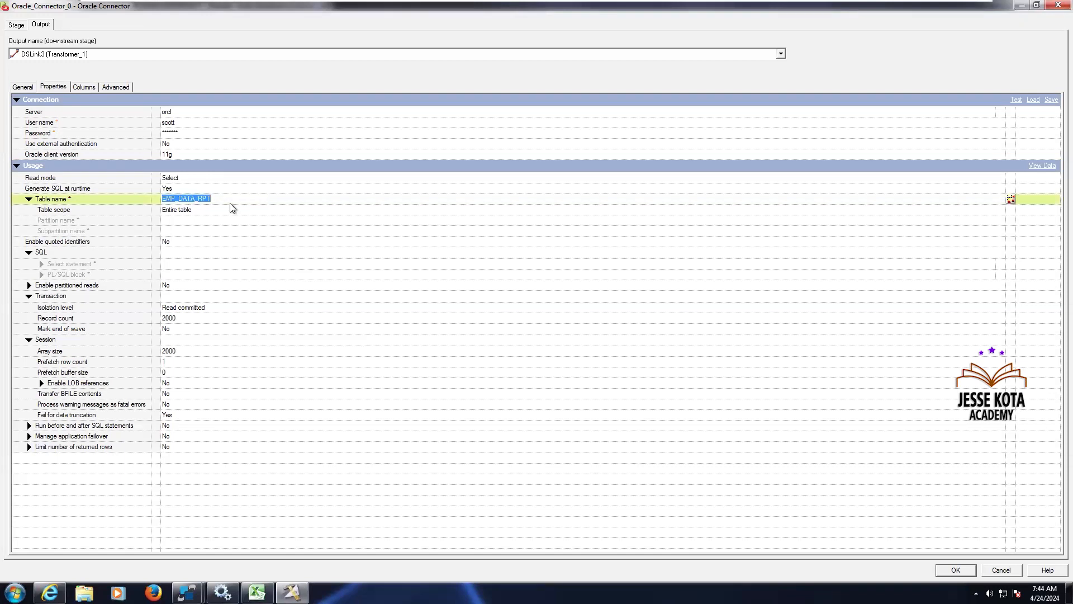
pyautogui.moveTo(187, 592)
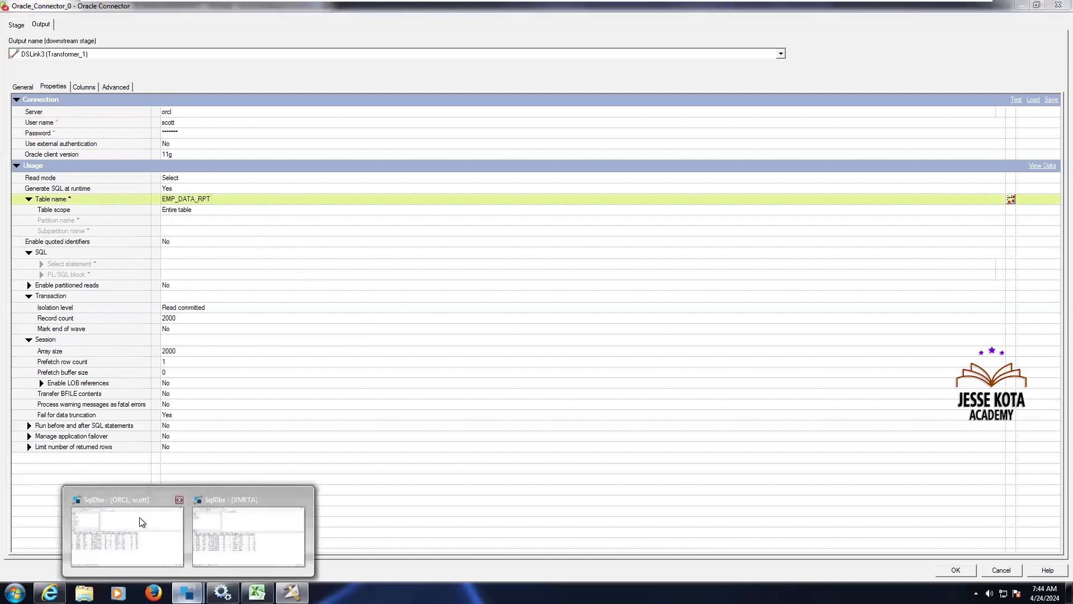
pyautogui.click(143, 520)
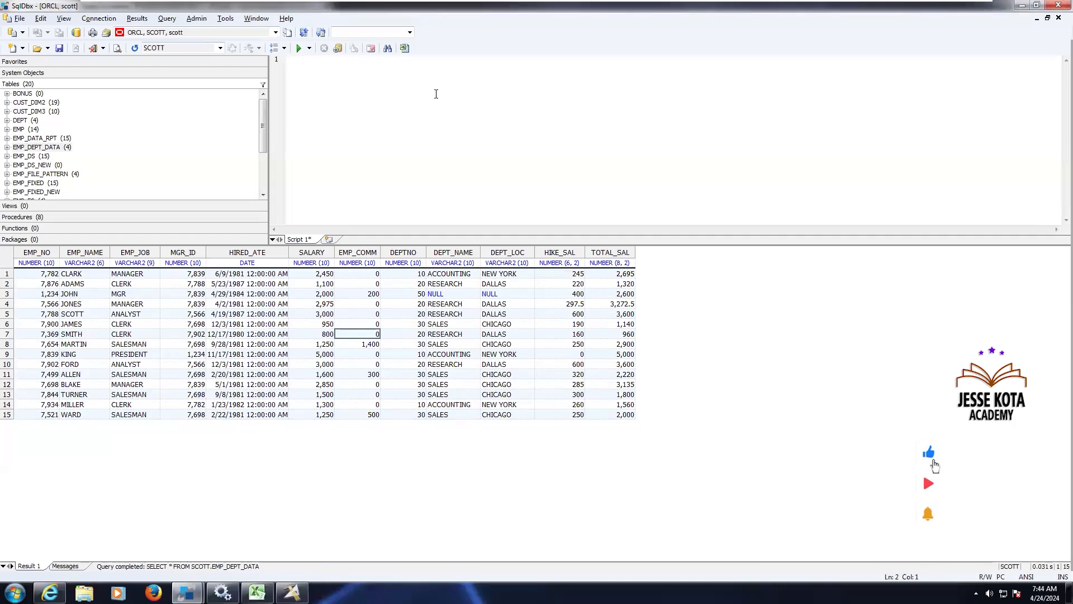
pyautogui.write('select ')
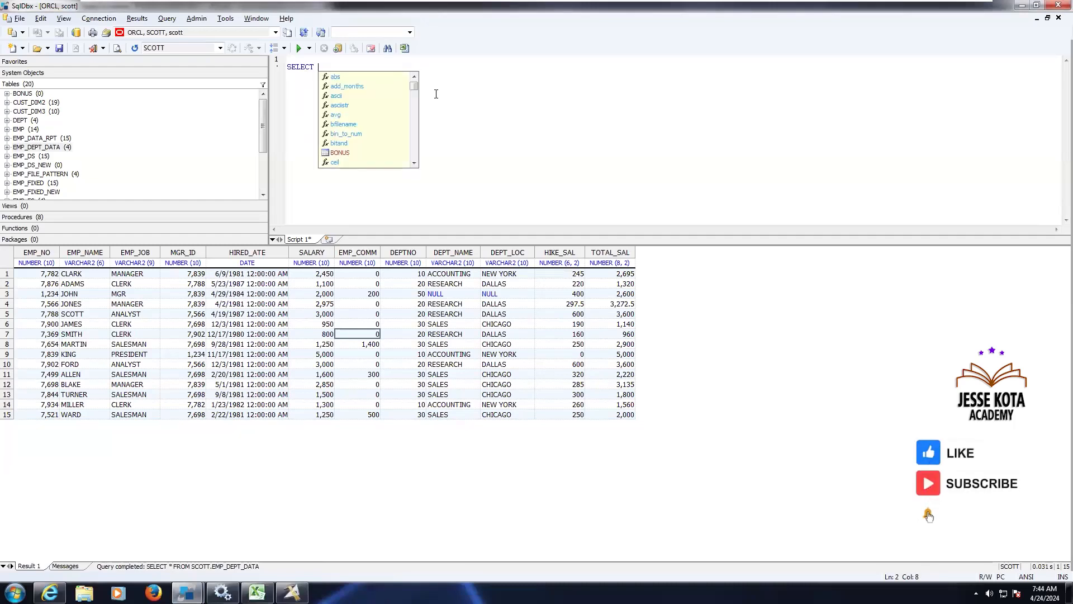
pyautogui.write('* from EMP_DATA_RPT;')
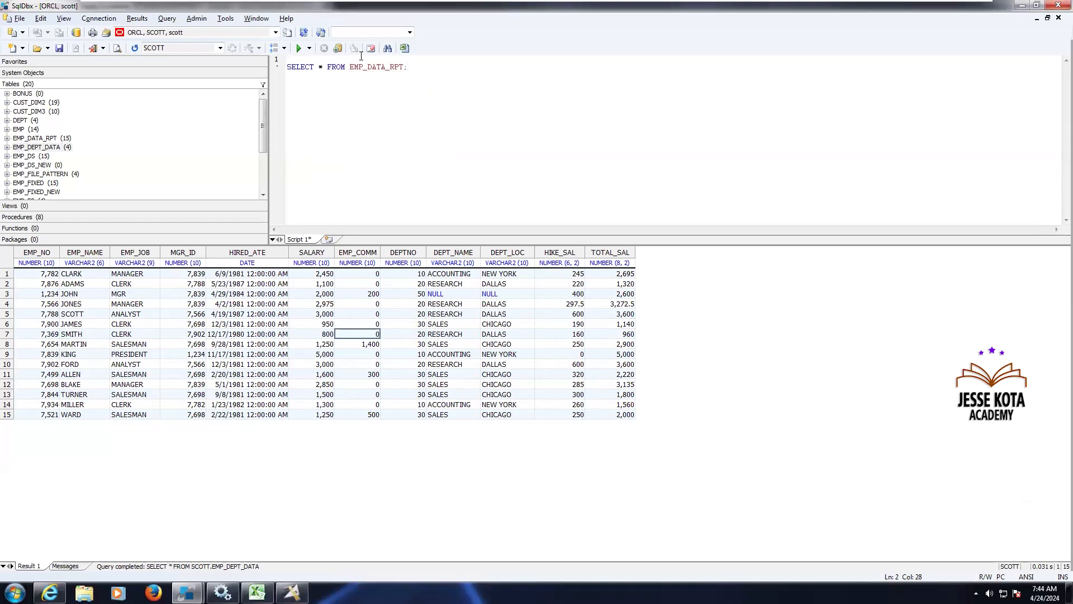
pyautogui.click(301, 49)
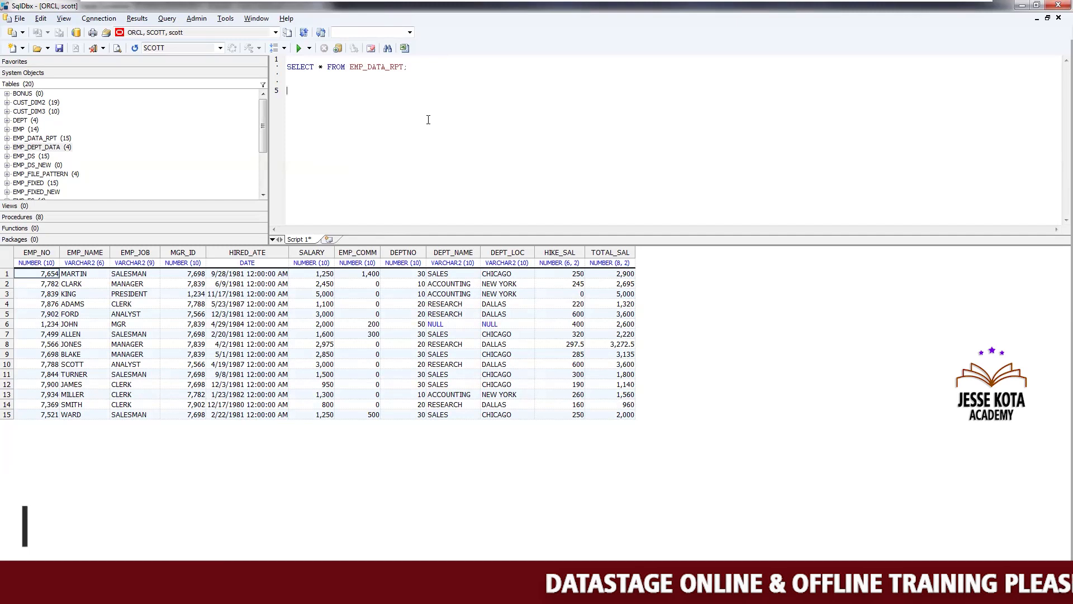
# Try setting the source Oracle connector's Generate SQL at runtime to No to enter a Select statement, then cancel
pyautogui.hotkey('alt', 'Tab')
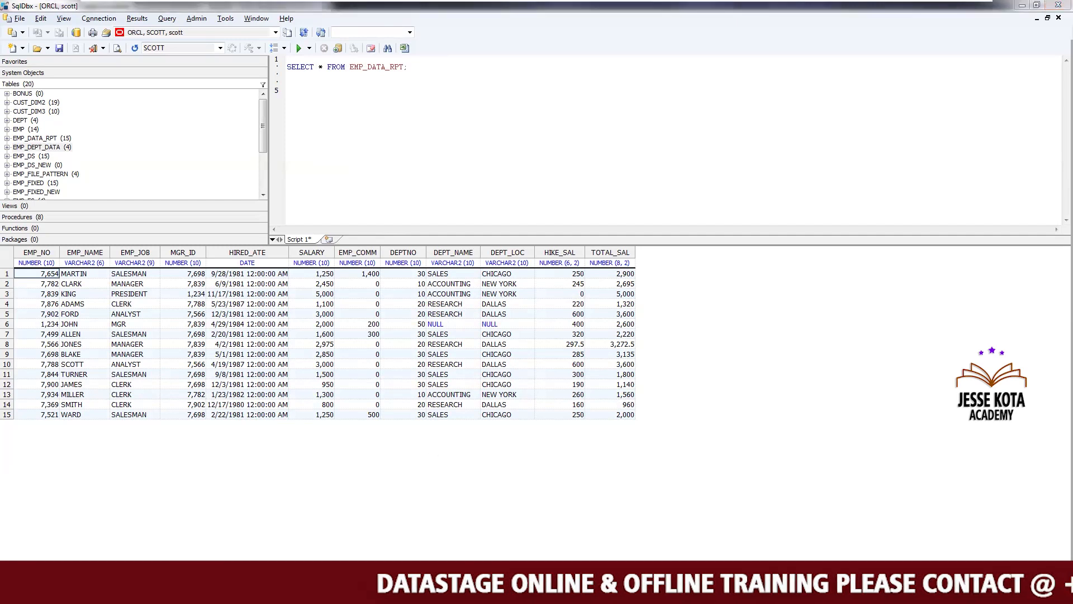
pyautogui.click(176, 189)
pyautogui.click(177, 190)
pyautogui.click(176, 209)
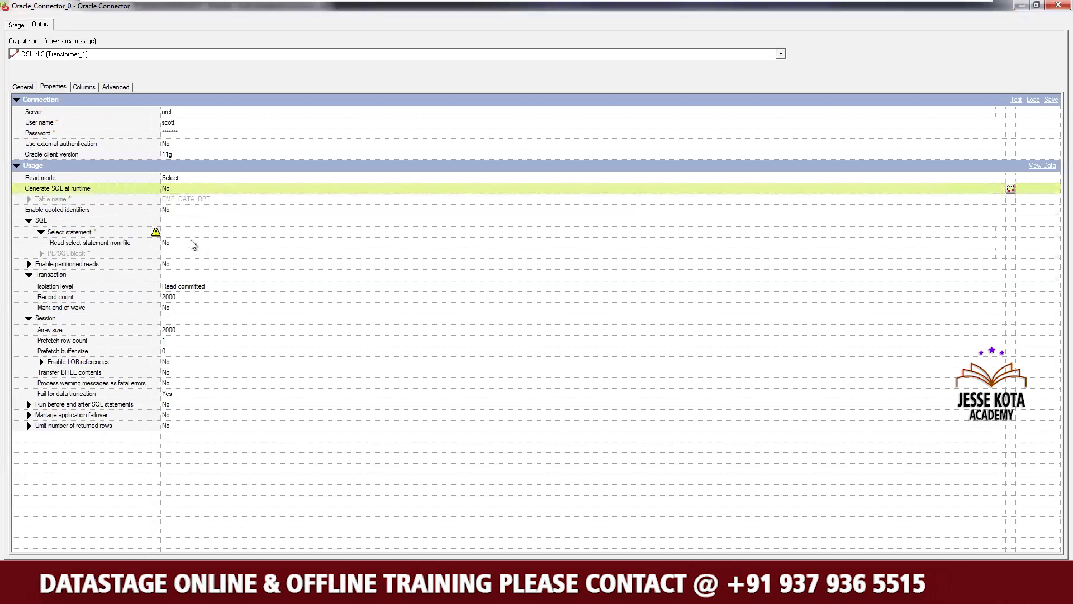
pyautogui.click(184, 233)
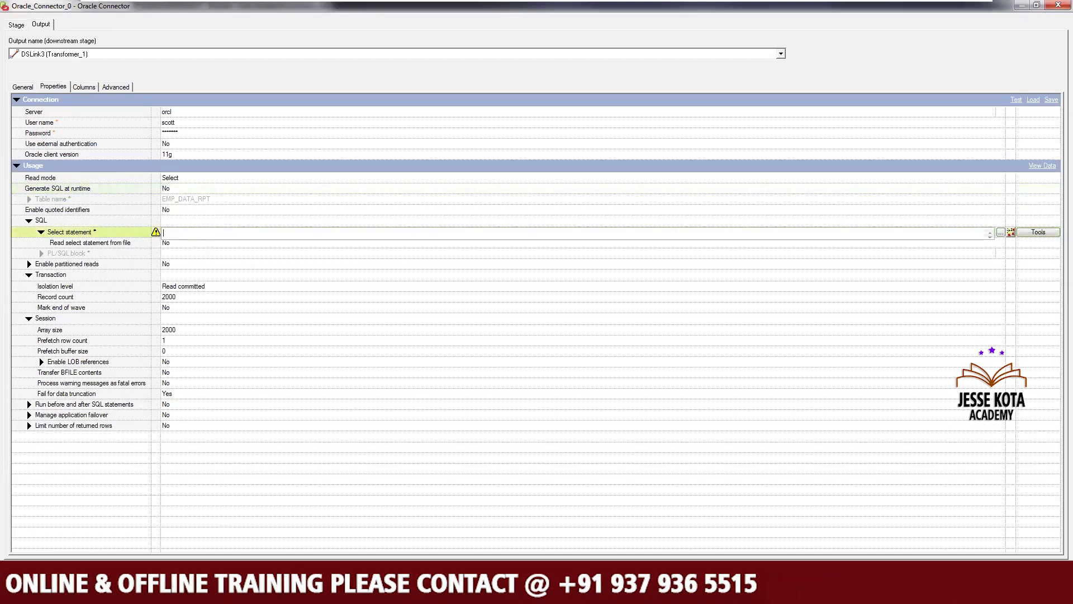
pyautogui.click(252, 510)
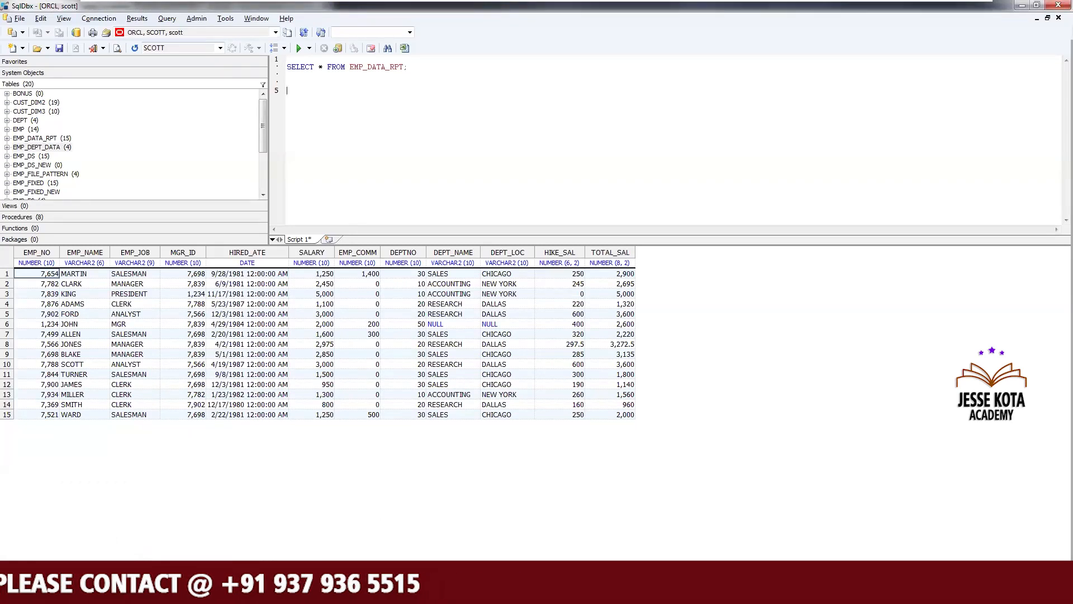
pyautogui.hotkey('alt', 'Tab')
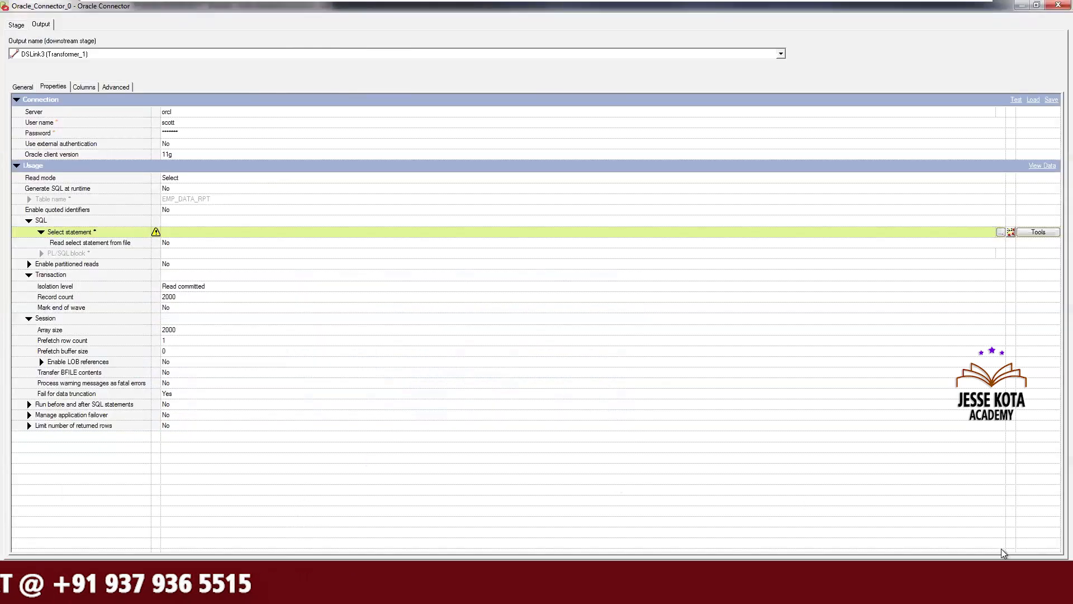
pyautogui.click(995, 570)
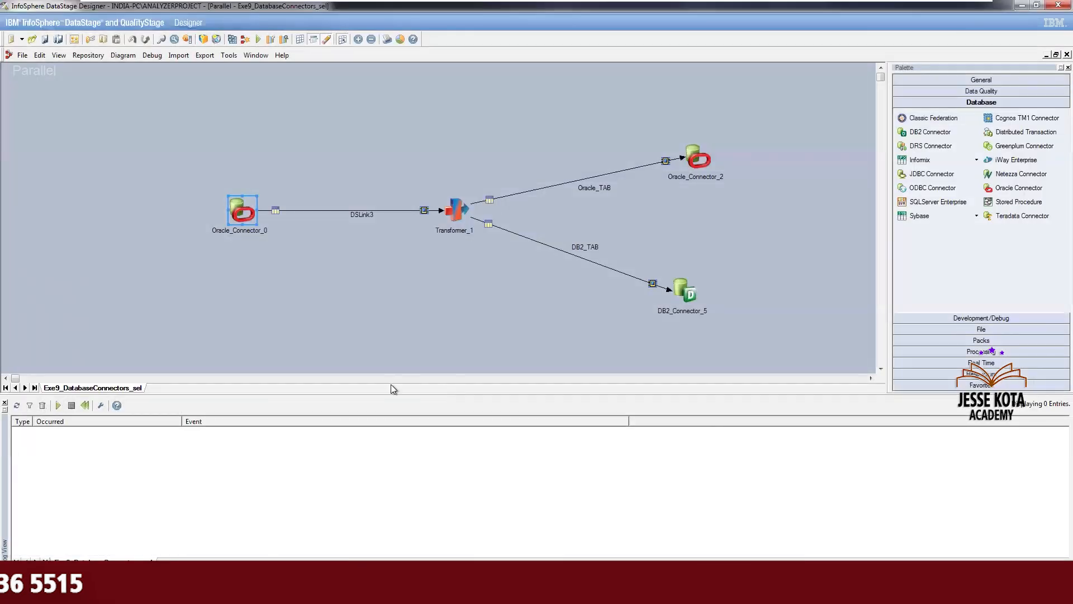
# Launch DataStage Director from the Designer and retry past the busy-application notice
pyautogui.click(230, 55)
pyautogui.click(263, 144)
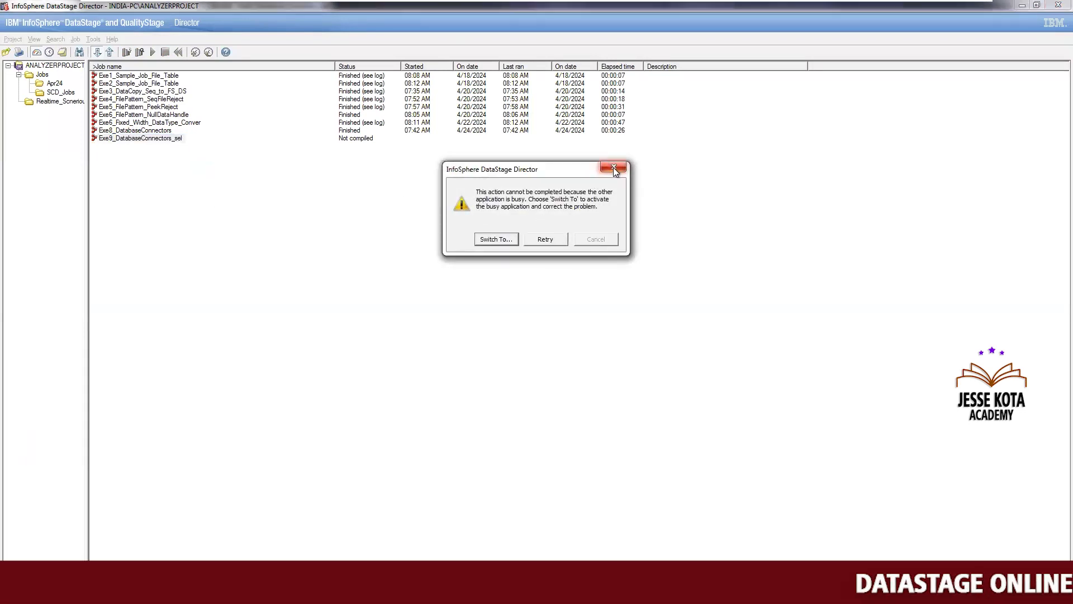
pyautogui.click(565, 240)
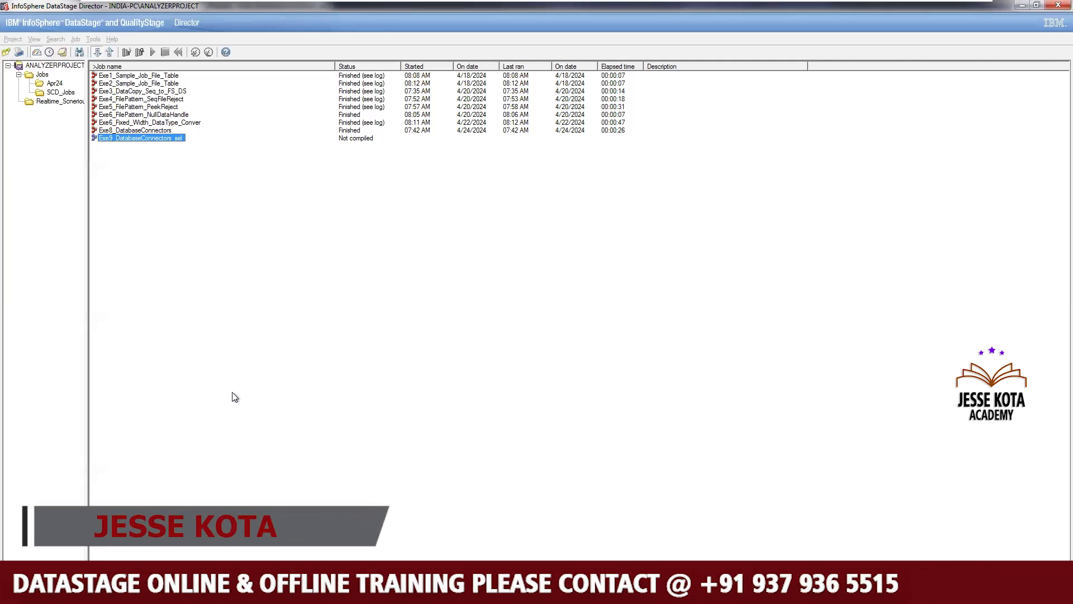
# Open the job log for Exe8_DatabaseConnectors
pyautogui.press('Up')
pyautogui.press('Up')
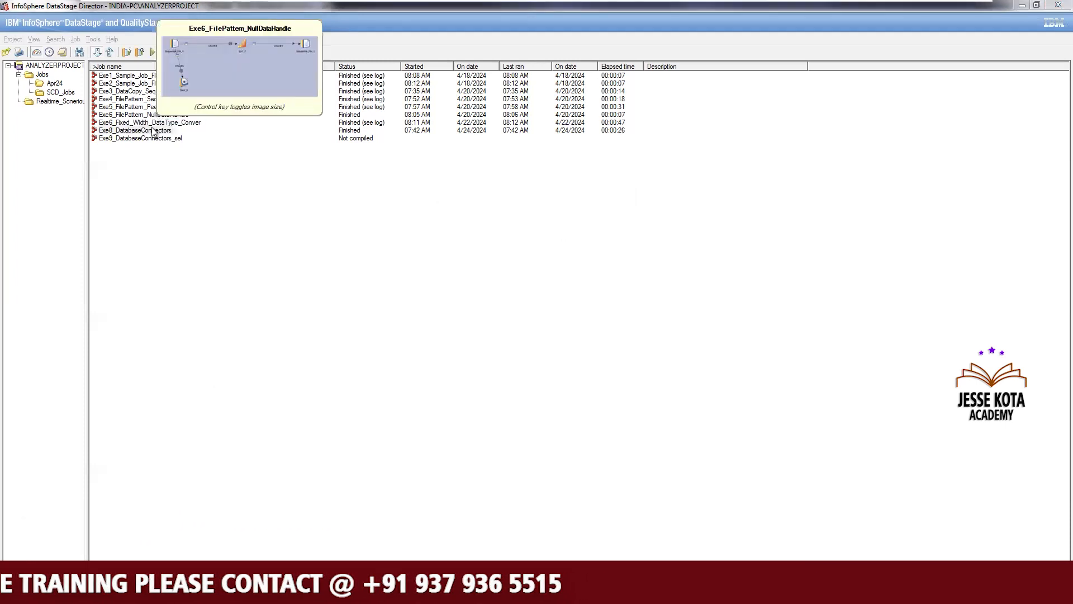
pyautogui.rightClick(152, 130)
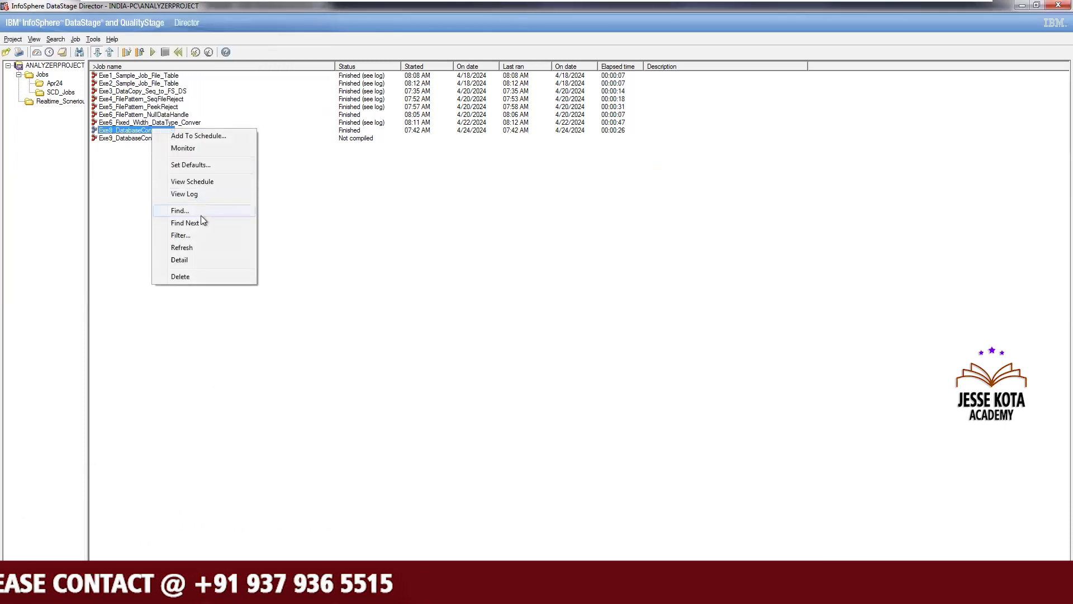
pyautogui.click(193, 193)
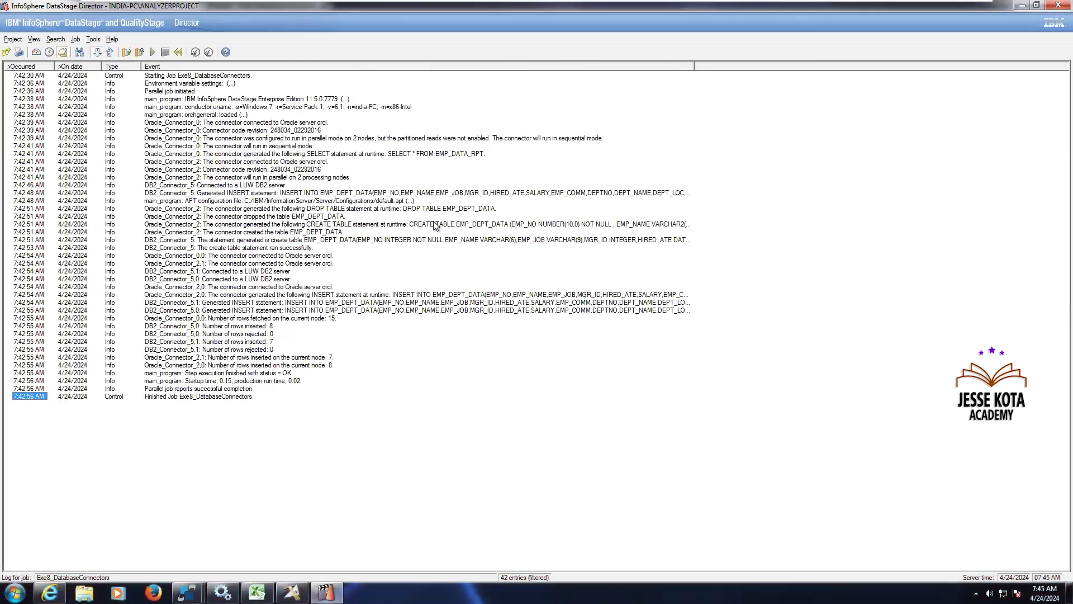
# Open the detail of the Oracle_Connector_2.0 generated INSERT statement event and close it
pyautogui.doubleClick(433, 295)
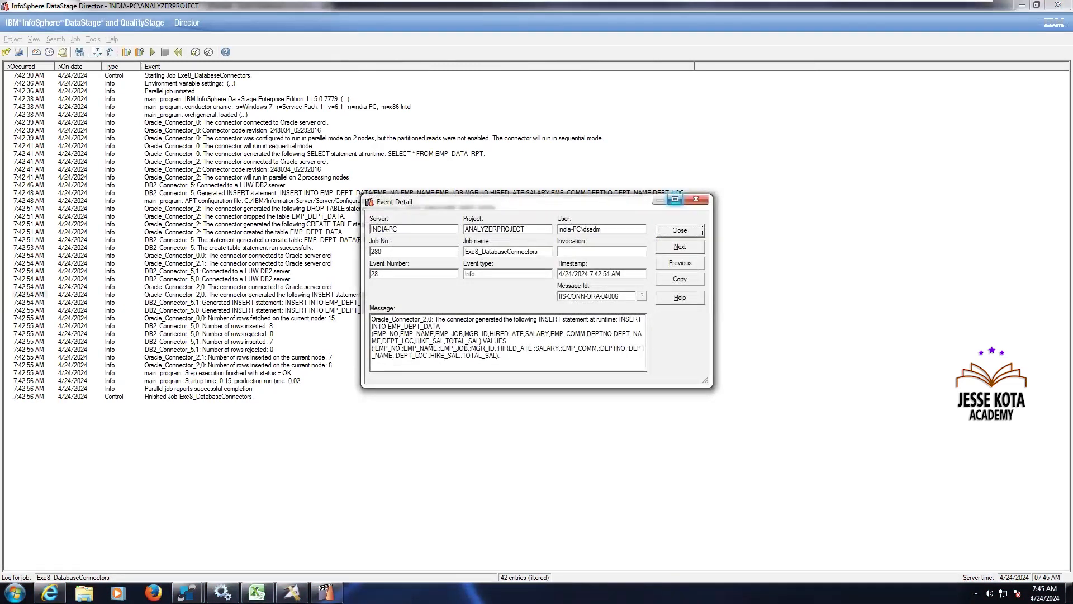
pyautogui.click(695, 200)
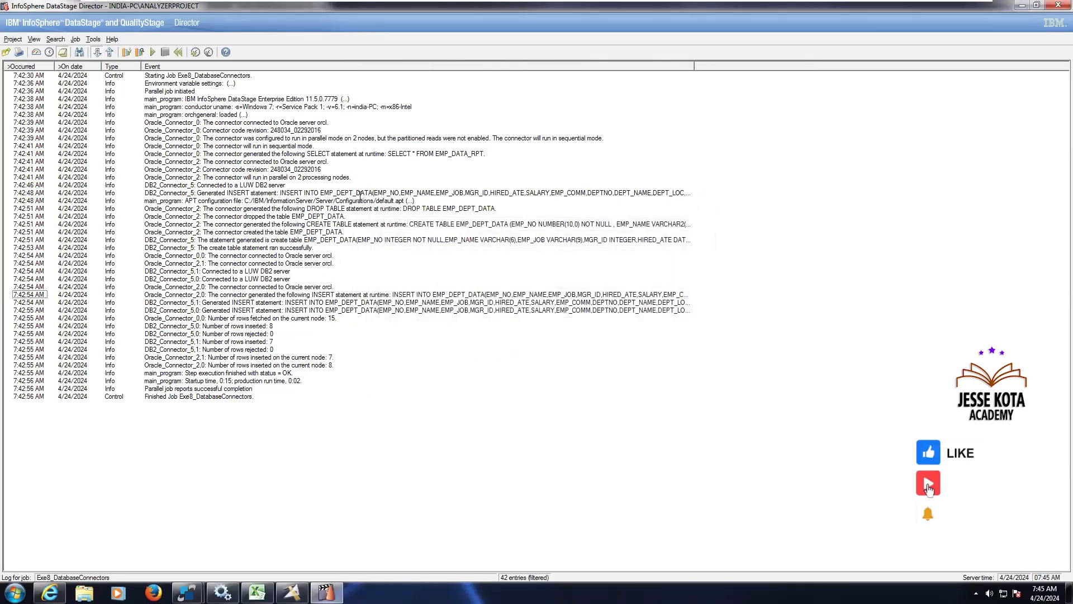
# Open the DB2_Connector_5 generated INSERT statement event, enlarge its detail window and copy the message text
pyautogui.doubleClick(360, 193)
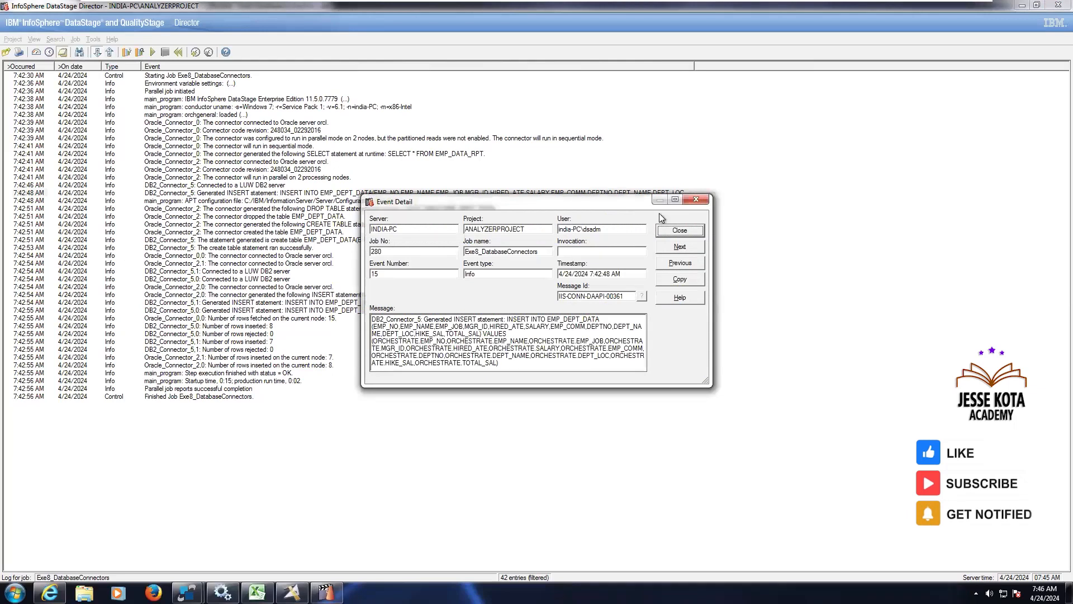
pyautogui.click(676, 200)
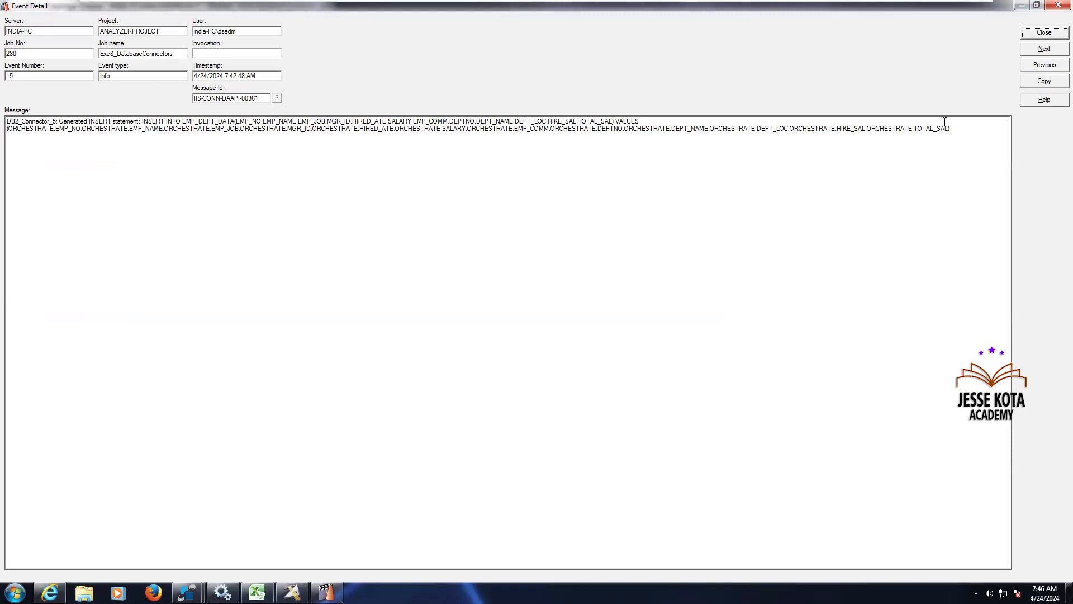
pyautogui.moveTo(961, 128); pyautogui.dragTo(5, 112)
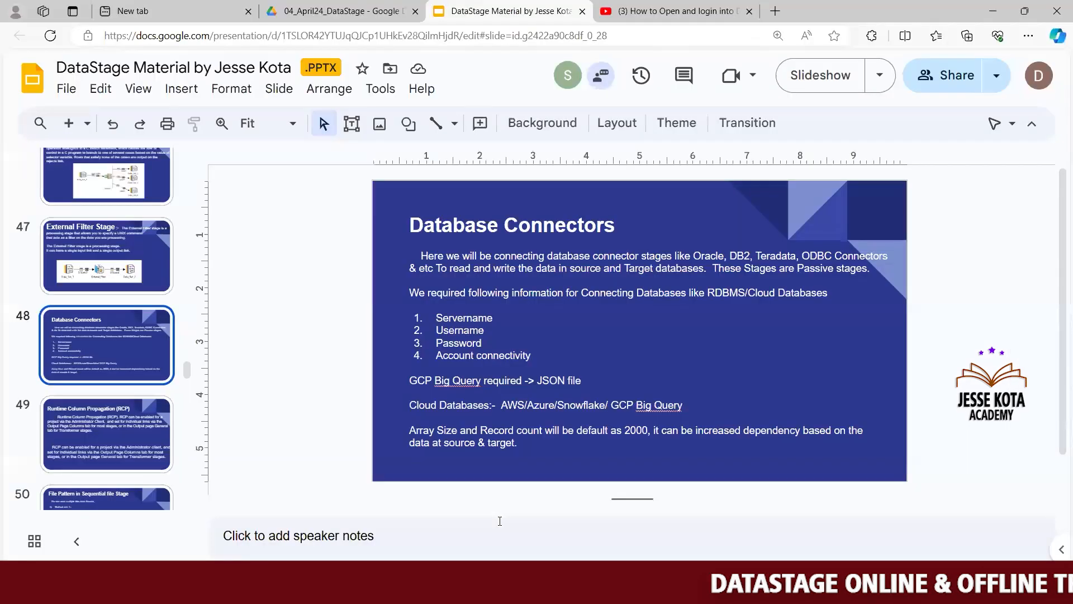
# Open the April2024 Notes file and paste the copied INSERT statement at the end
pyautogui.press('super+d')
pyautogui.doubleClick(238, 92)
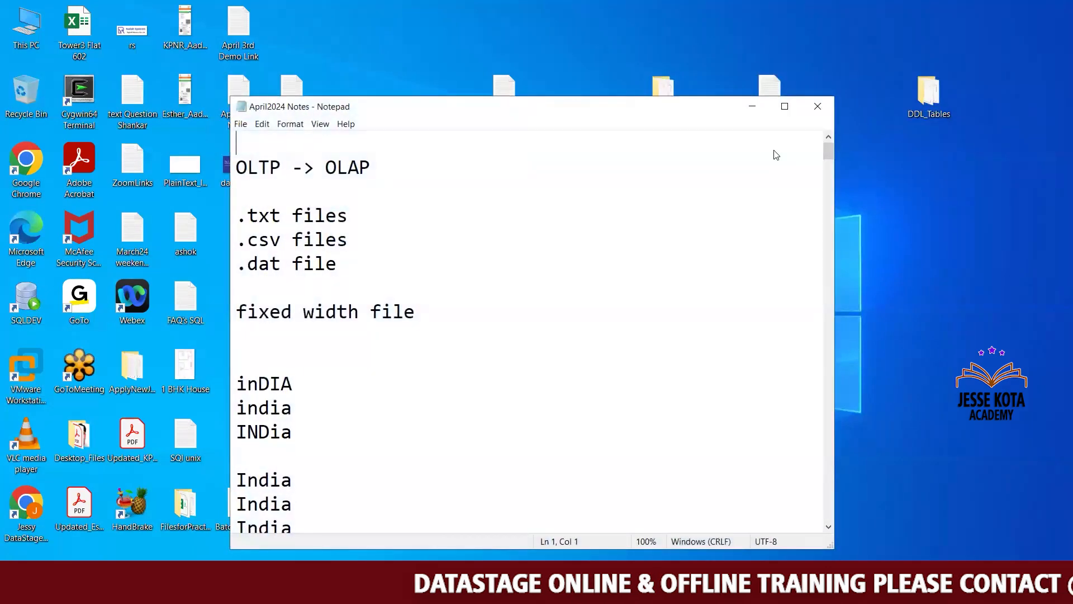
pyautogui.click(785, 106)
pyautogui.moveTo(1066, 62); pyautogui.dragTo(1046, 487)
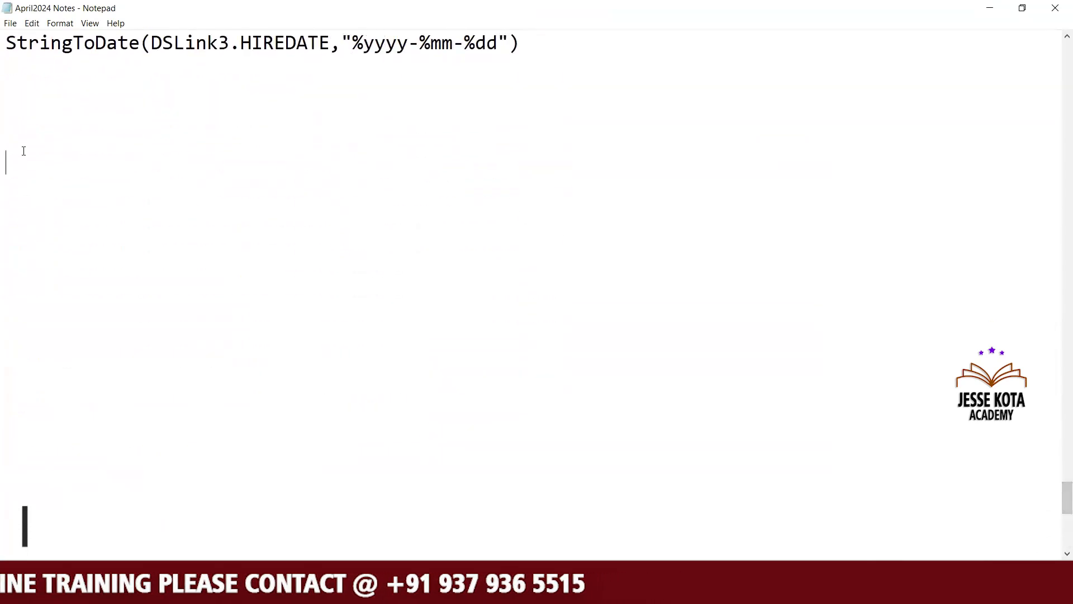
pyautogui.click(23, 151)
pyautogui.write('DB2_Connector_5: Generated INSERT statement: INSERT INTO EMP_DEPT_DATA (EMP_NO,EMP_NAME,EMP_JOB,MGR_ID,HIRED_ATE,SALARY,EMP_COMM,DEPTNO,DEPT_NAME,DEPT_LOC,HIKE_SAL,TOTAL_SAL) VALUES (ORCHESTRATE.EMP_NO,ORCHESTRATE.EMP_NAME,ORCHESTRATE.EMP_JOB,ORCHESTRATE.MGR_ID,ORCHESTRATE.HIRED_ATE,ORCHESTRATE.SALARY,ORCHESTRATE.EMP_COMM,ORCHESTRATE.DEPTNO,ORCHESTRATE.DEPT_NAME,ORCHESTRATE.DEPT_LOC,ORCHESTRATE.HIKE_SAL,ORCHESTRATE.TOTAL_SAL)')
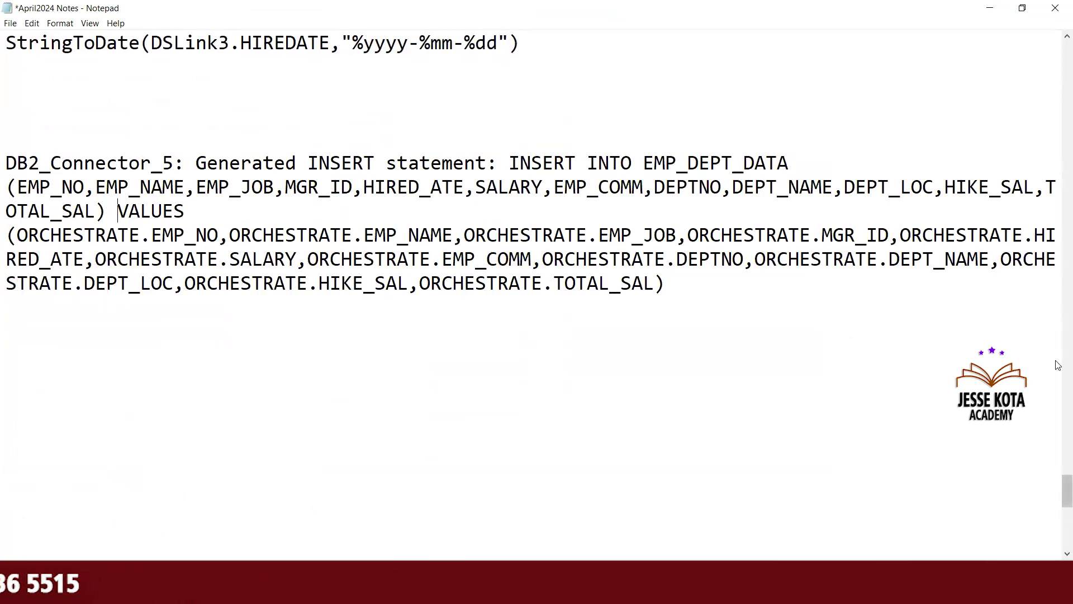
# Delete the VALUES clause from the pasted INSERT statement
pyautogui.scroll(3, 1058, 475)
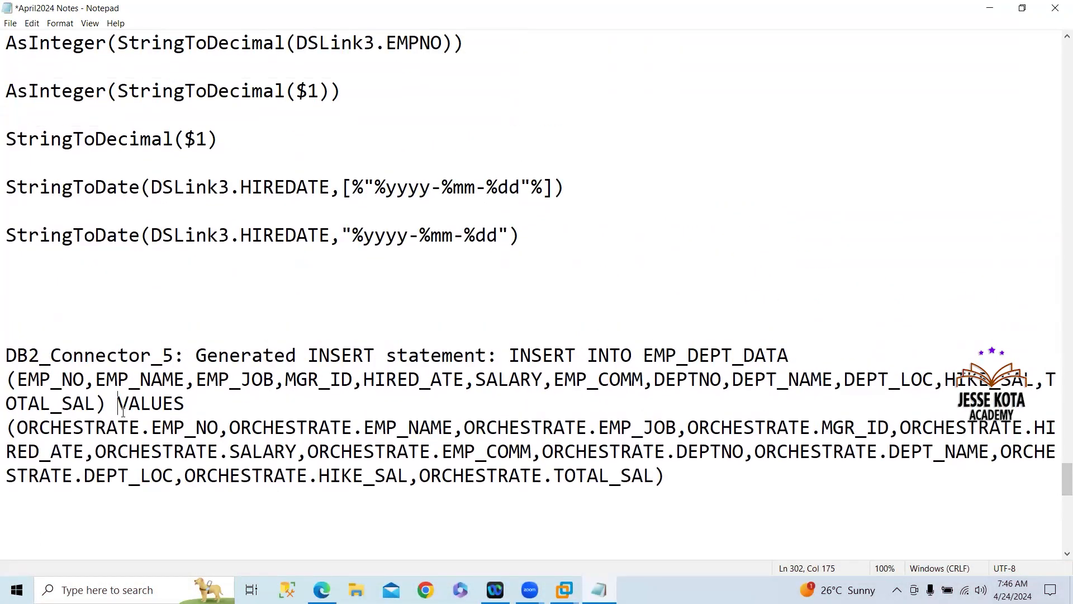
pyautogui.moveTo(117, 400); pyautogui.dragTo(505, 529)
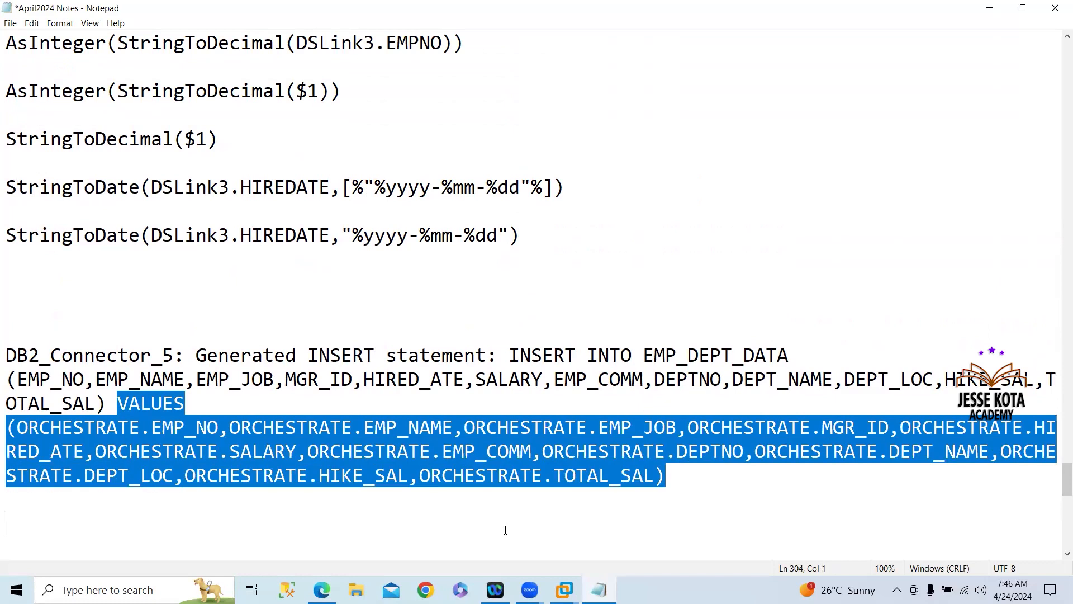
pyautogui.press('Delete')
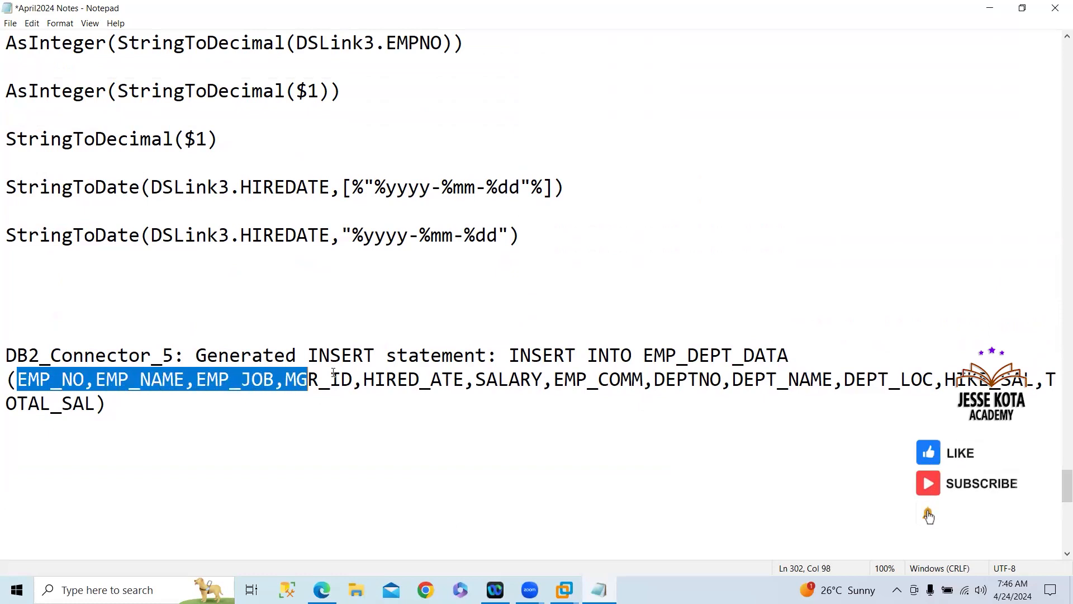
# Copy the statement's column list and switch to the SqlDbx session connected to ORCL as scott
pyautogui.moveTo(542, 369); pyautogui.dragTo(809, 372)
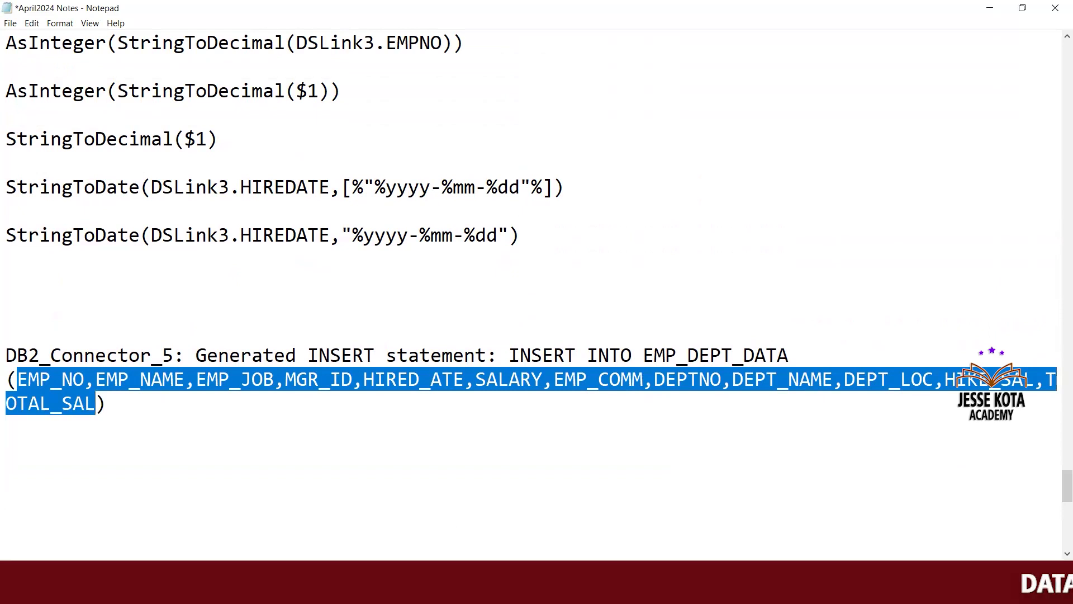
pyautogui.moveTo(568, 593)
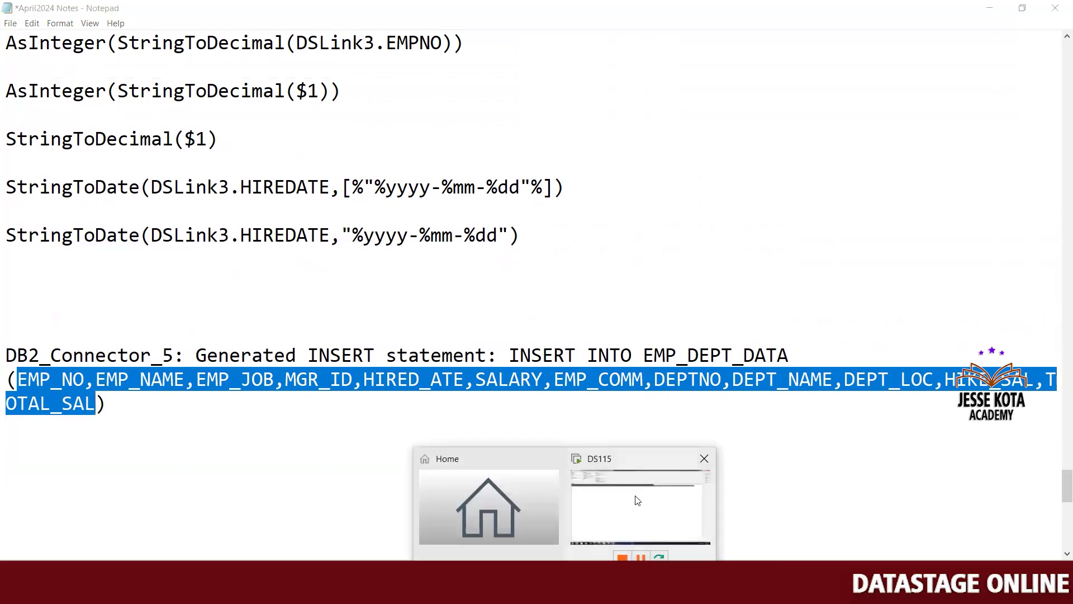
pyautogui.click(638, 502)
pyautogui.click(189, 592)
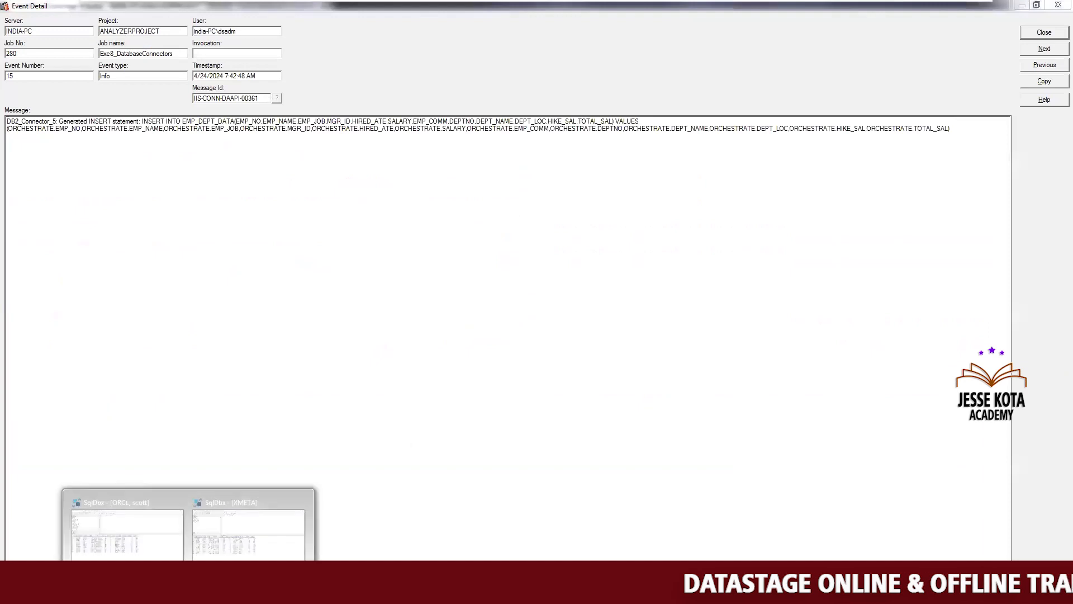
pyautogui.click(127, 529)
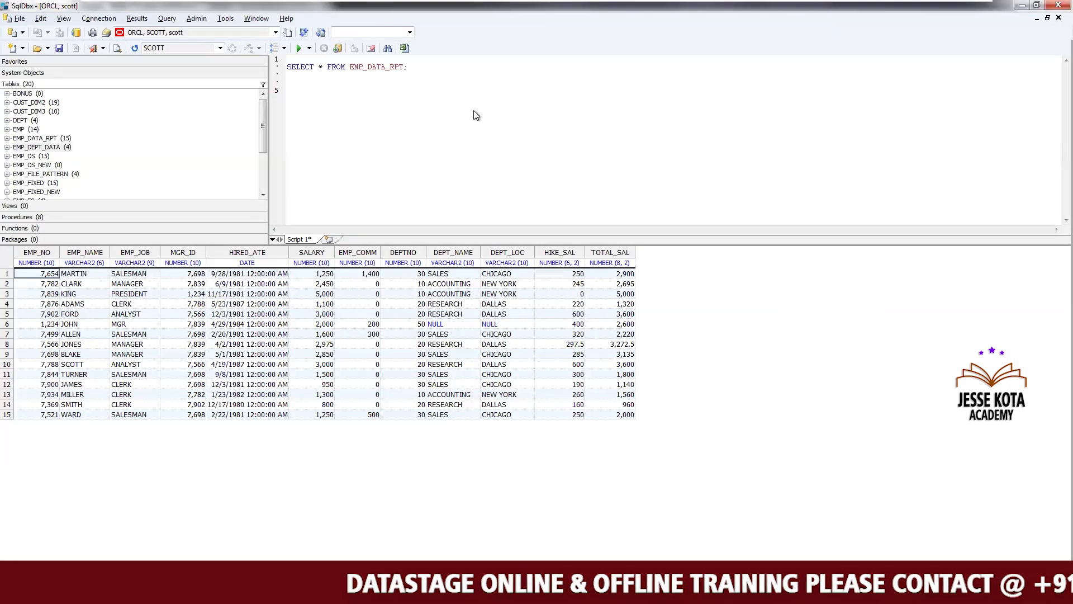
# Paste the column list on a new line in the SQL editor and prefix it with SELECT
pyautogui.press('Return')
pyautogui.write('EMP_NO,EMP_NAME,EMP_JOB,MGR_ID,HIRED_ATE,SALARY,EMP_COMM,DEPTNO,DEPT_NAME,DEPT_LOC,HIKE_SAL,TOTAL_SAL')
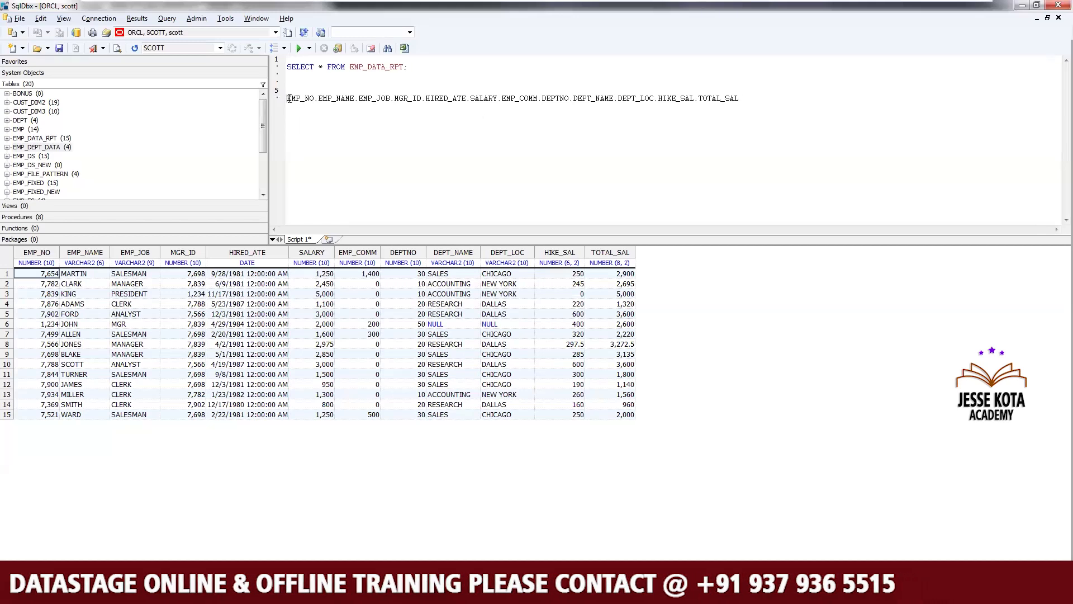
pyautogui.click(288, 98)
pyautogui.write('SELECT')
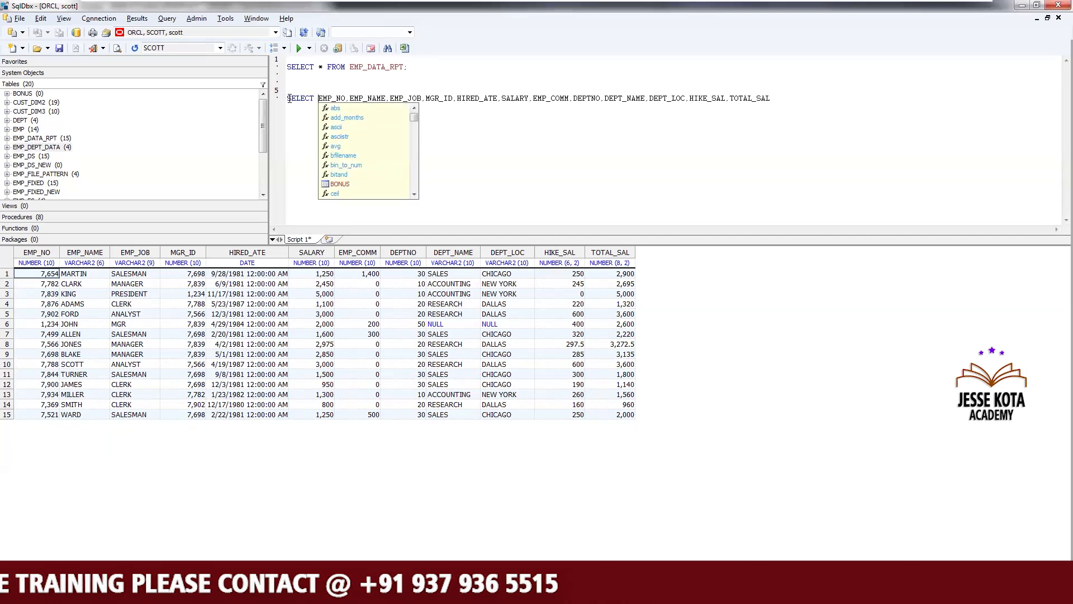
# Complete the query on a new line with FROM EMP_DATA_RPT
pyautogui.click(615, 139)
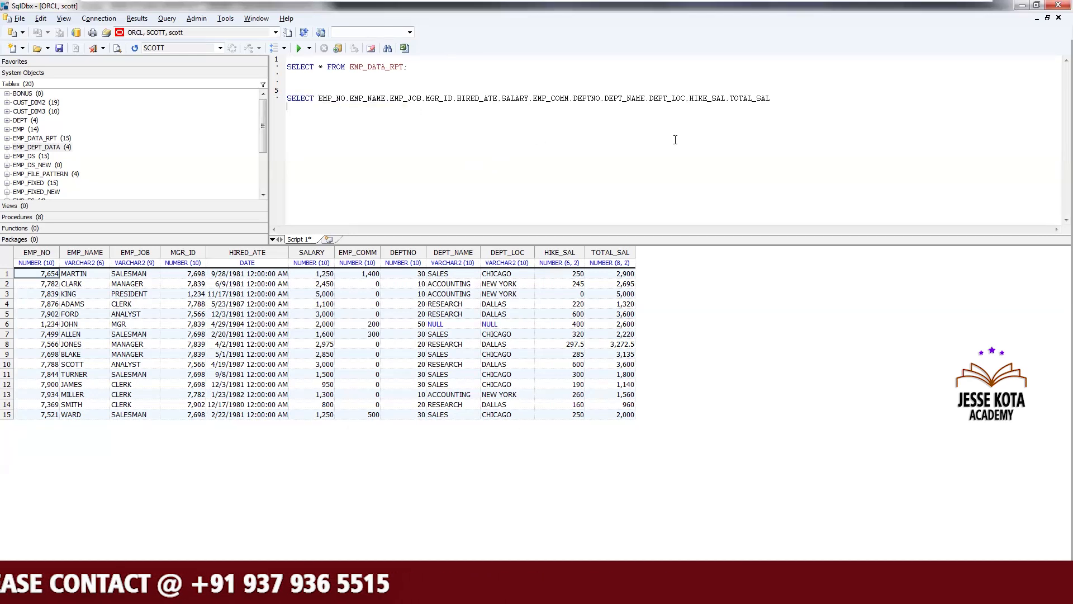
pyautogui.write('FROM ')
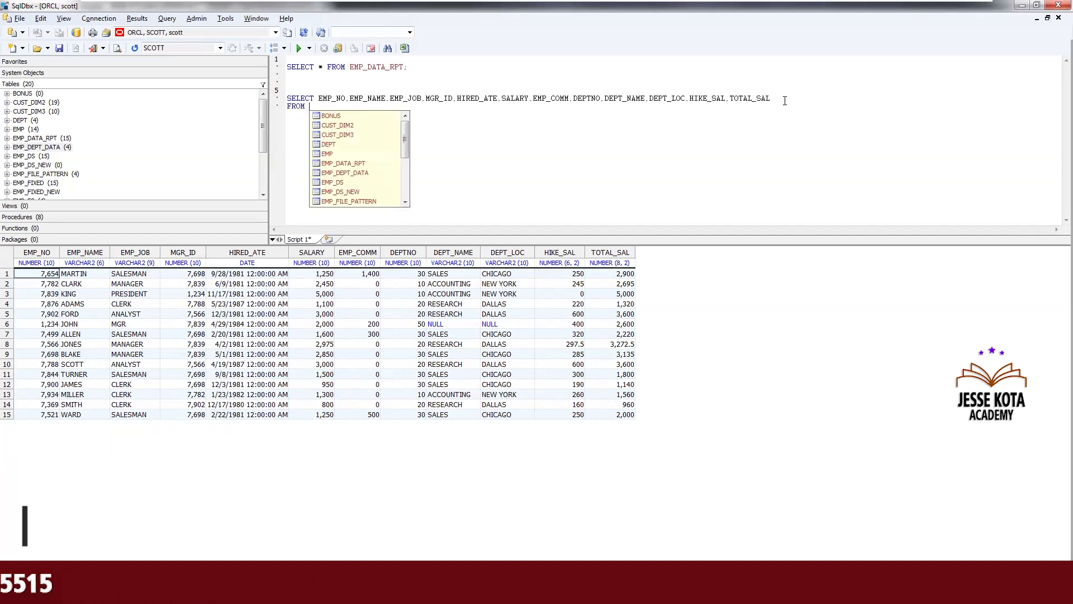
pyautogui.write('E')
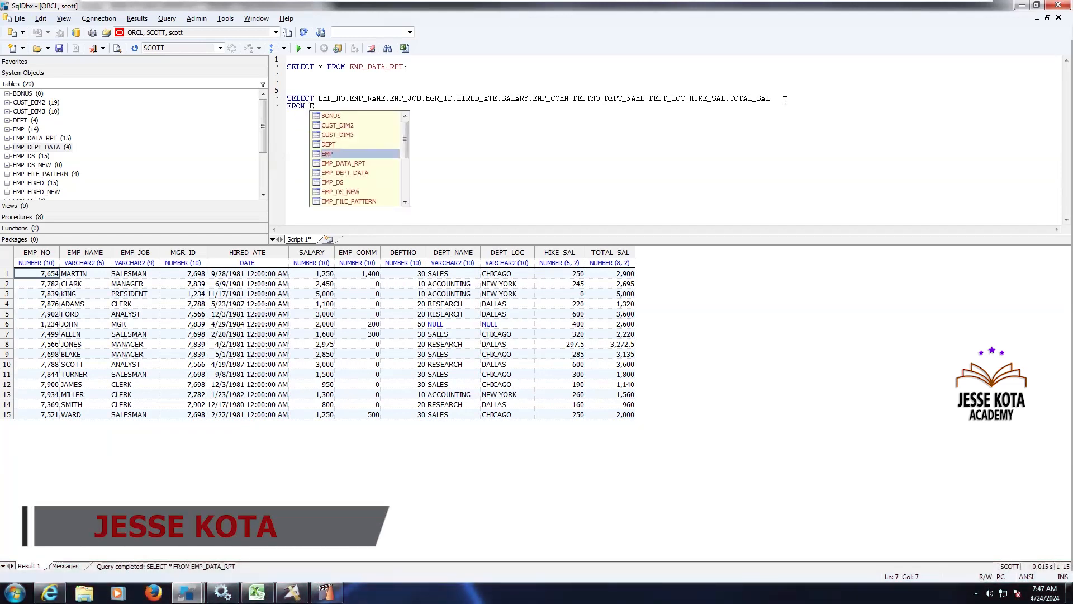
pyautogui.press('Down')
pyautogui.press('Return')
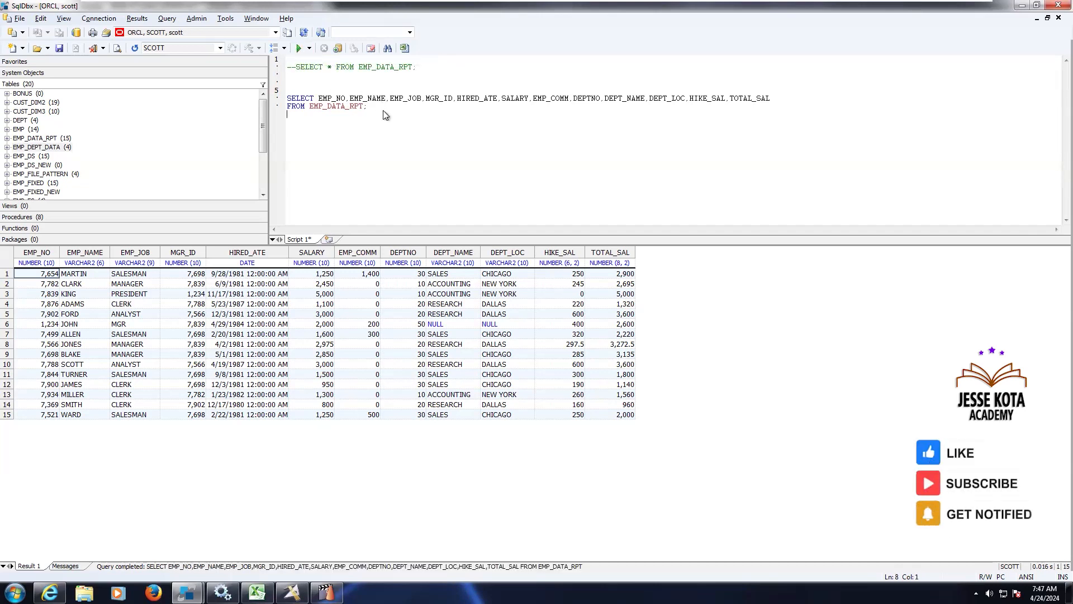
# Begin a WHERE clause on the department column after the FROM clause
pyautogui.write('WH')
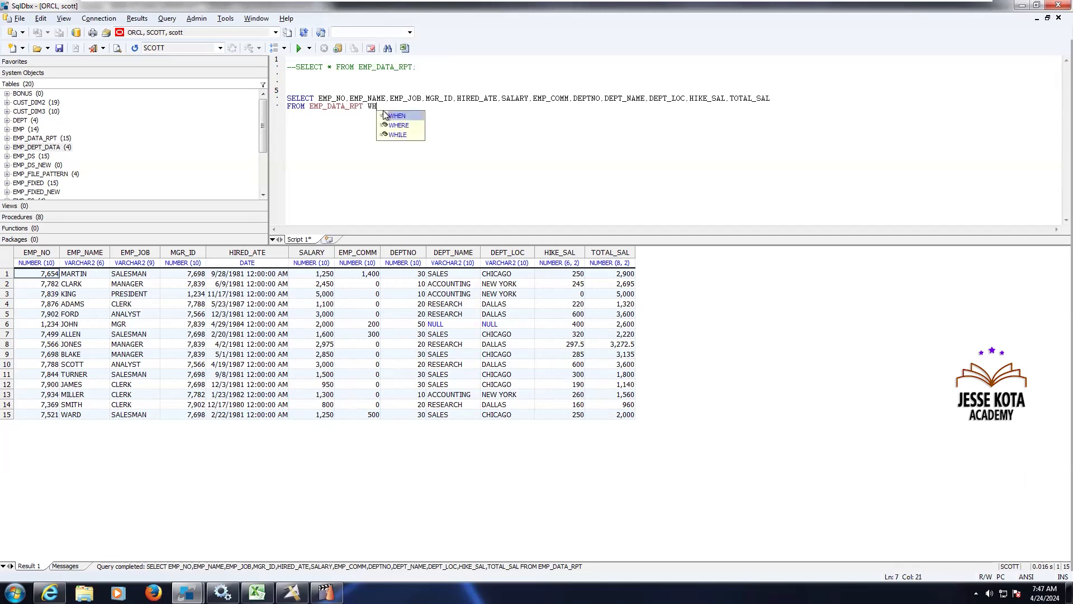
pyautogui.write('ERE DEP')
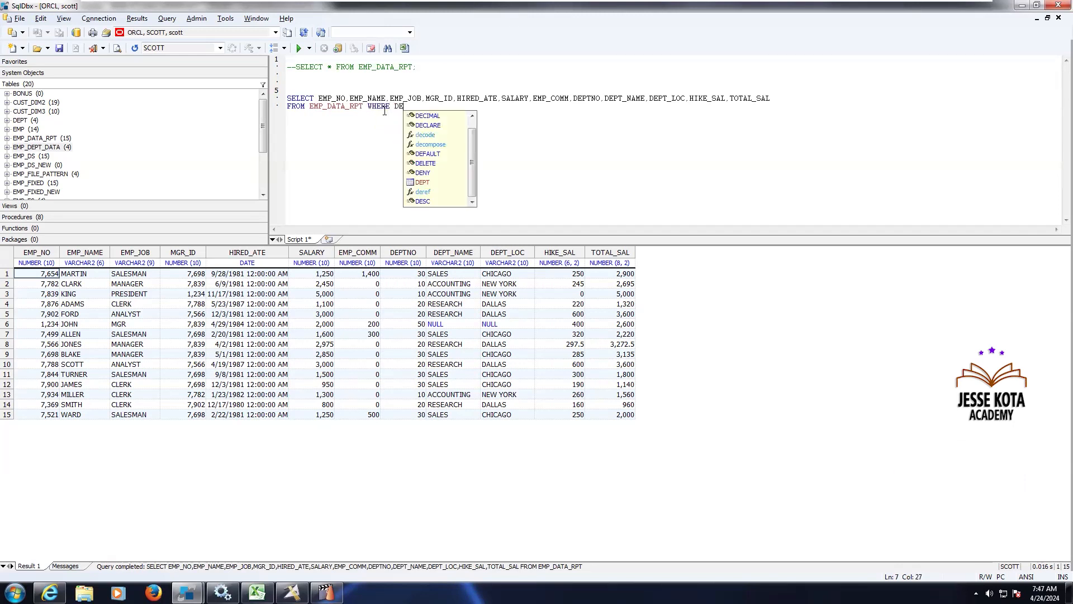
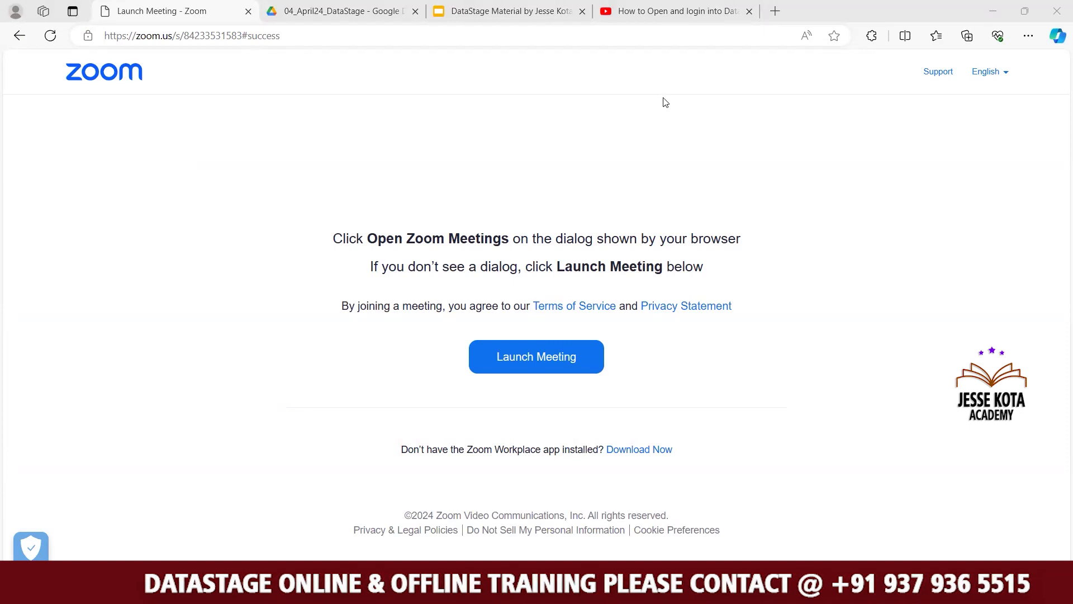
# Open the tab with the 'How to Open and login into DataStage 11.5v VM Ware' video, unmute it and play it full screen
pyautogui.click(647, 18)
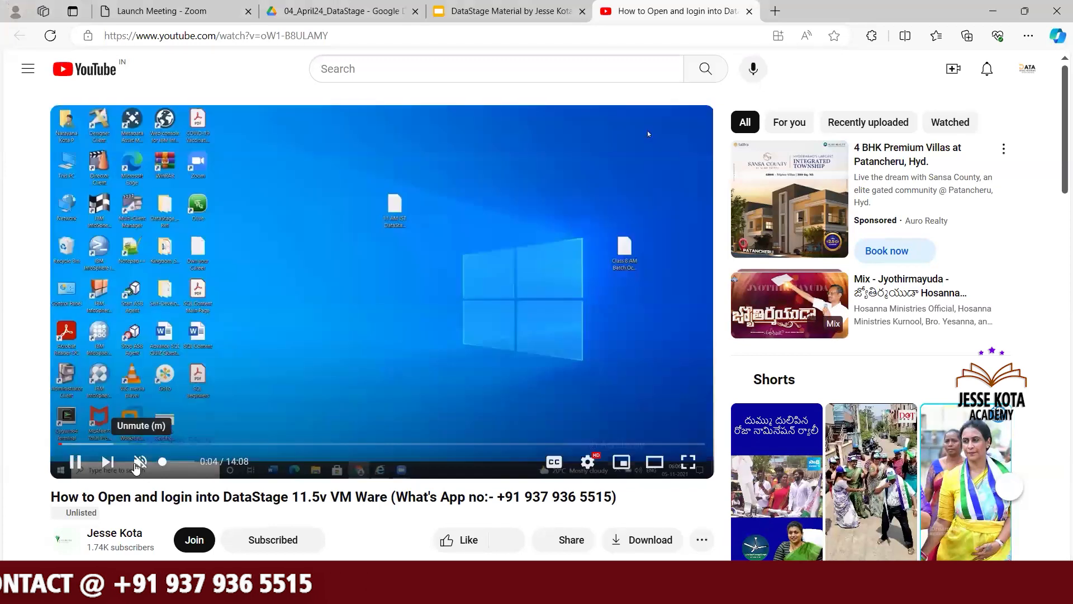
pyautogui.click(141, 462)
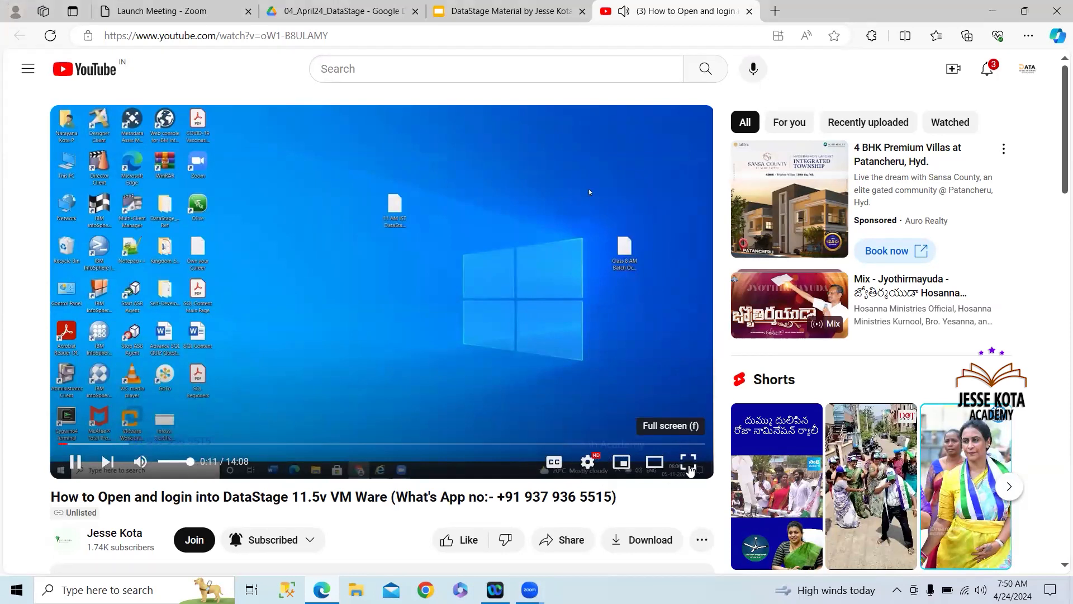
pyautogui.click(689, 464)
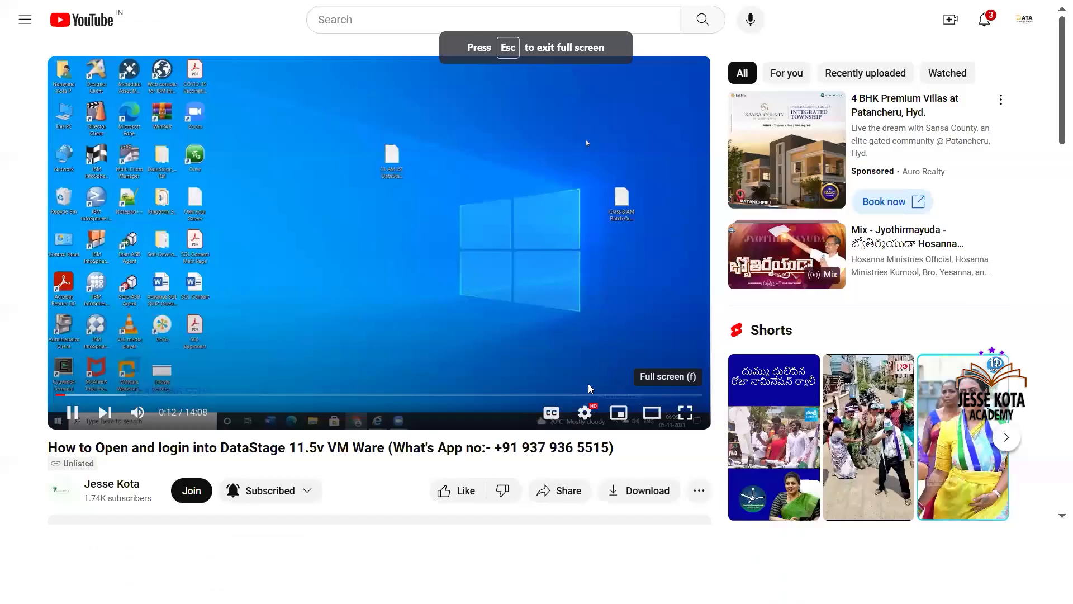
# Watch the video's section on starting VMware Workstation and powering on the DS115 virtual machine
pyautogui.click(458, 304)
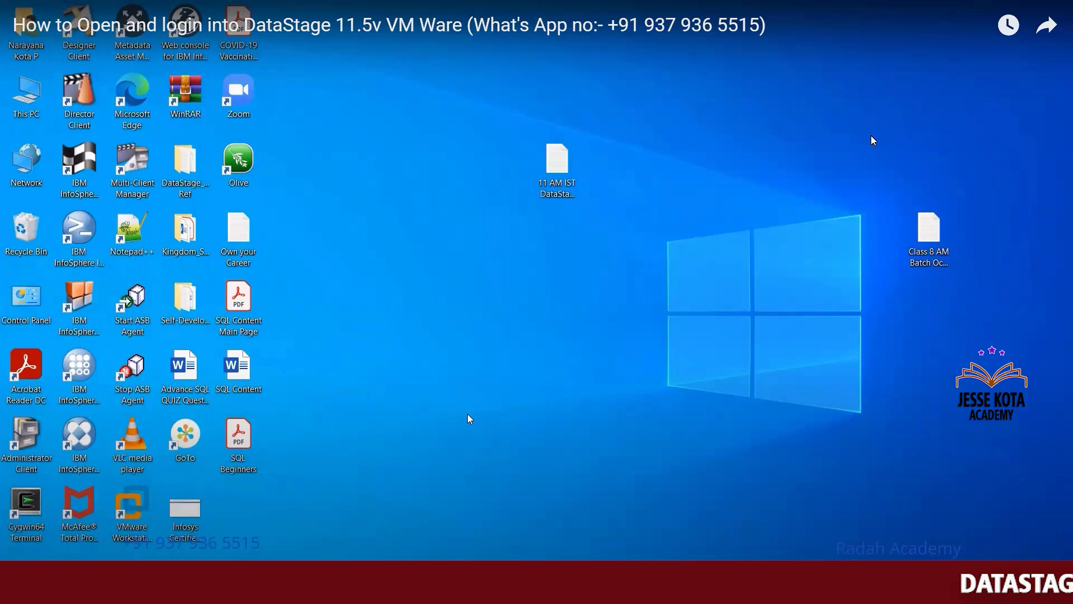
pyautogui.click(433, 278)
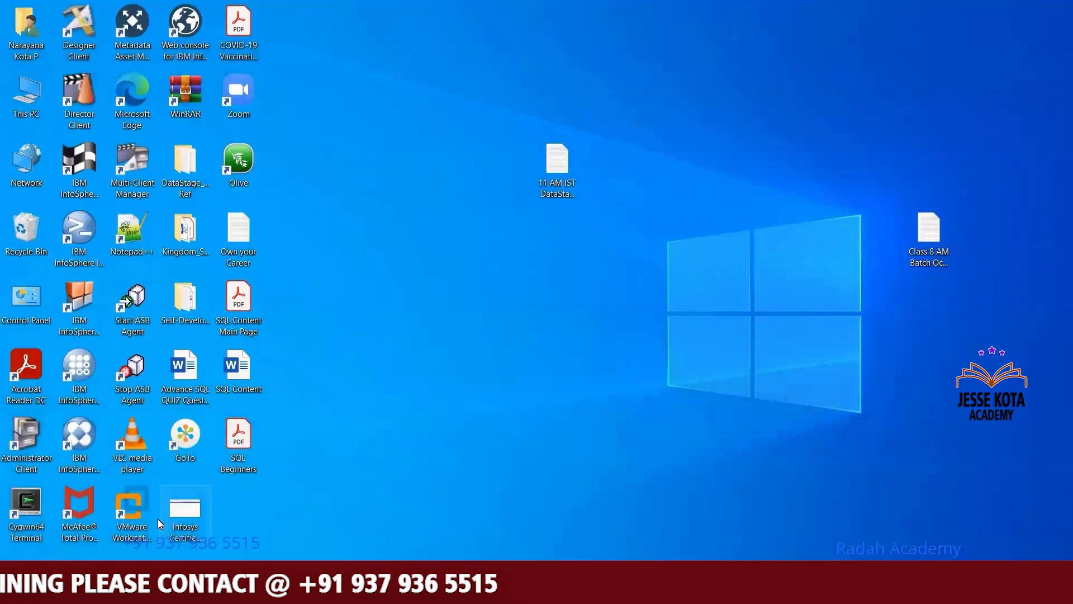
pyautogui.click(148, 495)
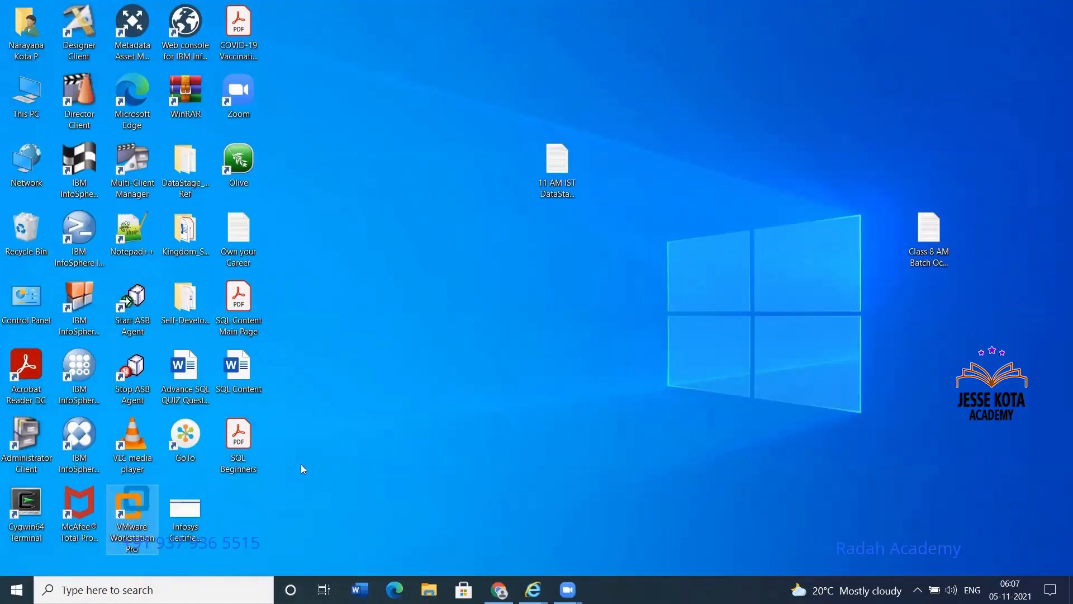
pyautogui.press('Return')
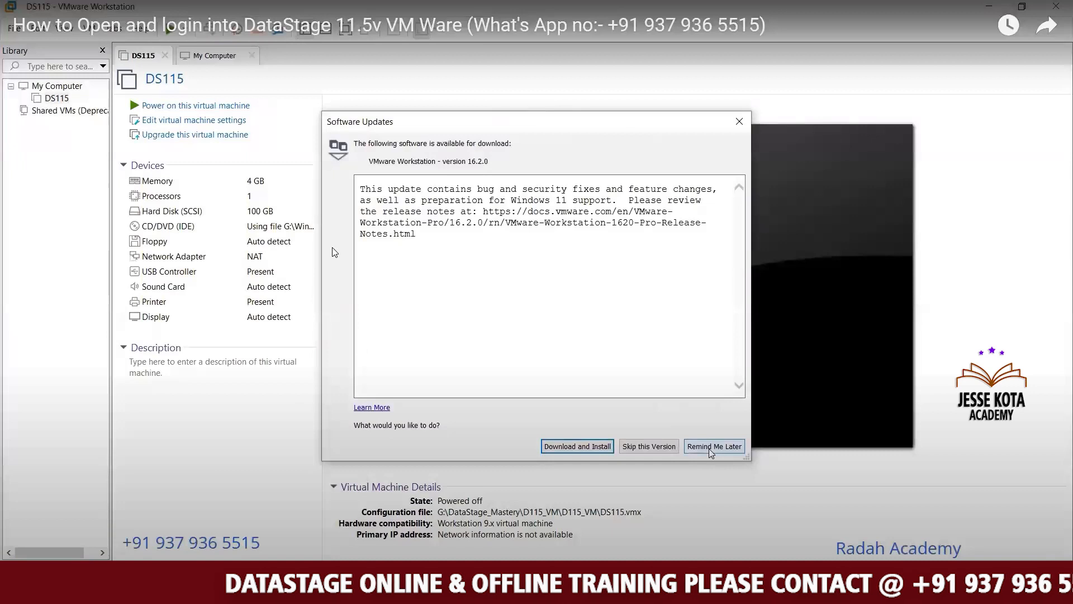
pyautogui.click(709, 446)
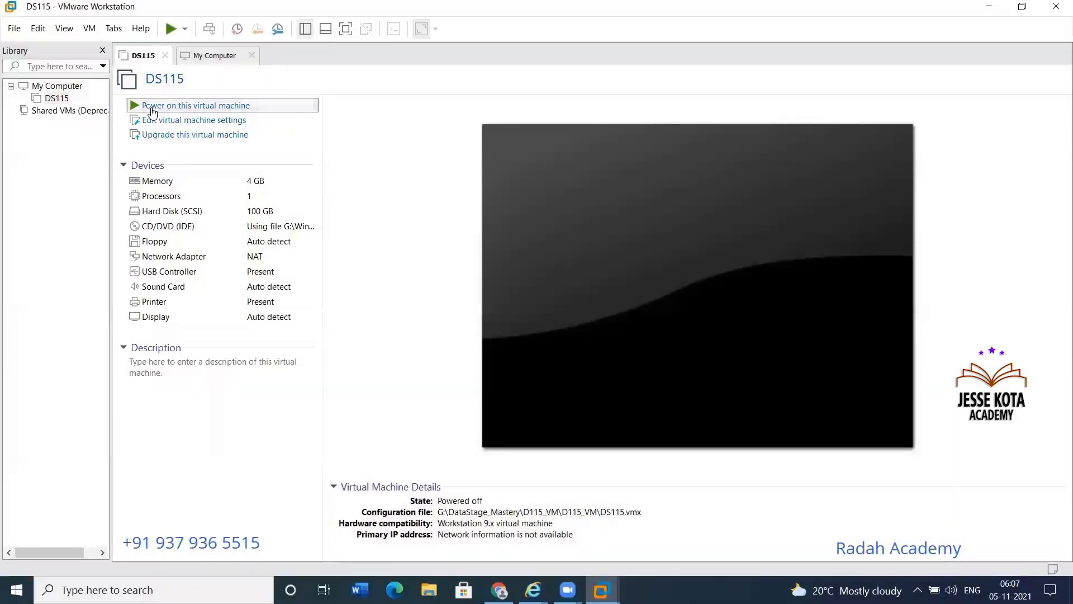
pyautogui.click(168, 105)
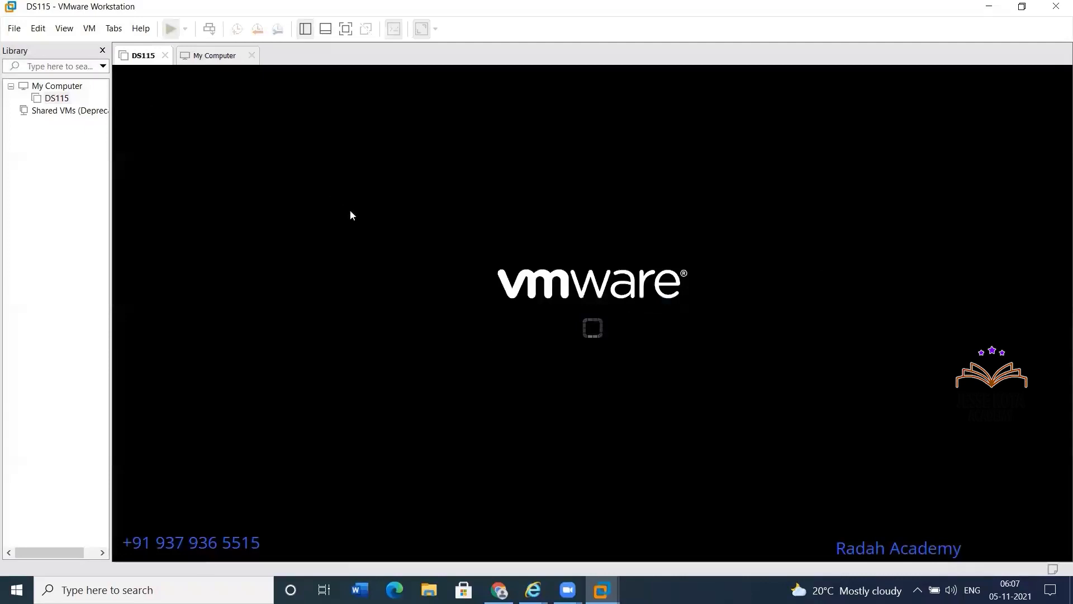
pyautogui.press('XF86AudioRaiseVolume')
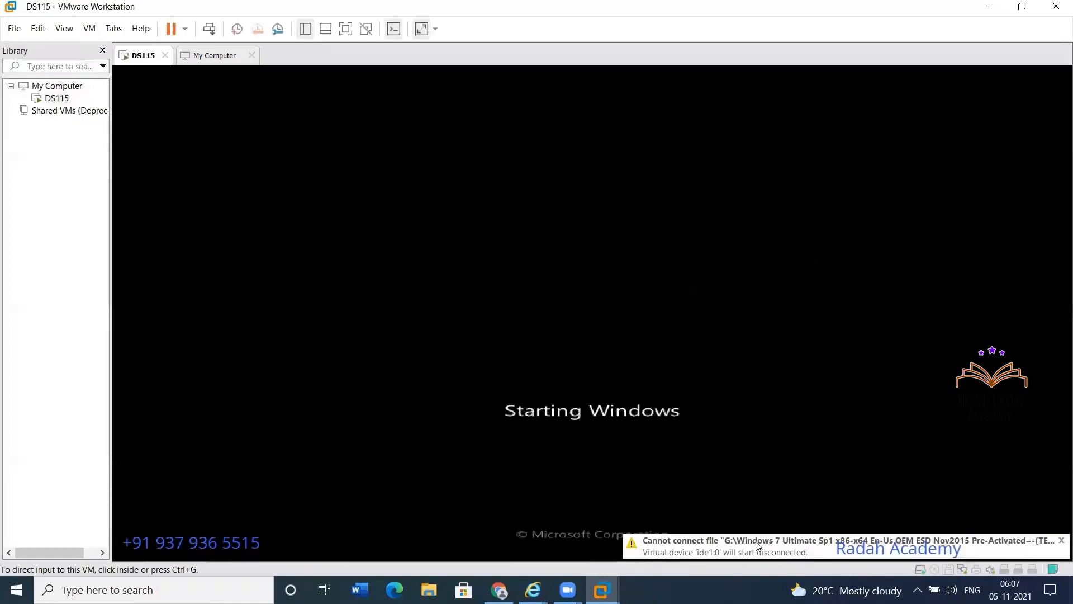
pyautogui.click(1061, 543)
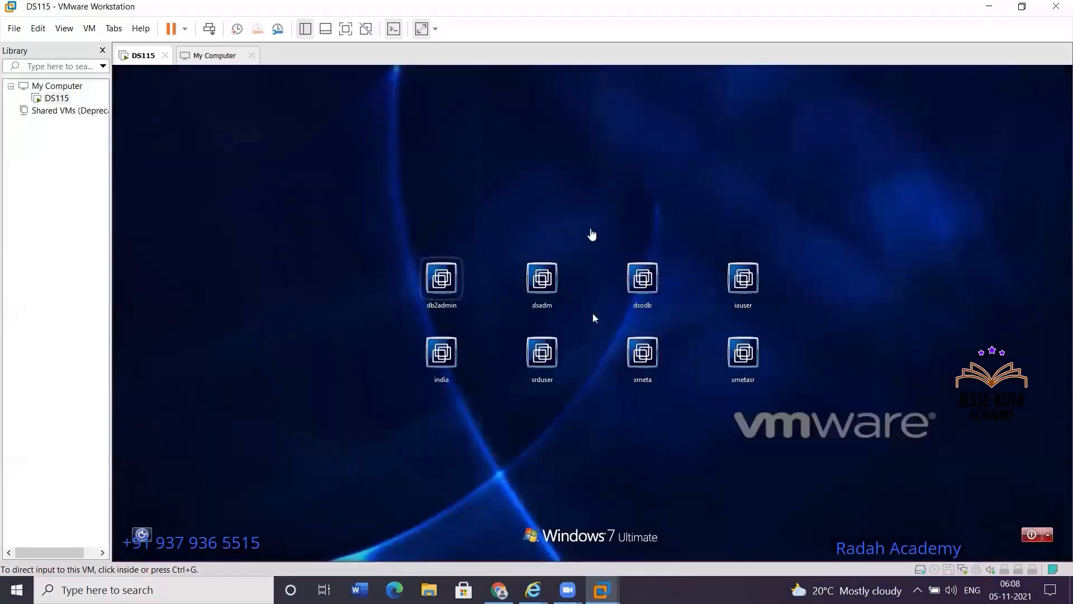
pyautogui.click(353, 33)
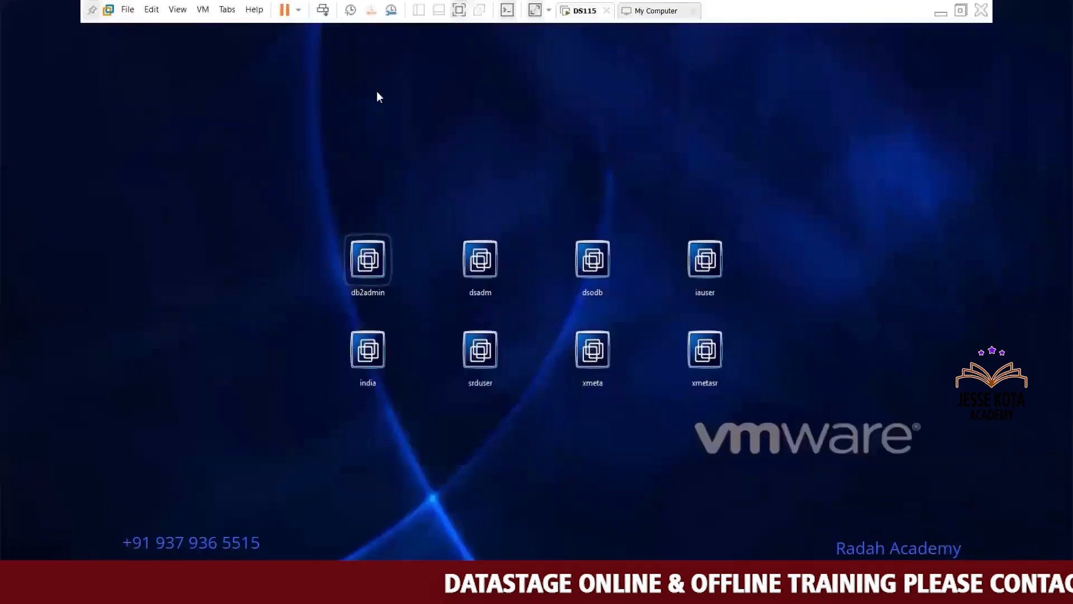
pyautogui.click(367, 357)
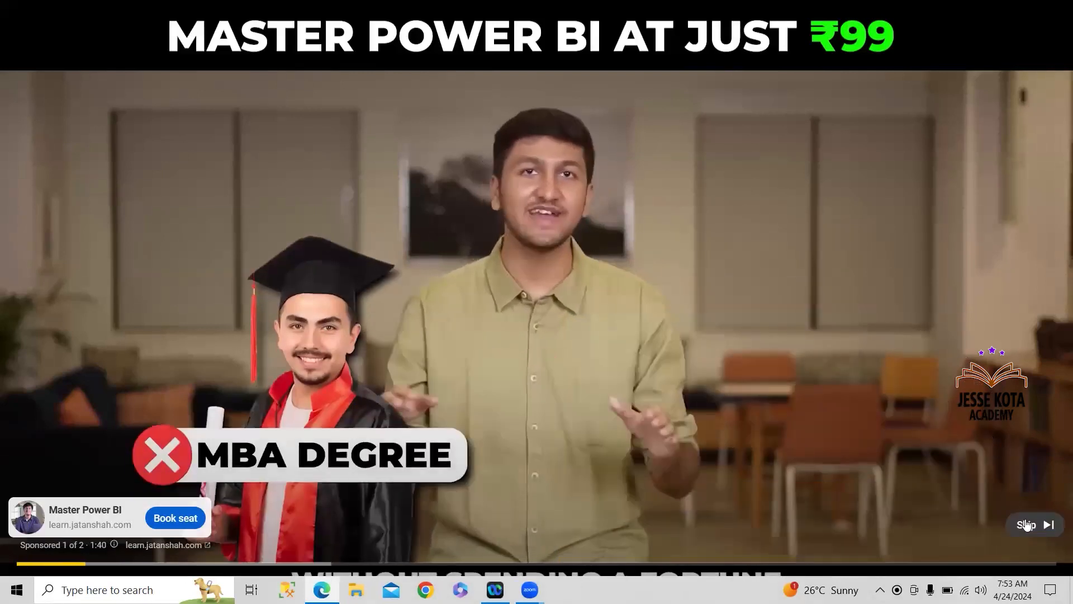
# Skip the advertisement, dismiss the YouTube Premium offer, and seek the tutorial video forward to about 5:10
pyautogui.click(1026, 524)
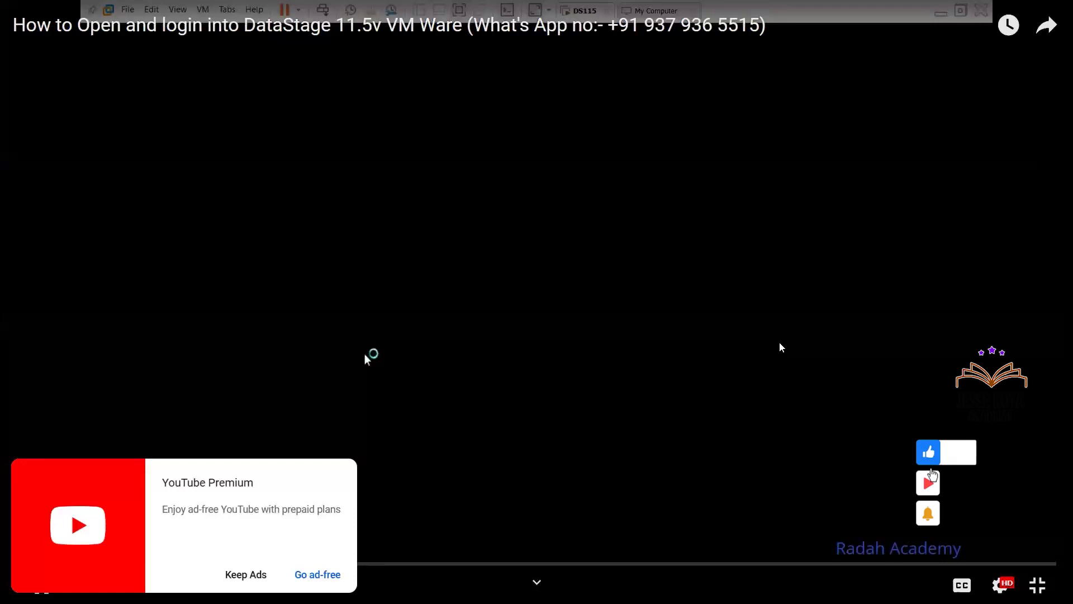
pyautogui.click(246, 576)
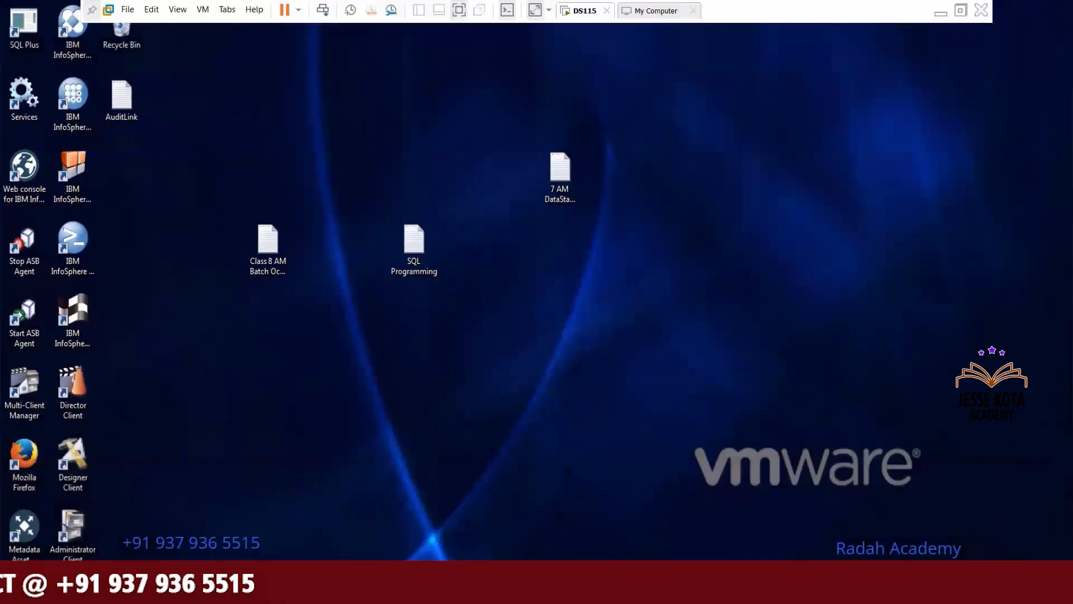
pyautogui.moveTo(290, 556); pyautogui.dragTo(327, 563)
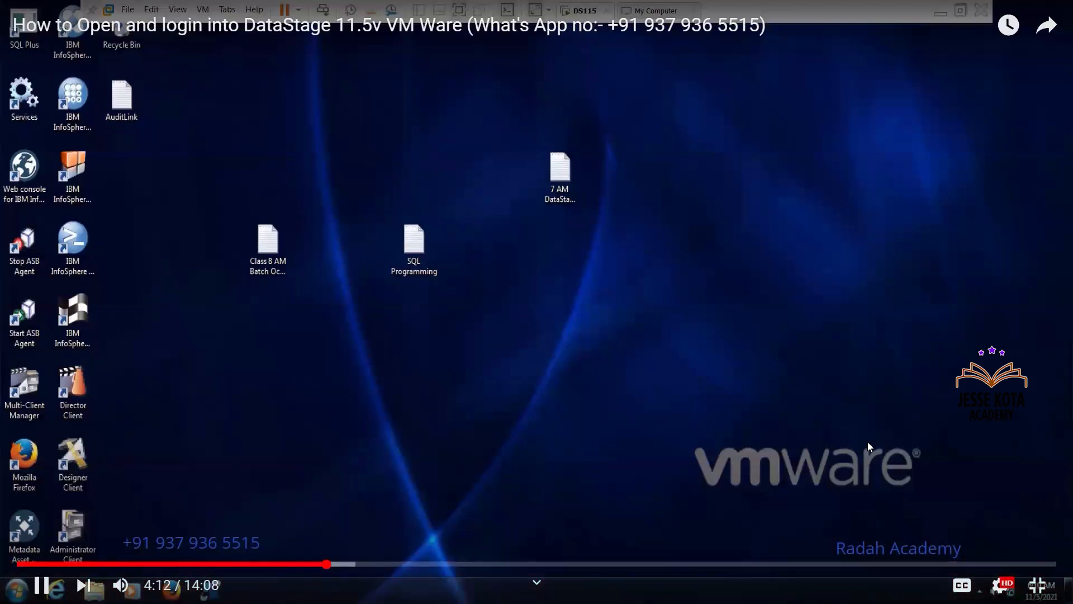
pyautogui.click(569, 409)
pyautogui.click(569, 410)
pyautogui.moveTo(331, 550); pyautogui.dragTo(356, 563)
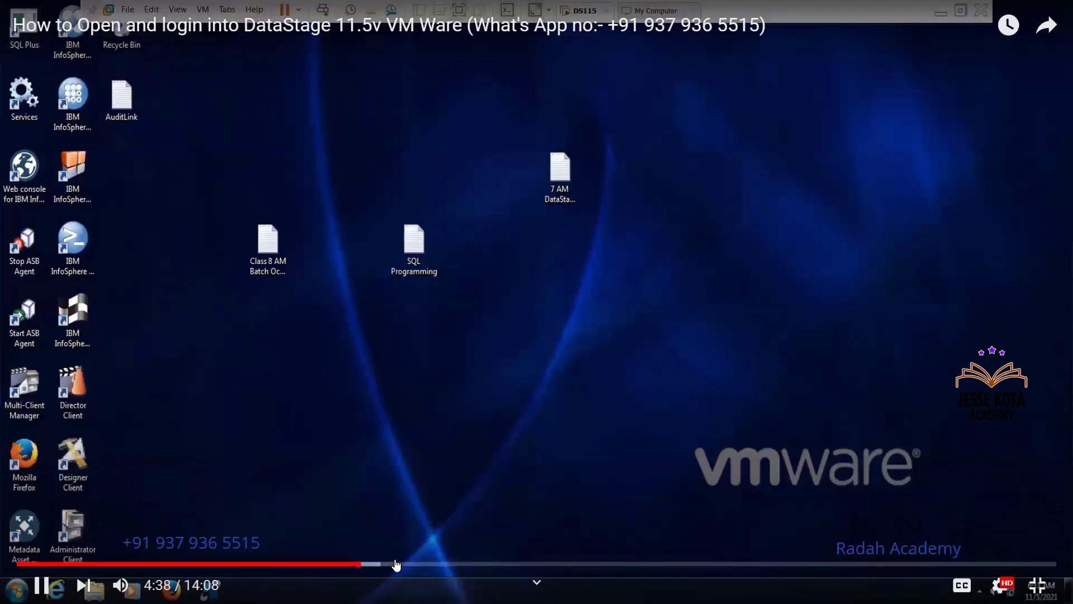
pyautogui.moveTo(396, 564); pyautogui.dragTo(364, 564)
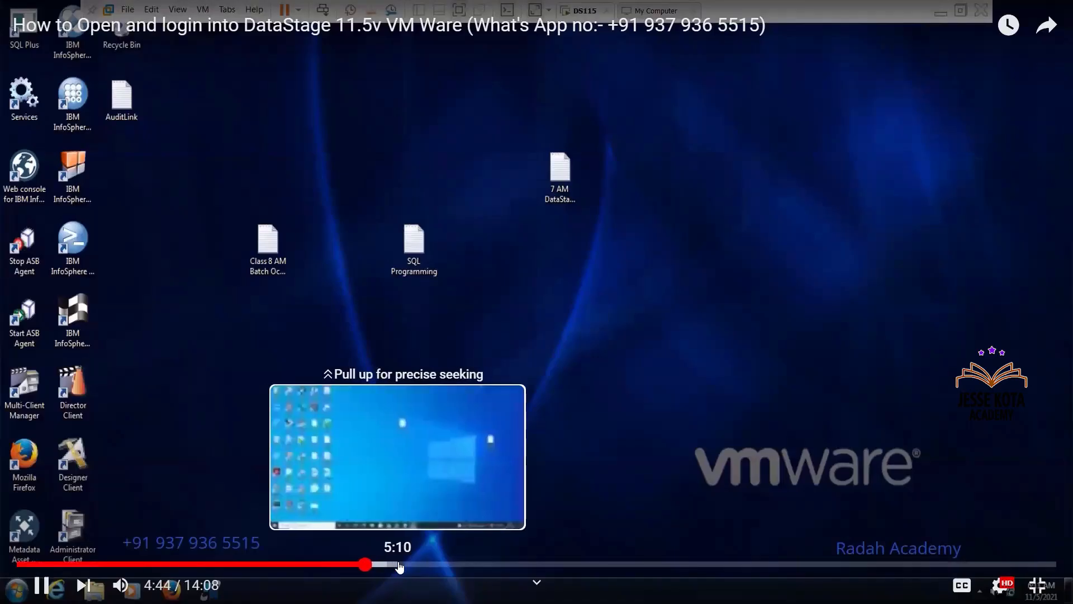
pyautogui.click(399, 565)
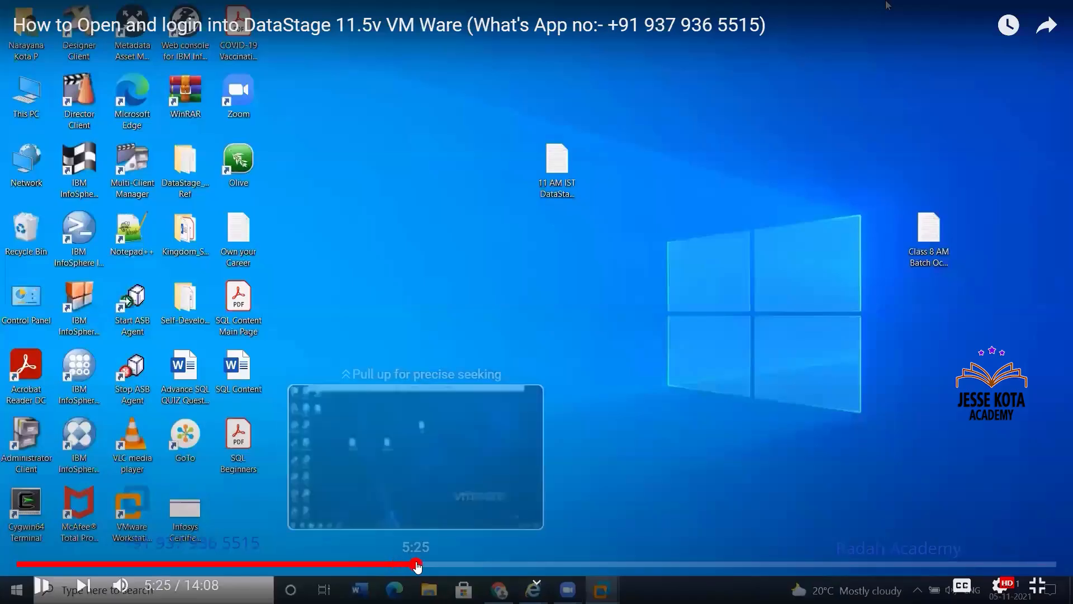
pyautogui.click(417, 564)
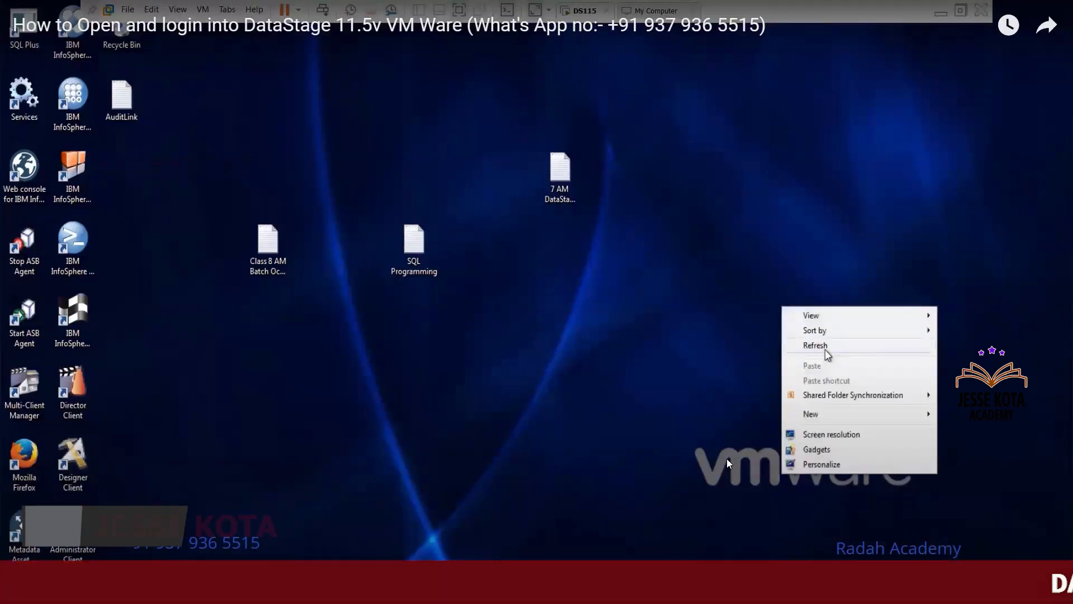
pyautogui.click(398, 565)
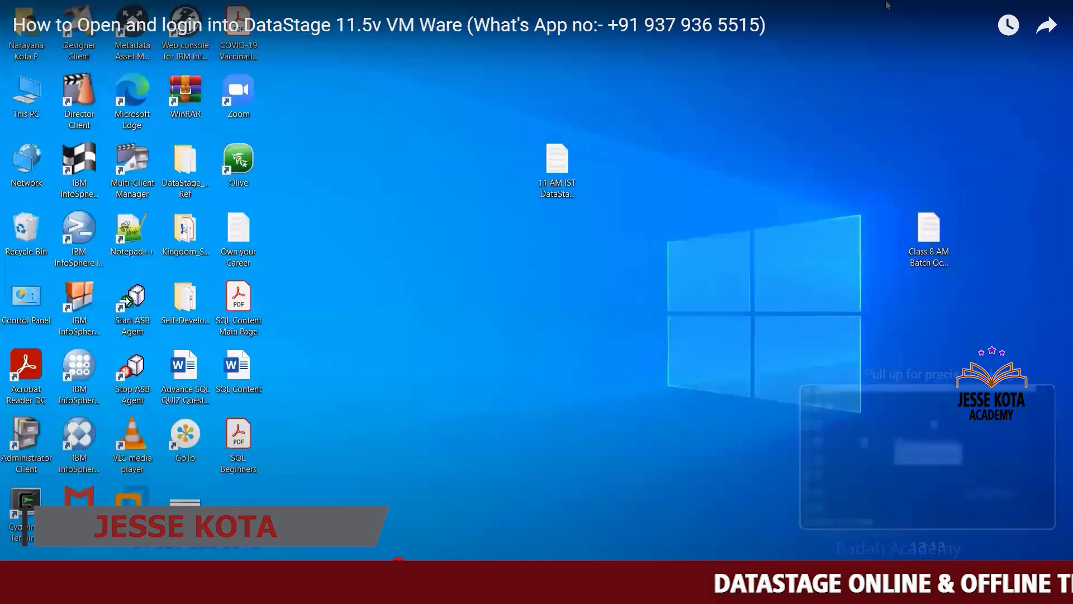
# Restore the video to full screen and watch the demonstration of refreshing the virtual machine's desktop
pyautogui.click(1048, 583)
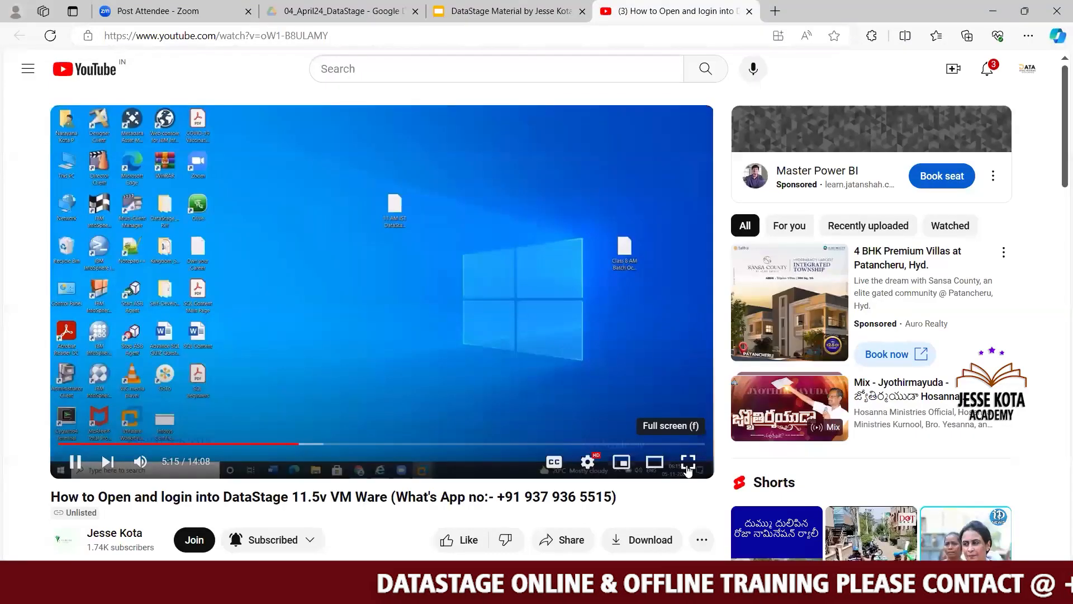
pyautogui.click(688, 463)
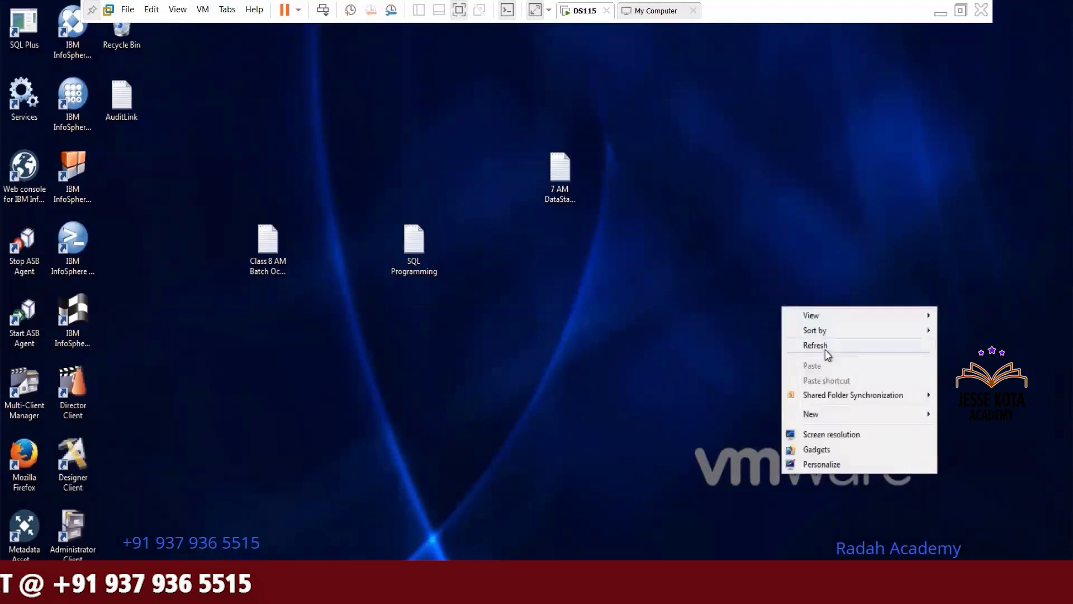
pyautogui.click(825, 348)
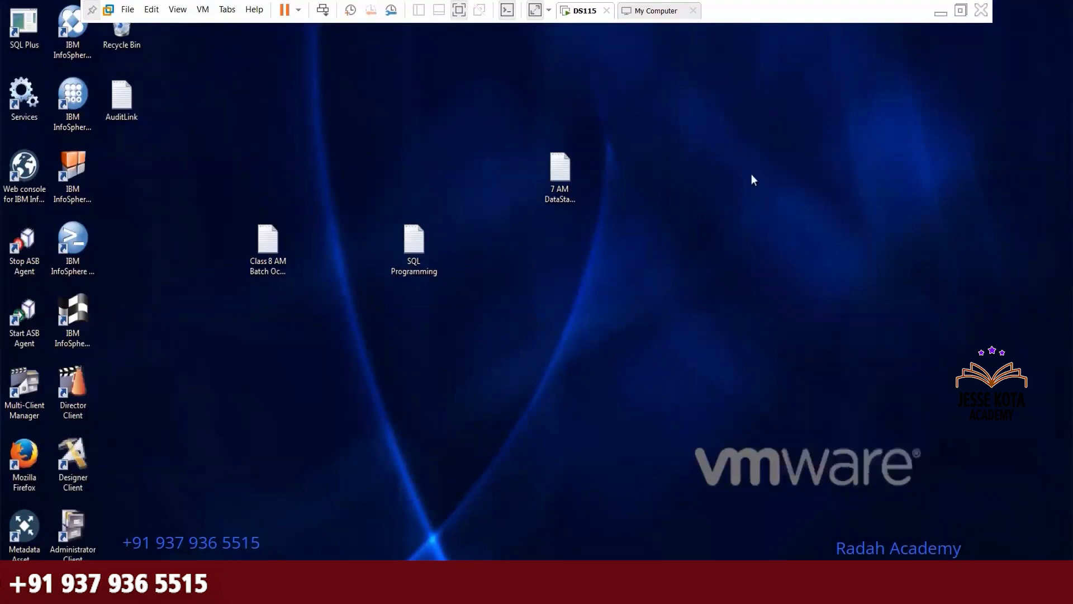
pyautogui.rightClick(754, 218)
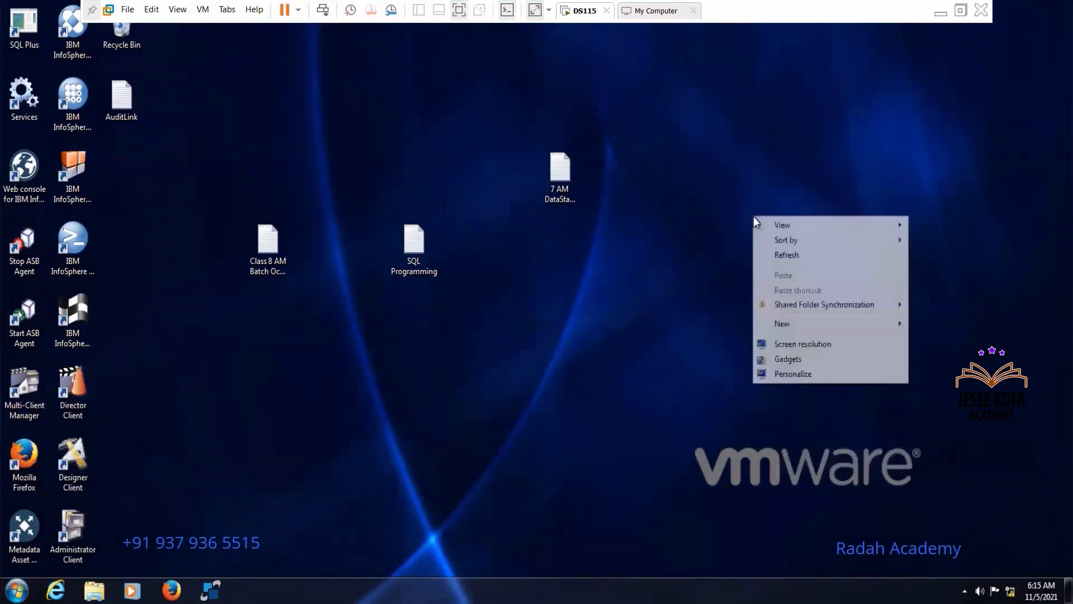
pyautogui.click(796, 257)
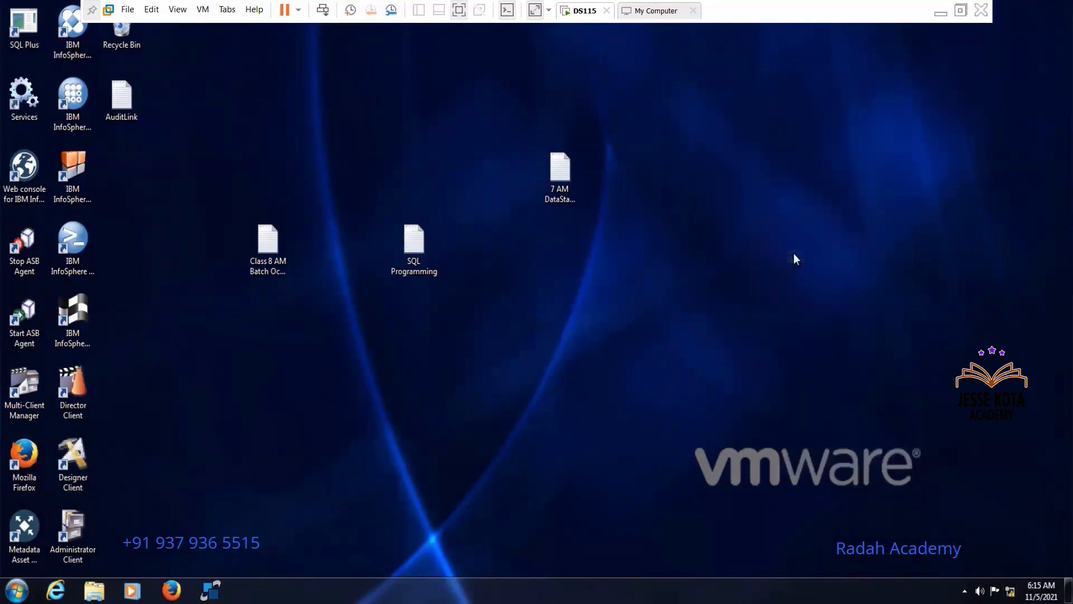
pyautogui.rightClick(794, 253)
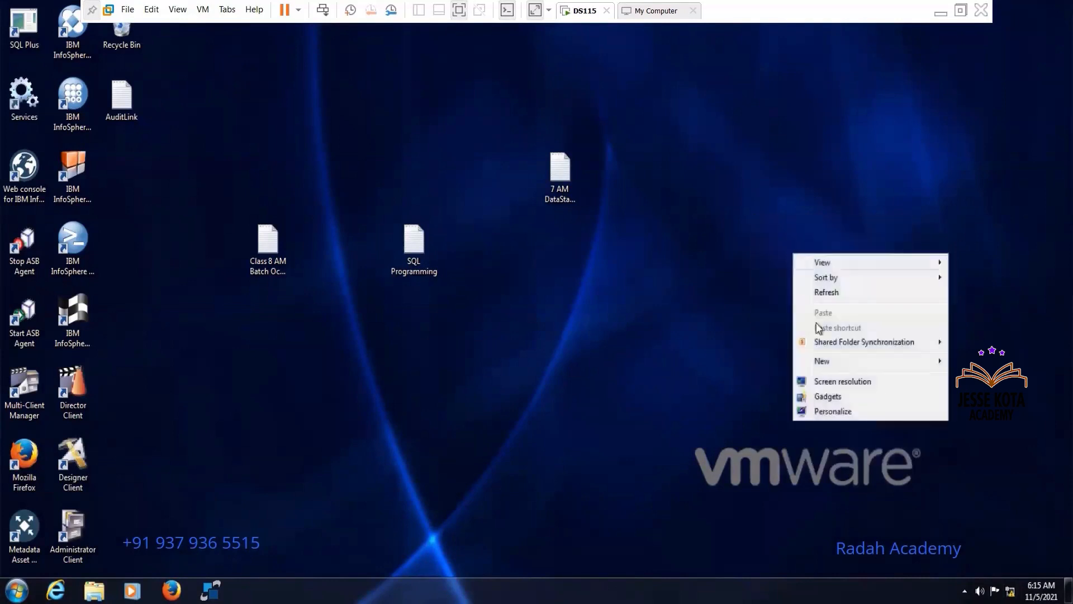
pyautogui.click(828, 292)
pyautogui.rightClick(710, 190)
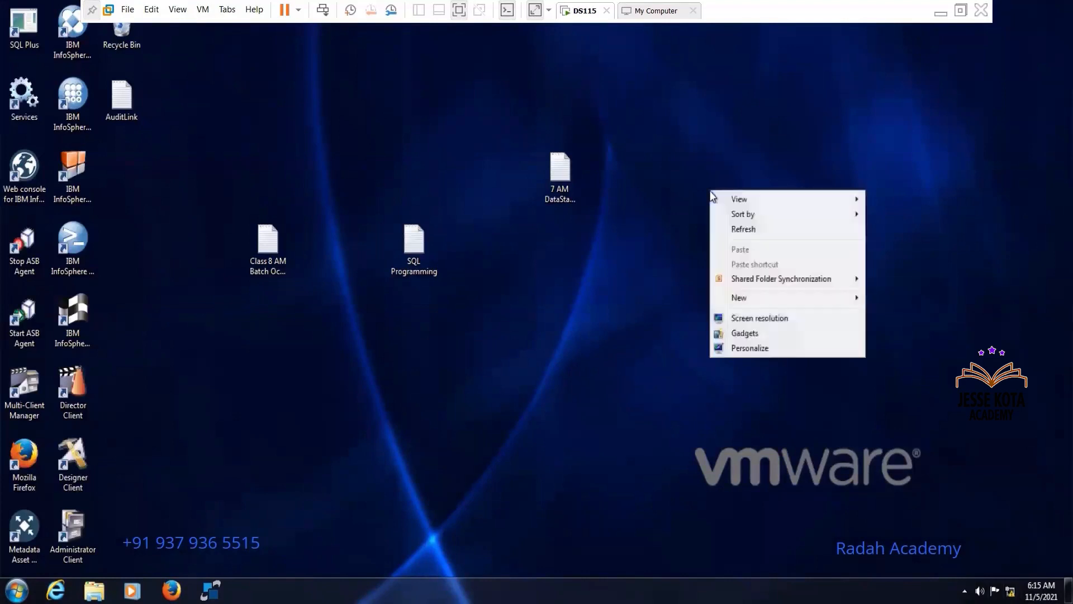
pyautogui.click(743, 233)
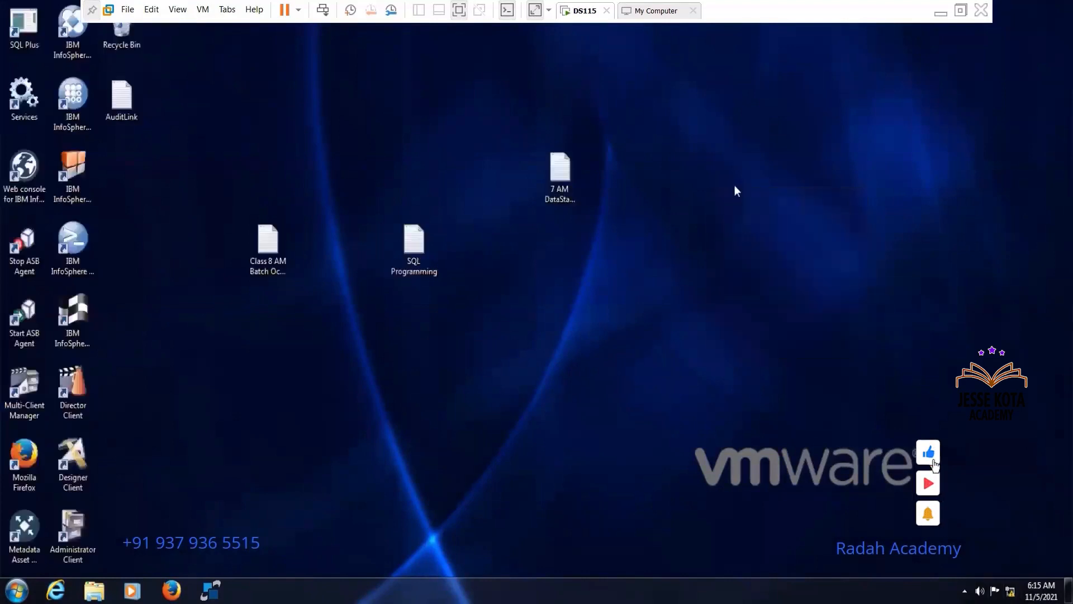
pyautogui.rightClick(734, 186)
pyautogui.click(766, 225)
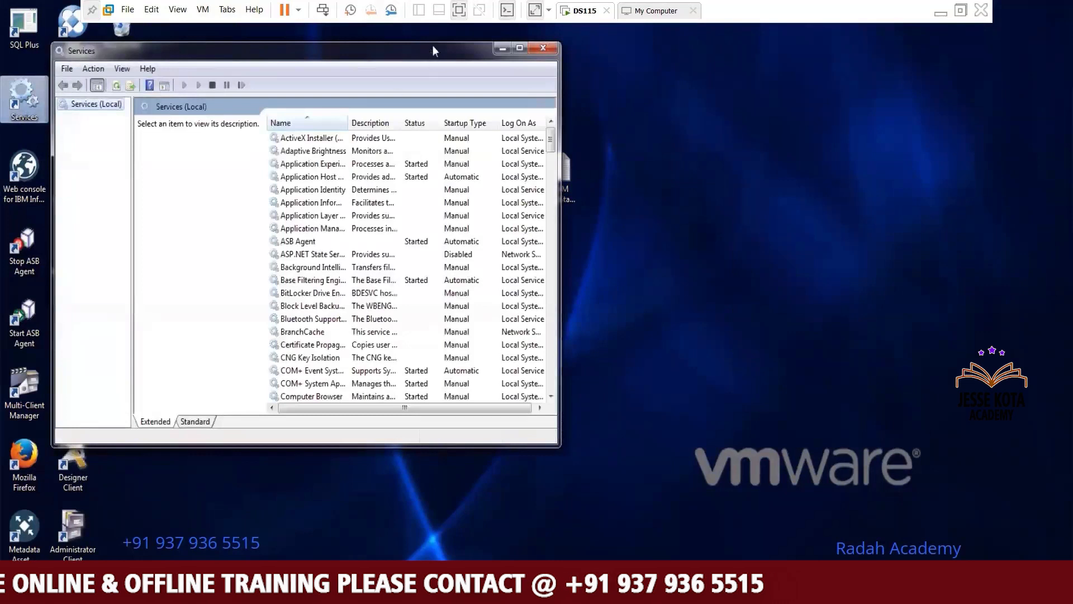
# Watch the video's section on checking the DB2 - DB2COPY service in the Services window
pyautogui.click(519, 49)
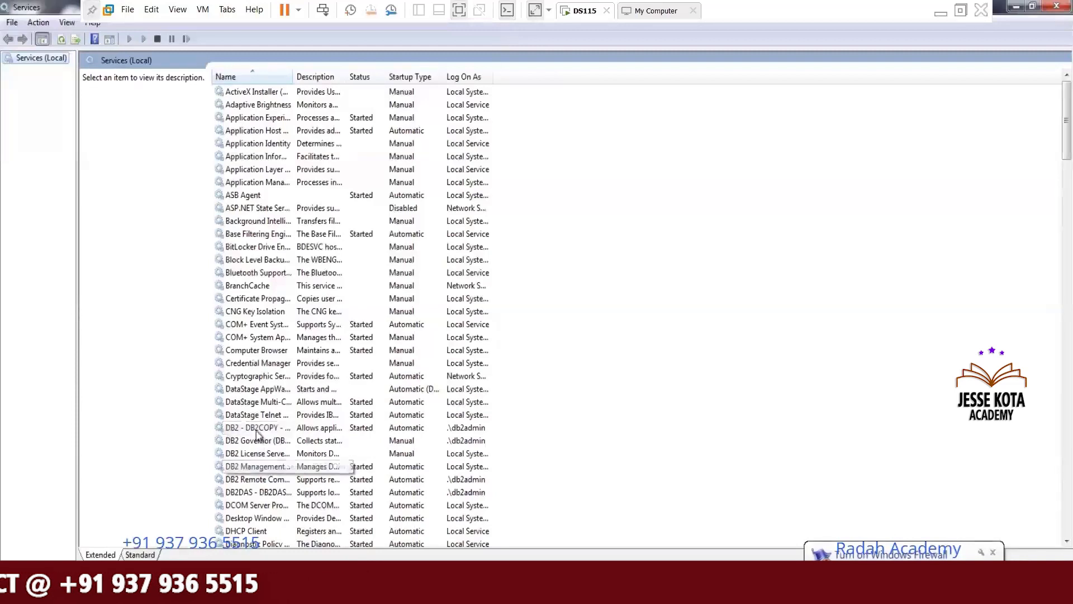
pyautogui.click(258, 429)
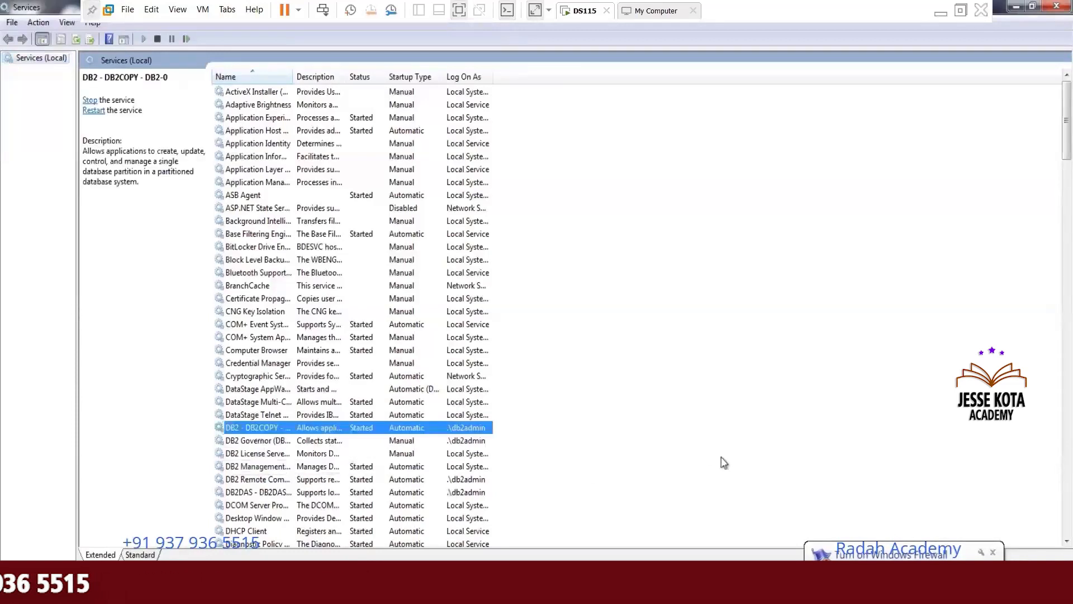
pyautogui.click(993, 552)
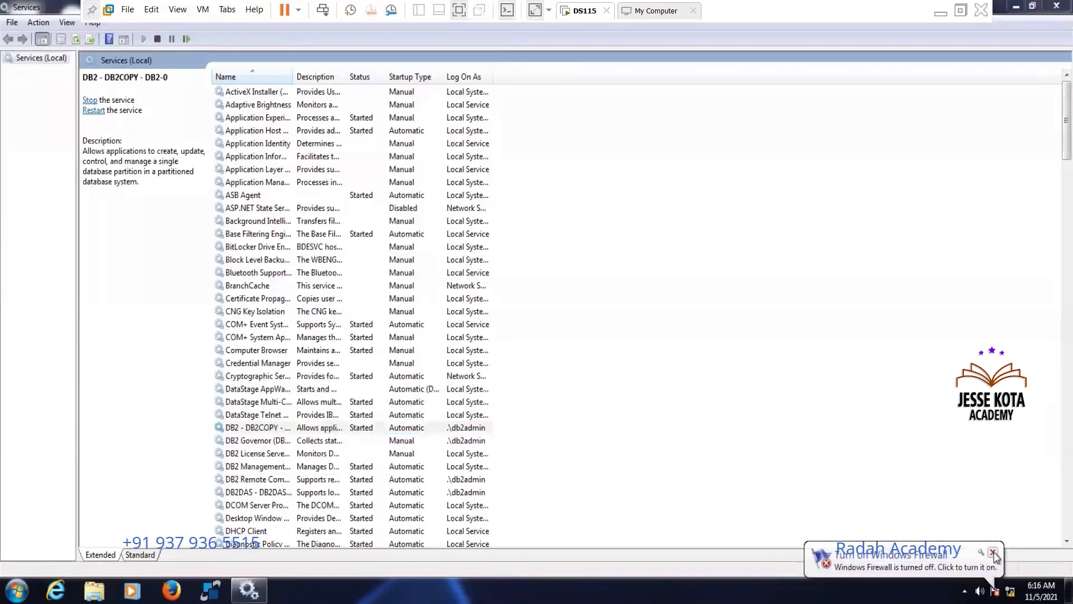
pyautogui.click(993, 553)
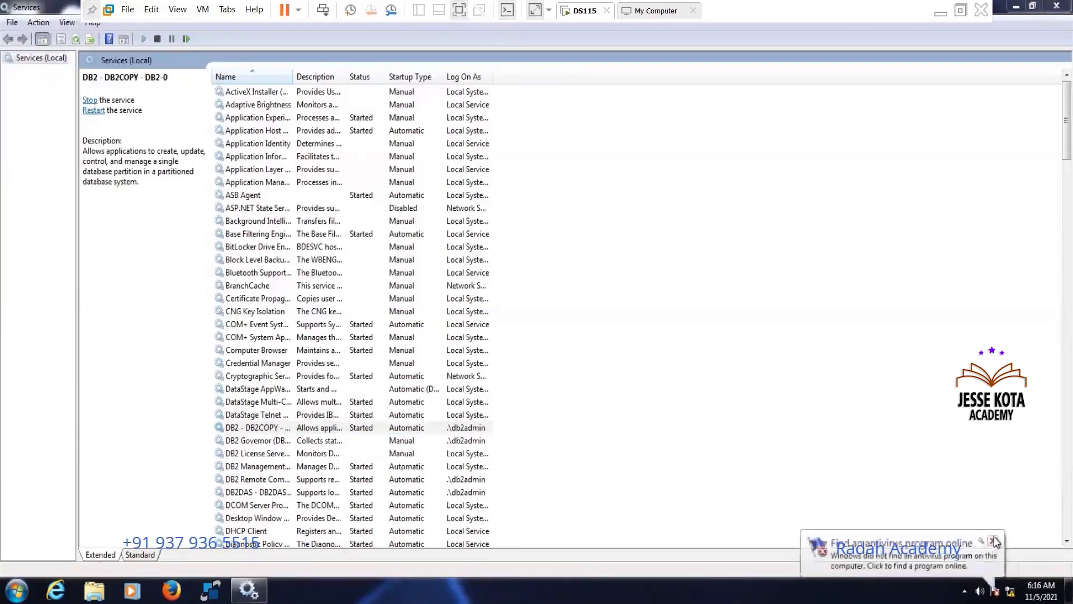
pyautogui.click(994, 542)
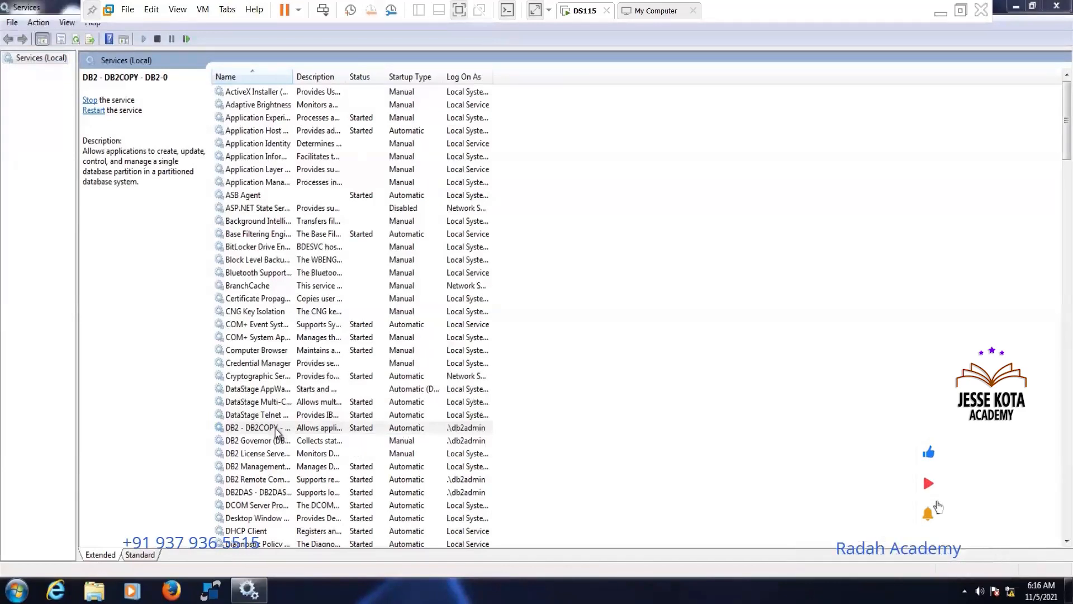
pyautogui.click(484, 428)
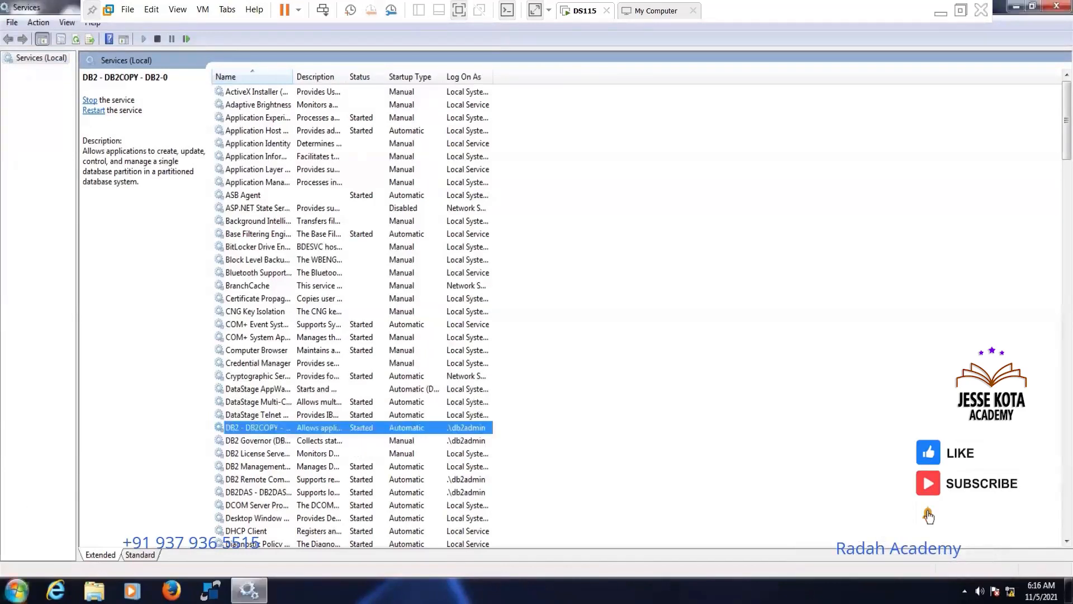
# Watch the video's section on restarting the virtual machine and logging into SqlDbx against the ORCL Oracle server
pyautogui.click(16, 591)
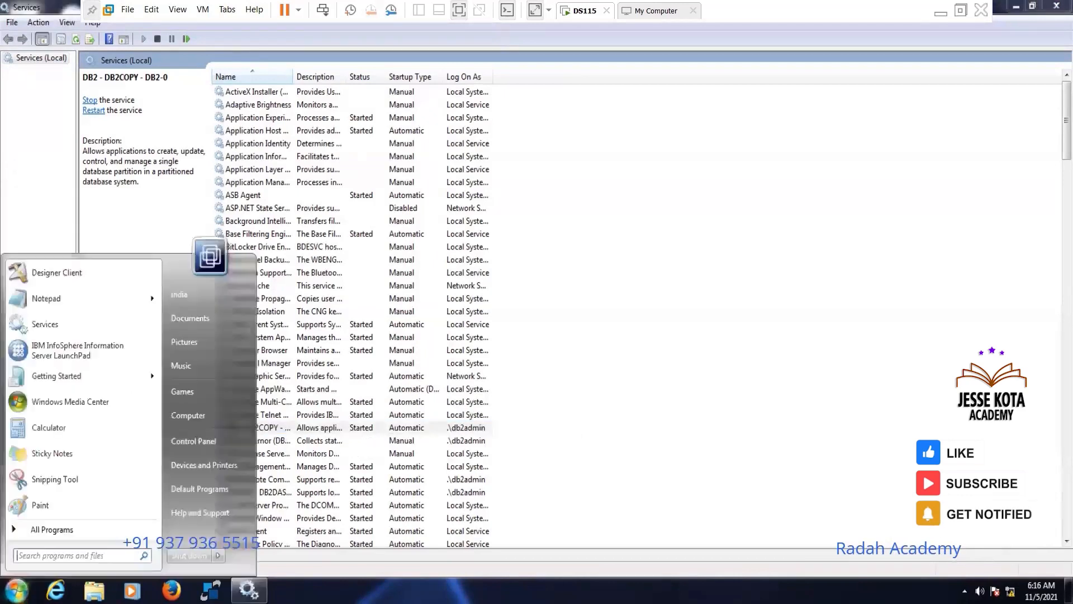
pyautogui.click(219, 558)
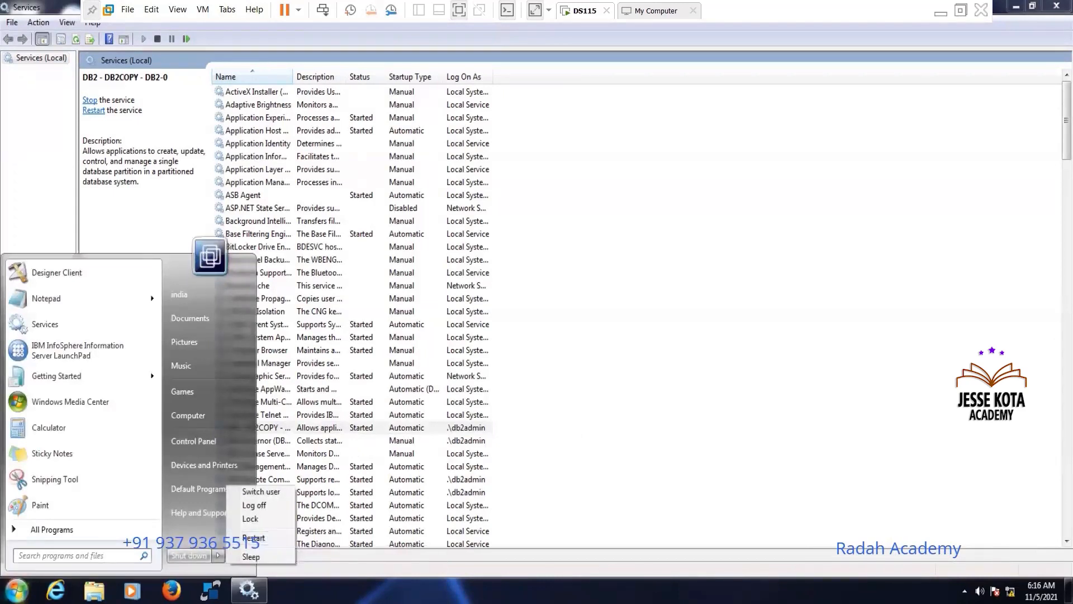
pyautogui.click(253, 538)
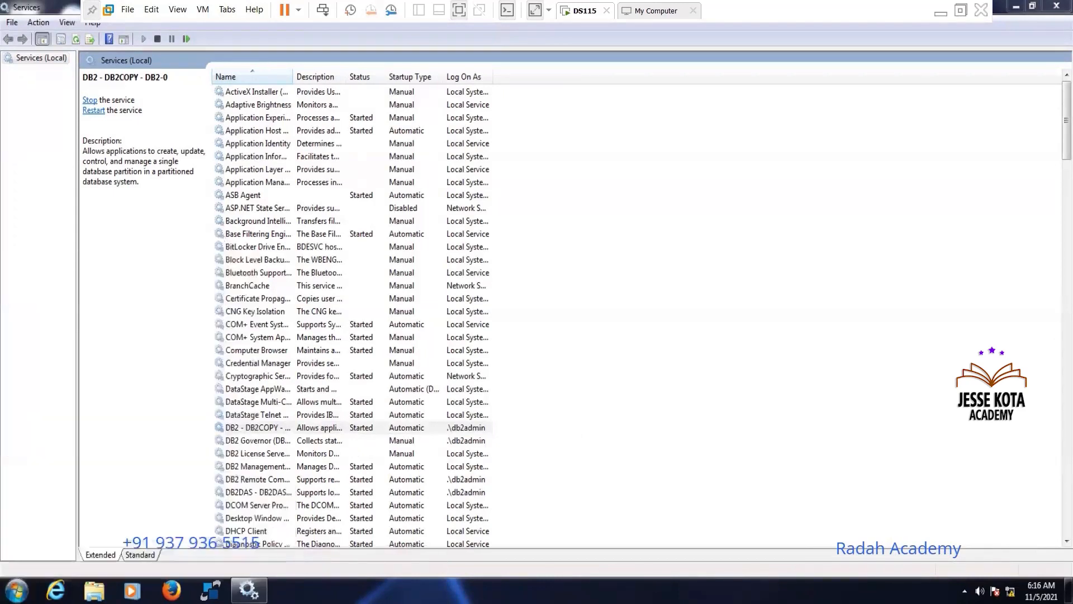
pyautogui.click(337, 430)
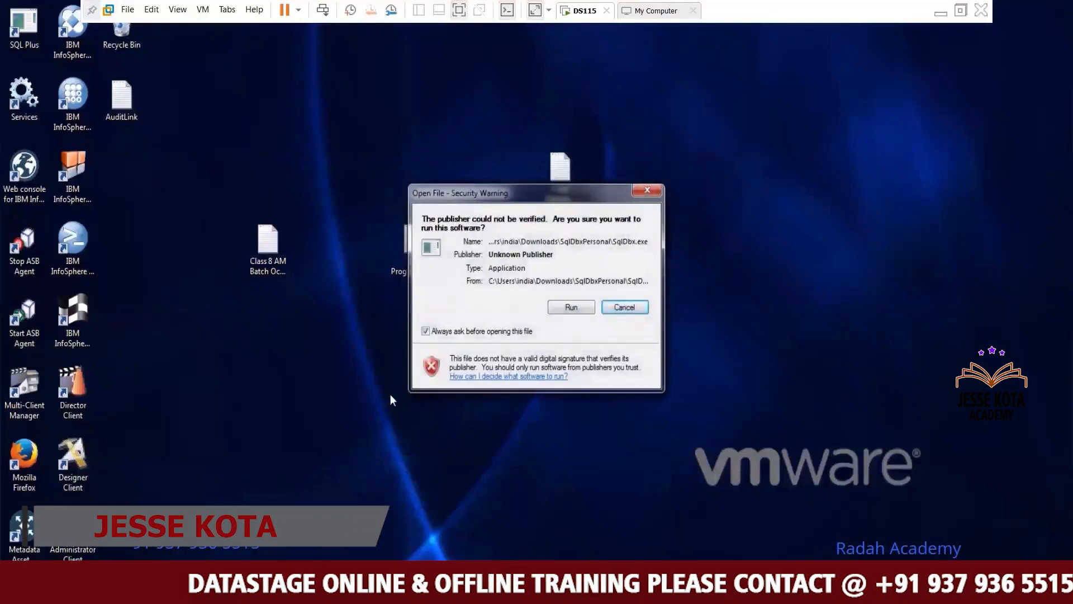
pyautogui.click(576, 309)
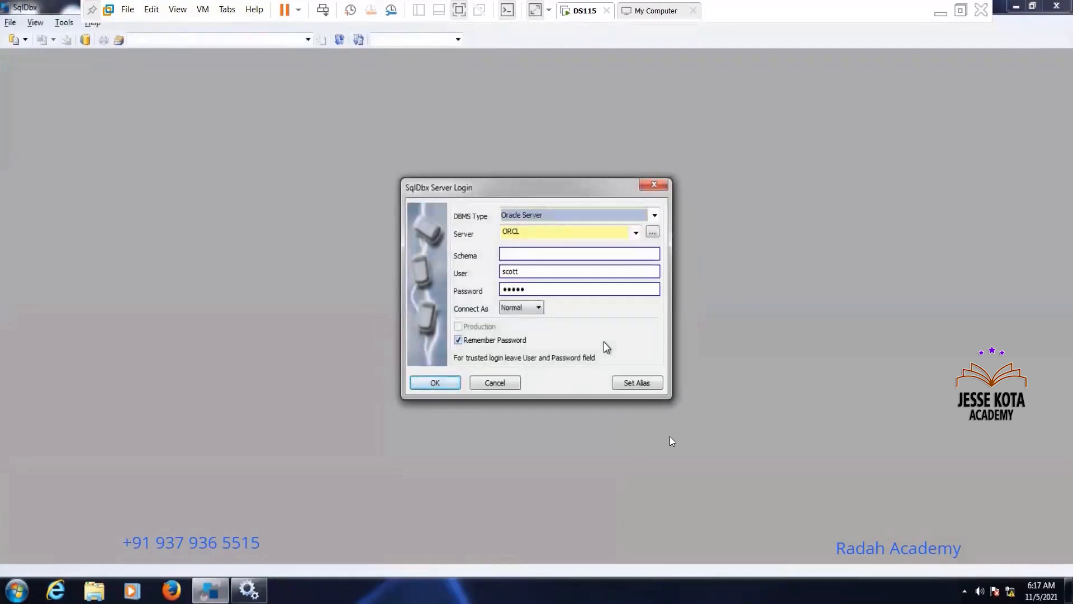
pyautogui.moveTo(545, 501)
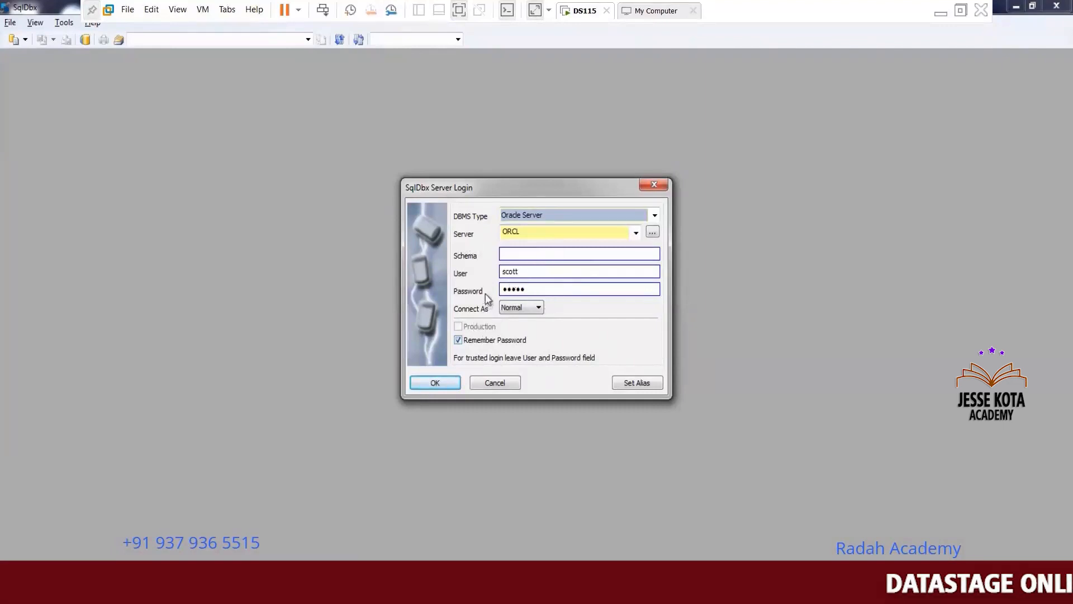
pyautogui.click(453, 382)
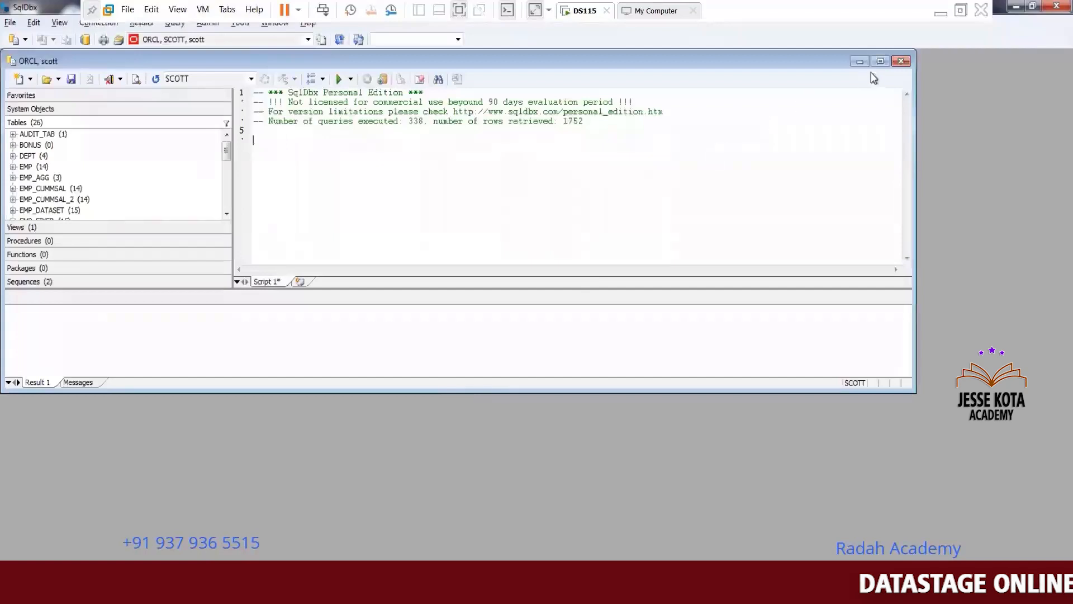
pyautogui.click(882, 62)
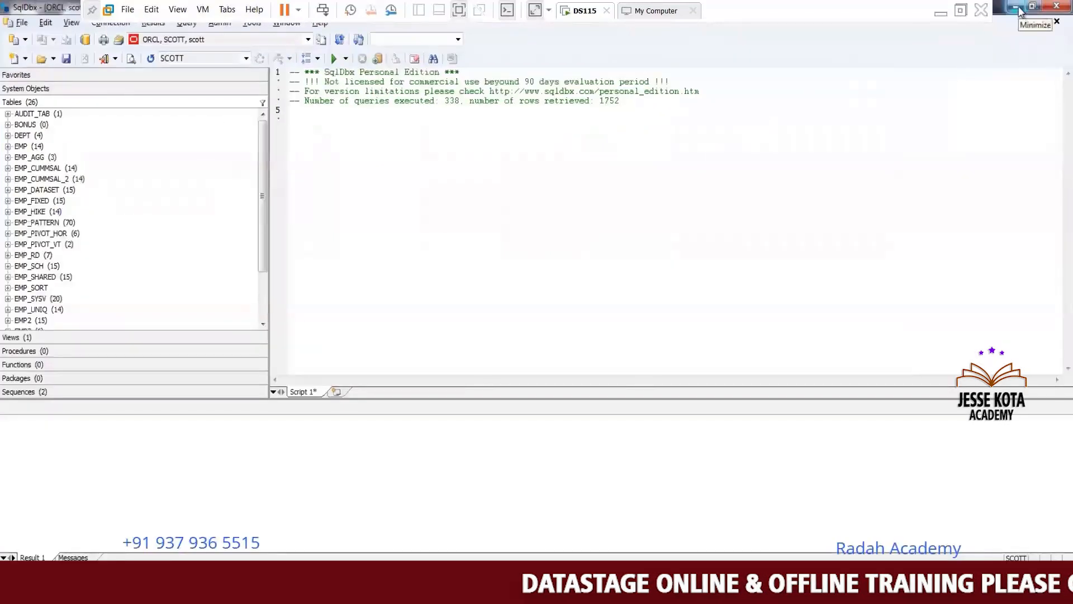
pyautogui.click(1017, 8)
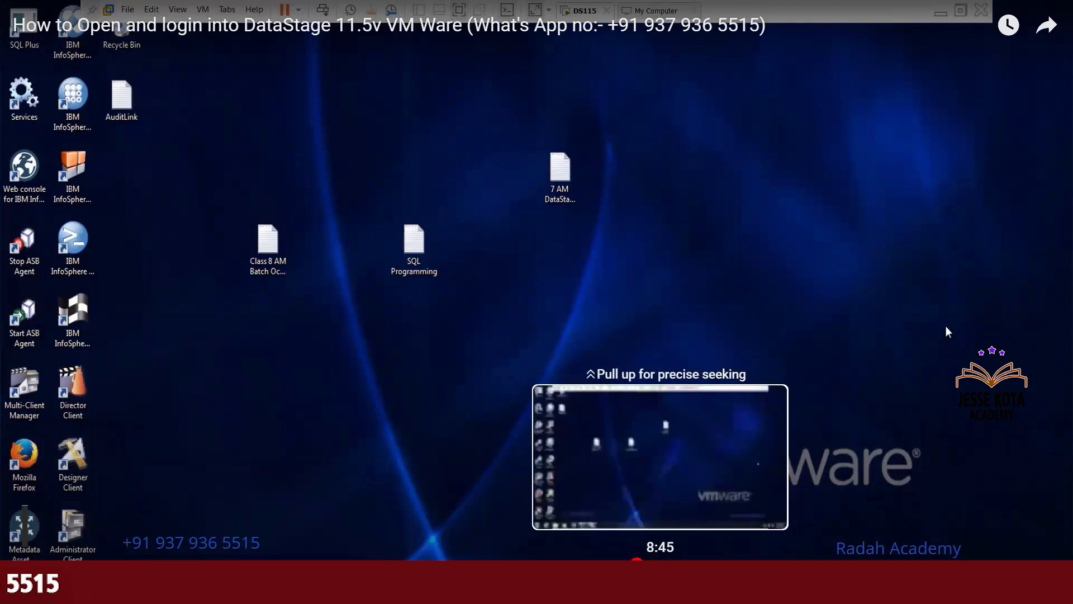
# Seek the tutorial video forward to about 10:03 in its timeline
pyautogui.moveTo(658, 565); pyautogui.dragTo(701, 564)
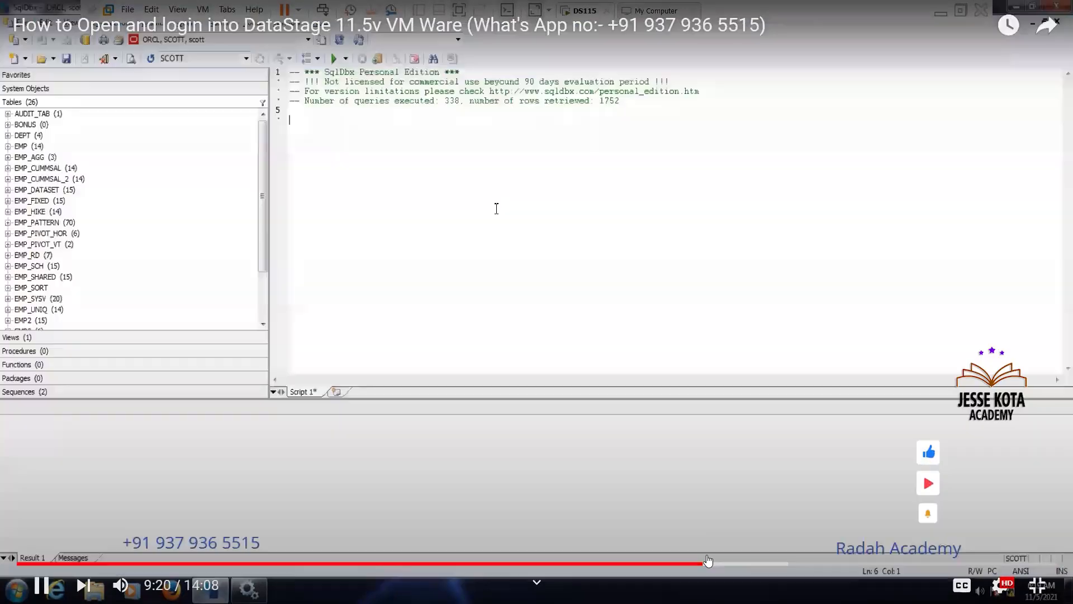
pyautogui.moveTo(708, 560); pyautogui.dragTo(764, 569)
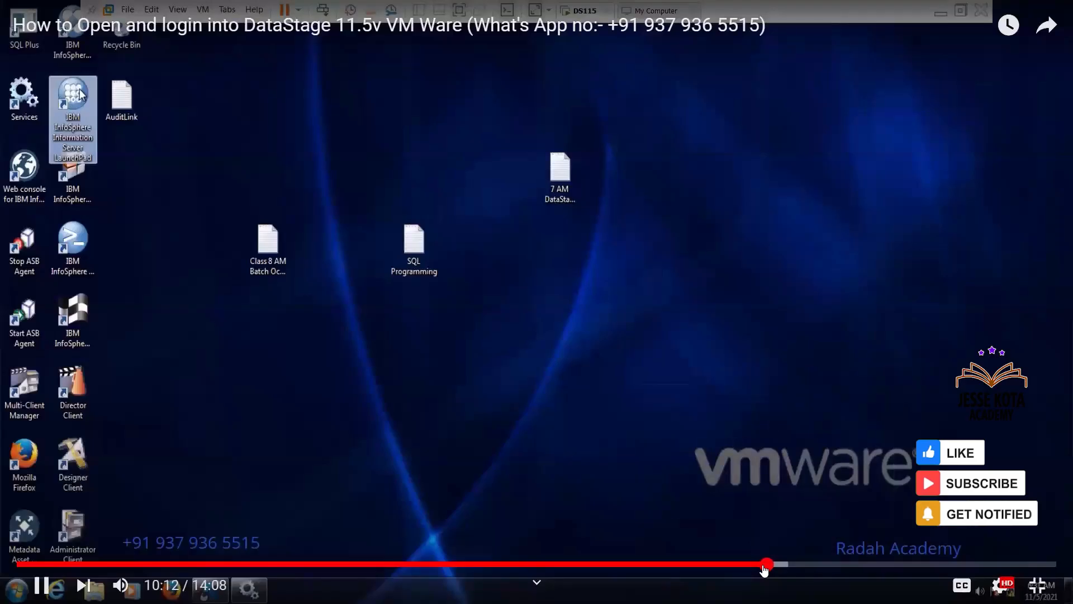
pyautogui.click(763, 568)
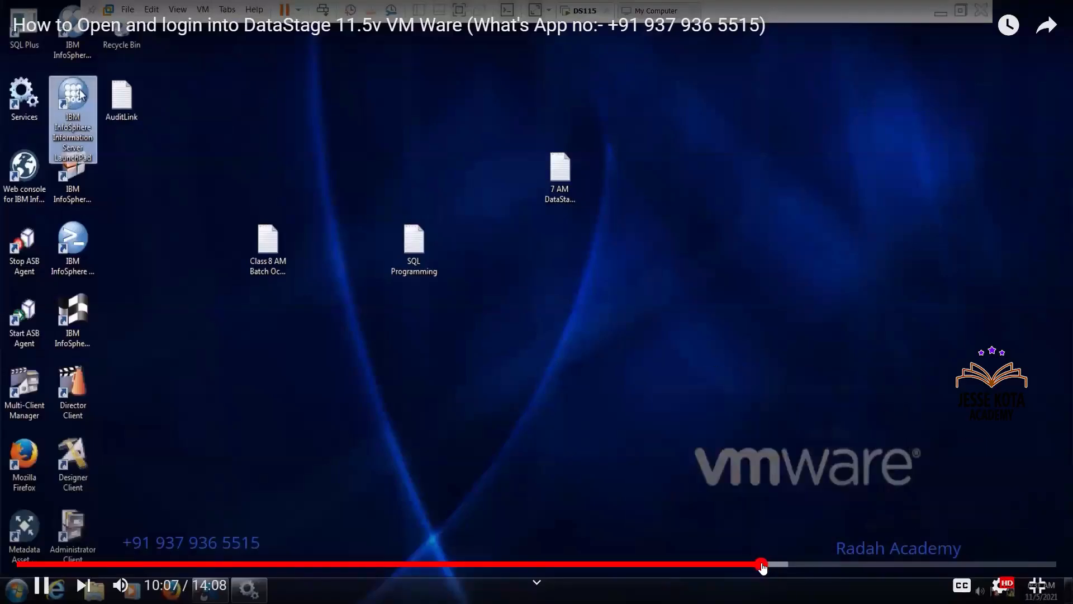
pyautogui.click(756, 568)
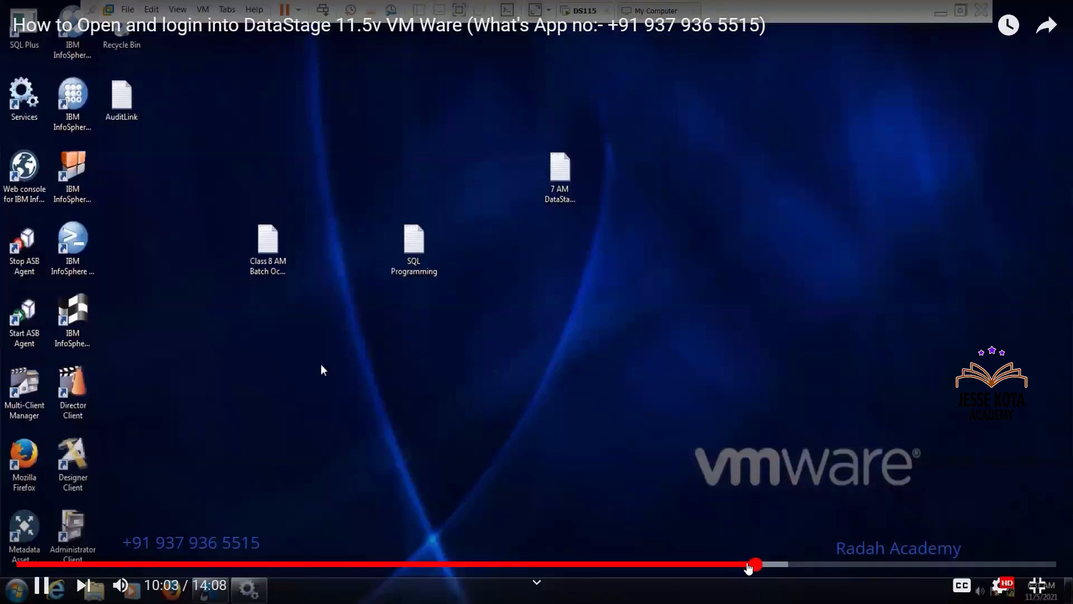
pyautogui.moveTo(748, 567); pyautogui.dragTo(748, 566)
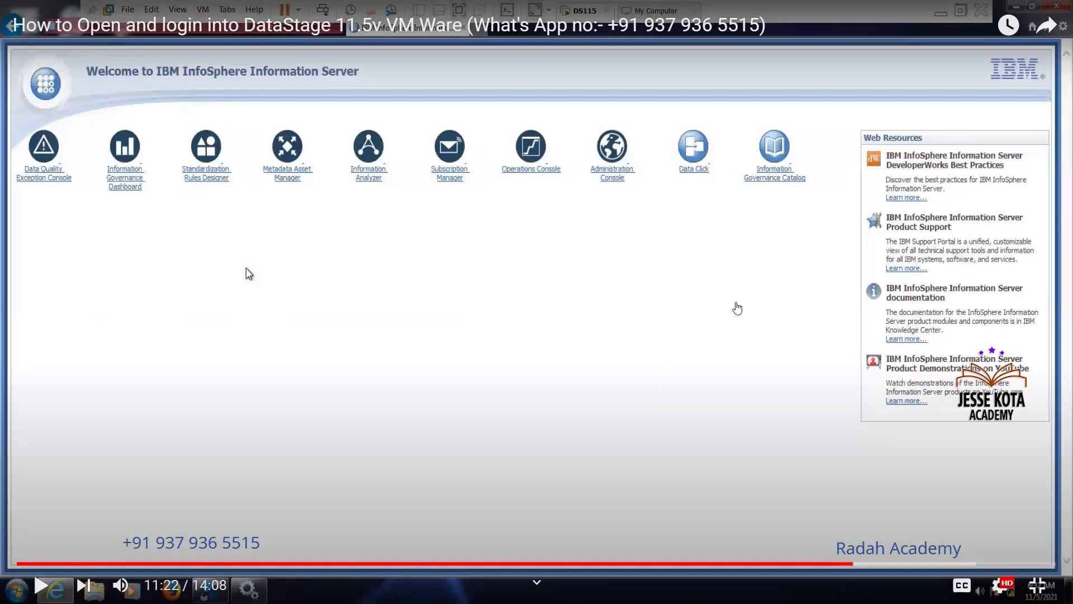
# Resume playback and watch the demonstration of refreshing the desktop and opening Designer Client to attach to the project
pyautogui.click(737, 308)
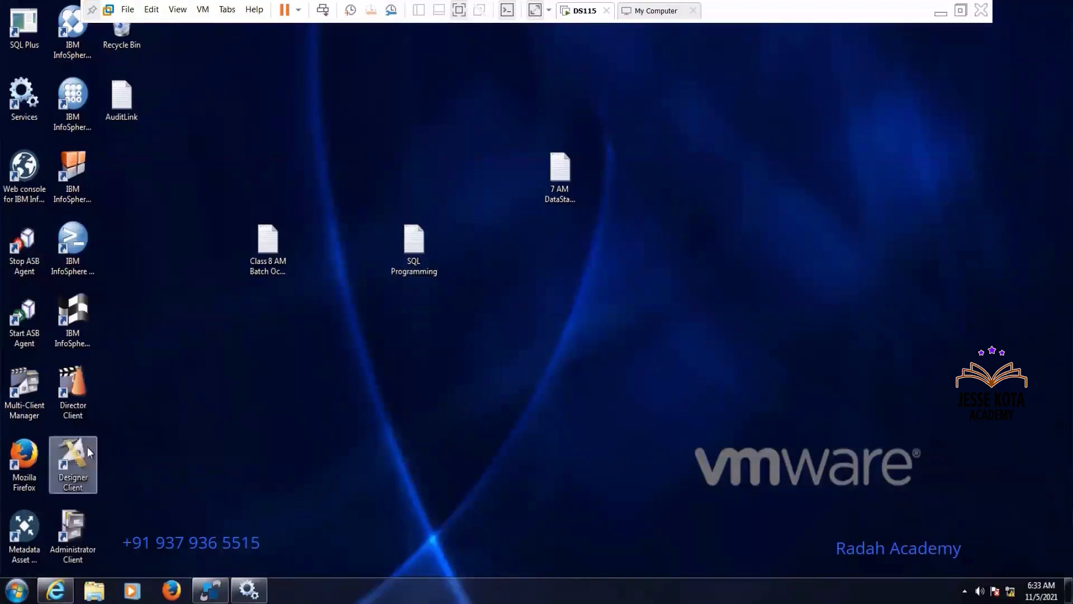
pyautogui.rightClick(183, 435)
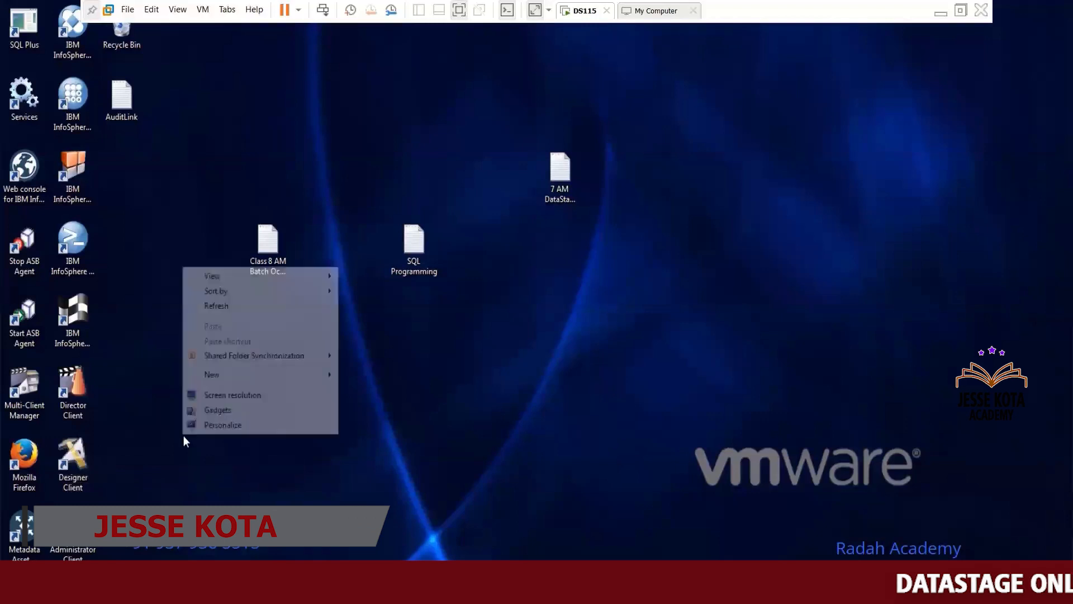
pyautogui.click(237, 308)
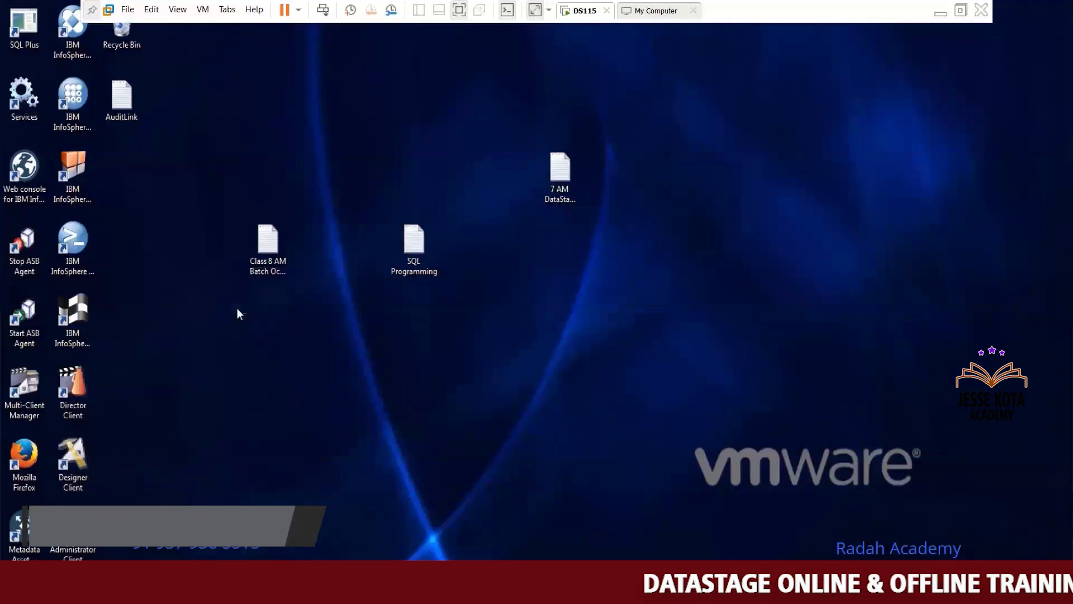
pyautogui.click(76, 457)
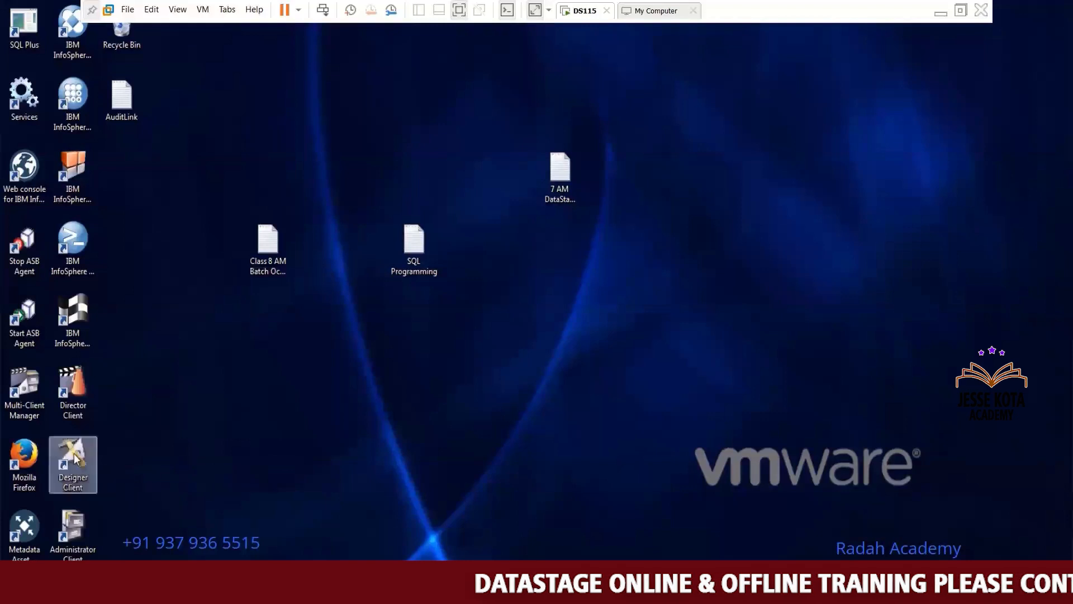
pyautogui.doubleClick(76, 459)
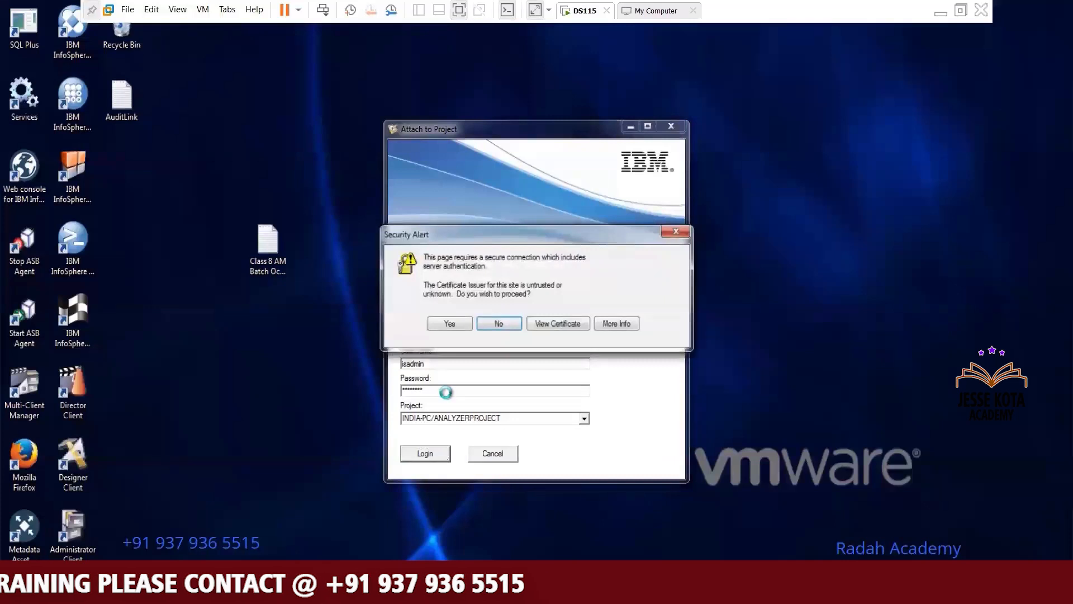
pyautogui.click(452, 327)
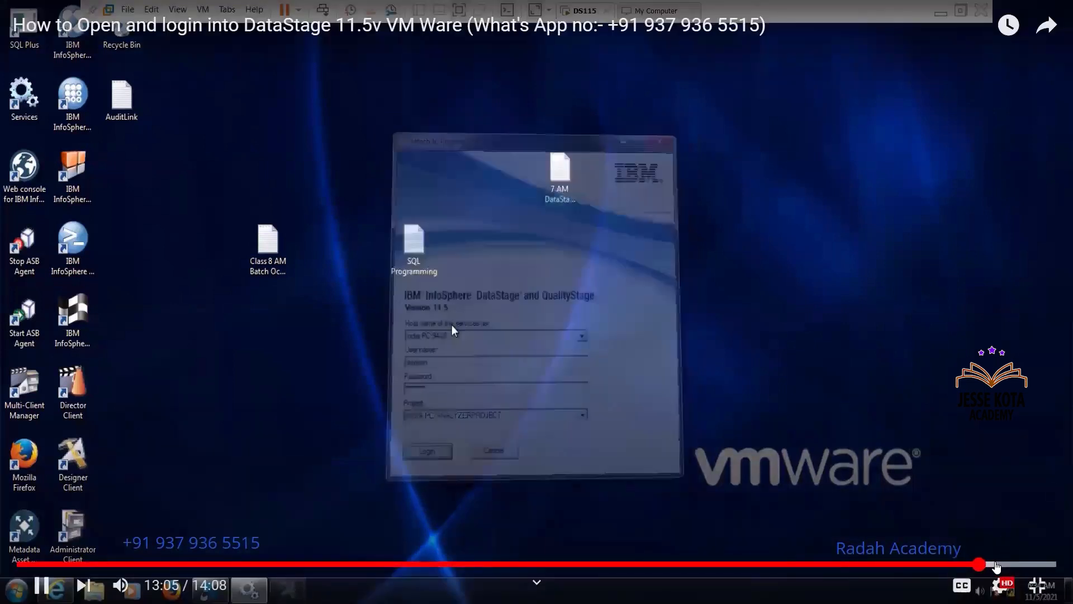
# Seek the video forward to its final section near 13:56
pyautogui.click(998, 564)
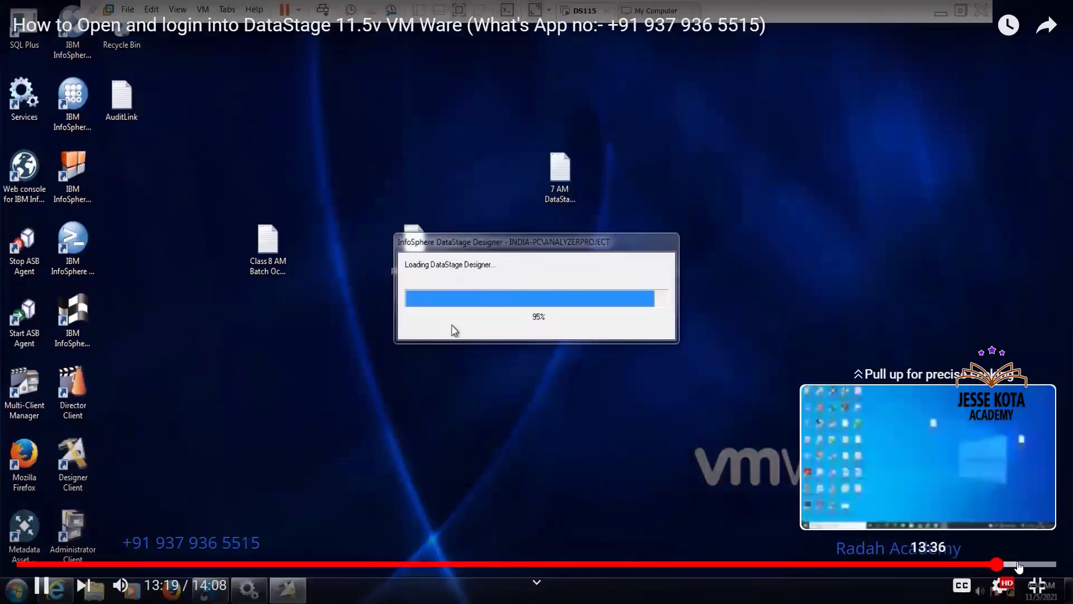
pyautogui.click(1018, 566)
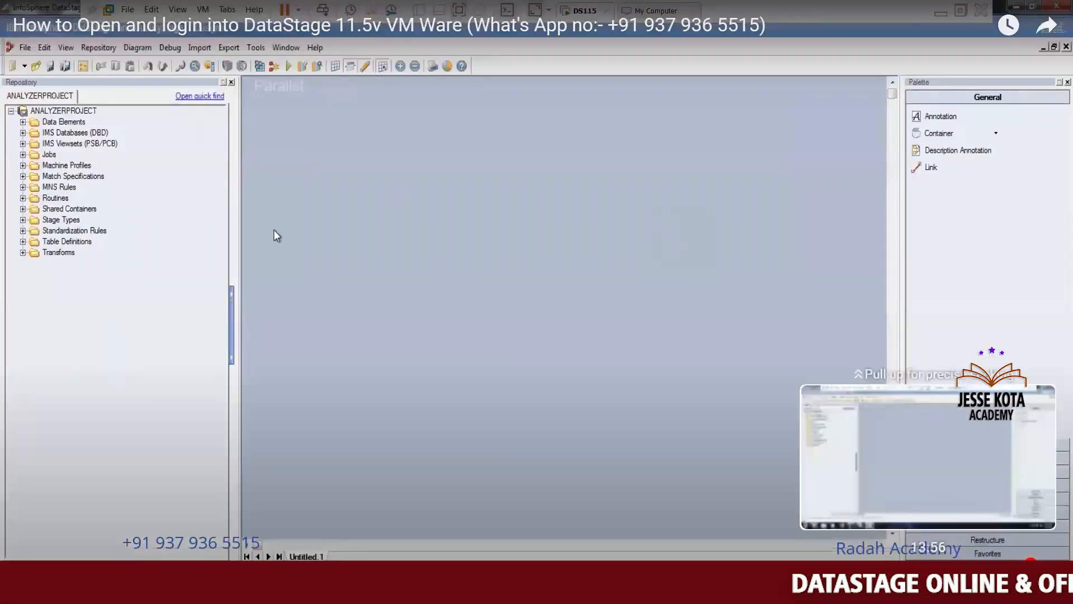
pyautogui.click(1045, 566)
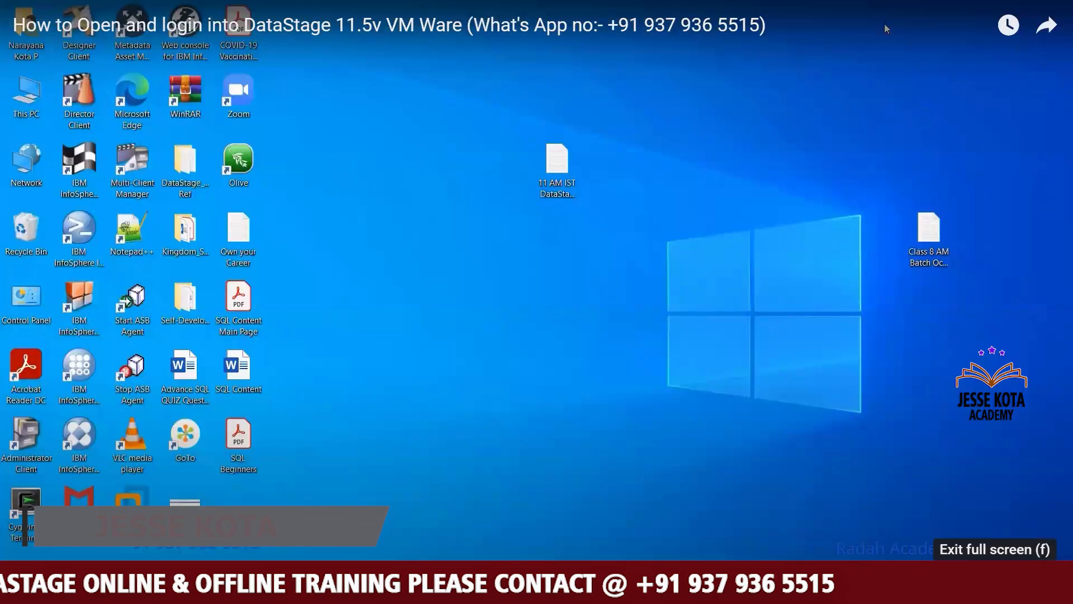
# Exit full screen and pause the advertisement playing in the video player
pyautogui.click(1038, 584)
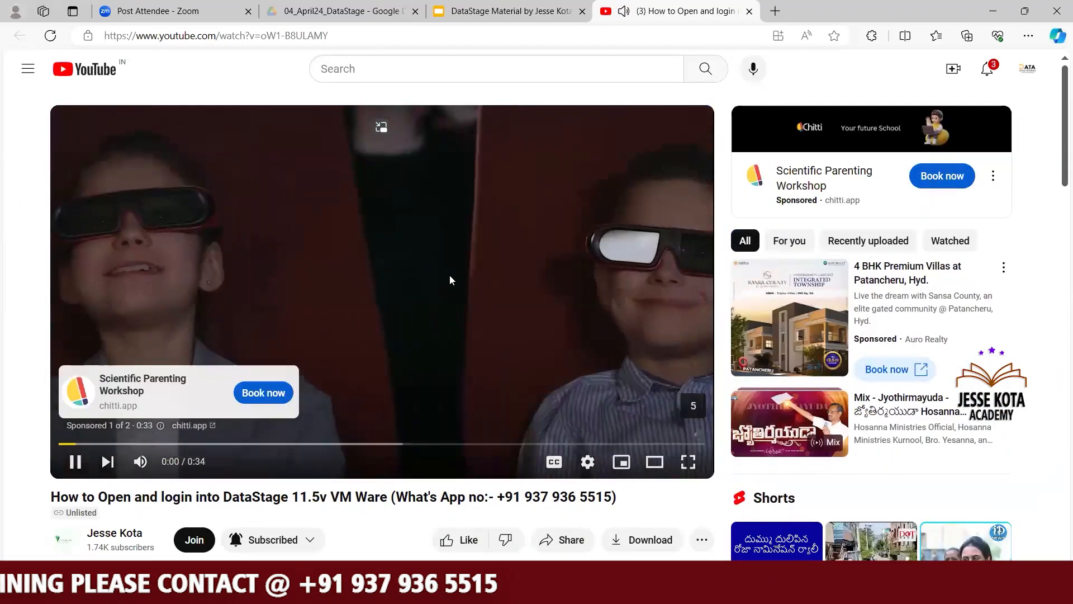
pyautogui.click(450, 280)
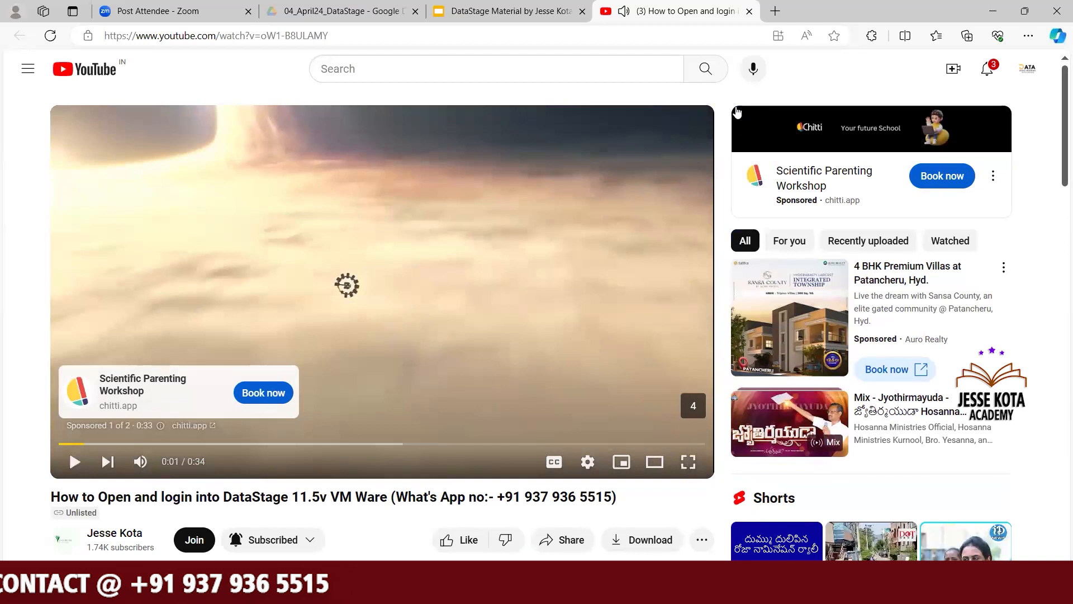